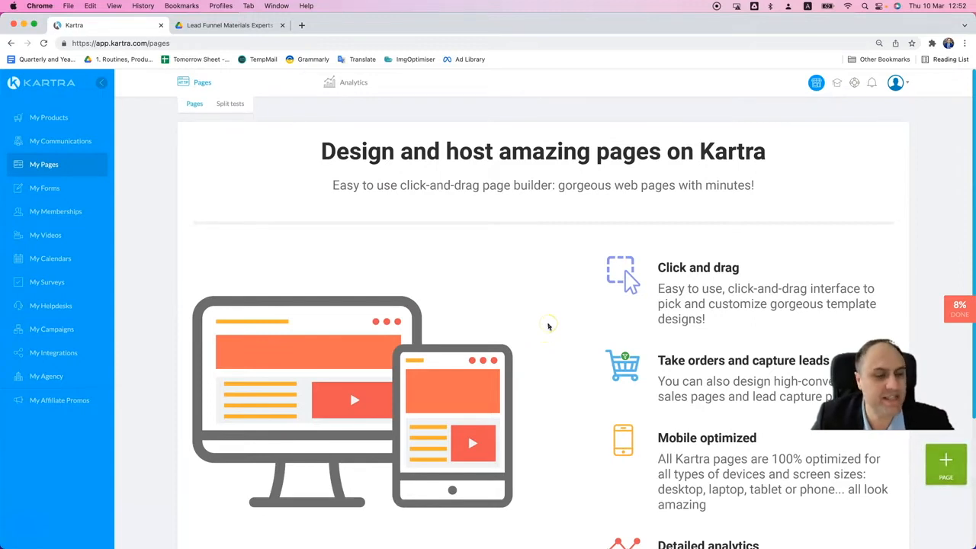
{"action": "scroll", "coordinate": [548, 326], "scroll_direction": "down", "scroll_amount": 5}
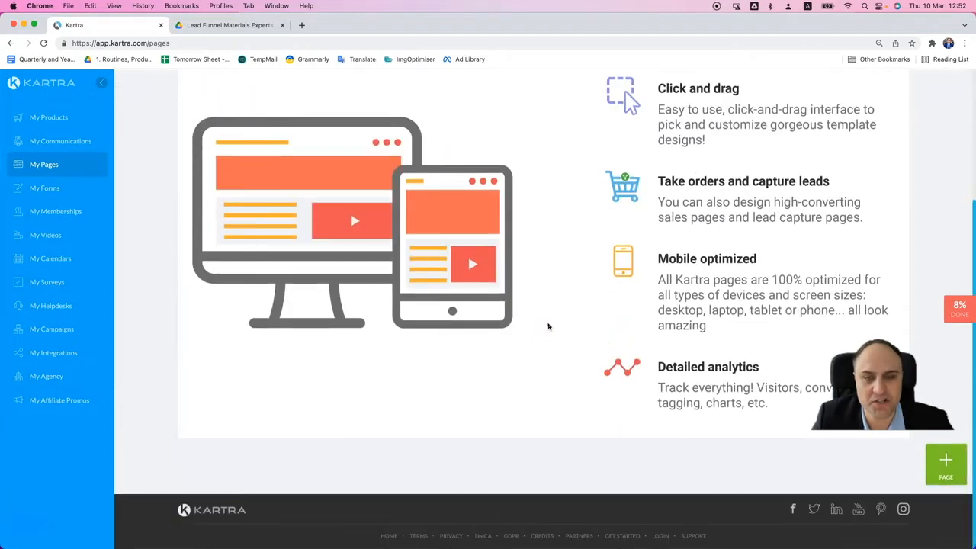
{"action": "scroll", "coordinate": [548, 326], "scroll_direction": "up", "scroll_amount": 5}
{"action": "left_click", "coordinate": [531, 311]}
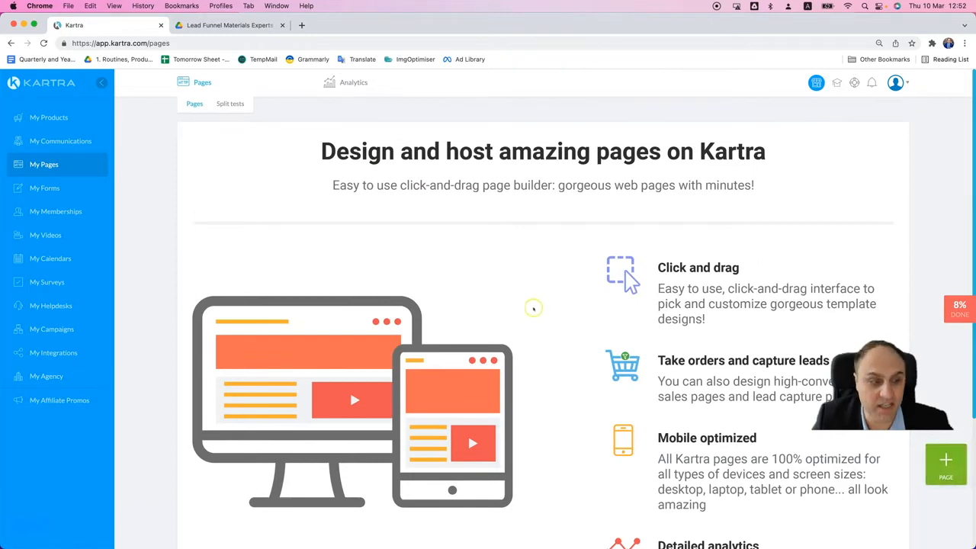
{"action": "scroll", "coordinate": [532, 307], "scroll_direction": "down", "scroll_amount": 1}
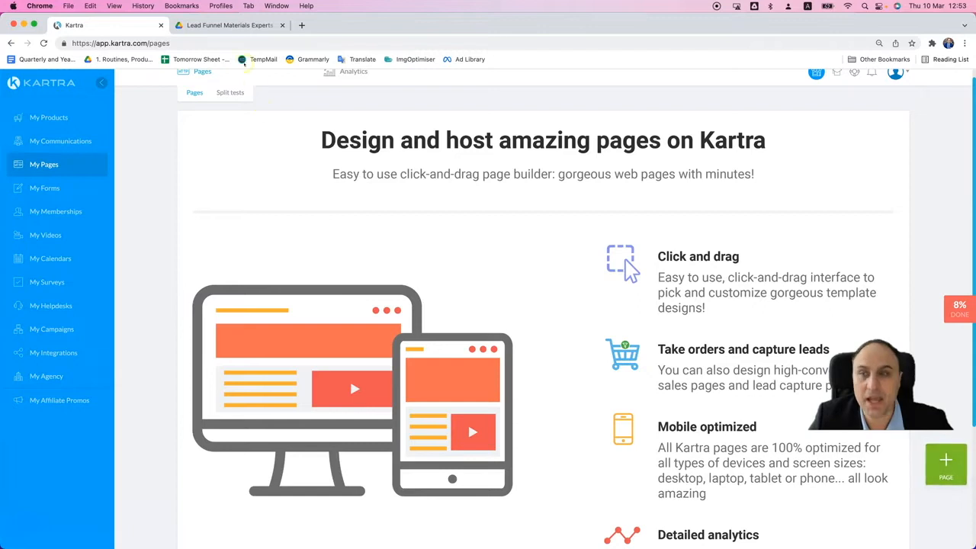
- Open the "Copy of 5. Landing Page Bio Templates for Experts" document from the Drive folder, then return to Kartra
{"action": "left_click", "coordinate": [237, 26]}
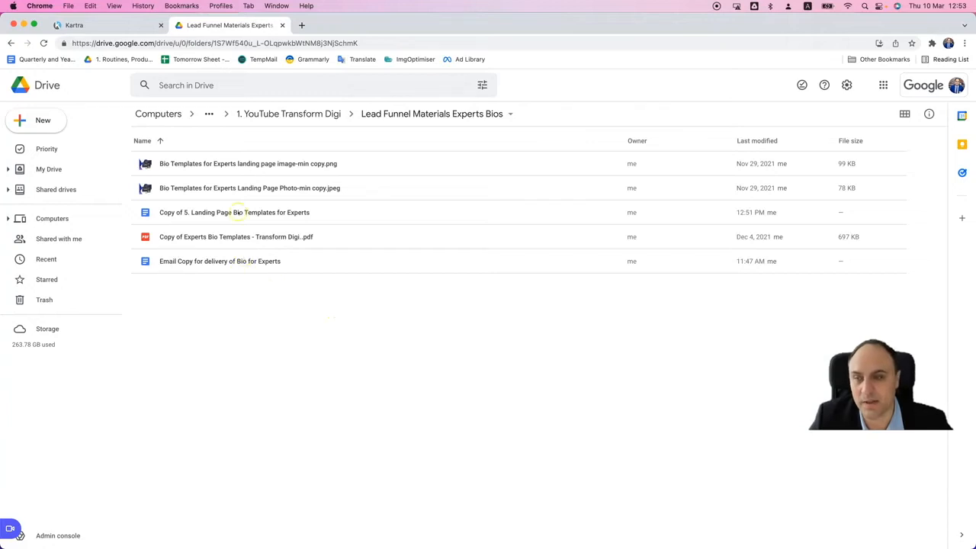
{"action": "double_click", "coordinate": [263, 212]}
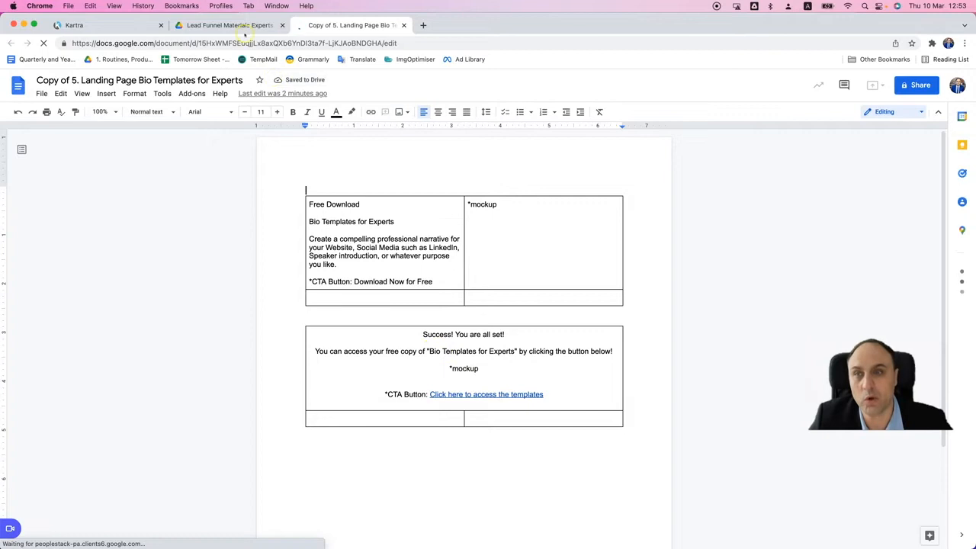
{"action": "left_click", "coordinate": [233, 25]}
{"action": "left_click", "coordinate": [103, 25]}
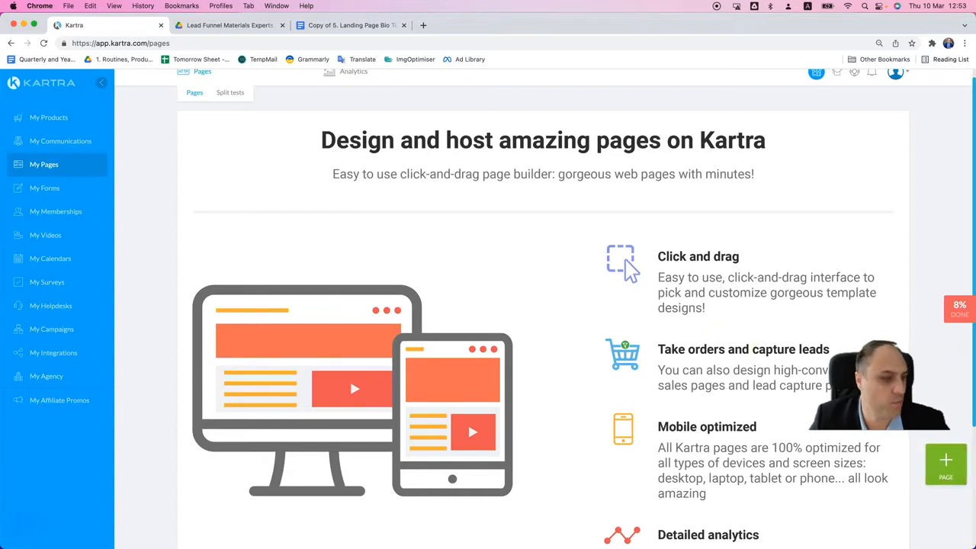
- Start a new page and look through the Webinar Registration templates
{"action": "left_click", "coordinate": [945, 460]}
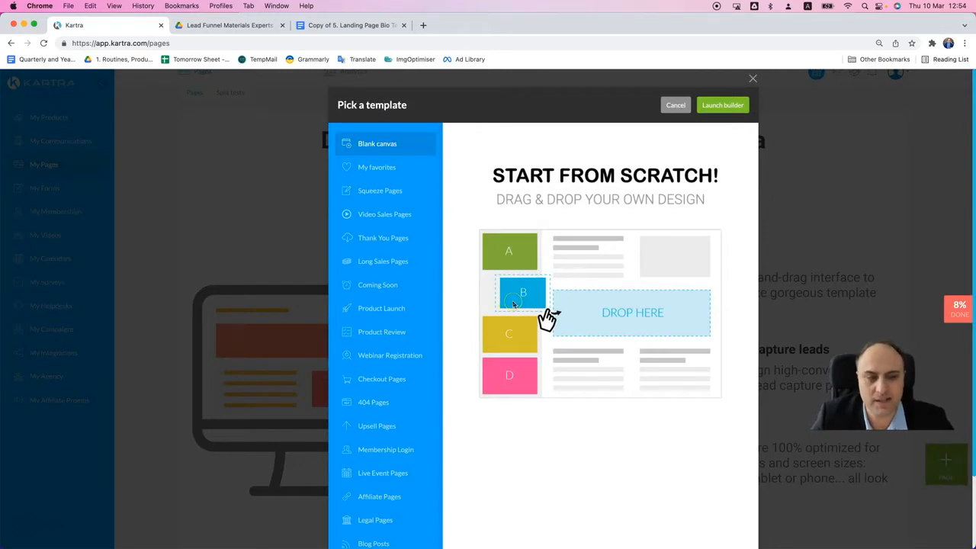
{"action": "scroll", "coordinate": [419, 343], "scroll_direction": "down", "scroll_amount": 3}
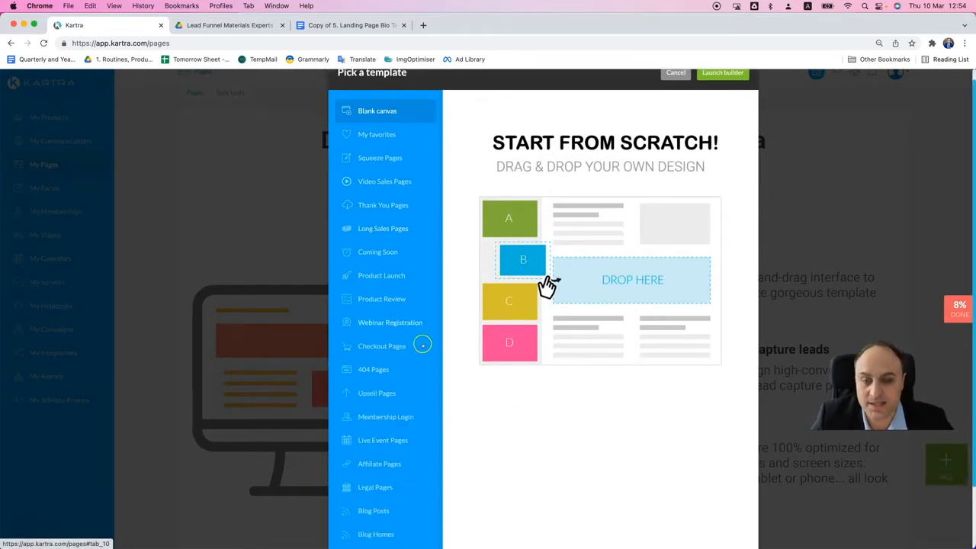
{"action": "left_click", "coordinate": [387, 389]}
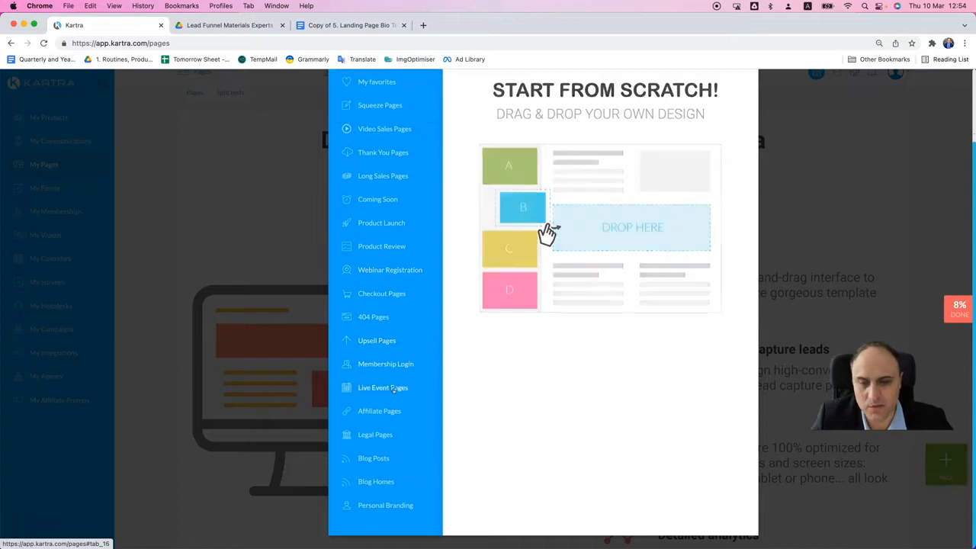
{"action": "scroll", "coordinate": [458, 320], "scroll_direction": "up", "scroll_amount": 3}
{"action": "left_click", "coordinate": [397, 309]}
{"action": "left_click", "coordinate": [390, 355]}
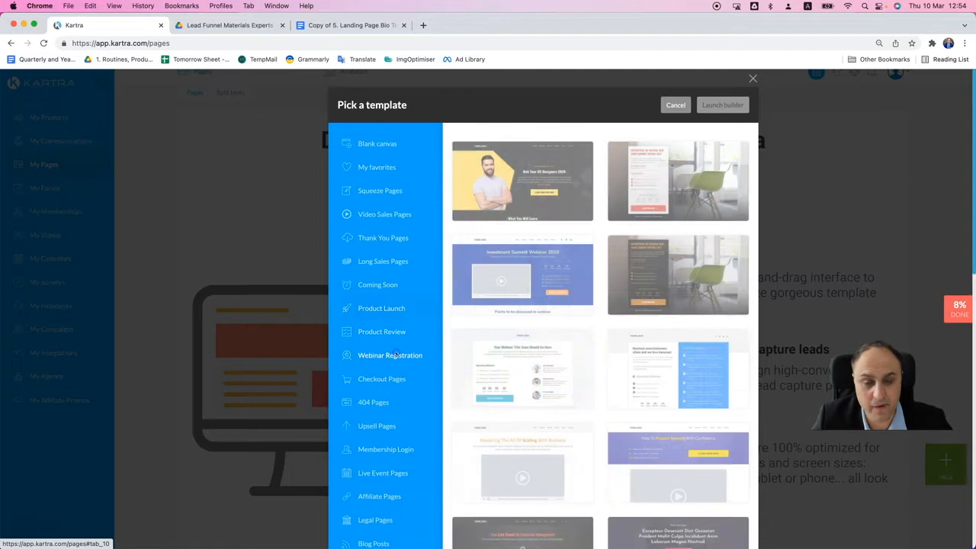
{"action": "scroll", "coordinate": [690, 316], "scroll_direction": "down", "scroll_amount": 5}
{"action": "scroll", "coordinate": [689, 317], "scroll_direction": "down", "scroll_amount": 1}
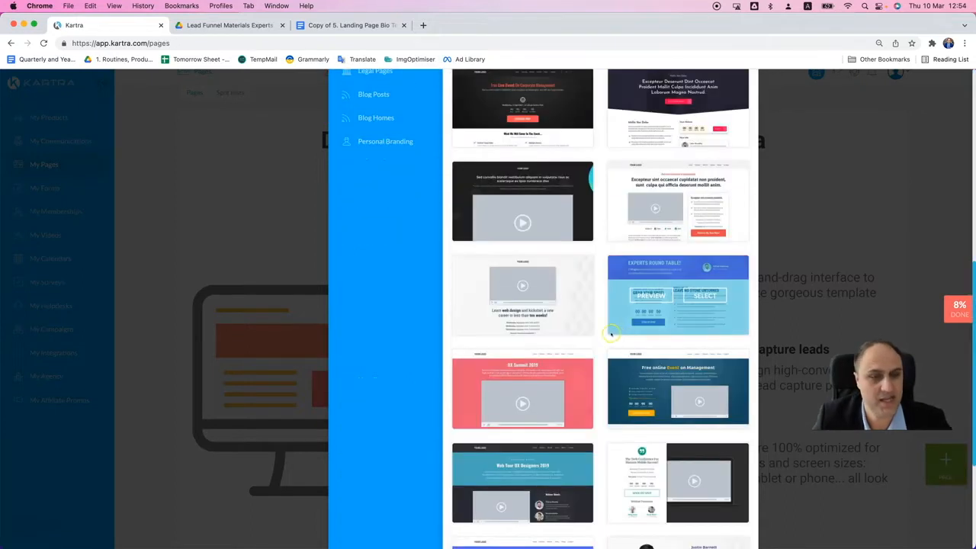
{"action": "scroll", "coordinate": [473, 305], "scroll_direction": "up", "scroll_amount": 6}
- Browse the Long Sales Pages templates and preview the dark design with three phones, closing the preview after viewing it in full
{"action": "left_click", "coordinate": [394, 259]}
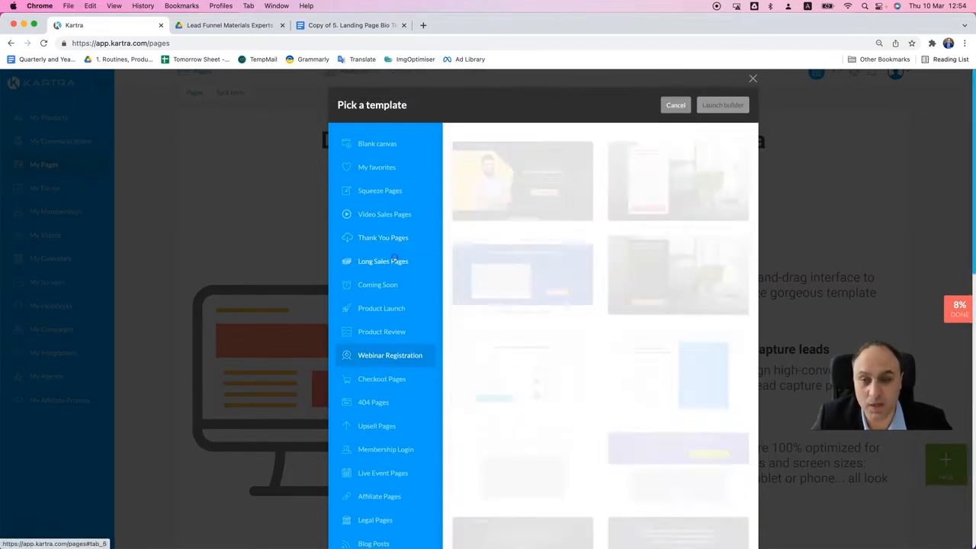
{"action": "scroll", "coordinate": [606, 286], "scroll_direction": "down", "scroll_amount": 6}
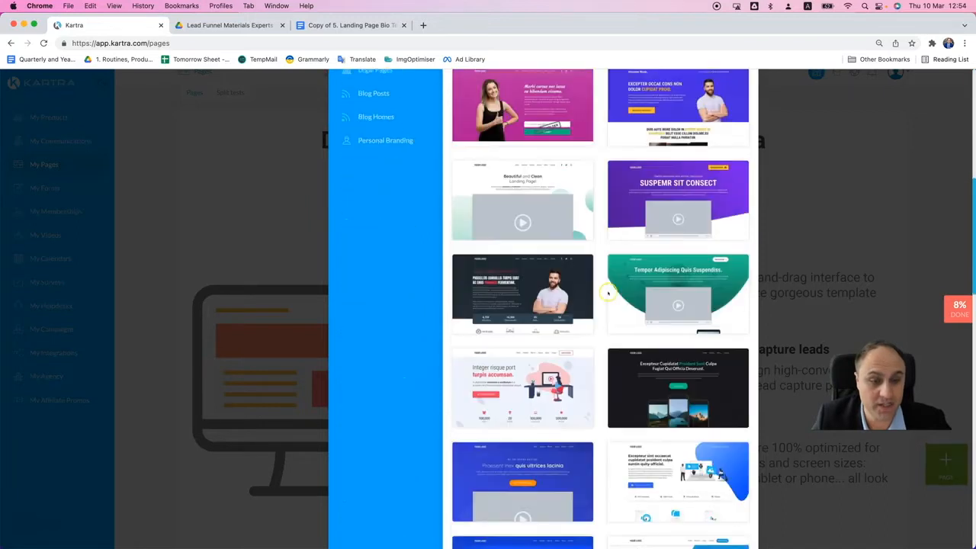
{"action": "scroll", "coordinate": [606, 294], "scroll_direction": "down", "scroll_amount": 3}
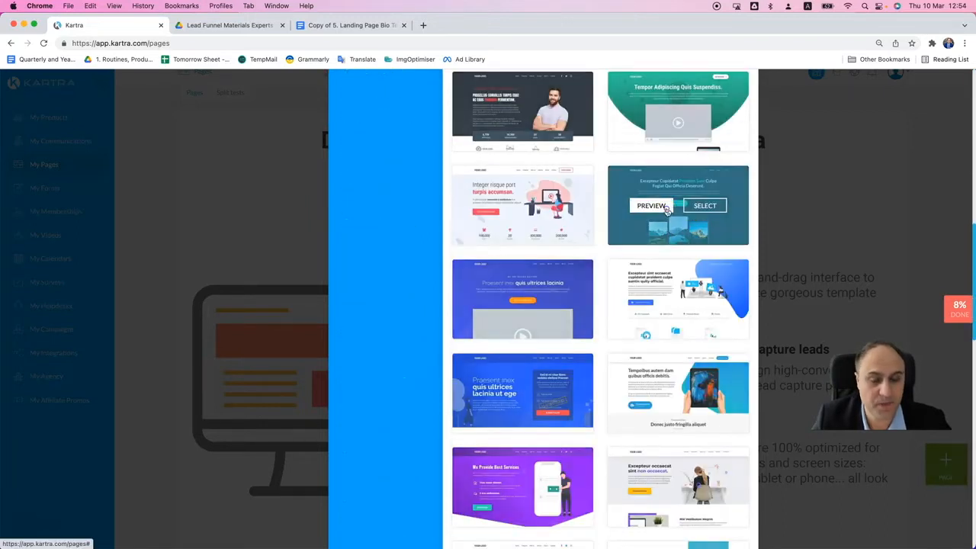
{"action": "left_click", "coordinate": [666, 208]}
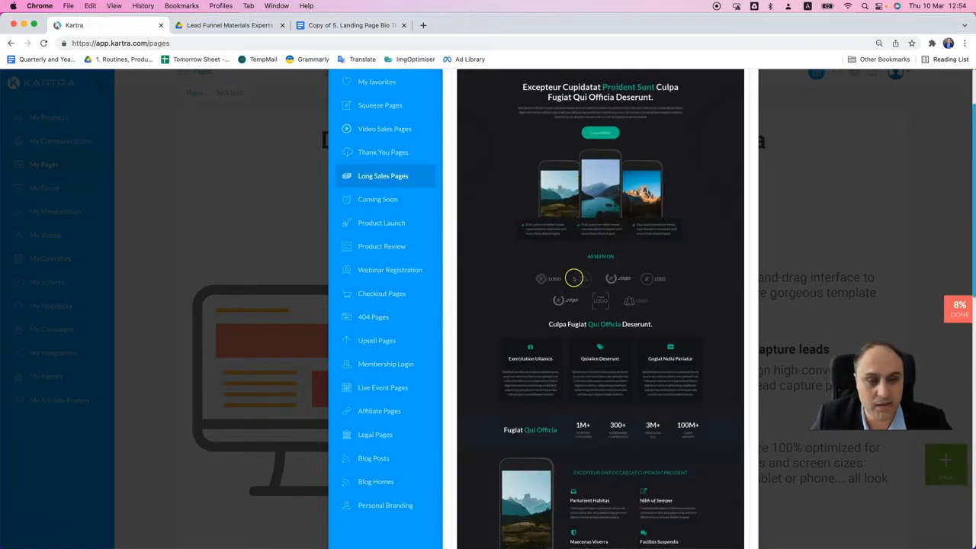
{"action": "scroll", "coordinate": [574, 278], "scroll_direction": "down", "scroll_amount": 10}
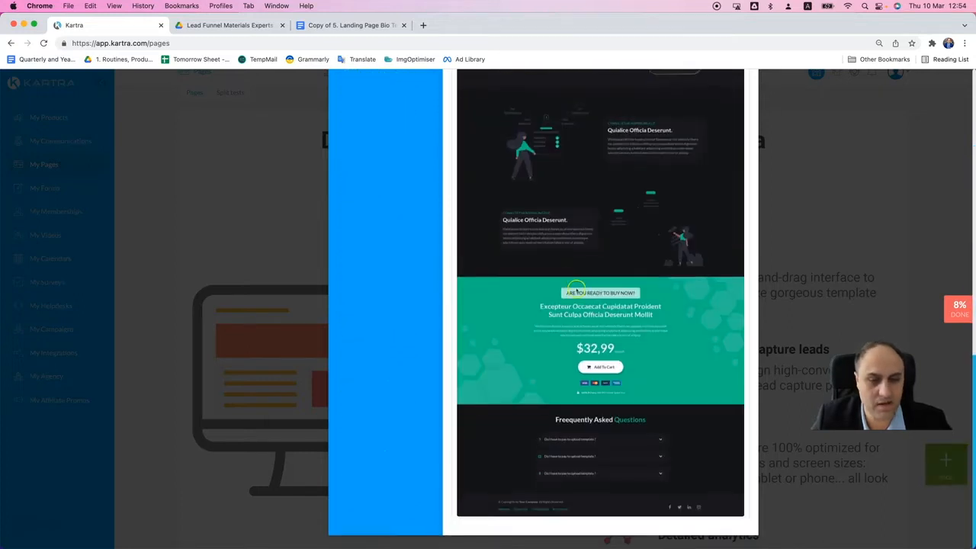
{"action": "scroll", "coordinate": [578, 289], "scroll_direction": "up", "scroll_amount": 15}
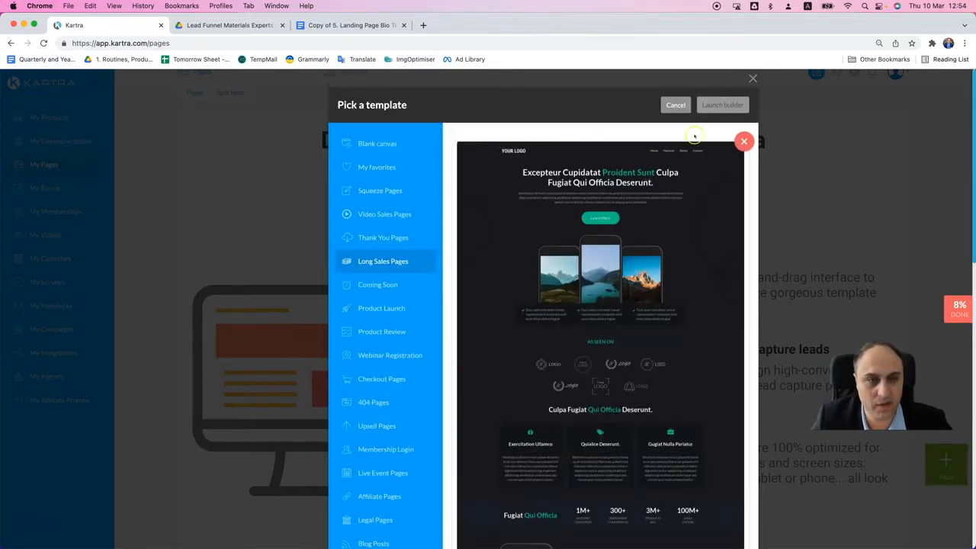
{"action": "left_click", "coordinate": [744, 141]}
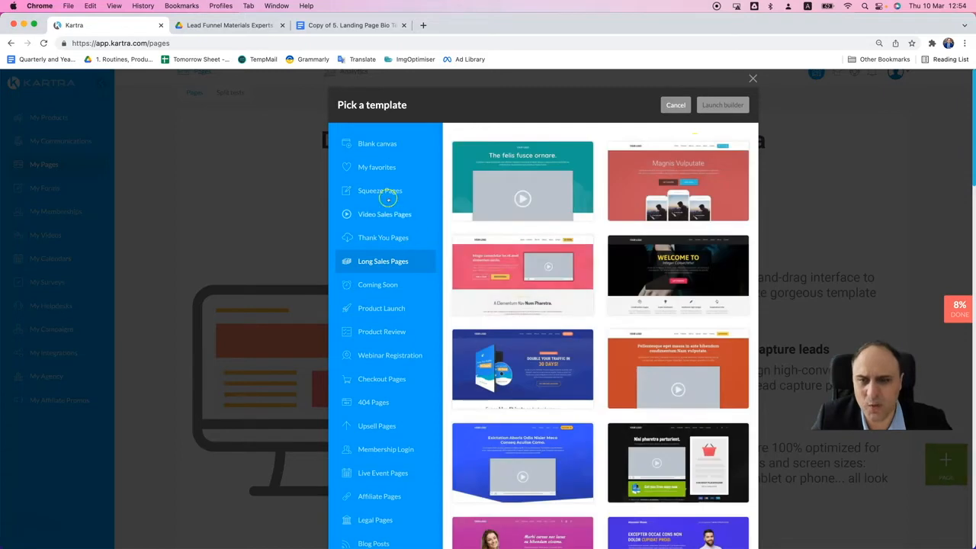
- Browse the Squeeze Pages templates down to the book giveaway designs
{"action": "left_click", "coordinate": [385, 193]}
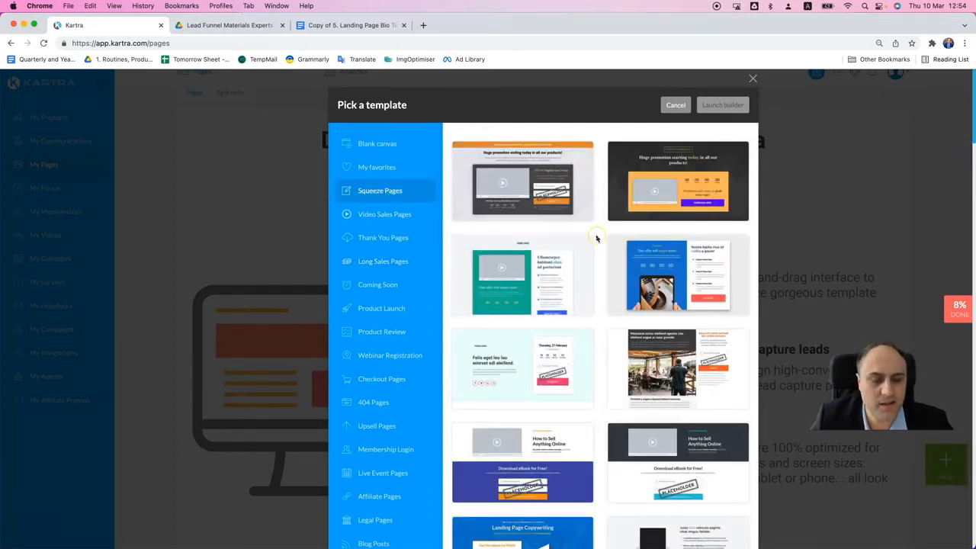
{"action": "scroll", "coordinate": [598, 277], "scroll_direction": "down", "scroll_amount": 2}
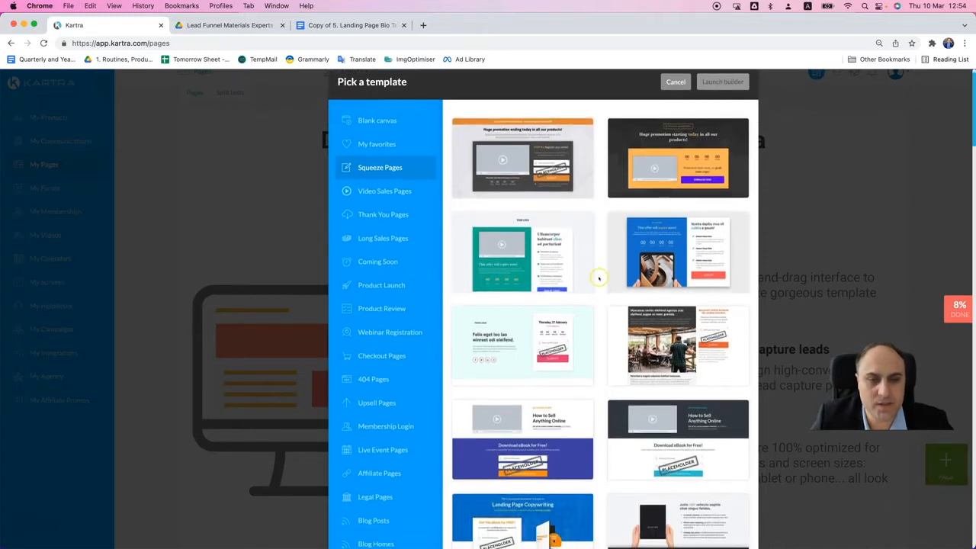
{"action": "scroll", "coordinate": [598, 277], "scroll_direction": "down", "scroll_amount": 10}
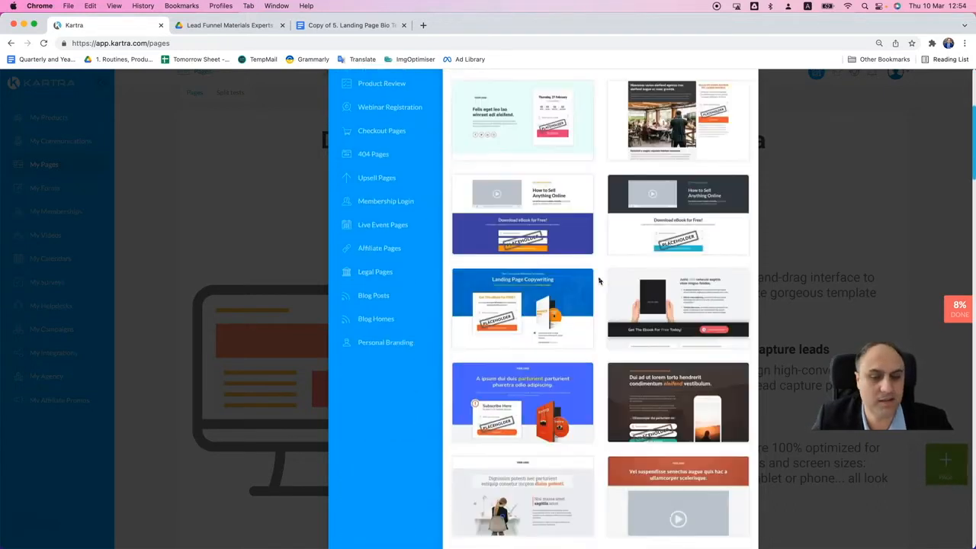
{"action": "scroll", "coordinate": [598, 281], "scroll_direction": "down", "scroll_amount": 15}
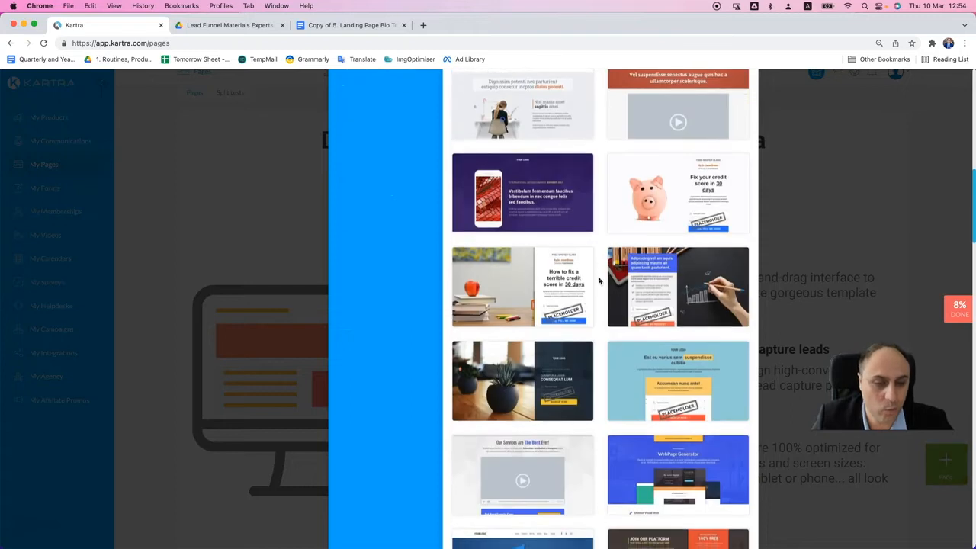
{"action": "scroll", "coordinate": [599, 281], "scroll_direction": "down", "scroll_amount": 7}
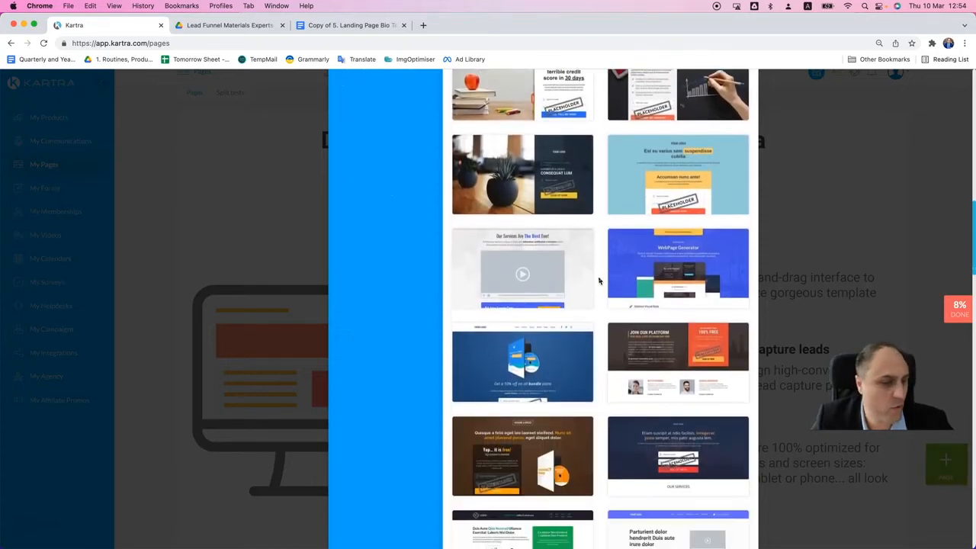
{"action": "scroll", "coordinate": [599, 281], "scroll_direction": "down", "scroll_amount": 8}
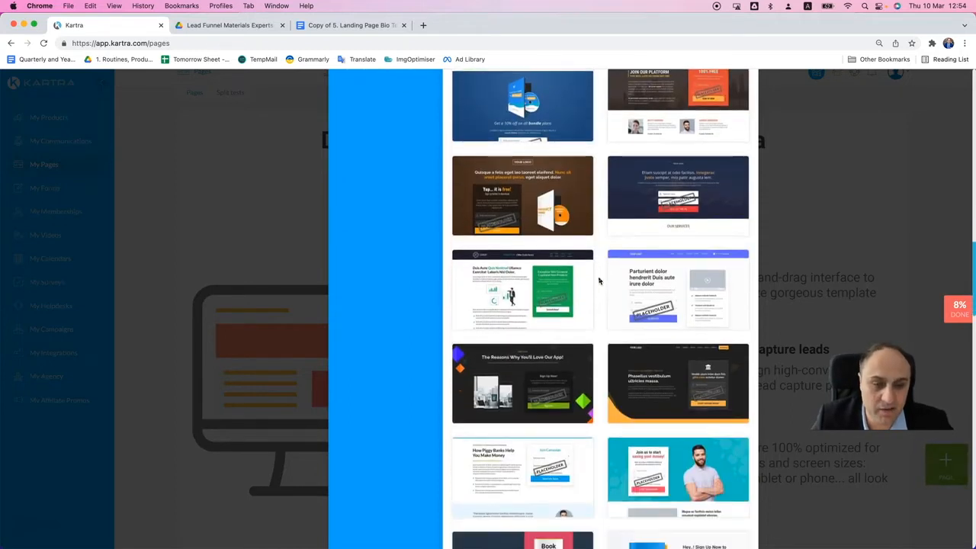
{"action": "scroll", "coordinate": [599, 290], "scroll_direction": "down", "scroll_amount": 12}
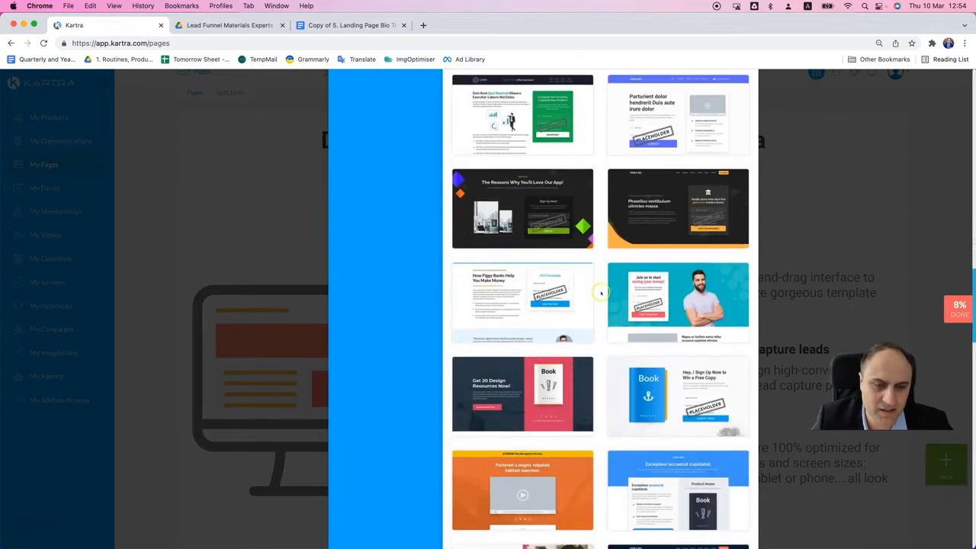
{"action": "scroll", "coordinate": [601, 295], "scroll_direction": "down", "scroll_amount": 2}
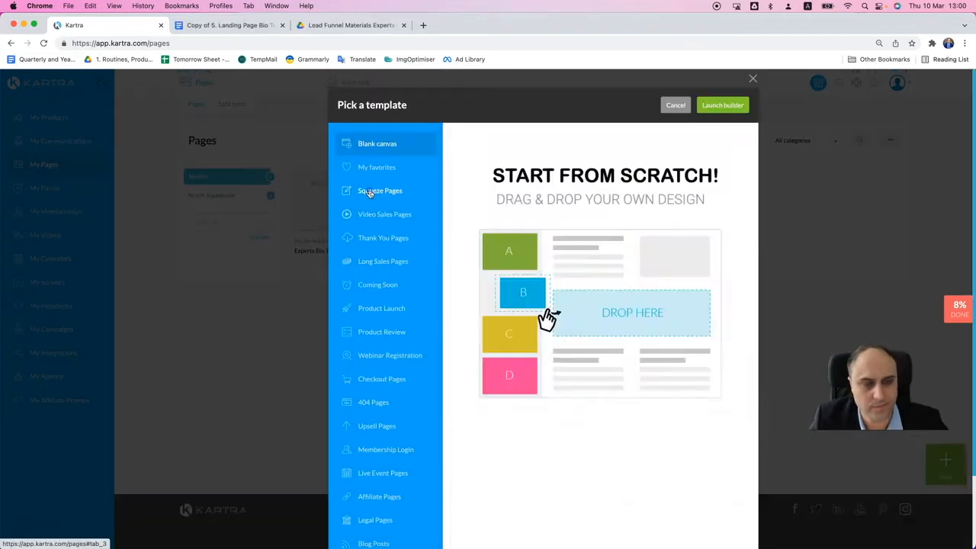
- Find the "How To Buy An Amazing House" template with the orange book among the Squeeze Pages, select it and launch the builder
{"action": "left_click", "coordinate": [369, 193]}
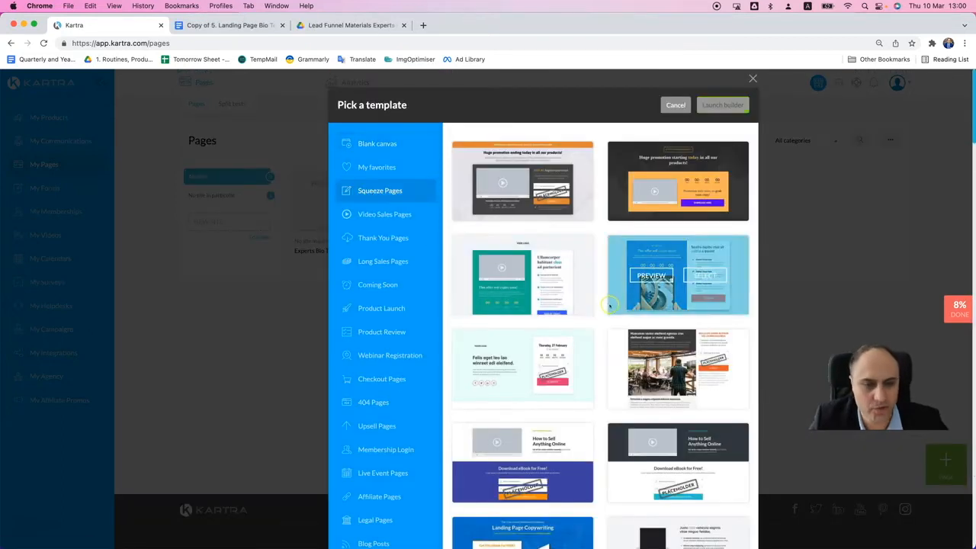
{"action": "scroll", "coordinate": [597, 314], "scroll_direction": "down", "scroll_amount": 5}
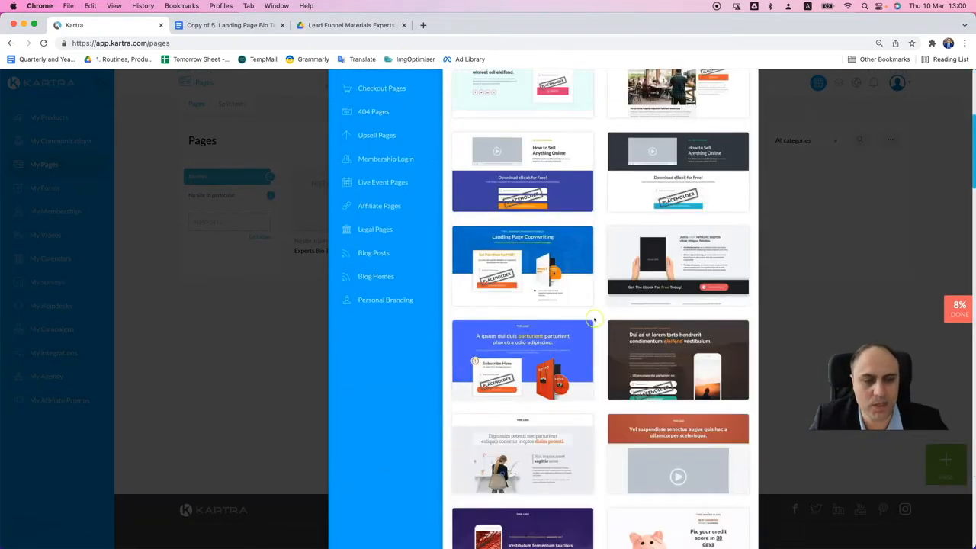
{"action": "scroll", "coordinate": [595, 321], "scroll_direction": "down", "scroll_amount": 10}
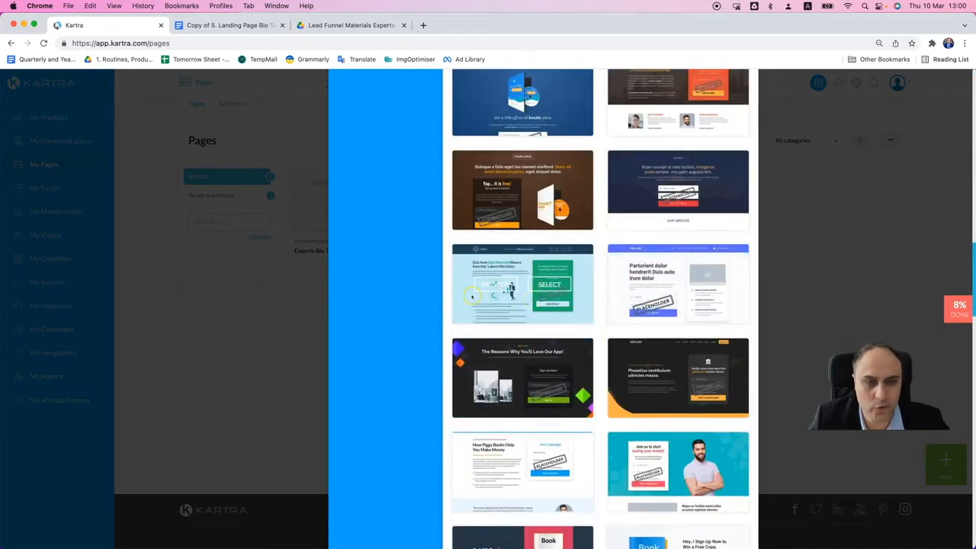
{"action": "scroll", "coordinate": [669, 378], "scroll_direction": "down", "scroll_amount": 2}
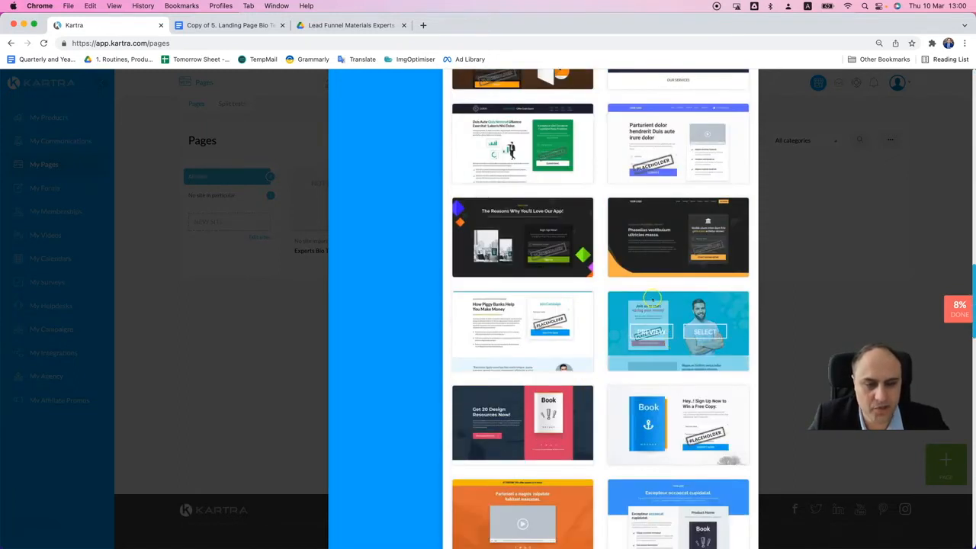
{"action": "scroll", "coordinate": [583, 361], "scroll_direction": "down", "scroll_amount": 2}
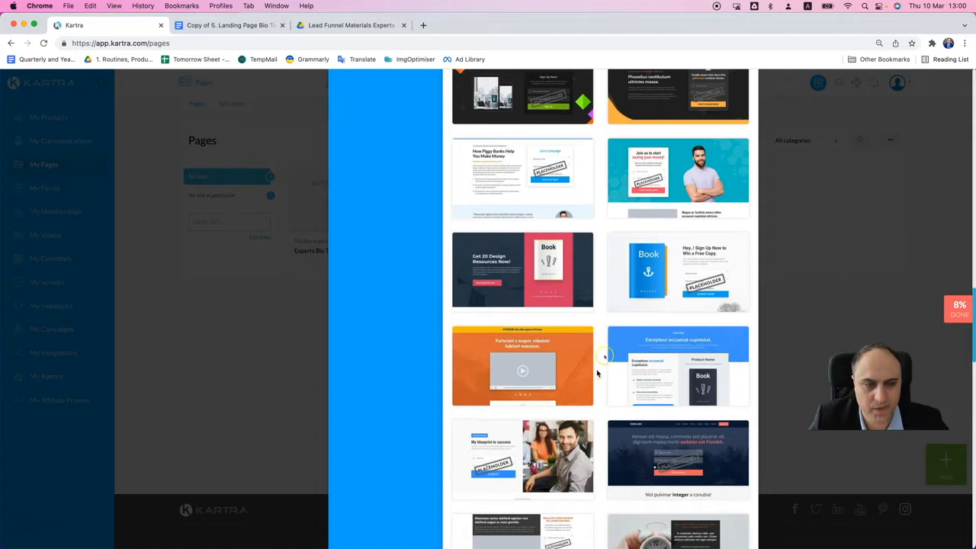
{"action": "scroll", "coordinate": [591, 330], "scroll_direction": "down", "scroll_amount": 2}
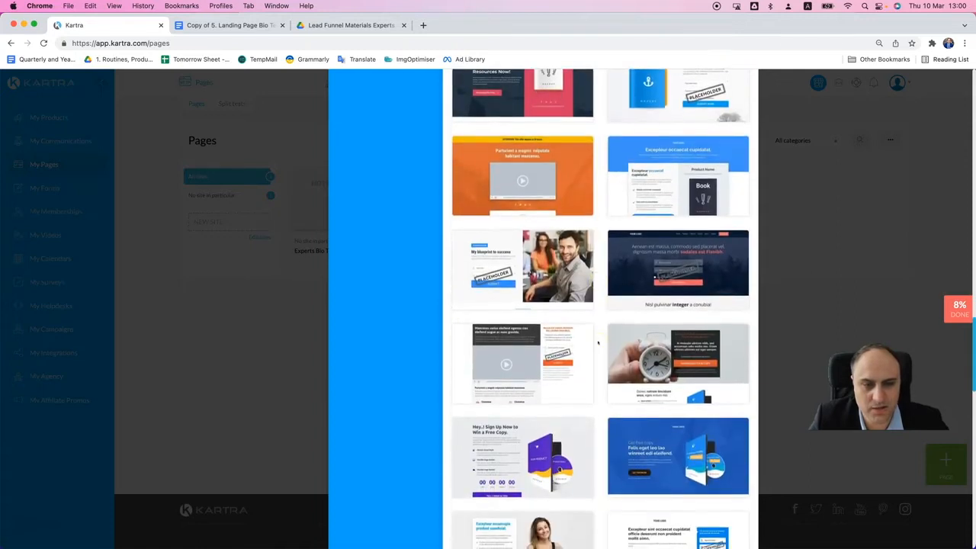
{"action": "scroll", "coordinate": [595, 343], "scroll_direction": "down", "scroll_amount": 2}
{"action": "scroll", "coordinate": [596, 343], "scroll_direction": "down", "scroll_amount": 1}
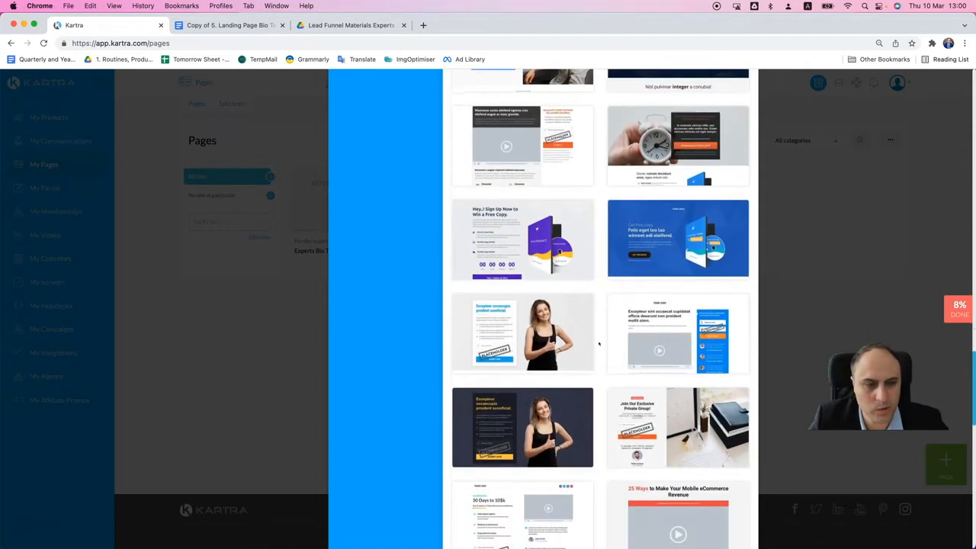
{"action": "scroll", "coordinate": [599, 345], "scroll_direction": "down", "scroll_amount": 2}
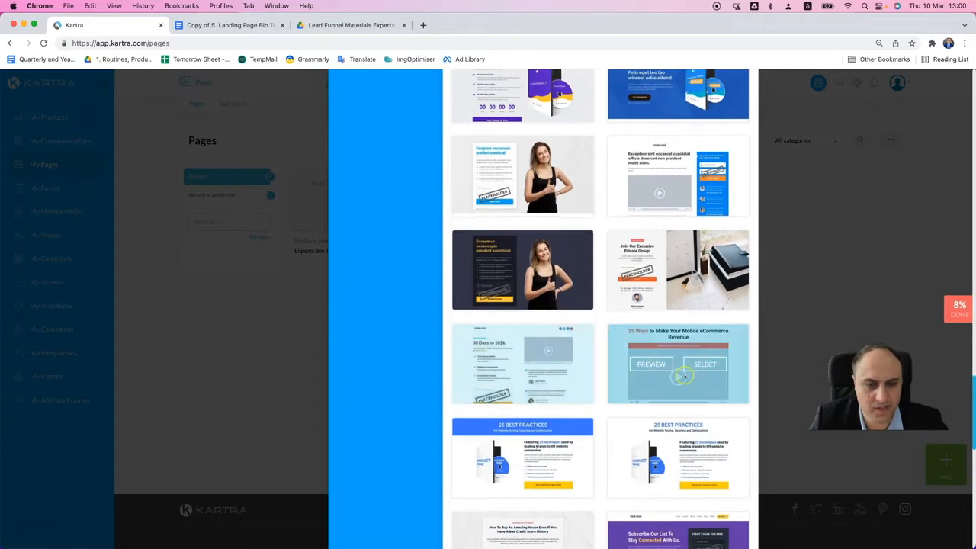
{"action": "scroll", "coordinate": [601, 347], "scroll_direction": "down", "scroll_amount": 1}
{"action": "scroll", "coordinate": [601, 351], "scroll_direction": "down", "scroll_amount": 3}
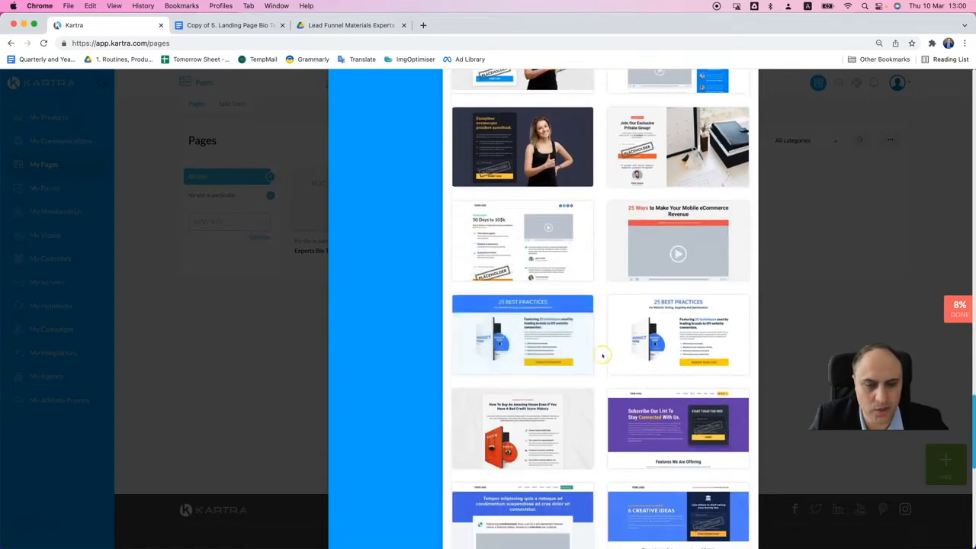
{"action": "scroll", "coordinate": [603, 357], "scroll_direction": "down", "scroll_amount": 1}
{"action": "mouse_move", "coordinate": [548, 302]}
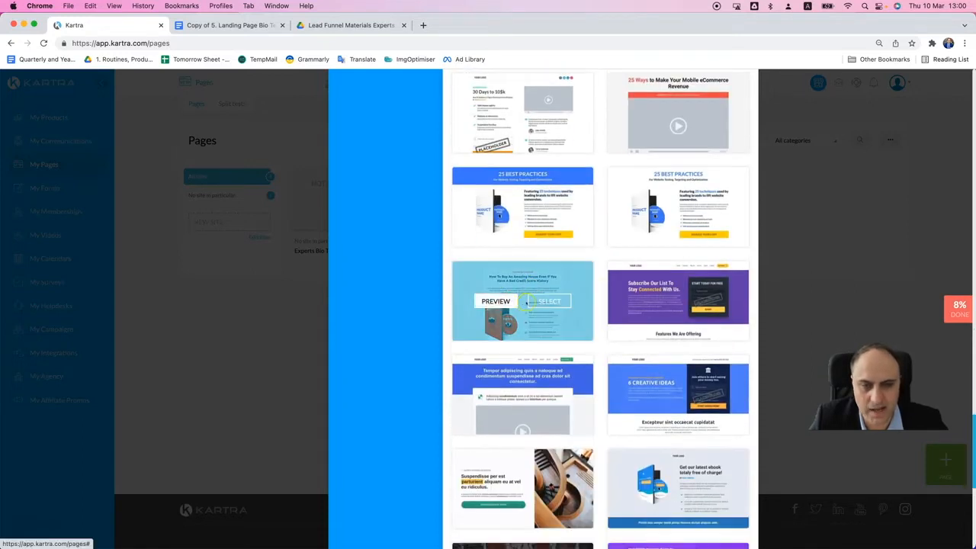
{"action": "left_click", "coordinate": [548, 302]}
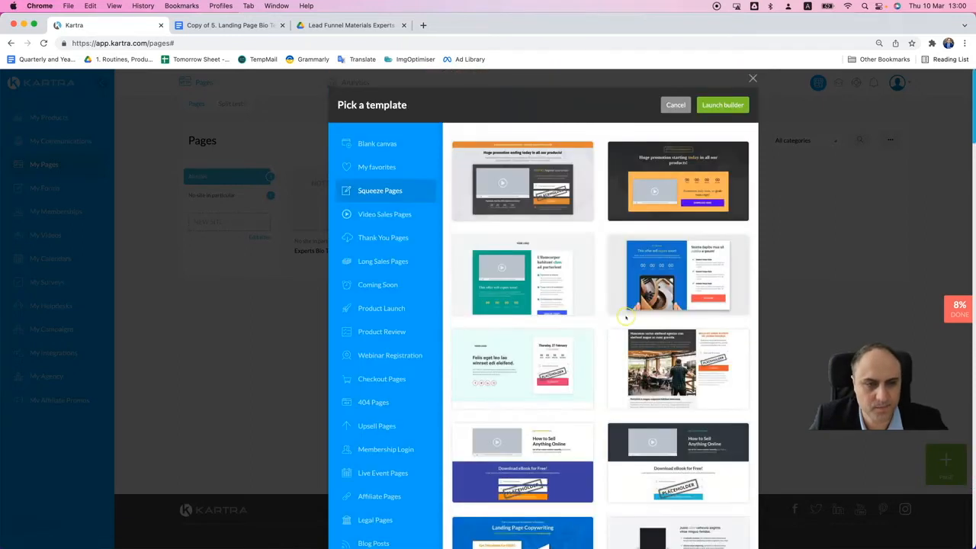
{"action": "left_click", "coordinate": [723, 106]}
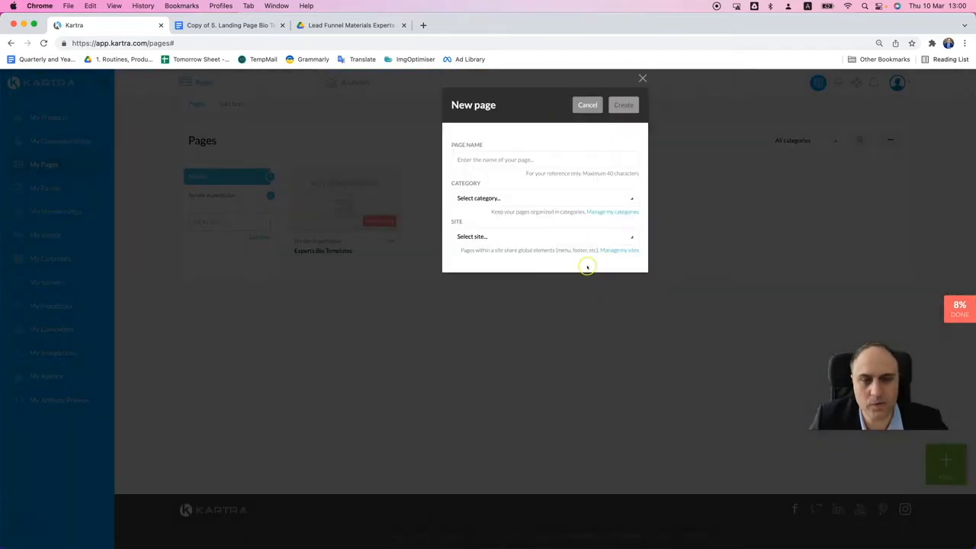
- Name the new page "Experts Bio Templates Squeeze Page"
{"action": "left_click", "coordinate": [521, 163]}
{"action": "type", "text": "Expe"}
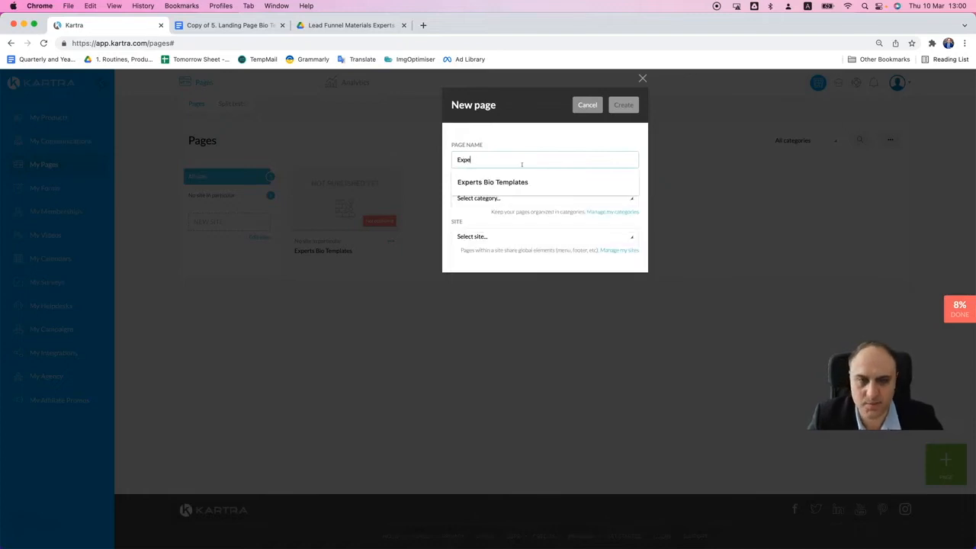
{"action": "type", "text": "rts Bio Templates Sw"}
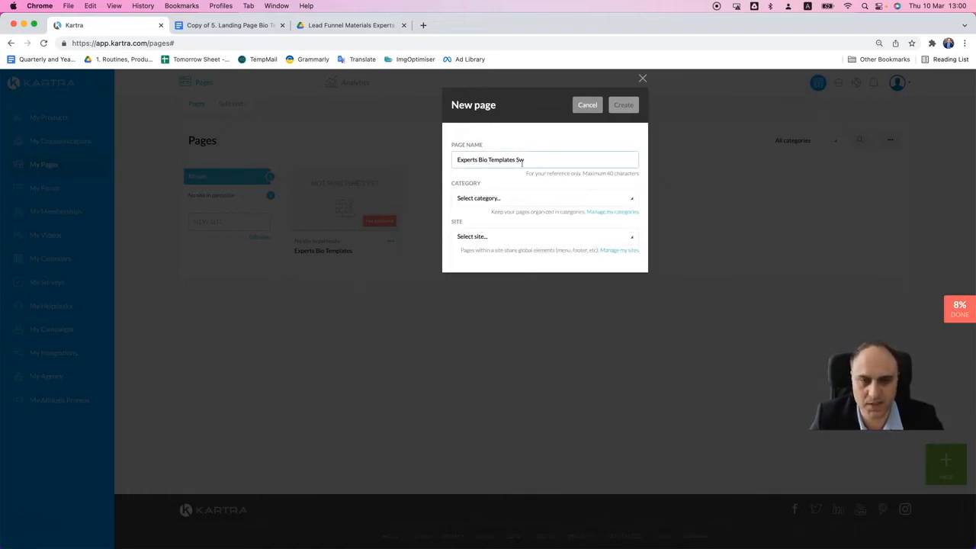
{"action": "key", "text": "BackSpace"}
{"action": "type", "text": "quee"}
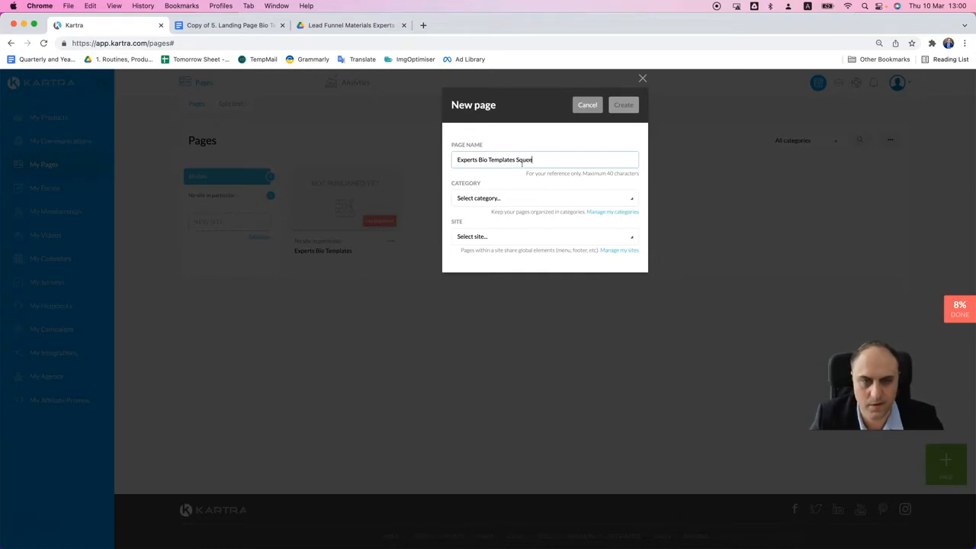
{"action": "type", "text": "ze Page"}
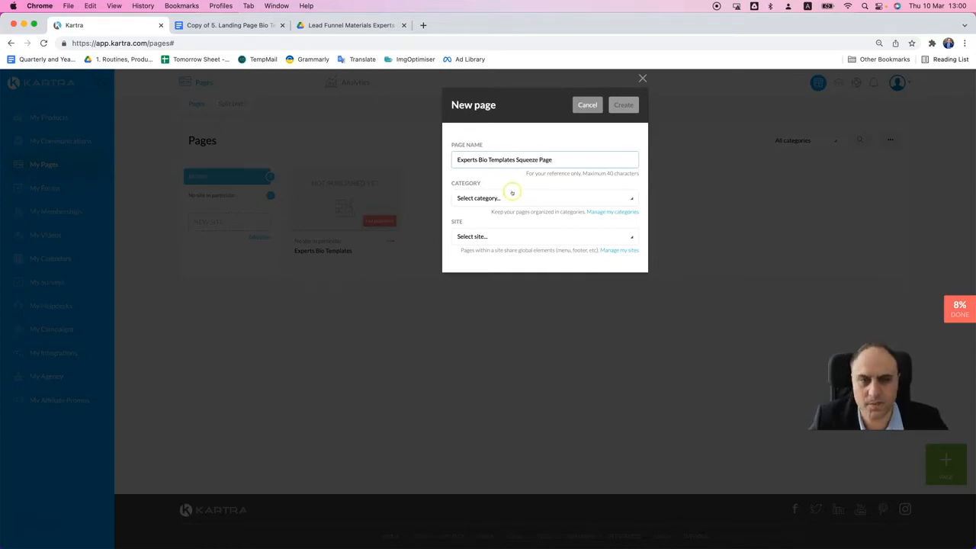
- Set the new page to "No category in particular" and "No site in particular", and create it
{"action": "left_click", "coordinate": [513, 191]}
{"action": "left_click", "coordinate": [493, 232]}
{"action": "left_click", "coordinate": [493, 234]}
{"action": "left_click", "coordinate": [486, 269]}
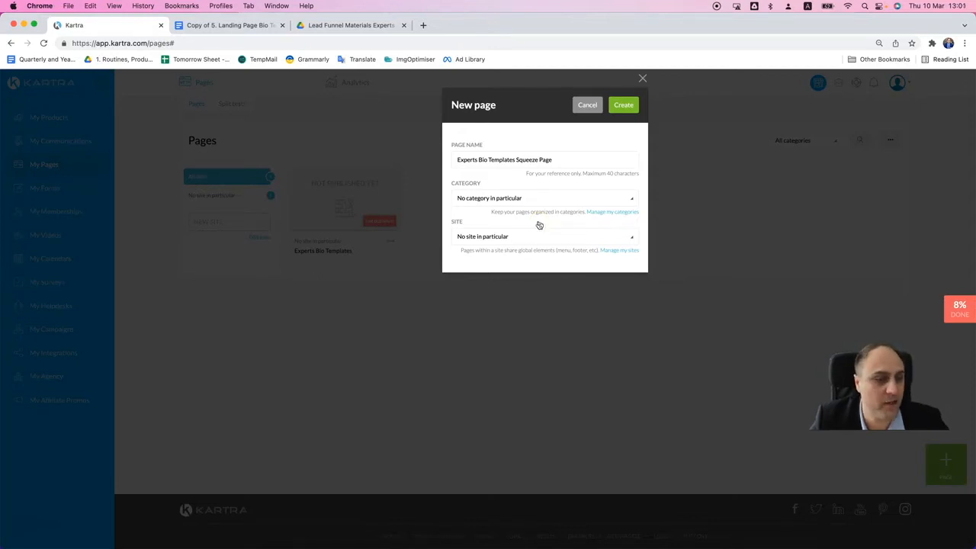
{"action": "left_click", "coordinate": [624, 107]}
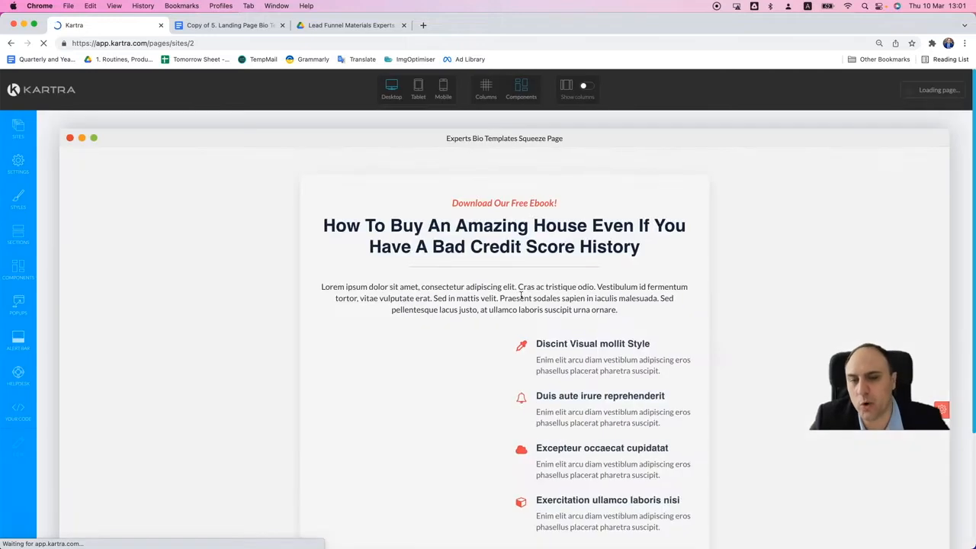
- Look over the loaded squeeze page template from the headline down to the download button
{"action": "scroll", "coordinate": [531, 346], "scroll_direction": "down", "scroll_amount": 1}
{"action": "scroll", "coordinate": [531, 344], "scroll_direction": "down", "scroll_amount": 1}
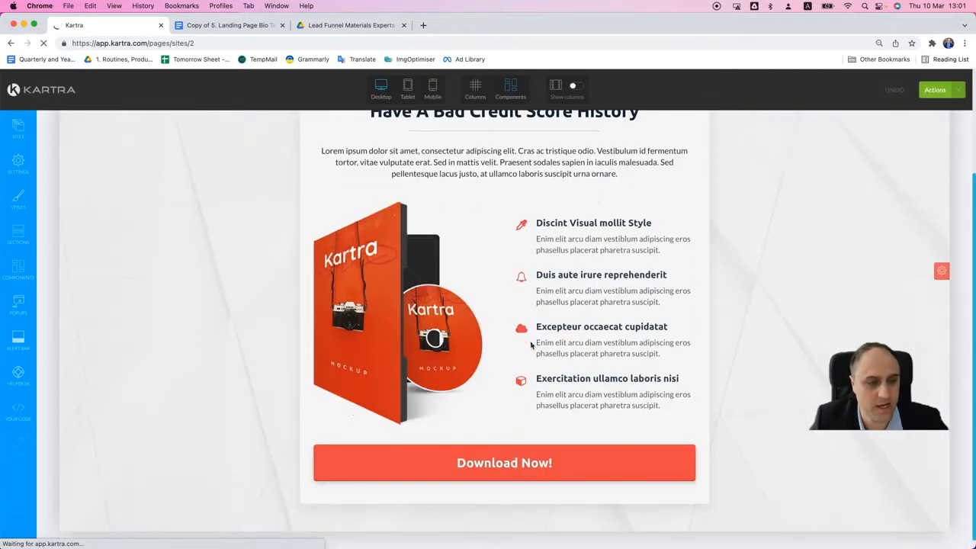
{"action": "scroll", "coordinate": [530, 344], "scroll_direction": "up", "scroll_amount": 2}
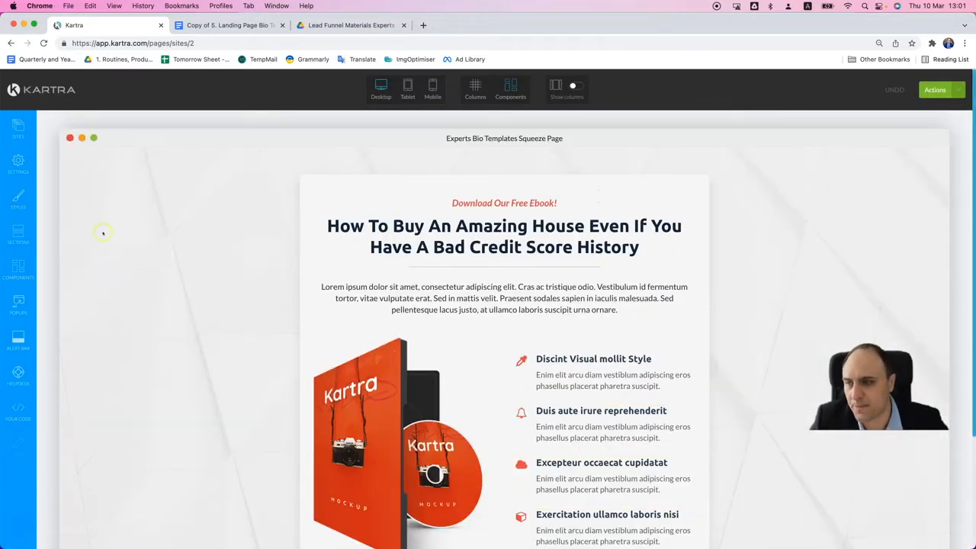
{"action": "scroll", "coordinate": [332, 228], "scroll_direction": "down", "scroll_amount": 4}
{"action": "scroll", "coordinate": [152, 279], "scroll_direction": "up", "scroll_amount": 1}
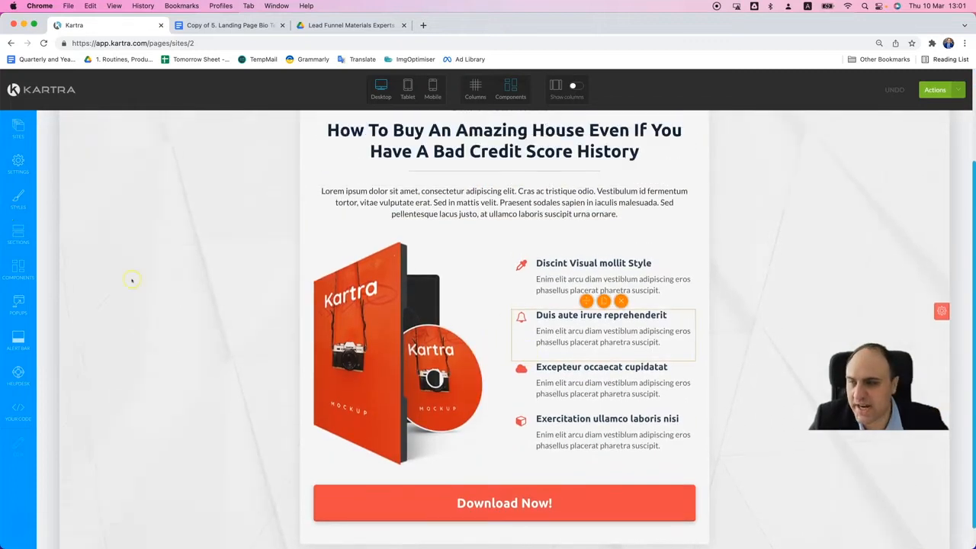
- Examine the available component templates, including Columns and Headlines, and the section template categories, then close the block templates
{"action": "left_click", "coordinate": [18, 267]}
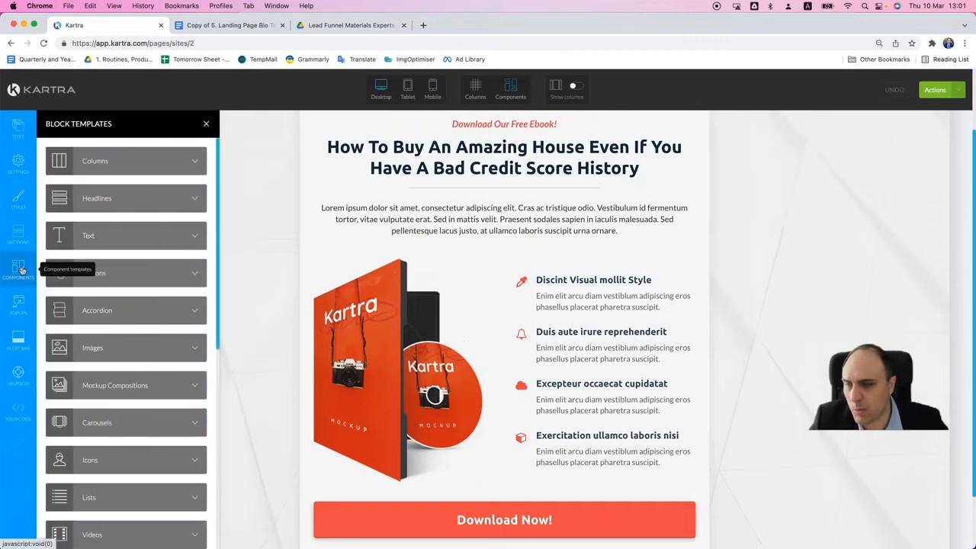
{"action": "left_click", "coordinate": [20, 234]}
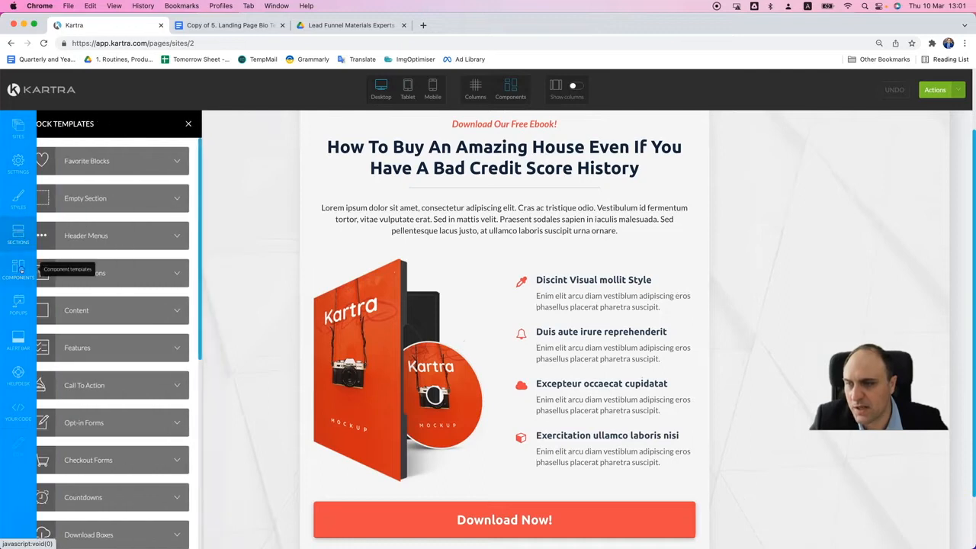
{"action": "left_click", "coordinate": [20, 266]}
{"action": "left_click", "coordinate": [168, 157]}
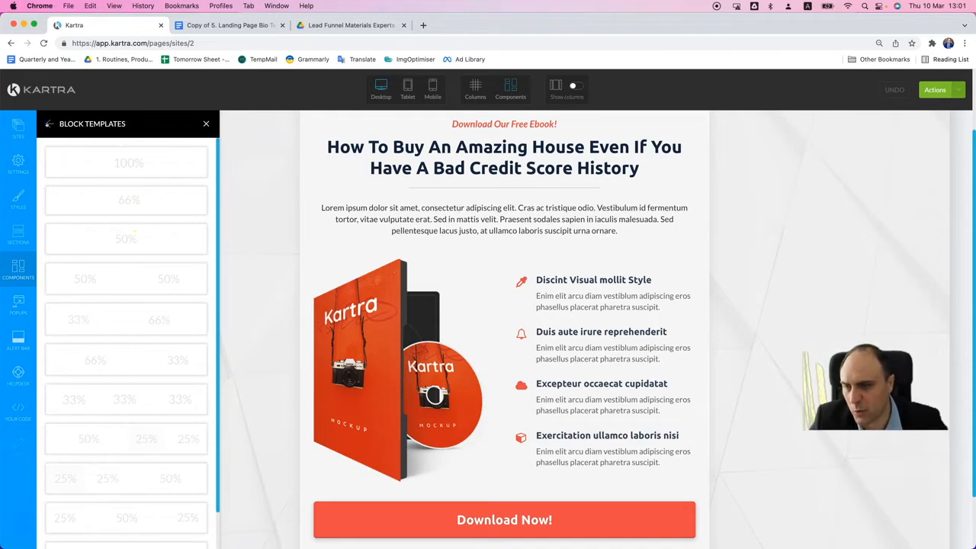
{"action": "left_click", "coordinate": [50, 123]}
{"action": "left_click", "coordinate": [91, 196]}
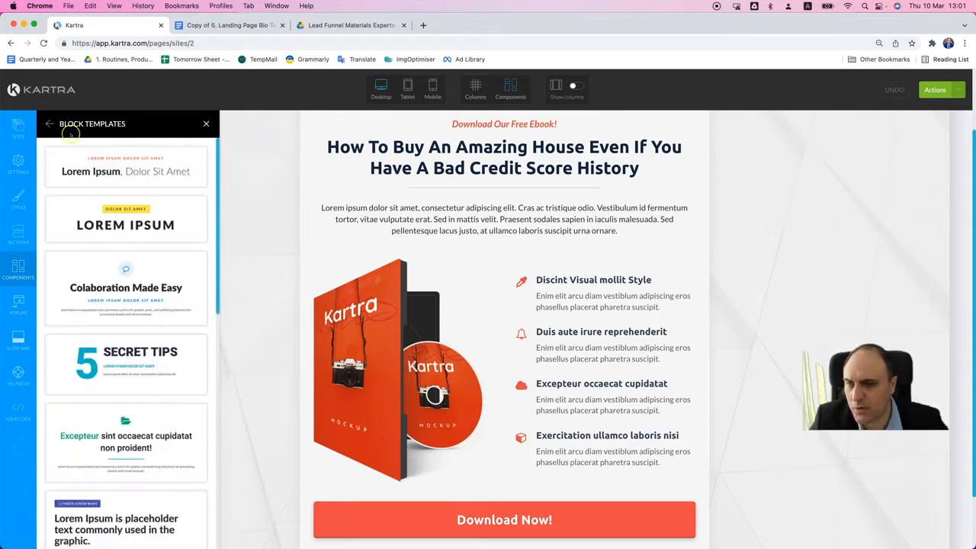
{"action": "left_click", "coordinate": [28, 267]}
{"action": "left_click", "coordinate": [19, 231]}
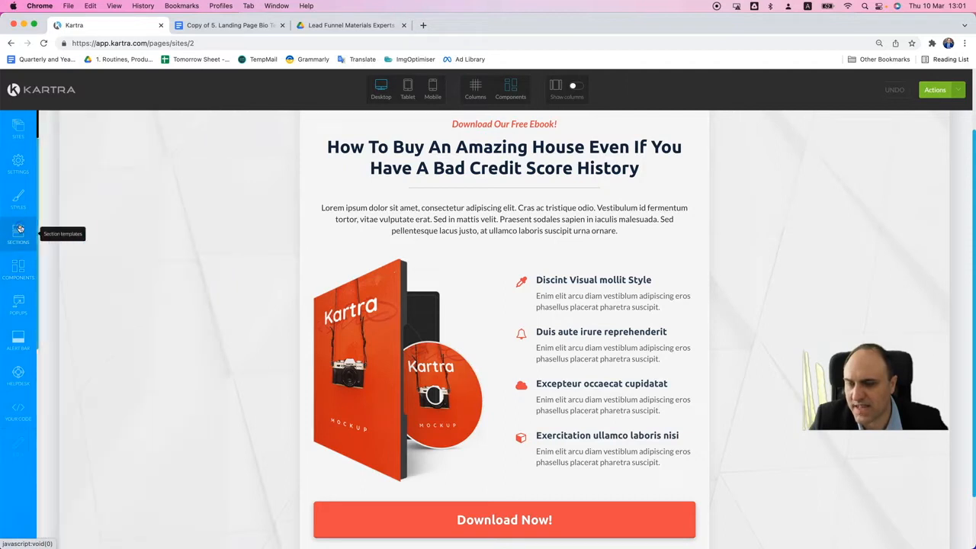
{"action": "scroll", "coordinate": [137, 321], "scroll_direction": "down", "scroll_amount": 2}
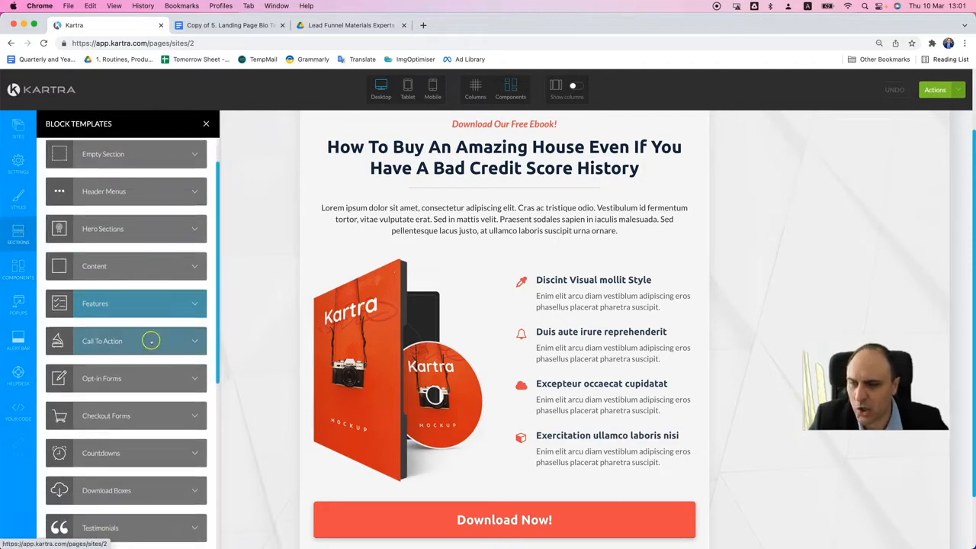
{"action": "scroll", "coordinate": [179, 338], "scroll_direction": "down", "scroll_amount": 8}
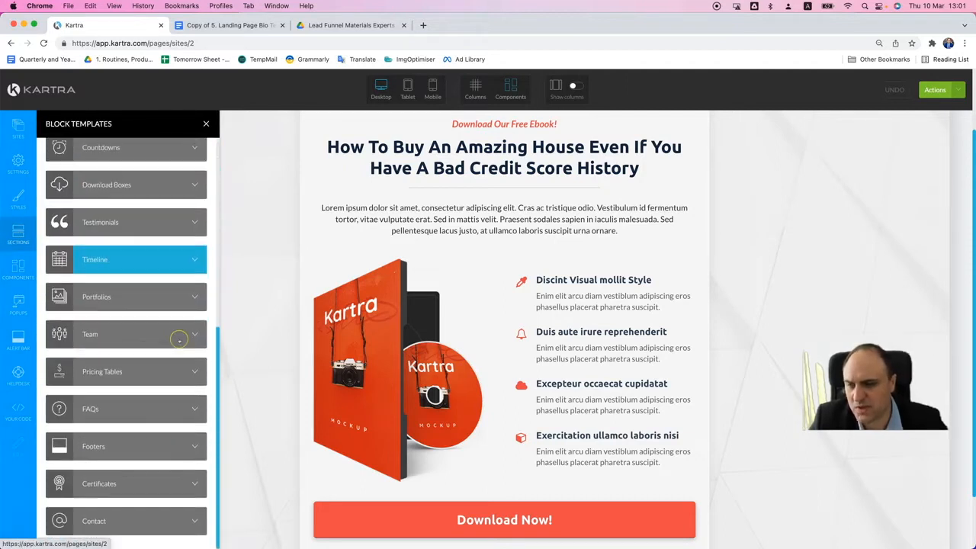
{"action": "left_click", "coordinate": [206, 123]}
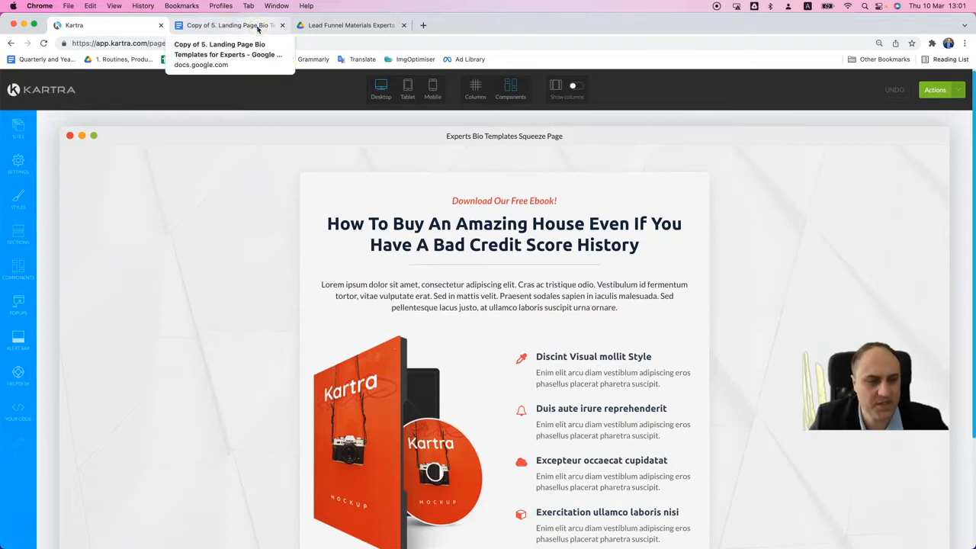
- Copy "Free Download" from the Google Docs landing page copy and replace the red line above the Kartra page's headline with it
{"action": "left_click", "coordinate": [258, 29]}
{"action": "left_click", "coordinate": [349, 221]}
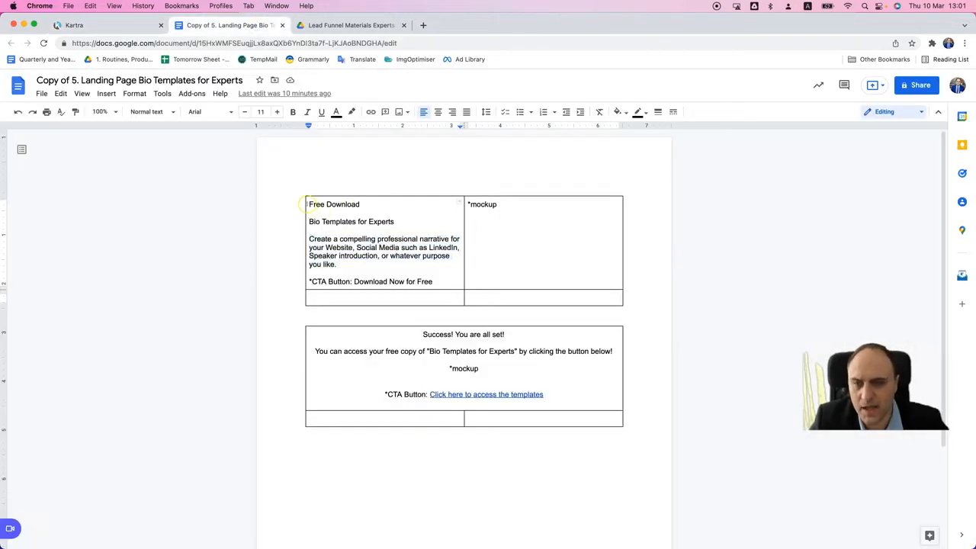
{"action": "left_click_drag", "start_coordinate": [308, 203], "coordinate": [361, 204]}
{"action": "key", "text": "super+c"}
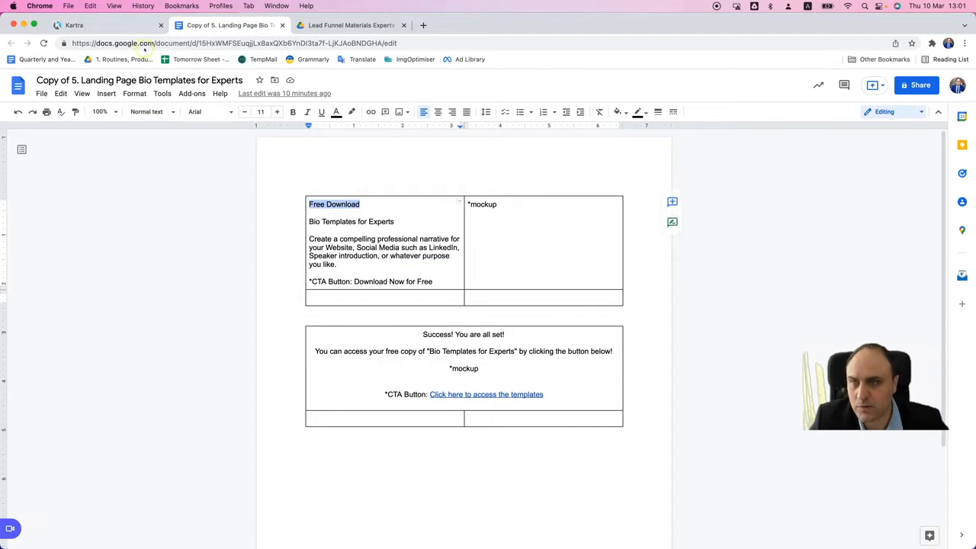
{"action": "left_click", "coordinate": [136, 23]}
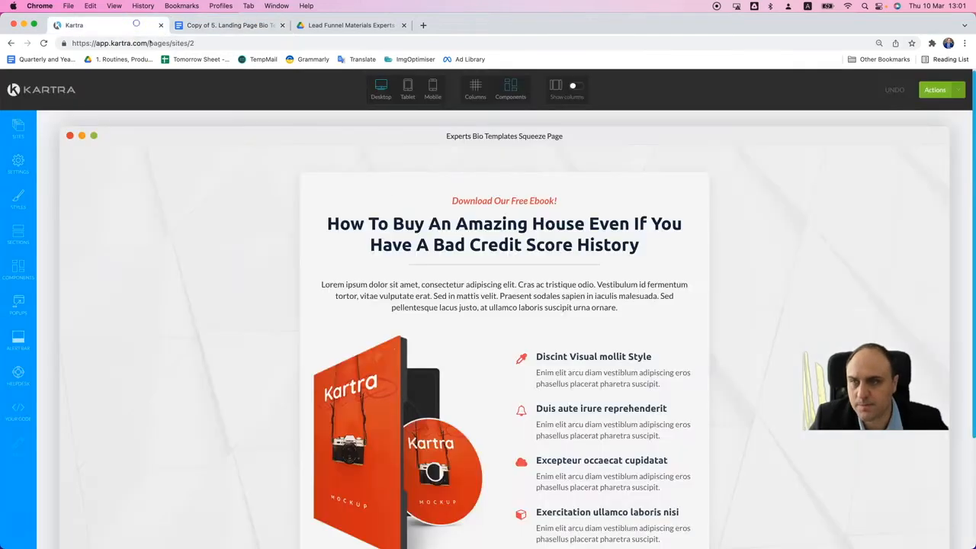
{"action": "left_click", "coordinate": [521, 188]}
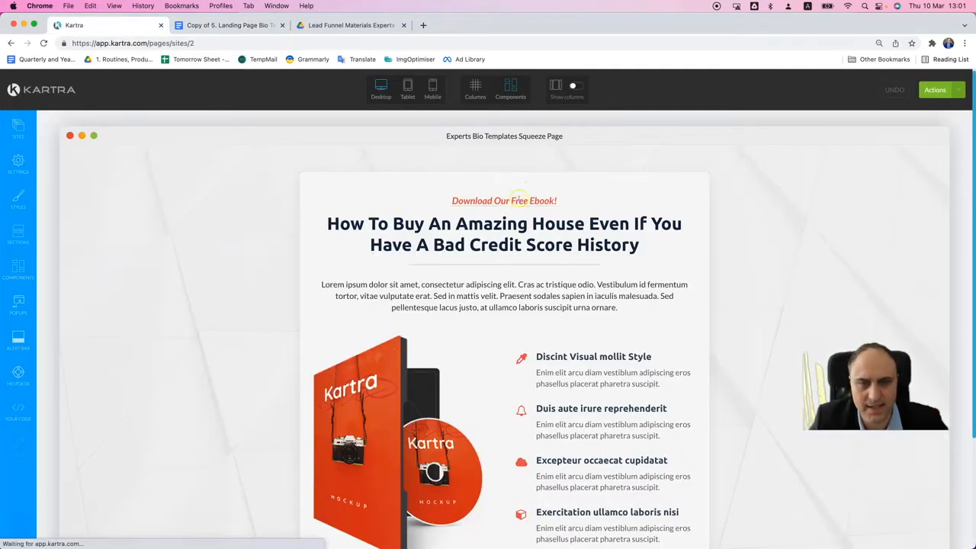
{"action": "triple_click", "coordinate": [519, 199]}
{"action": "key", "text": "super+v"}
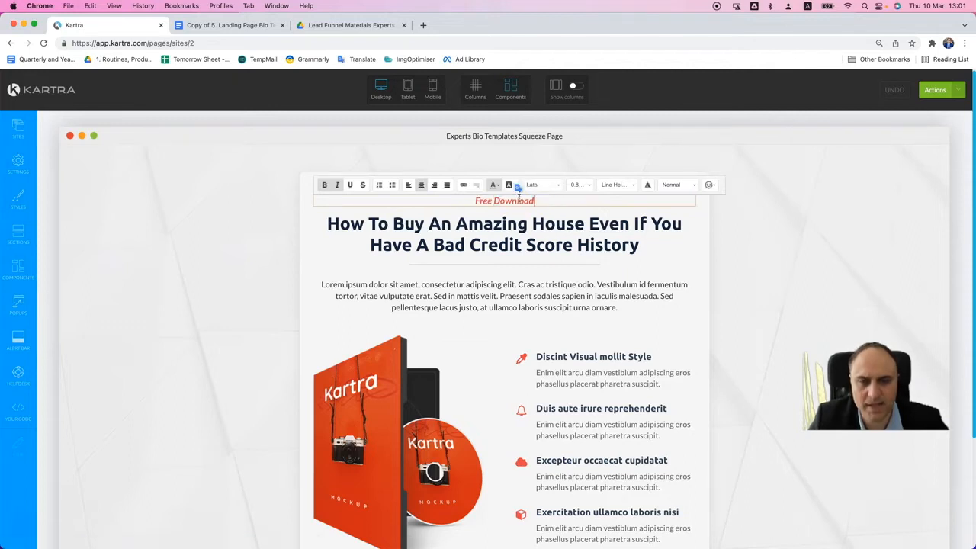
- Copy the "Bio Templates for Experts" line from the Google Docs copy and replace the Kartra headline with it as unformatted text, ending as "Bio Templates for Expert"
{"action": "left_click", "coordinate": [260, 32]}
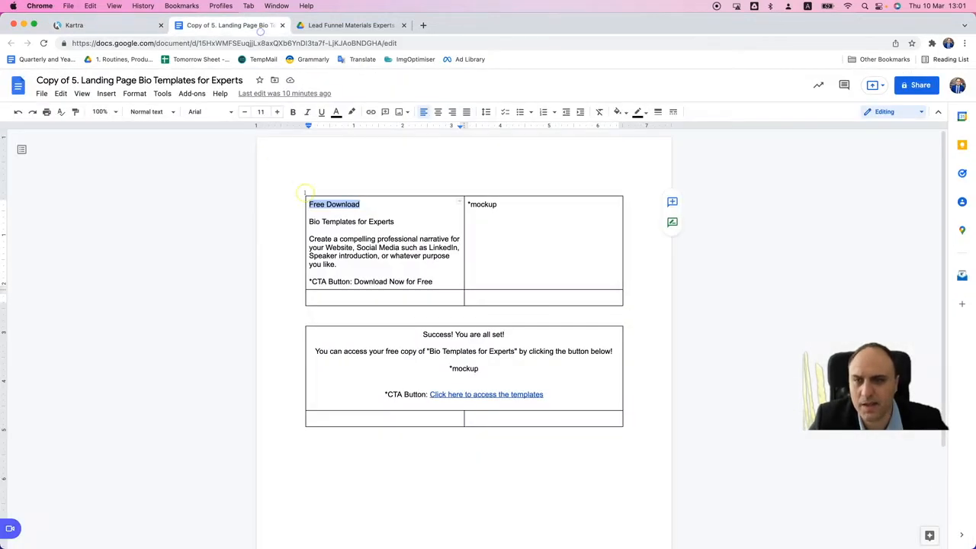
{"action": "left_click_drag", "start_coordinate": [308, 221], "coordinate": [394, 222]}
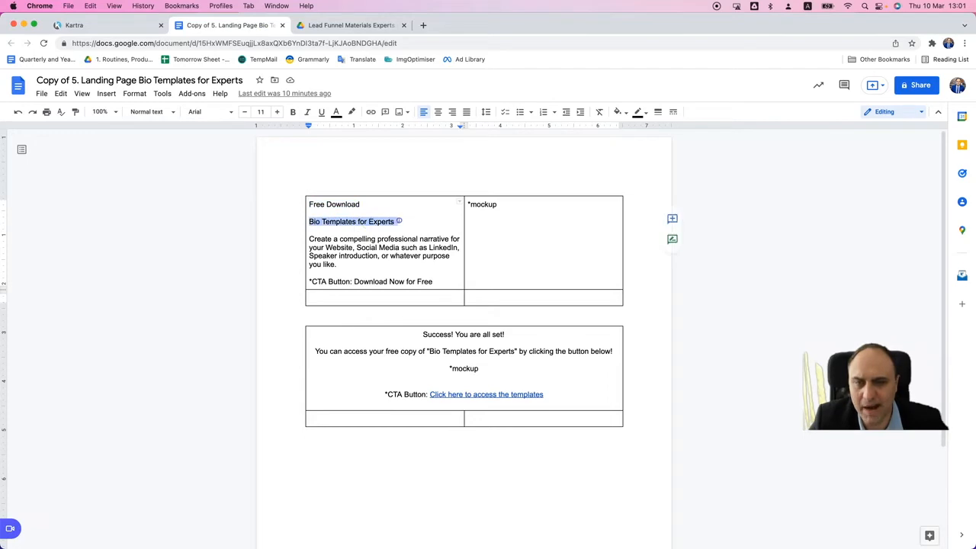
{"action": "key", "text": "super+c"}
{"action": "left_click", "coordinate": [102, 25]}
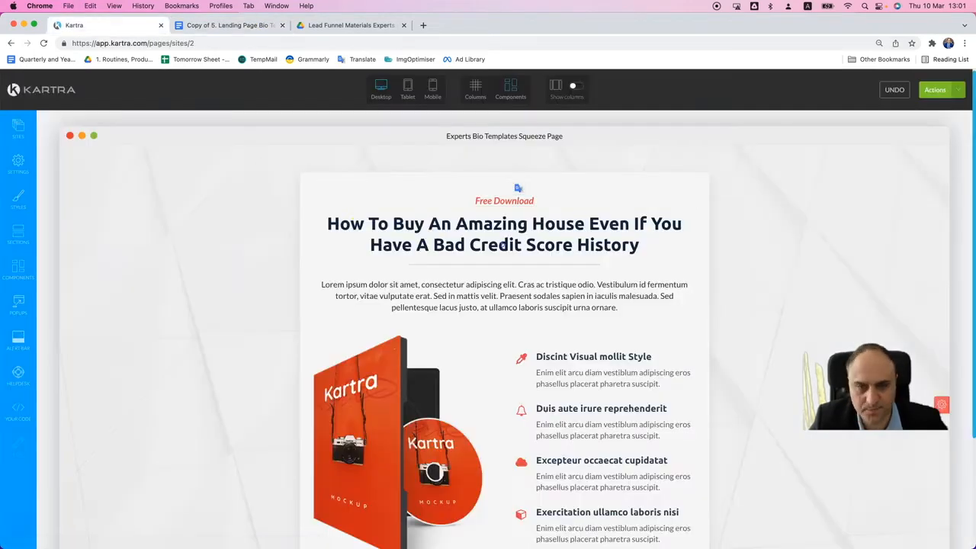
{"action": "left_click", "coordinate": [515, 241]}
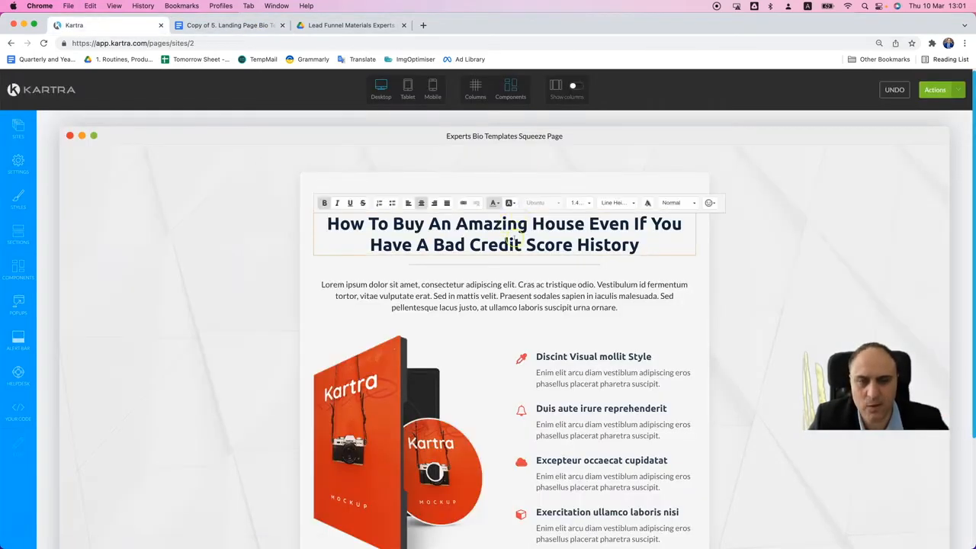
{"action": "key", "text": "super+a"}
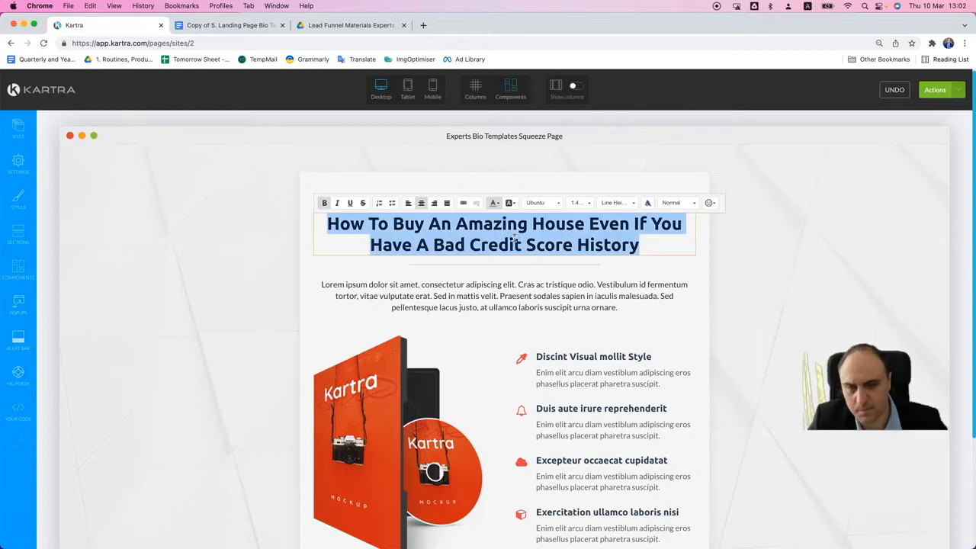
{"action": "key", "text": "super+v"}
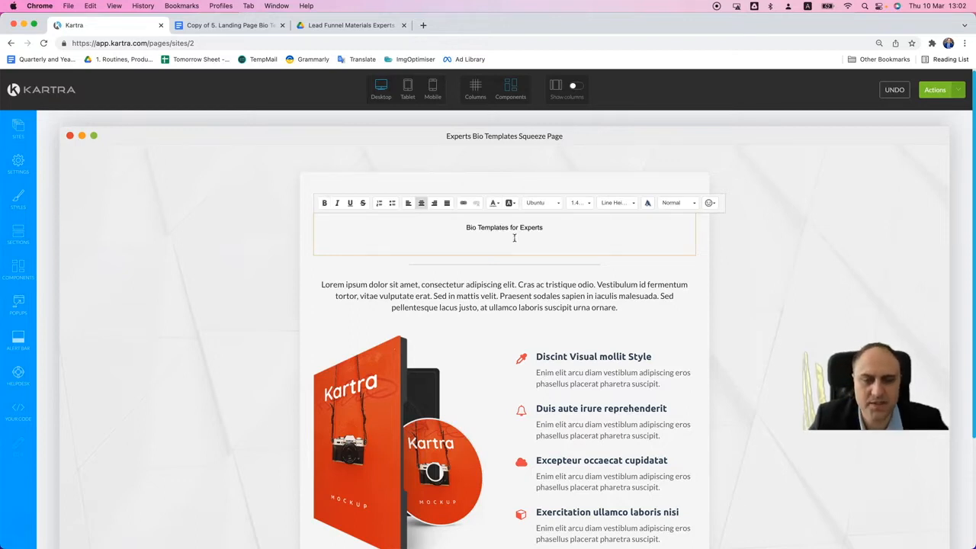
{"action": "key", "text": "super+z"}
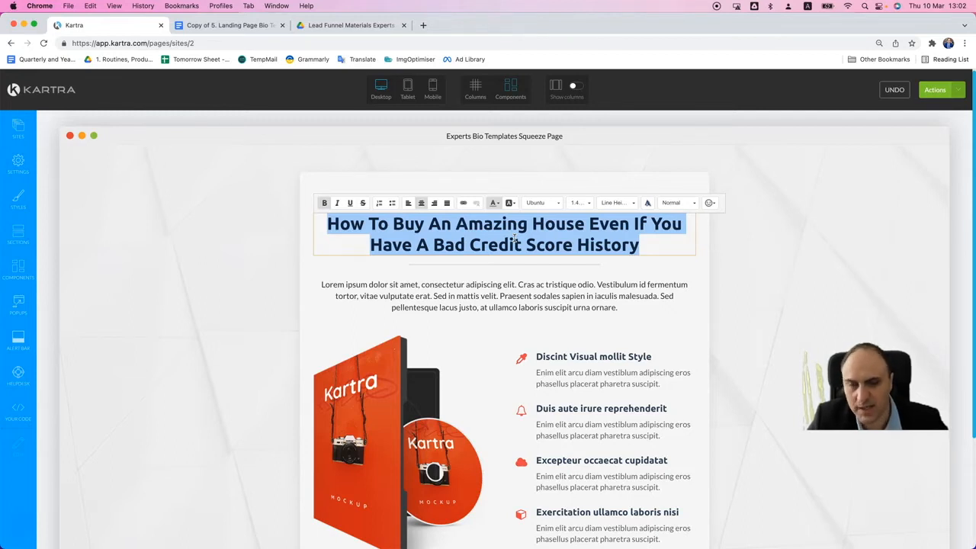
{"action": "key", "text": "super+v"}
{"action": "key", "text": "BackSpace"}
{"action": "key", "text": "BackSpace"}
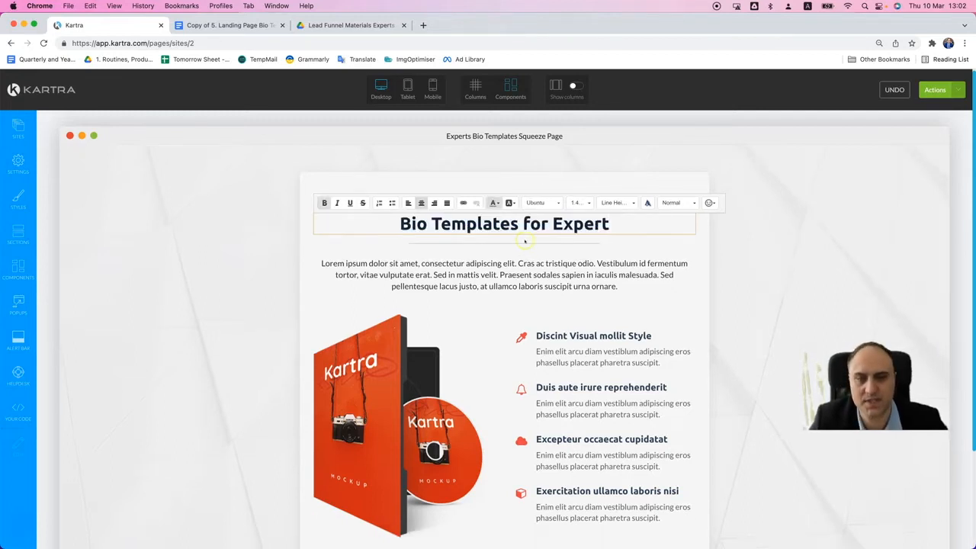
- Copy the "Create a compelling professional narrative" paragraph from Google Docs and replace the Kartra page's lorem ipsum text below the headline with it
{"action": "key", "text": "ctrl+Tab"}
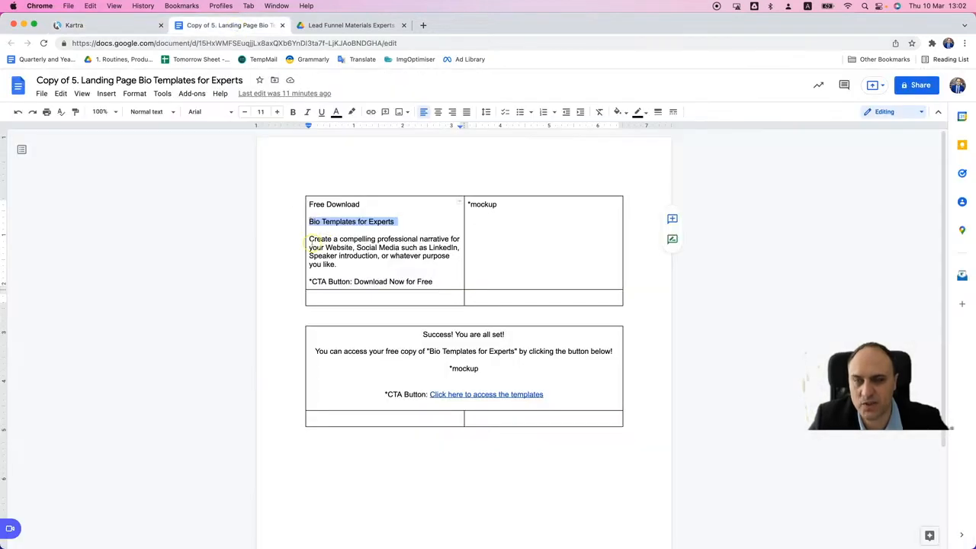
{"action": "left_click_drag", "start_coordinate": [308, 239], "coordinate": [343, 262]}
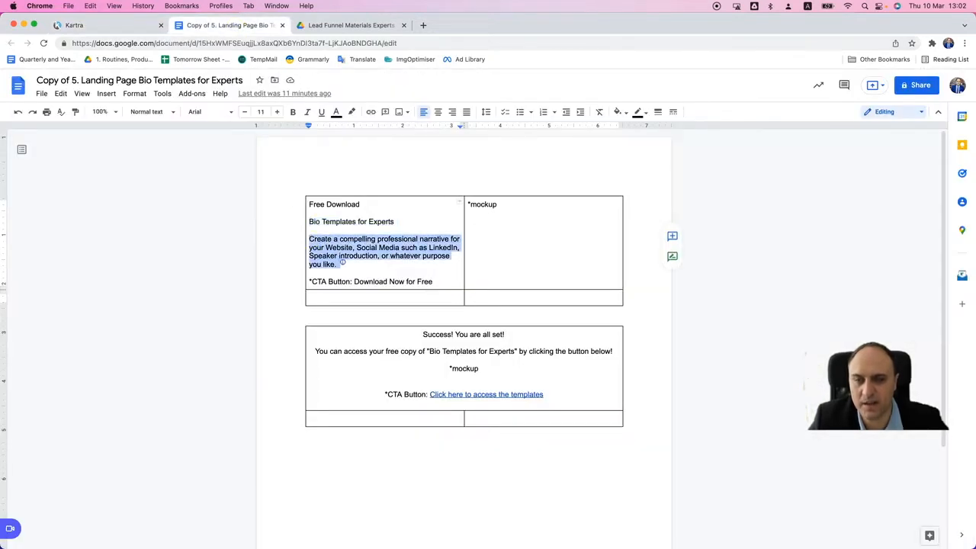
{"action": "key", "text": "super+c"}
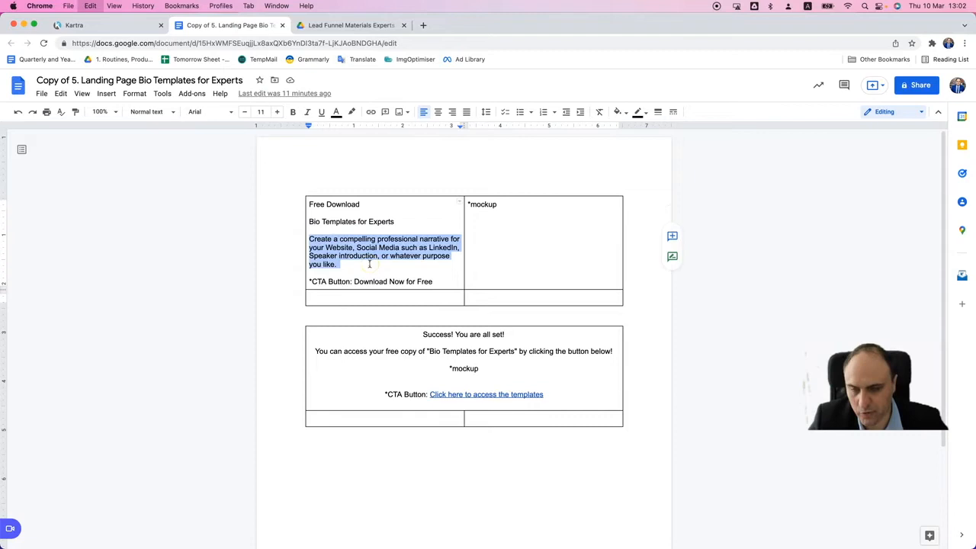
{"action": "key", "text": "ctrl+shift+Tab"}
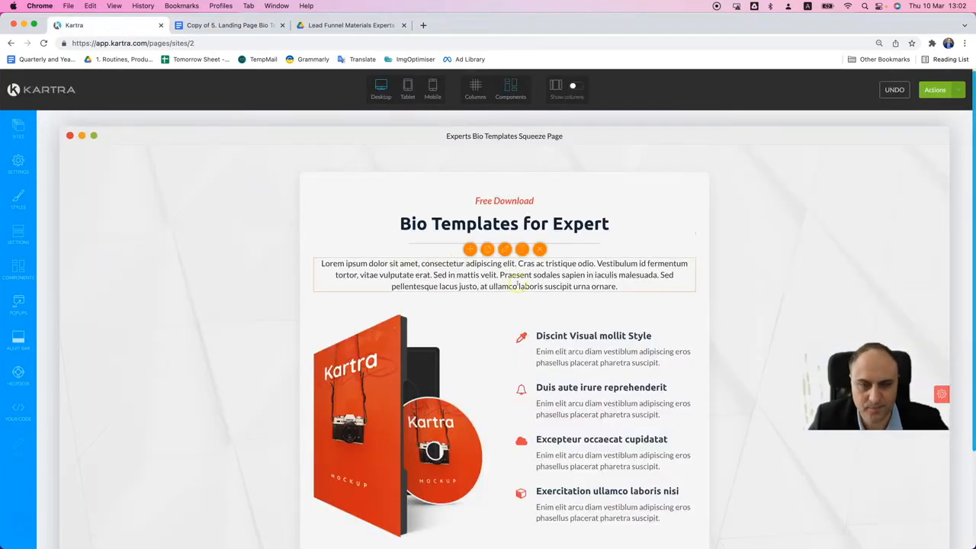
{"action": "left_click", "coordinate": [516, 275]}
{"action": "key", "text": "super+a"}
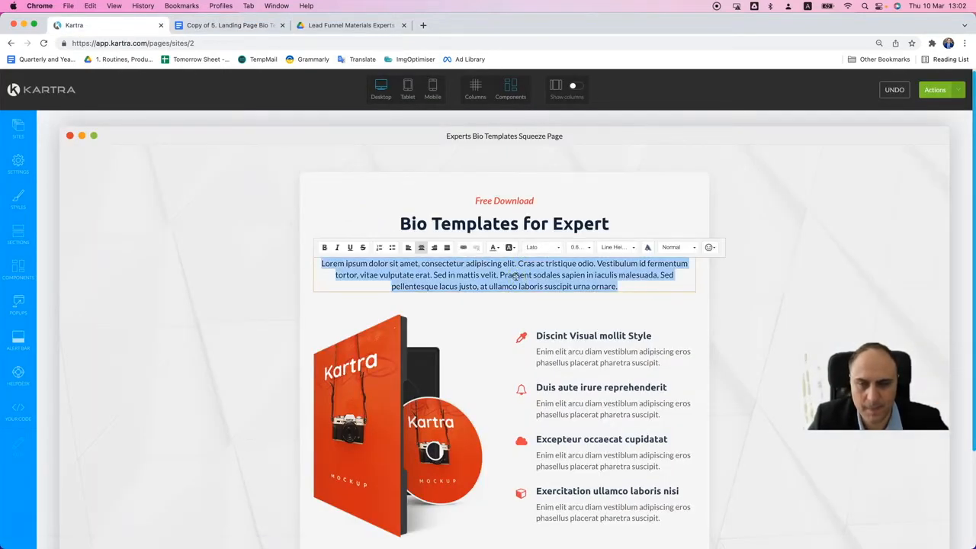
{"action": "key", "text": "super+v"}
- Open the image settings of the red Kartra product mockup and start uploading a replacement through the image library
{"action": "scroll", "coordinate": [528, 292], "scroll_direction": "down", "scroll_amount": 3}
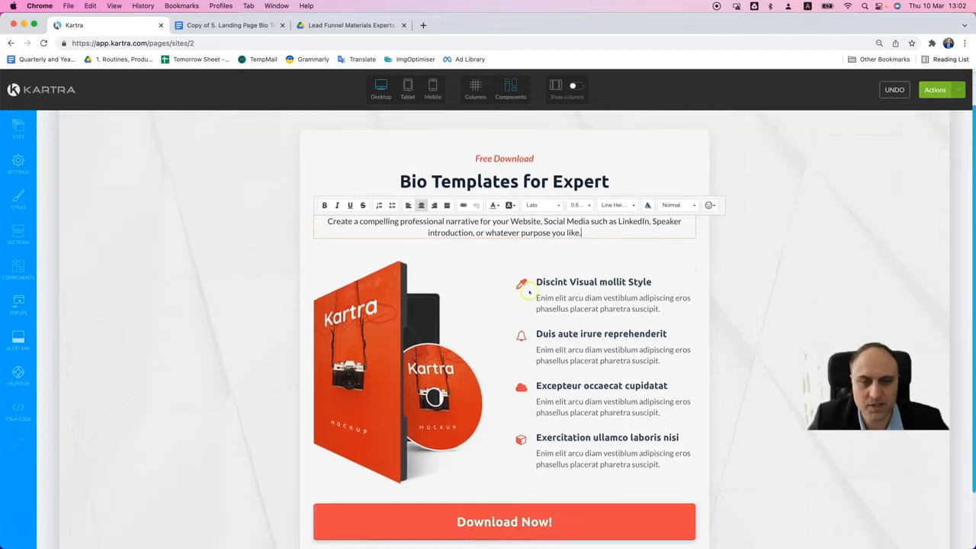
{"action": "left_click", "coordinate": [397, 280]}
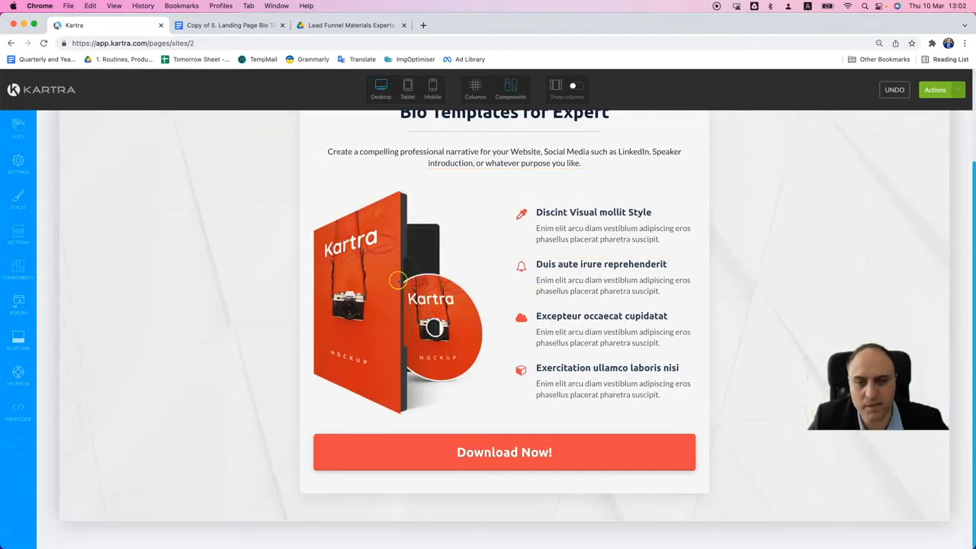
{"action": "scroll", "coordinate": [492, 290], "scroll_direction": "up", "scroll_amount": 1}
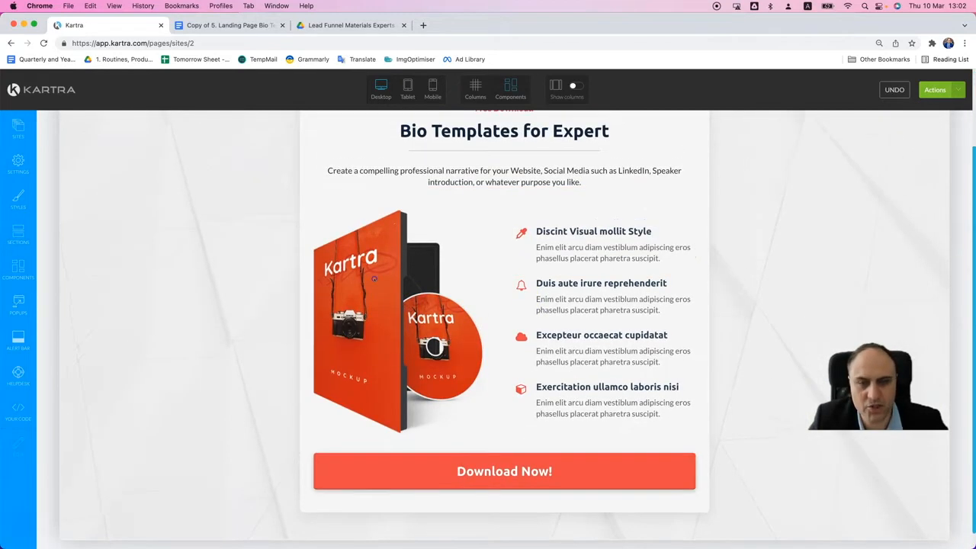
{"action": "mouse_move", "coordinate": [492, 260]}
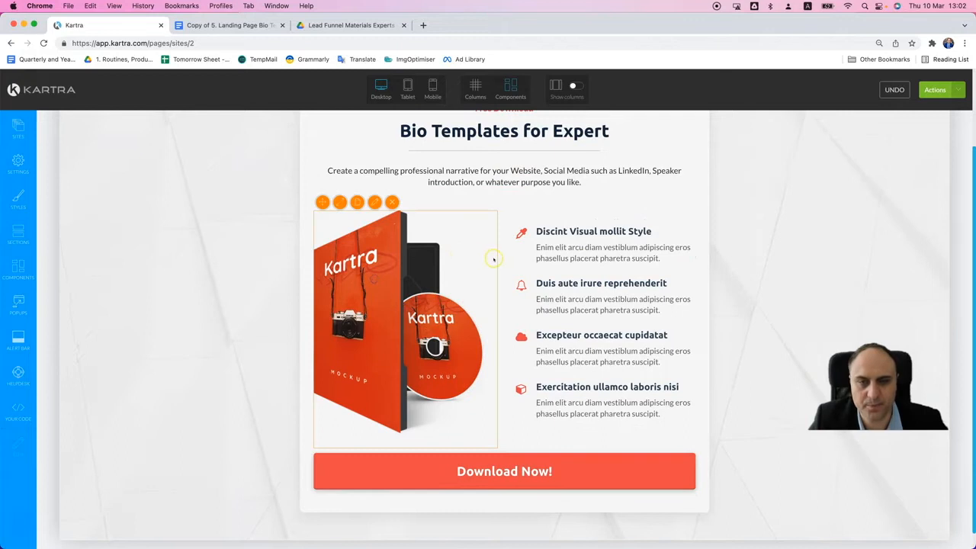
{"action": "left_click", "coordinate": [375, 202]}
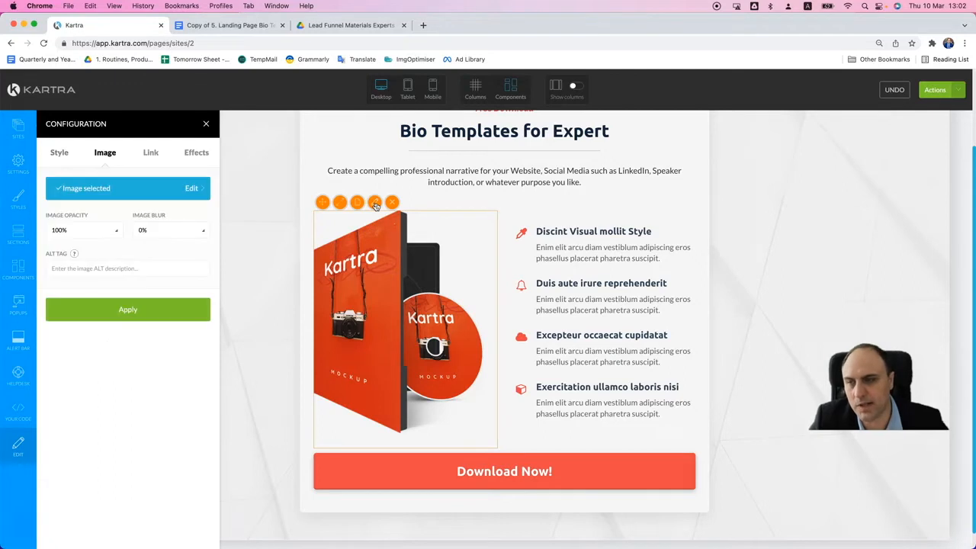
{"action": "left_click", "coordinate": [133, 189]}
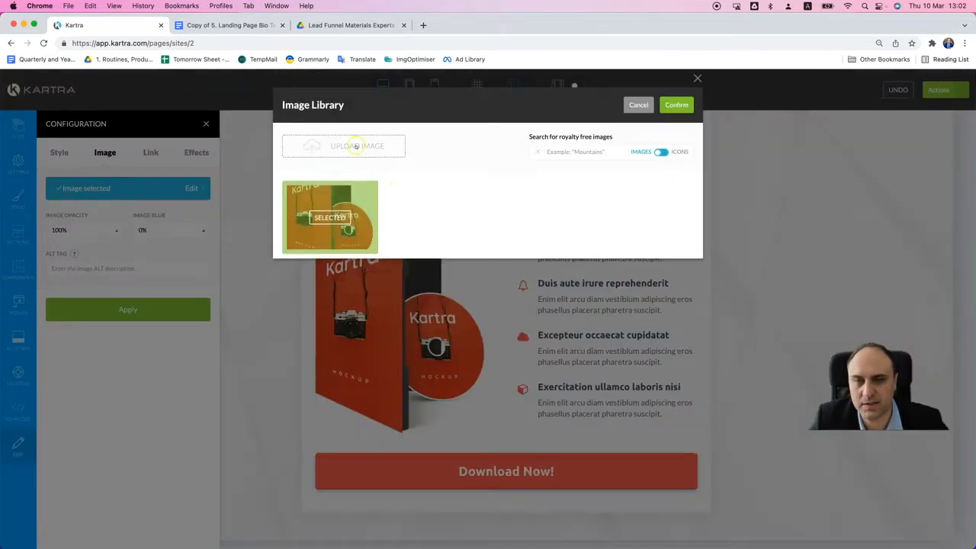
{"action": "left_click", "coordinate": [356, 146]}
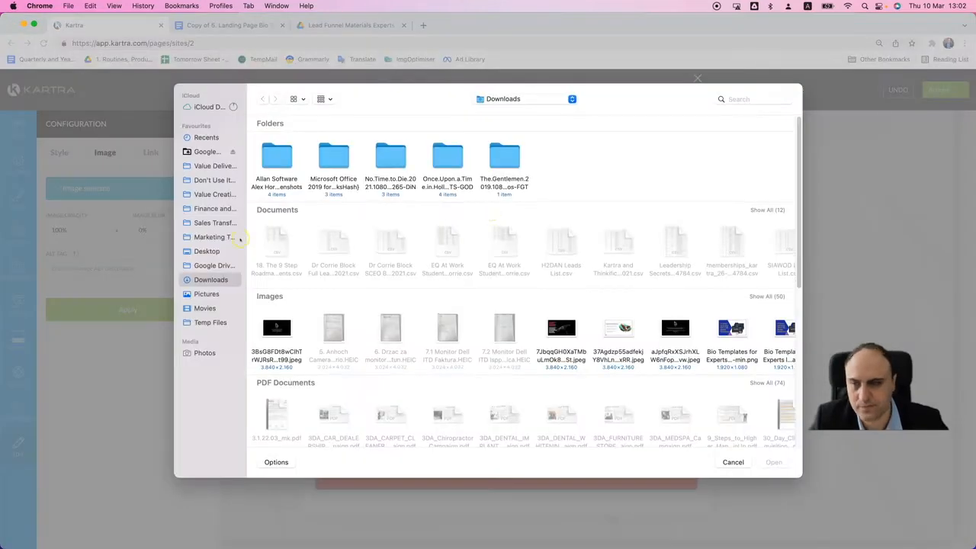
- Find "Bio Templates for Experts landing page image-min.png" by searching for "experts", upload it and apply it in place of the product mockup
{"action": "left_click", "coordinate": [736, 99]}
{"action": "type", "text": "experts"}
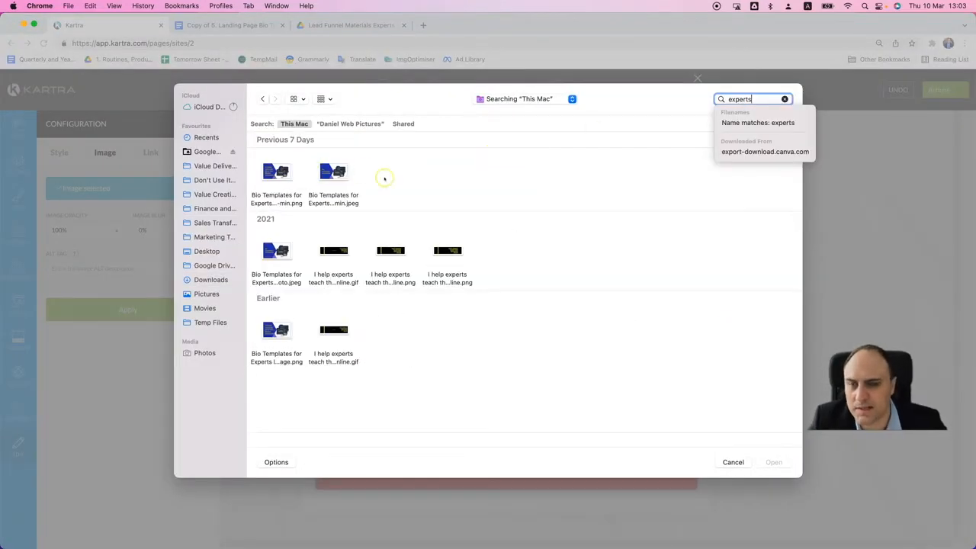
{"action": "left_click", "coordinate": [411, 184]}
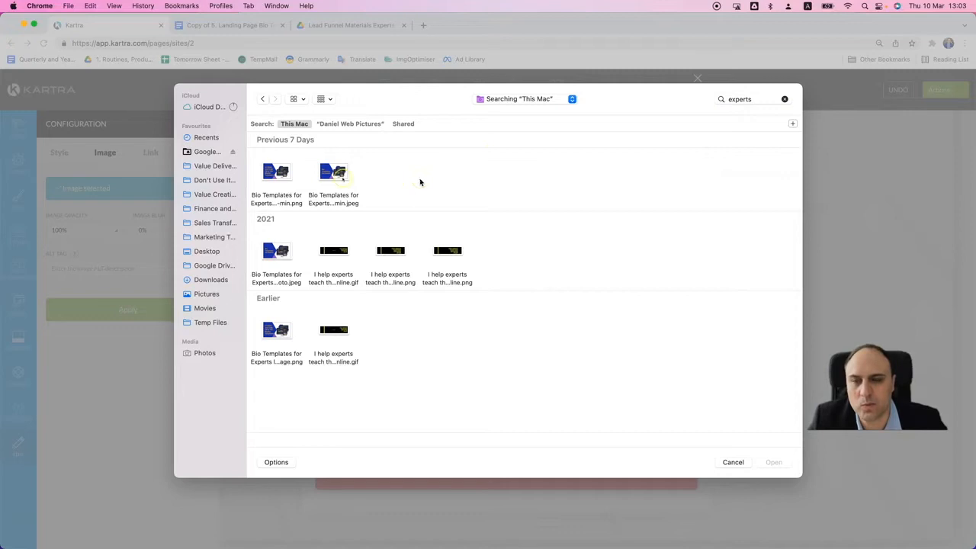
{"action": "left_click", "coordinate": [278, 173]}
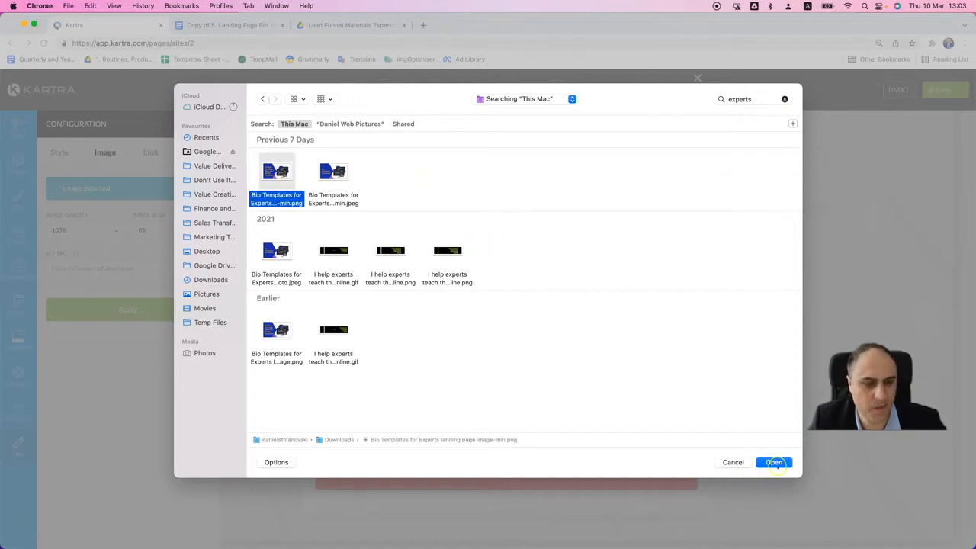
{"action": "left_click", "coordinate": [775, 462]}
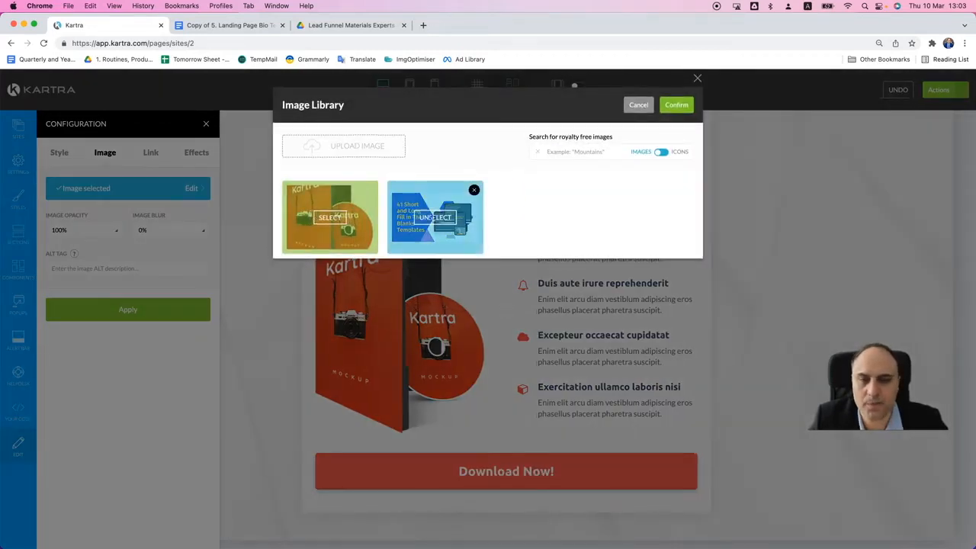
{"action": "left_click", "coordinate": [676, 105]}
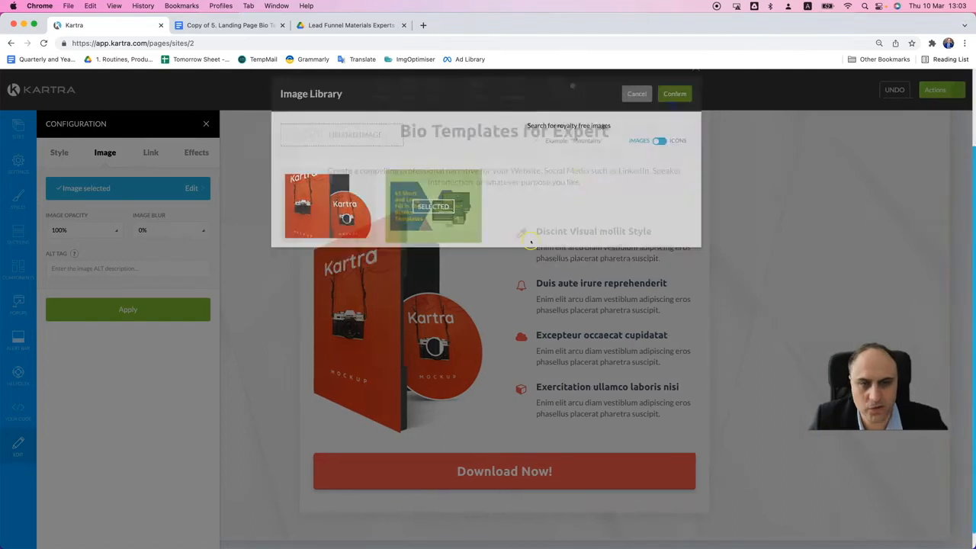
{"action": "left_click", "coordinate": [184, 311]}
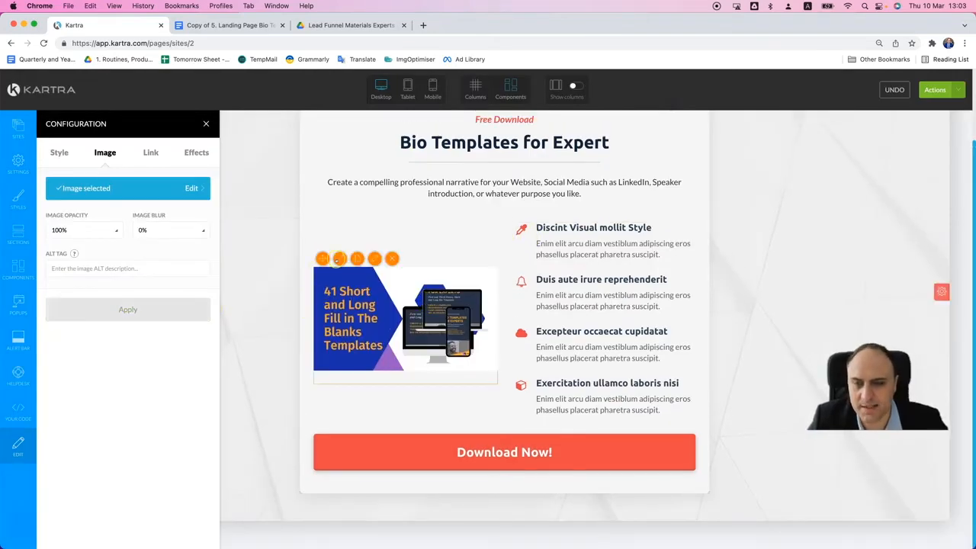
- Resize the new mockup image, shrinking it to about 49% and enlarging it again to nearly the full width of its column
{"action": "mouse_move", "coordinate": [338, 261]}
{"action": "left_click_drag", "start_coordinate": [359, 274], "coordinate": [319, 273]}
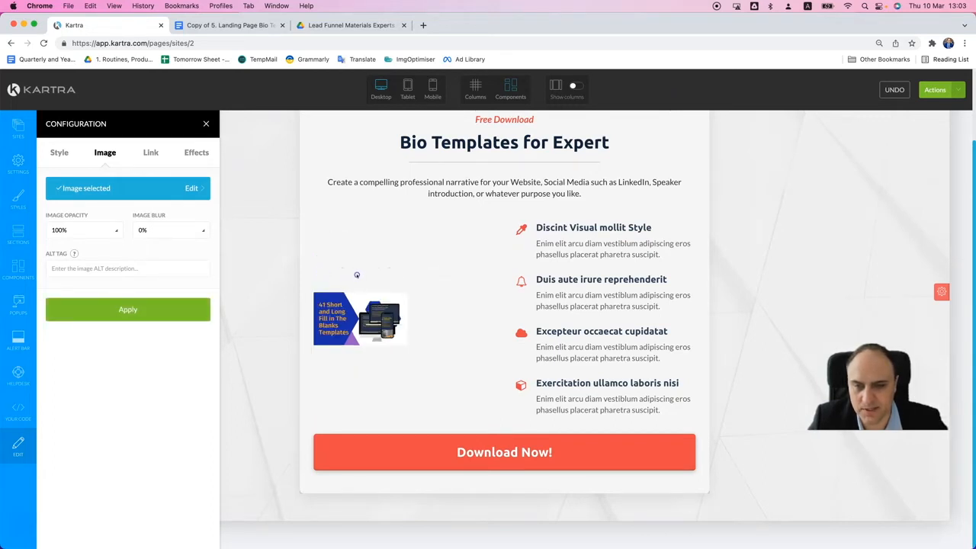
{"action": "mouse_move", "coordinate": [356, 302]}
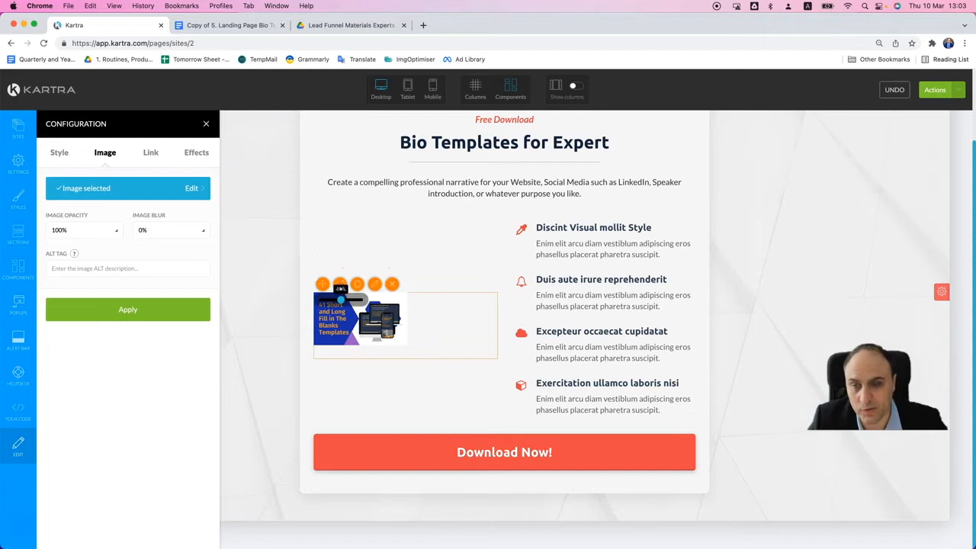
{"action": "left_click_drag", "start_coordinate": [341, 299], "coordinate": [374, 298]}
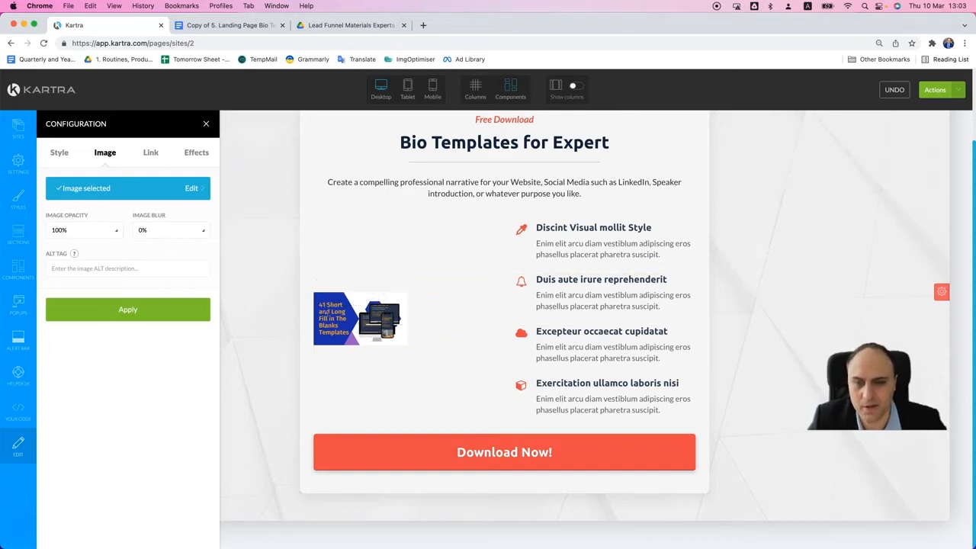
{"action": "mouse_move", "coordinate": [353, 314]}
{"action": "left_click", "coordinate": [340, 284]}
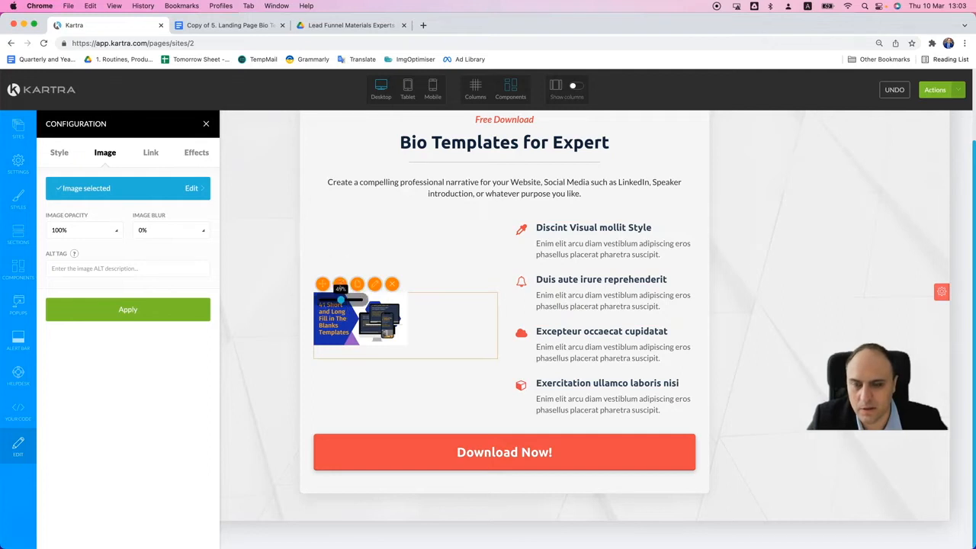
{"action": "left_click_drag", "start_coordinate": [342, 299], "coordinate": [382, 303]}
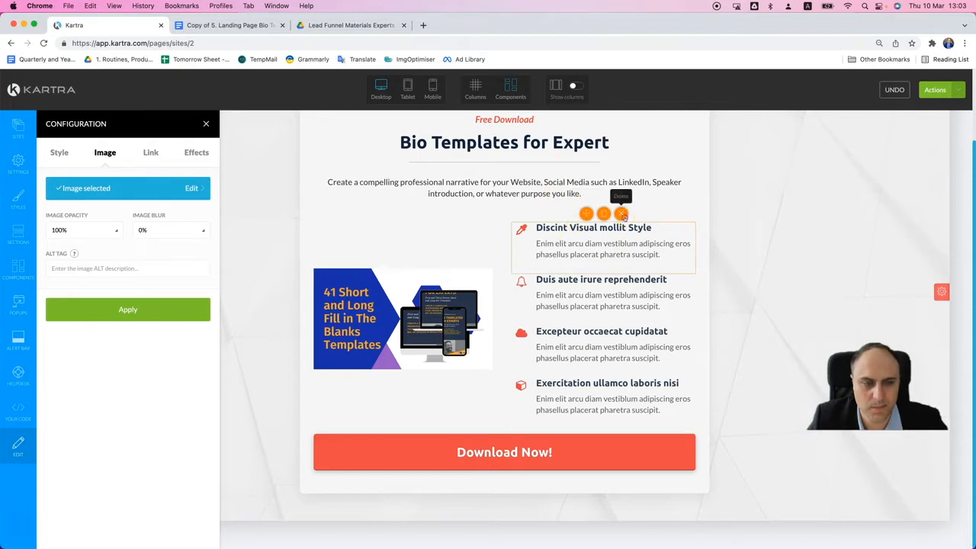
- Delete the four icon feature items beside the mockup image and move the image into the emptied right-hand column
{"action": "left_click", "coordinate": [623, 217]}
{"action": "left_click", "coordinate": [625, 221]}
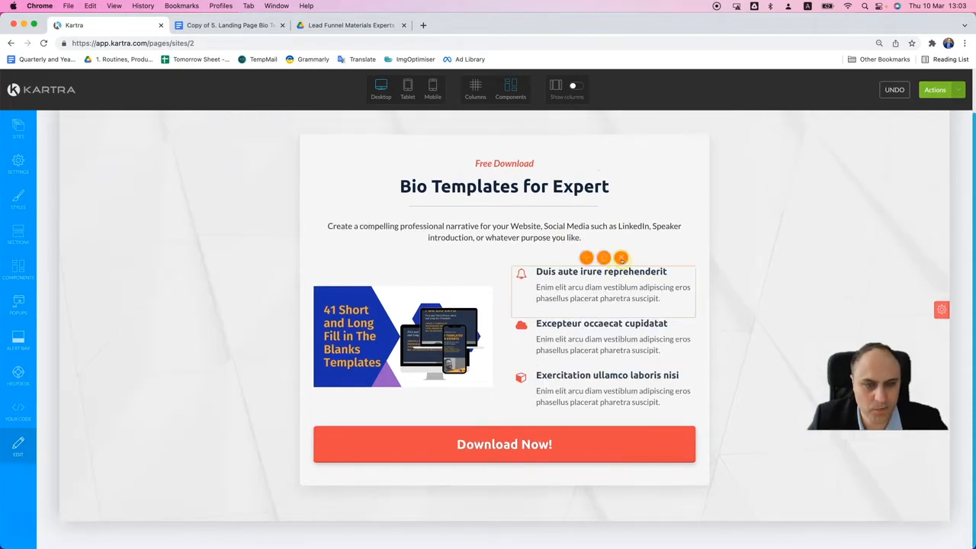
{"action": "left_click", "coordinate": [623, 258]}
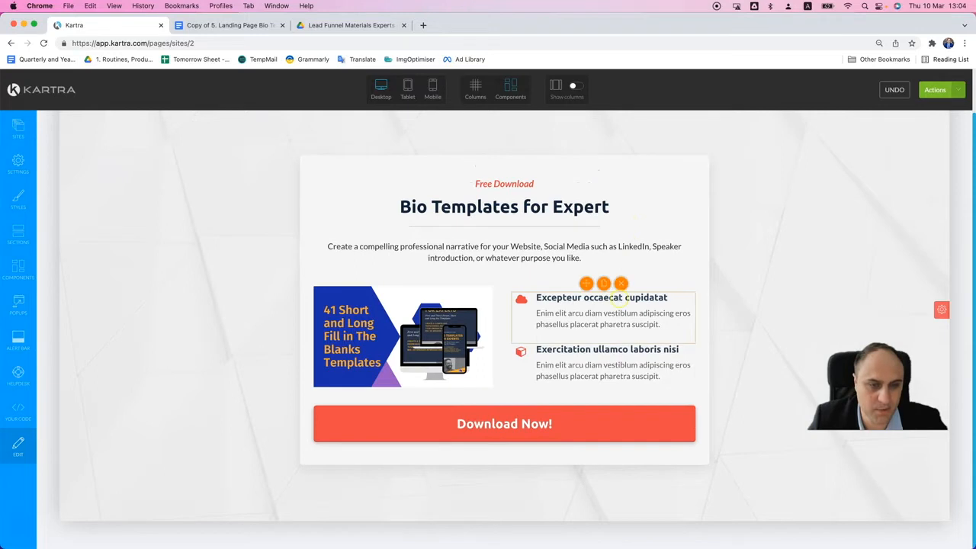
{"action": "left_click", "coordinate": [622, 286]}
{"action": "left_click", "coordinate": [600, 302]}
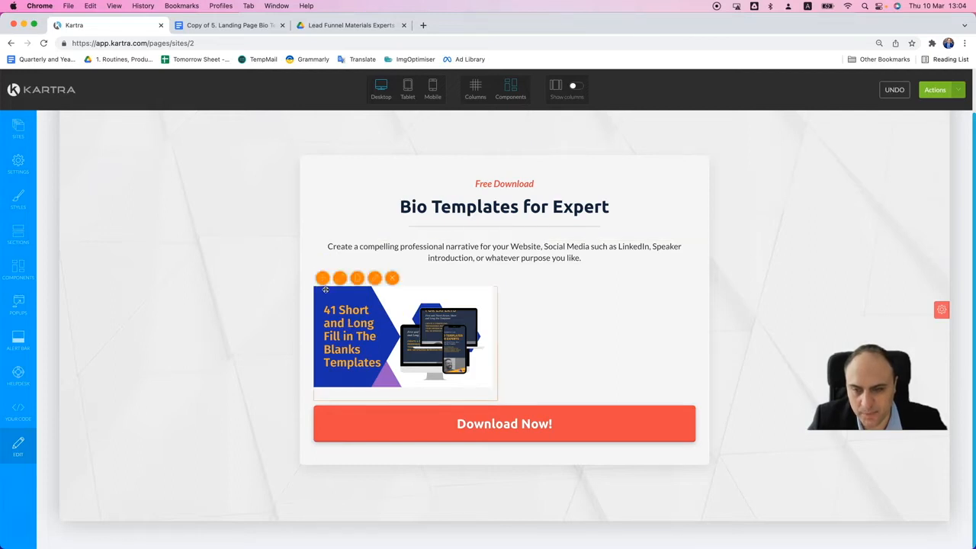
{"action": "left_click_drag", "start_coordinate": [323, 278], "coordinate": [544, 328]}
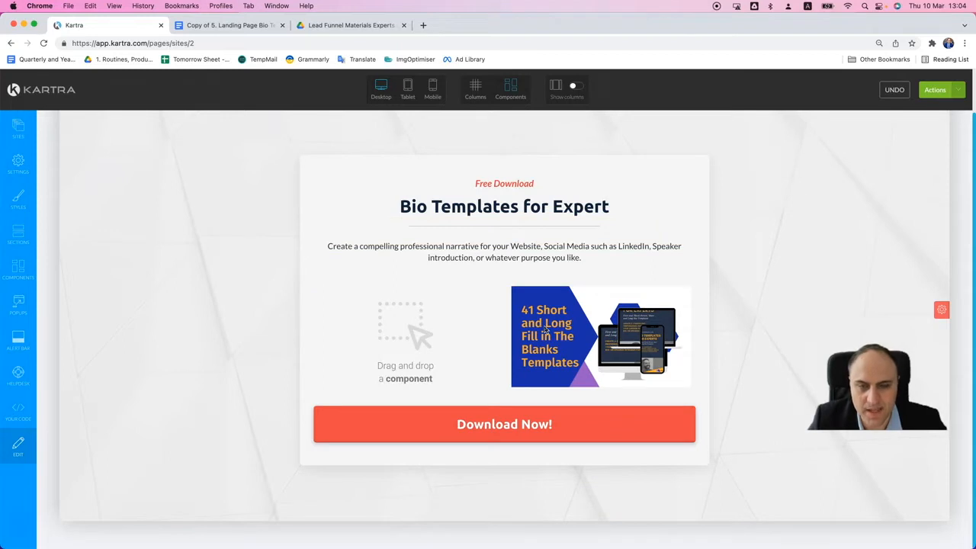
- Move the description paragraph into the empty column beside the mockup image and left-align its text
{"action": "mouse_move", "coordinate": [504, 256]}
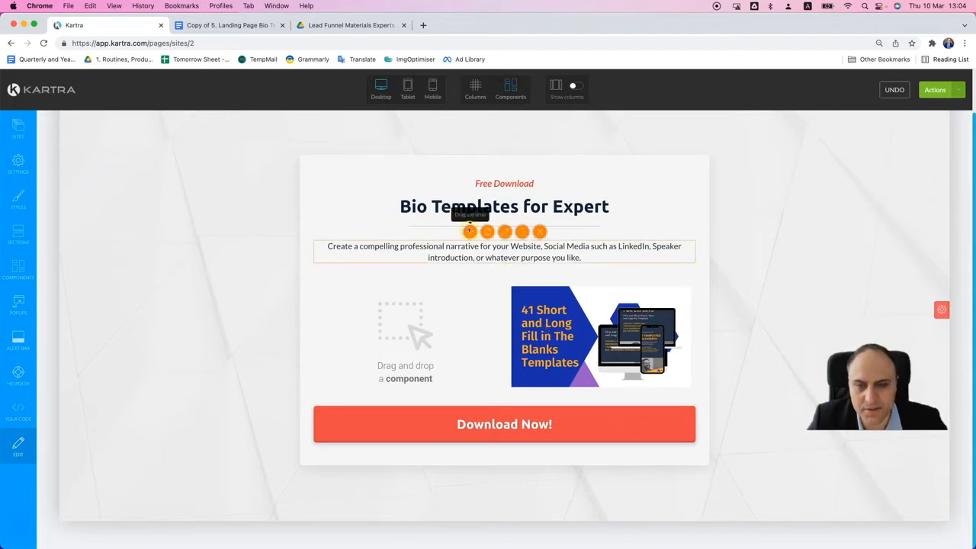
{"action": "left_click_drag", "start_coordinate": [470, 231], "coordinate": [407, 333]}
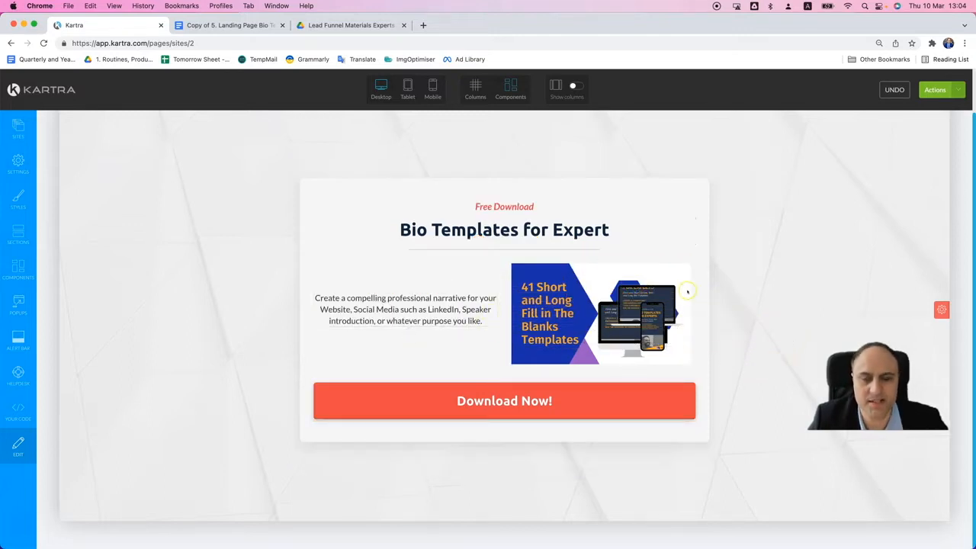
{"action": "double_click", "coordinate": [476, 321]}
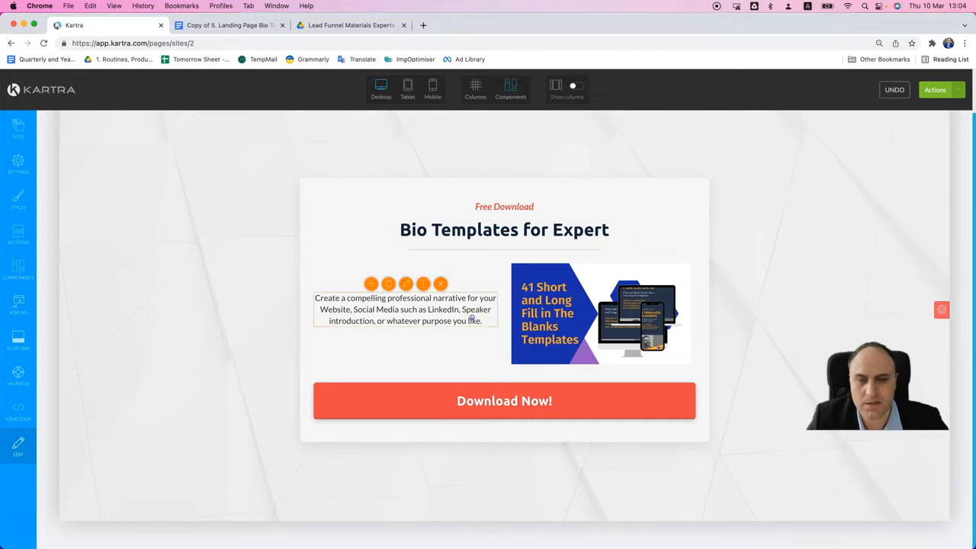
{"action": "left_click", "coordinate": [423, 285]}
{"action": "key", "text": "super+a"}
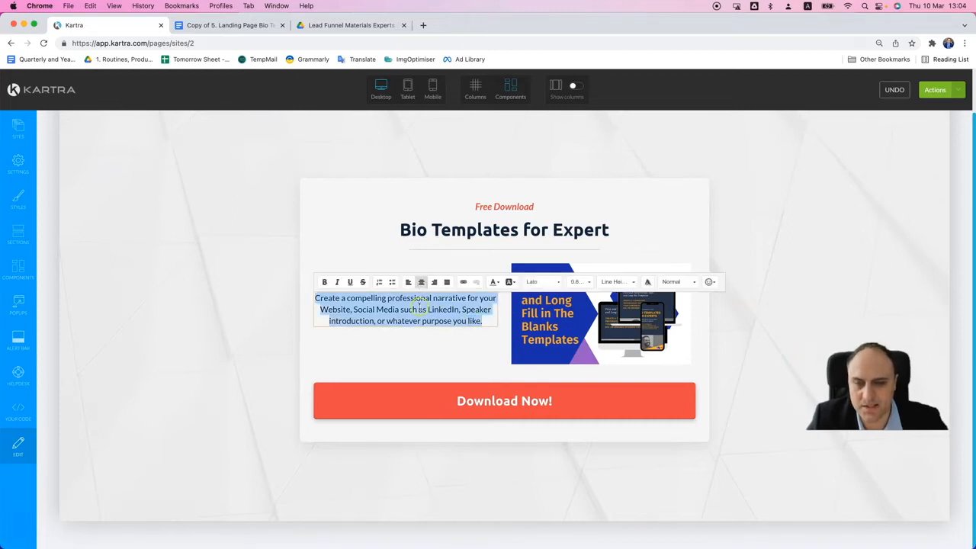
{"action": "left_click", "coordinate": [483, 355]}
- Try a 33.33% text column with a 66.67% image column, and return both columns to 50%
{"action": "mouse_move", "coordinate": [543, 324]}
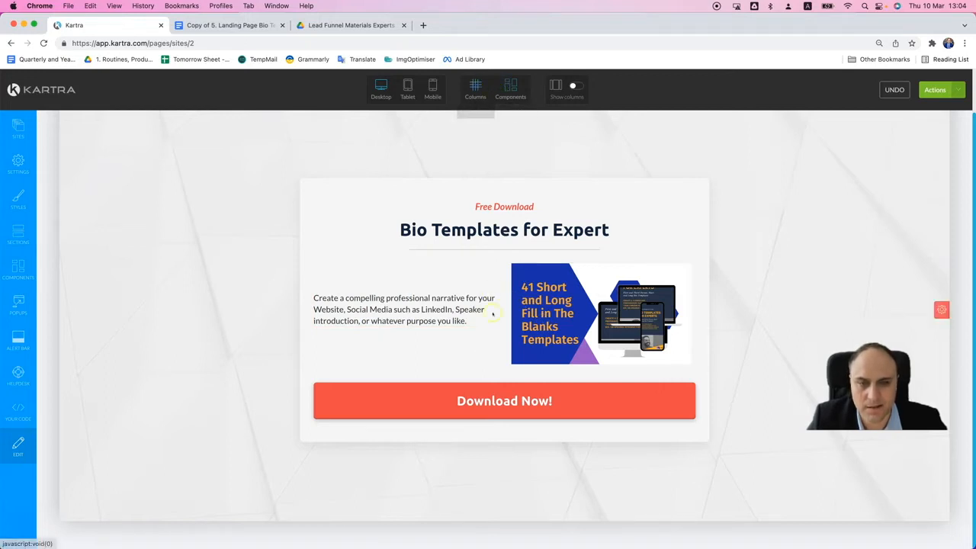
{"action": "mouse_move", "coordinate": [504, 310]}
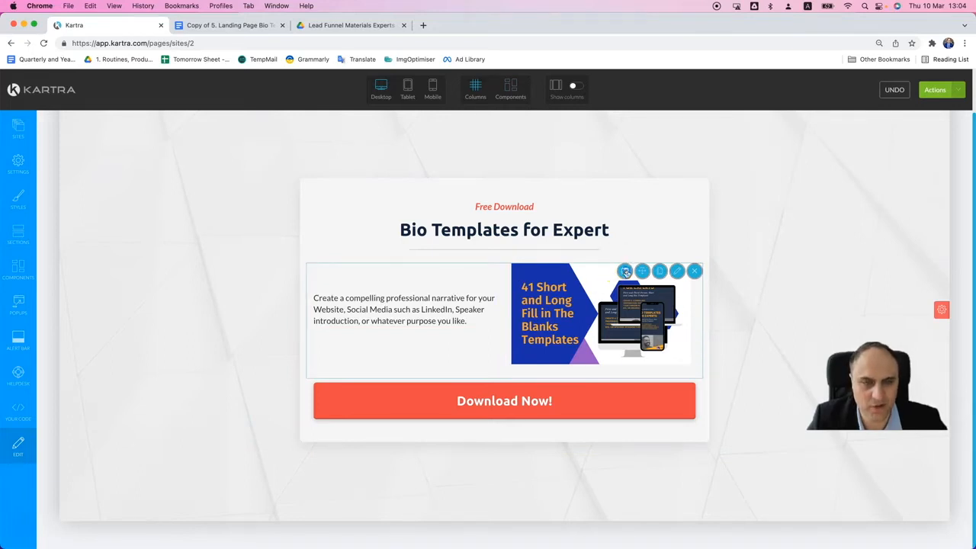
{"action": "left_click_drag", "start_coordinate": [528, 296], "coordinate": [578, 304]}
{"action": "left_click_drag", "start_coordinate": [576, 312], "coordinate": [511, 312]}
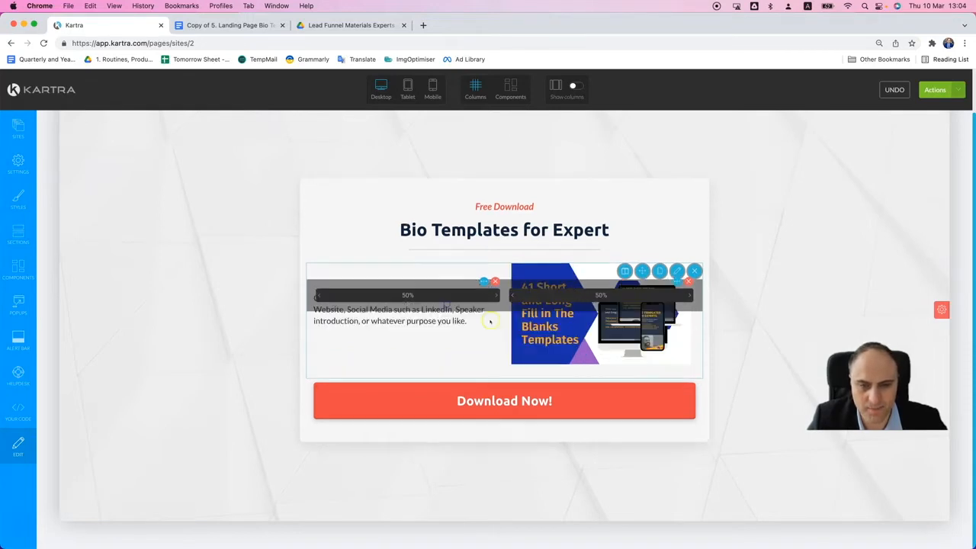
{"action": "left_click_drag", "start_coordinate": [496, 294], "coordinate": [433, 294]}
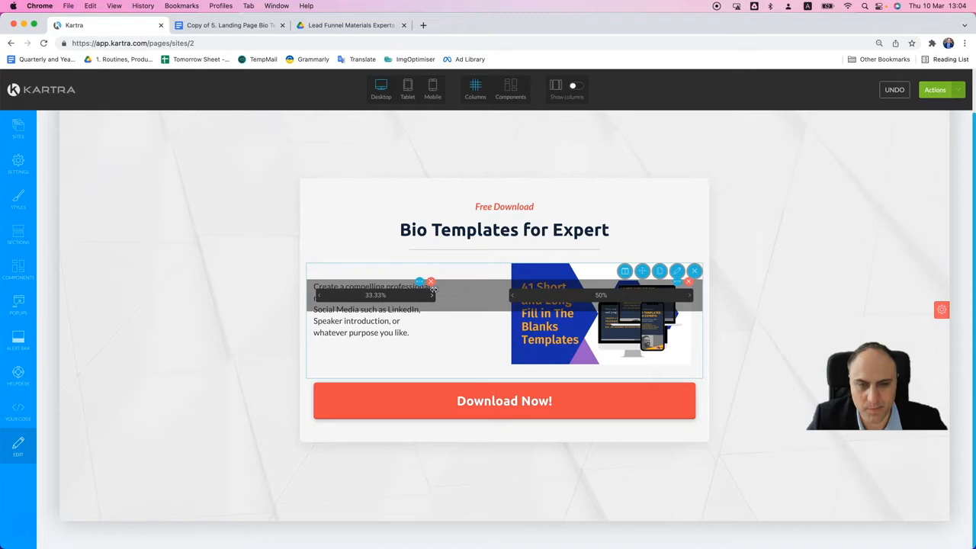
{"action": "left_click_drag", "start_coordinate": [513, 295], "coordinate": [441, 294]}
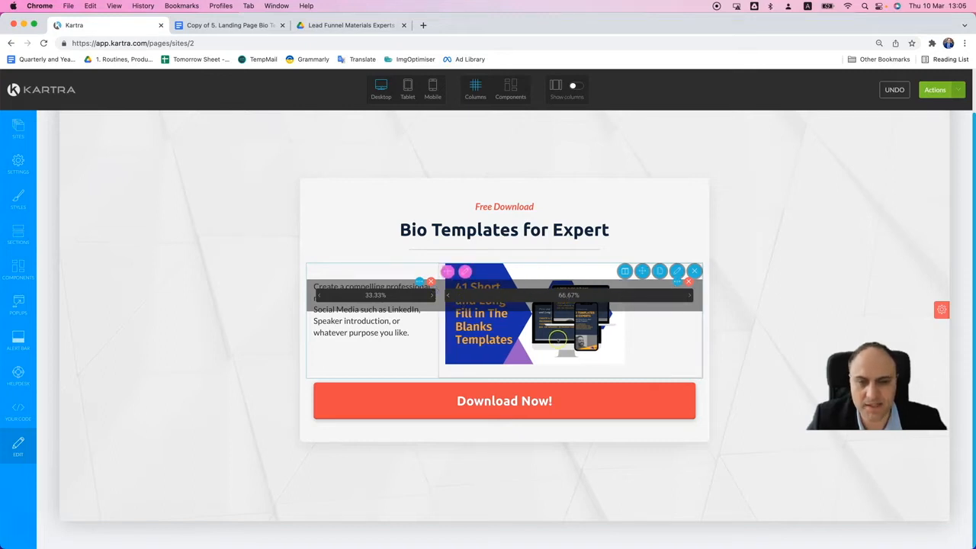
{"action": "left_click_drag", "start_coordinate": [448, 295], "coordinate": [505, 296]}
{"action": "left_click_drag", "start_coordinate": [416, 294], "coordinate": [507, 299]}
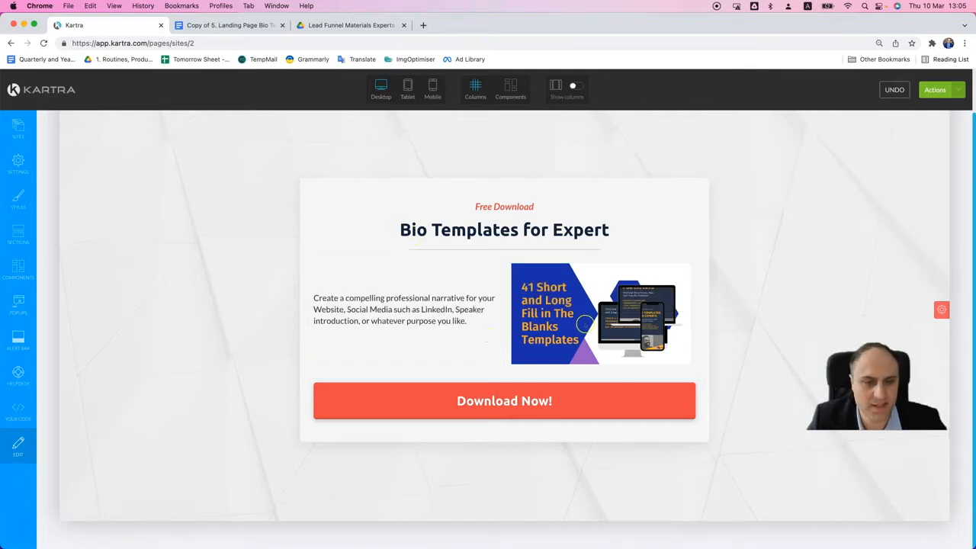
- Narrow the image column to 41.67% from its outer edge and pull the text column's outer edge inward to match
{"action": "mouse_move", "coordinate": [585, 324]}
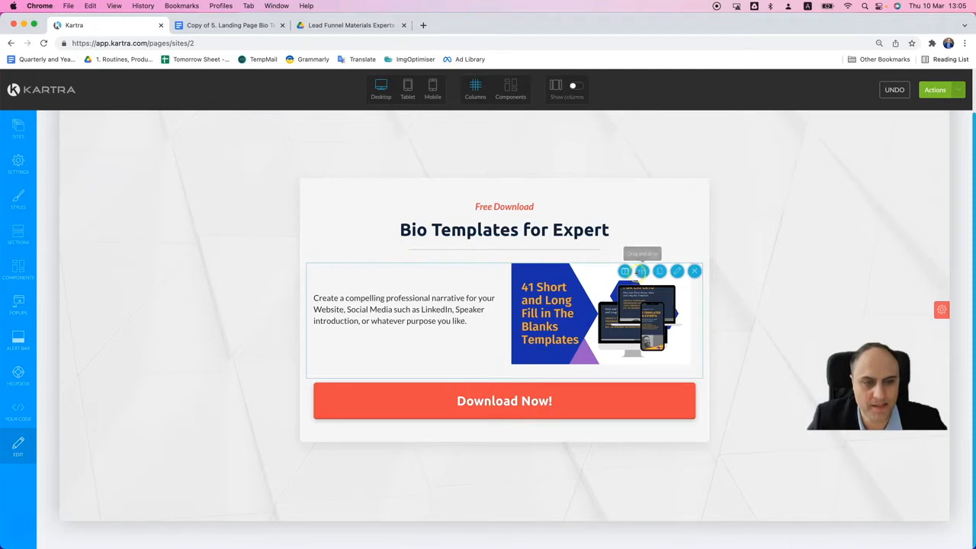
{"action": "left_click", "coordinate": [625, 273]}
{"action": "left_click_drag", "start_coordinate": [689, 301], "coordinate": [662, 294]}
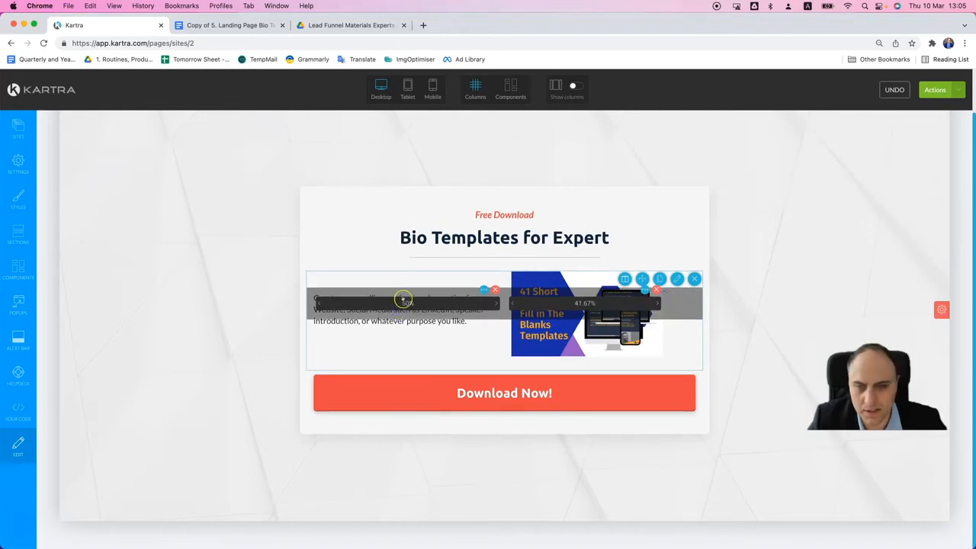
{"action": "left_click_drag", "start_coordinate": [317, 303], "coordinate": [351, 304]}
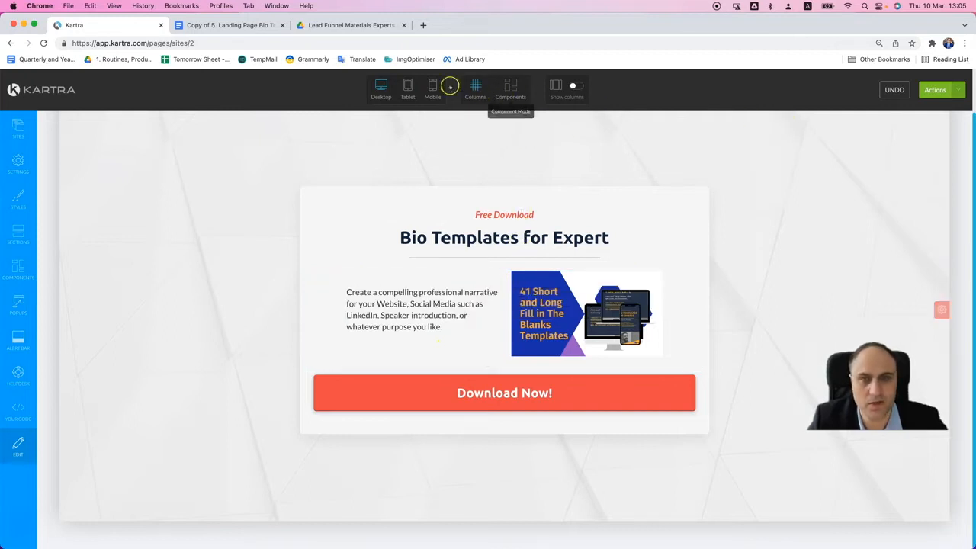
- Preview the page in the mobile layout and return to the desktop layout
{"action": "left_click", "coordinate": [433, 88]}
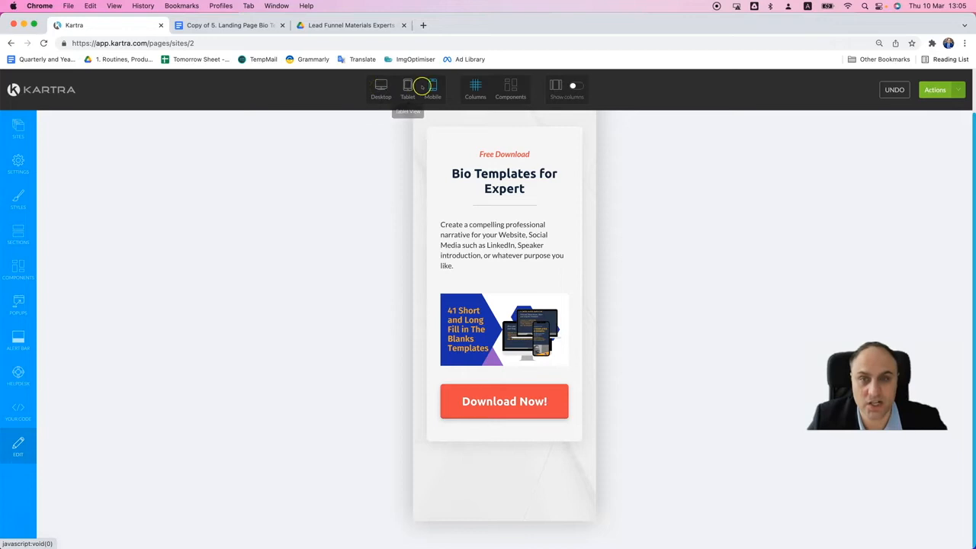
{"action": "left_click", "coordinate": [380, 86]}
{"action": "left_click", "coordinate": [381, 87]}
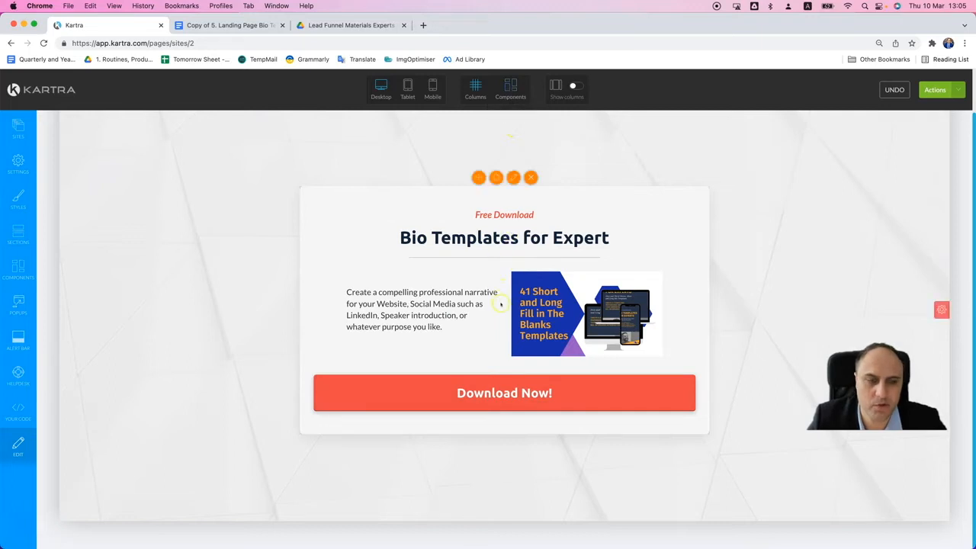
- Replace the call-to-action button's text with "Download Now for Free", copied from the landing page copy in Google Docs, and apply it
{"action": "left_click", "coordinate": [498, 382]}
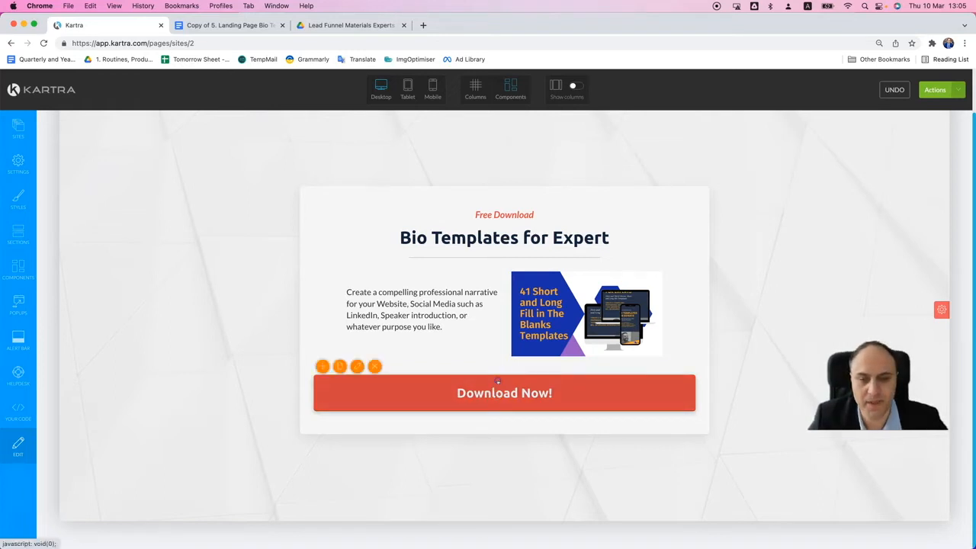
{"action": "left_click", "coordinate": [358, 367]}
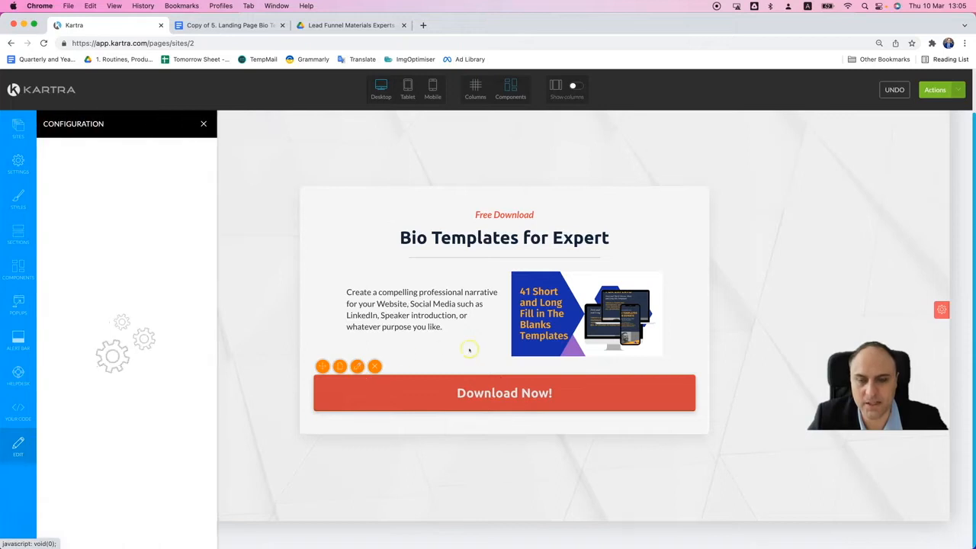
{"action": "left_click", "coordinate": [228, 26]}
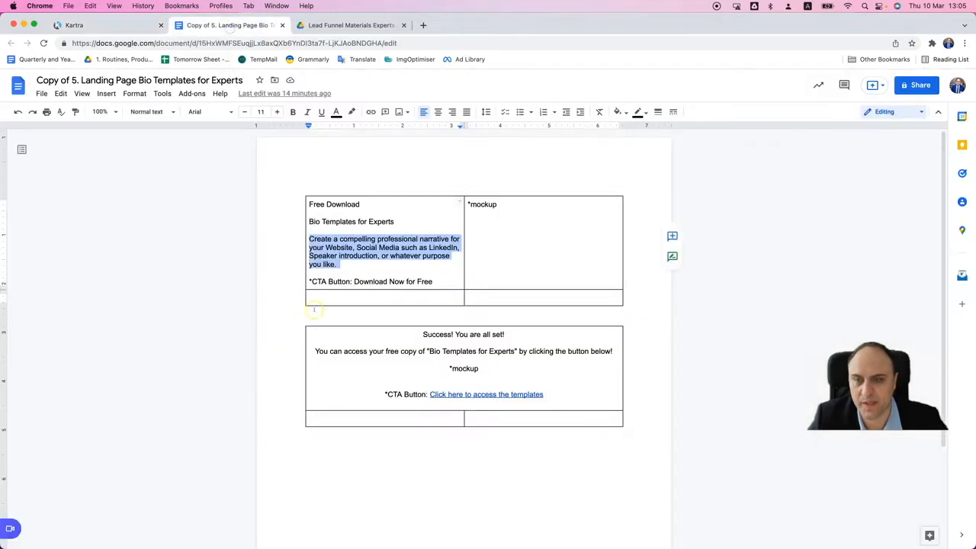
{"action": "left_click_drag", "start_coordinate": [354, 281], "coordinate": [436, 284]}
{"action": "key", "text": "super+c"}
{"action": "left_click", "coordinate": [132, 29]}
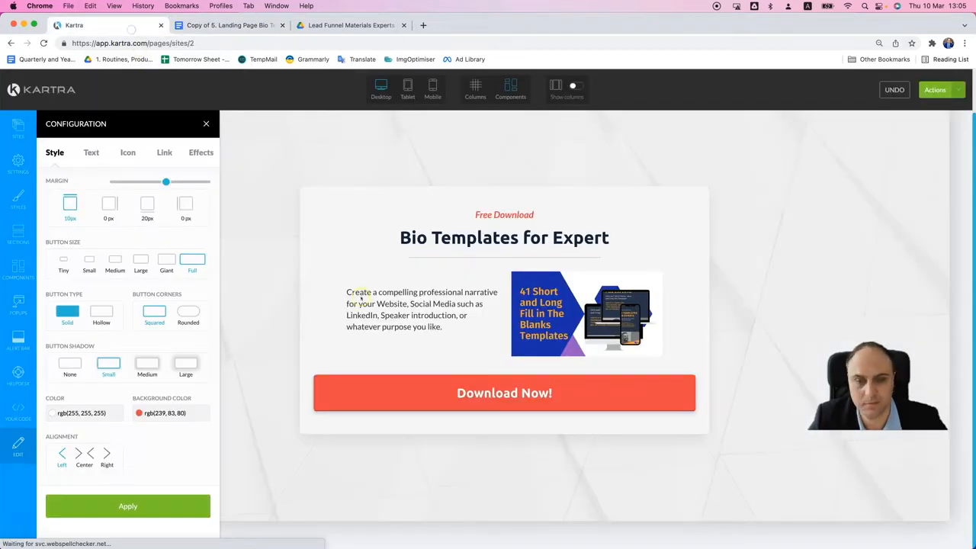
{"action": "left_click", "coordinate": [91, 153]}
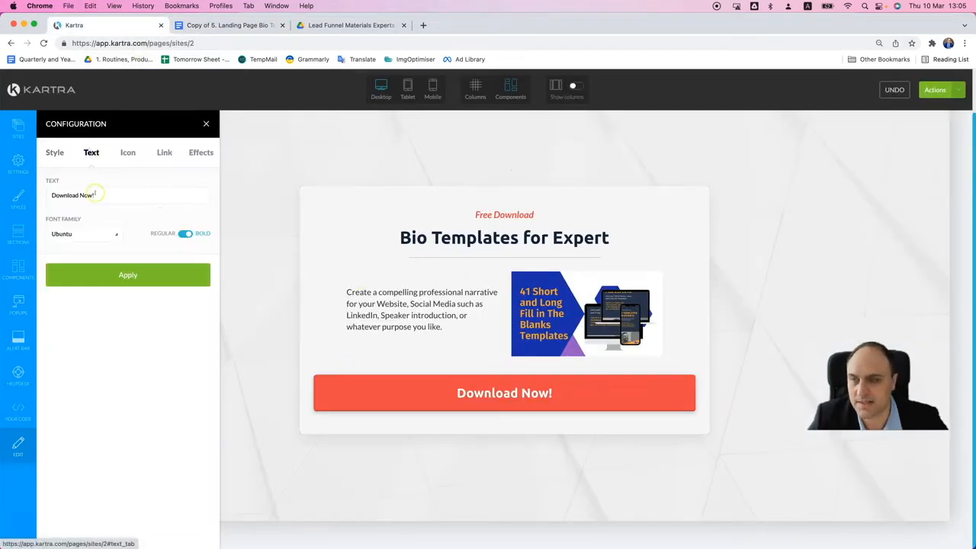
{"action": "triple_click", "coordinate": [95, 193]}
{"action": "key", "text": "super+v"}
{"action": "left_click", "coordinate": [194, 234]}
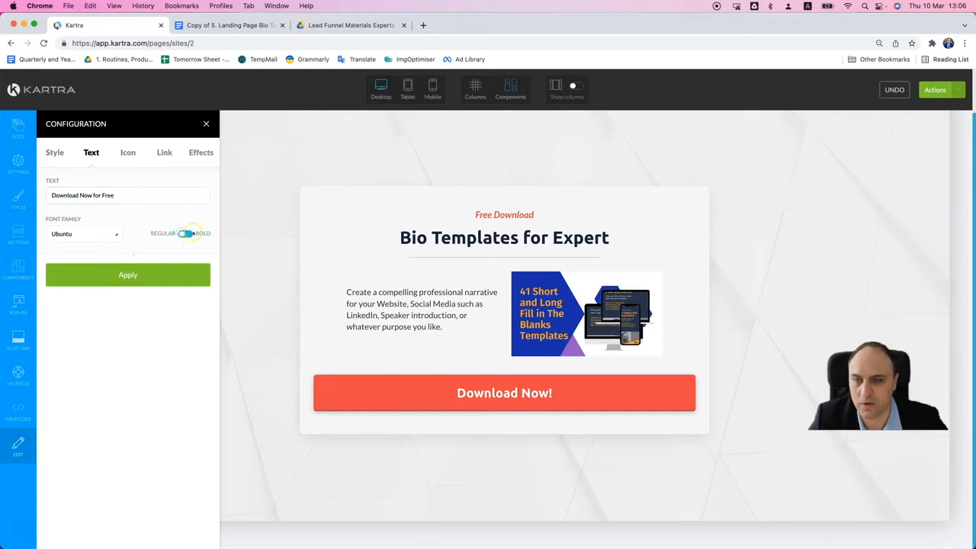
{"action": "left_click", "coordinate": [171, 276]}
- Try the Large button size, settle on Giant, and center the download button
{"action": "left_click", "coordinate": [63, 153]}
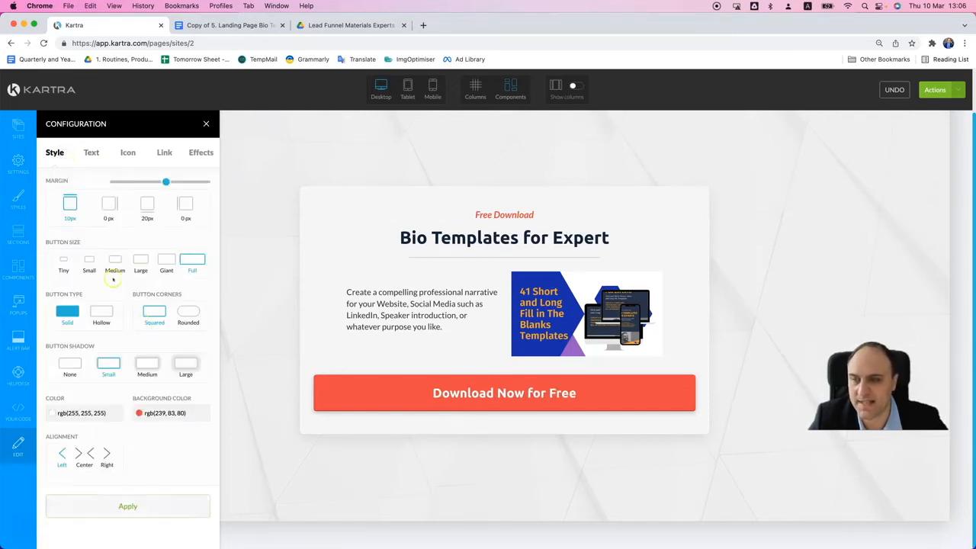
{"action": "left_click", "coordinate": [166, 263]}
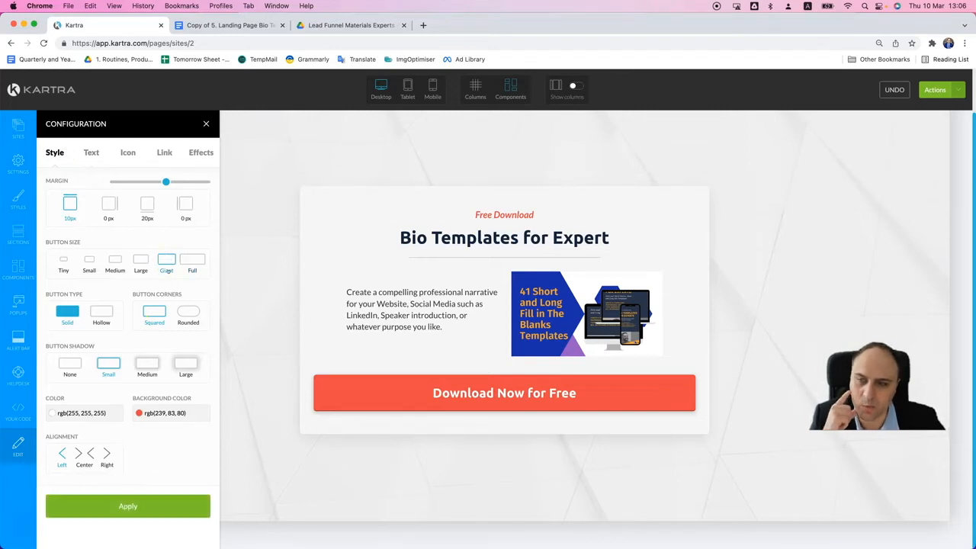
{"action": "left_click", "coordinate": [144, 264]}
{"action": "left_click", "coordinate": [167, 261]}
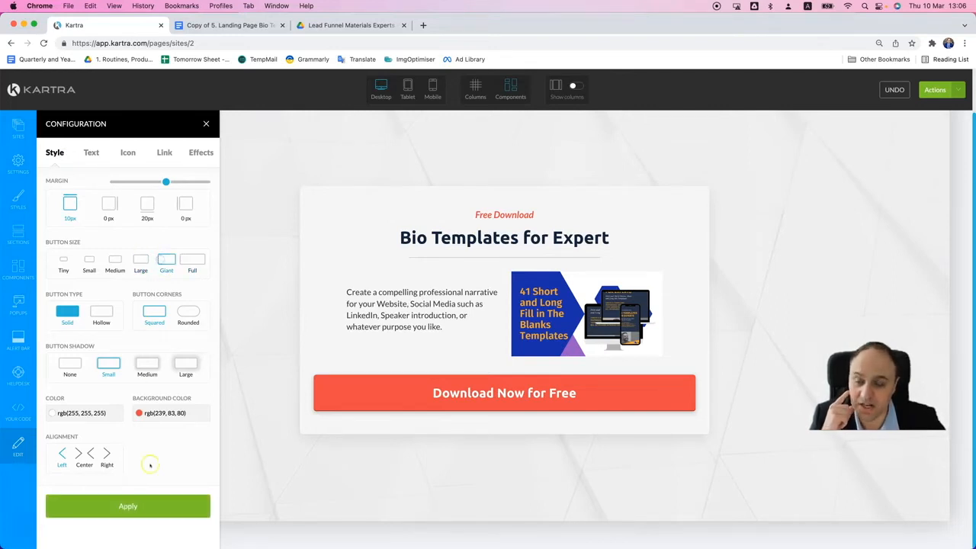
{"action": "left_click", "coordinate": [149, 505]}
{"action": "left_click", "coordinate": [141, 262]}
{"action": "left_click", "coordinate": [173, 507]}
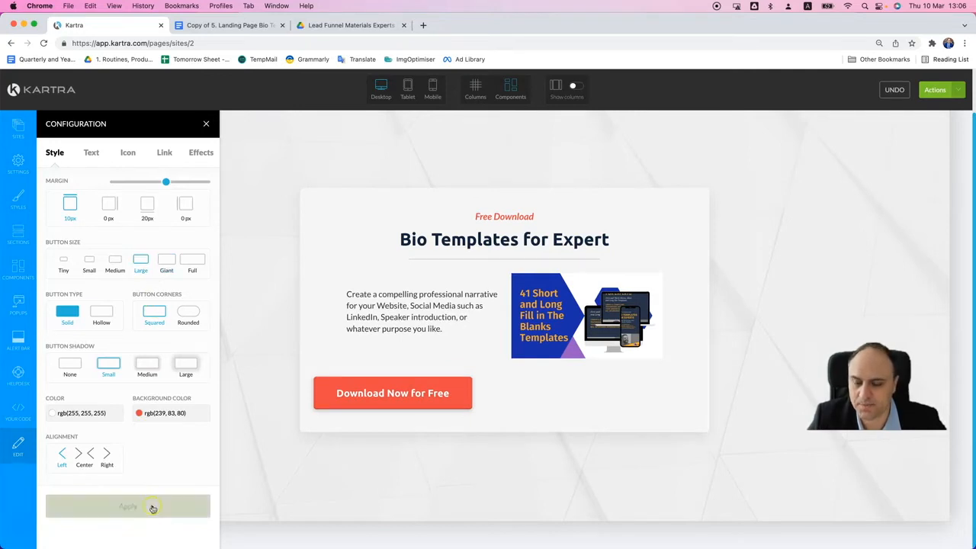
{"action": "left_click", "coordinate": [158, 262]}
{"action": "left_click", "coordinate": [87, 455]}
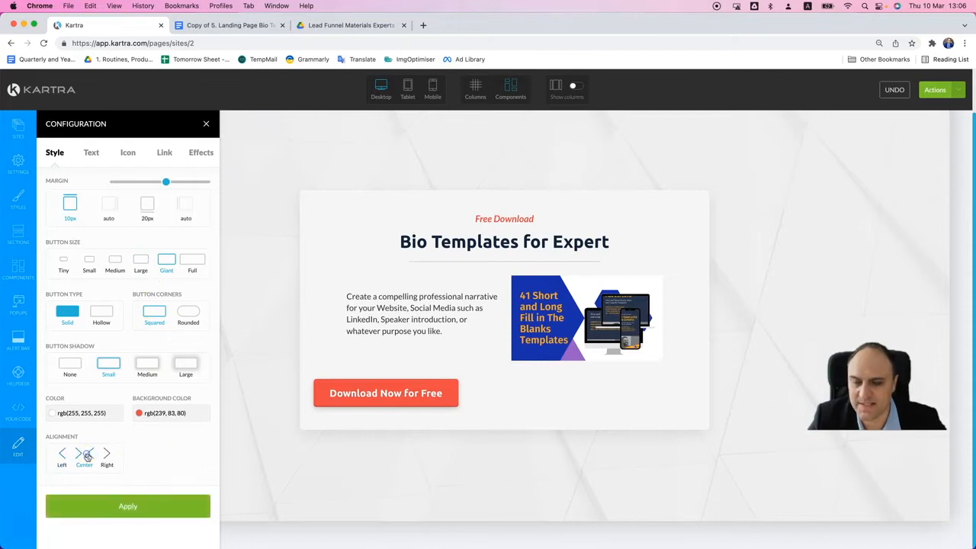
{"action": "left_click", "coordinate": [127, 506]}
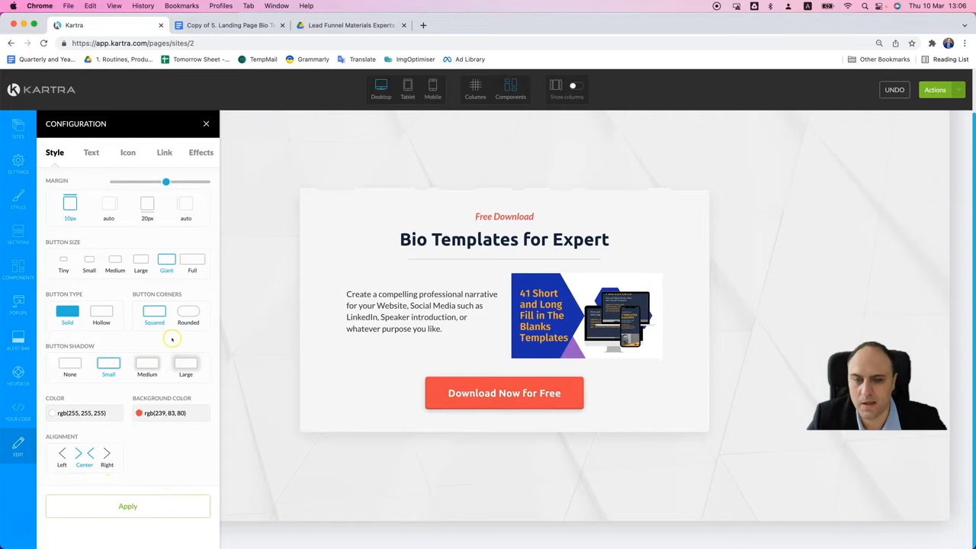
- Try the Full size on the download button and switch it back to Giant
{"action": "left_click", "coordinate": [200, 259]}
{"action": "left_click", "coordinate": [128, 503]}
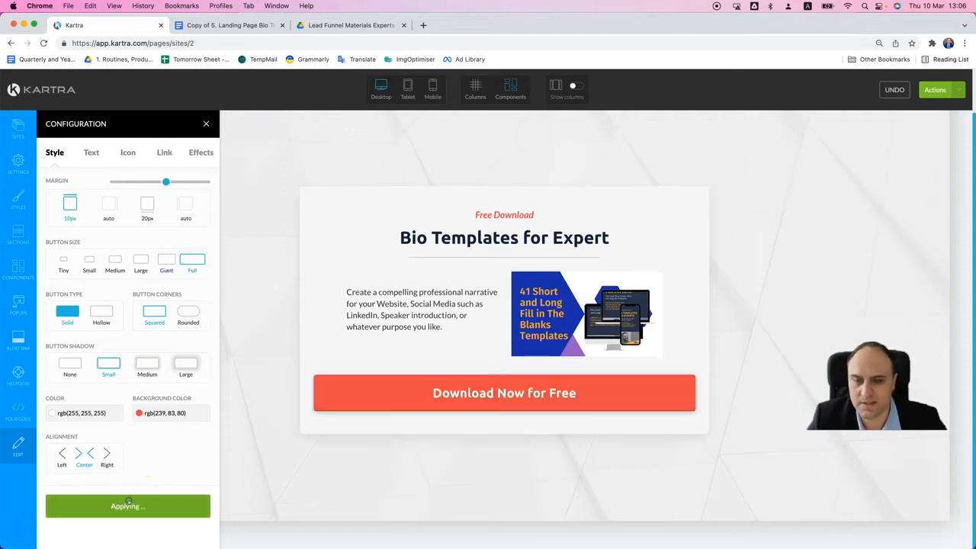
{"action": "left_click", "coordinate": [167, 262]}
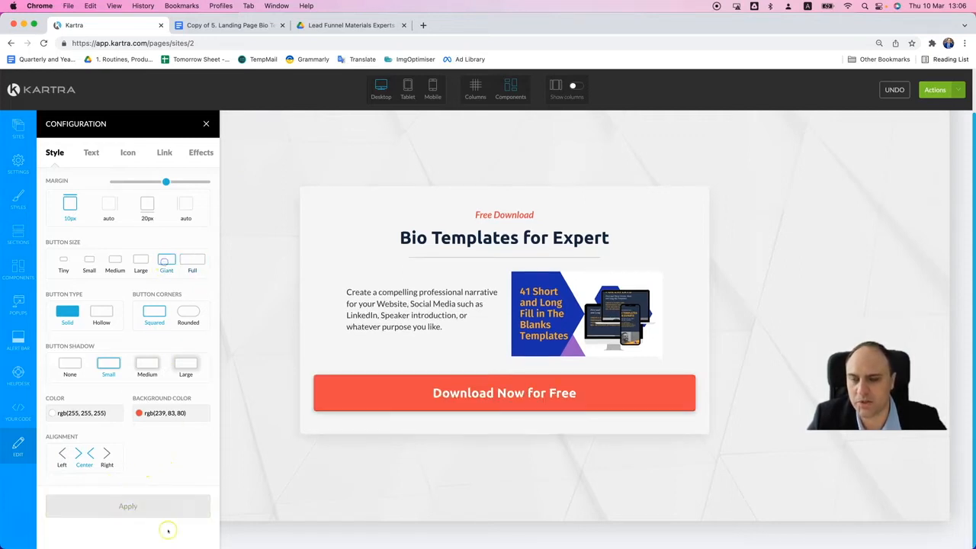
{"action": "left_click", "coordinate": [163, 508]}
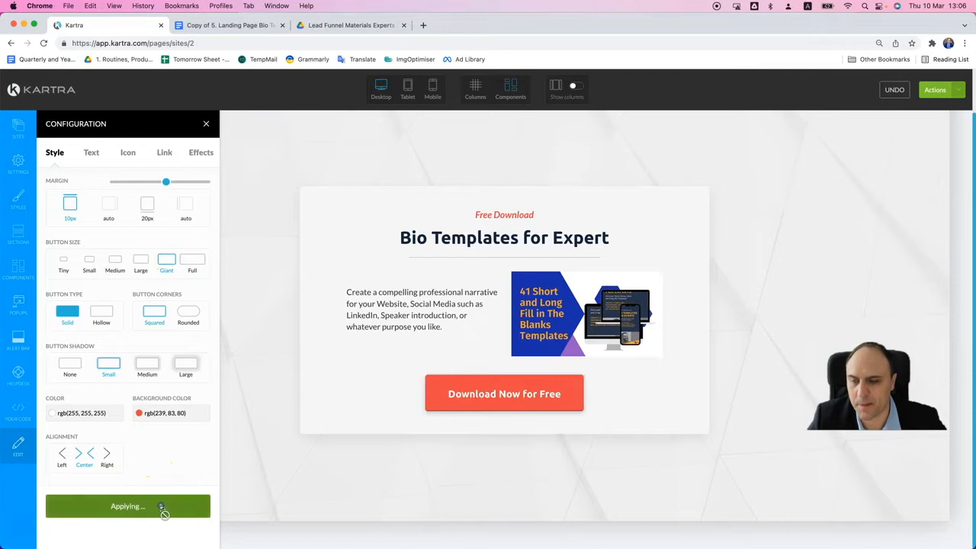
- Set the download button's background color to the blue-violet rgb(88, 86, 182) and apply it
{"action": "left_click", "coordinate": [168, 413]}
{"action": "mouse_move", "coordinate": [259, 360]}
{"action": "left_mouse_down"}
{"action": "mouse_move", "coordinate": [262, 389]}
{"action": "mouse_move", "coordinate": [252, 375]}
{"action": "left_mouse_up"}
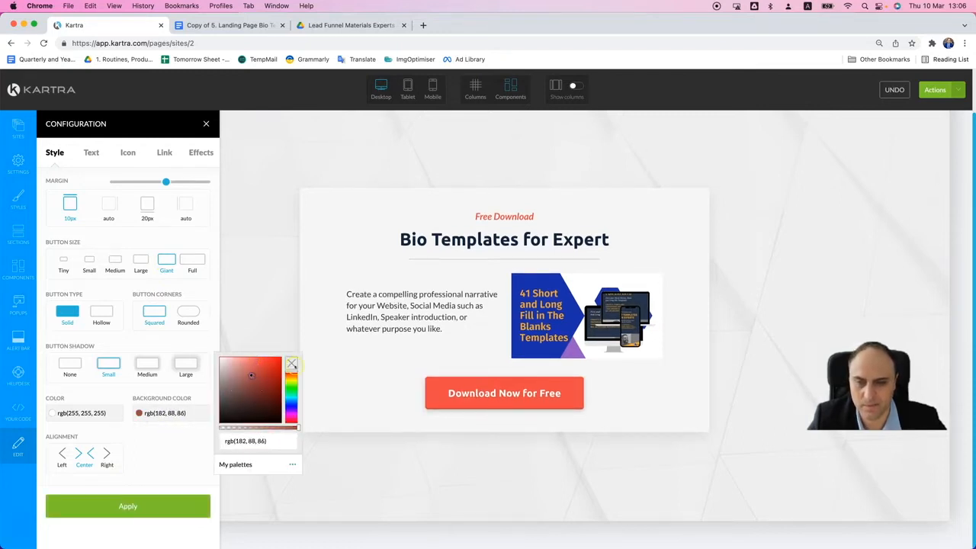
{"action": "left_click", "coordinate": [291, 364]}
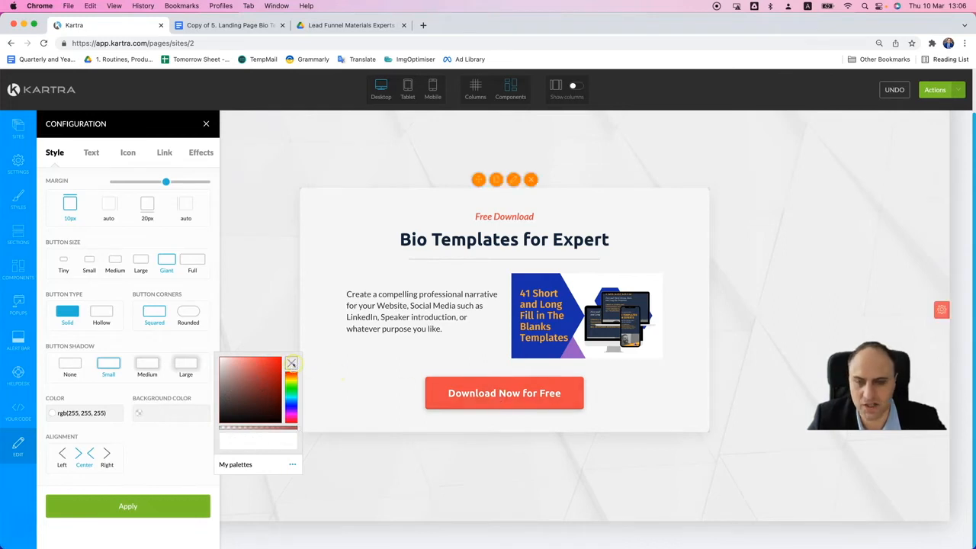
{"action": "left_click", "coordinate": [289, 406]}
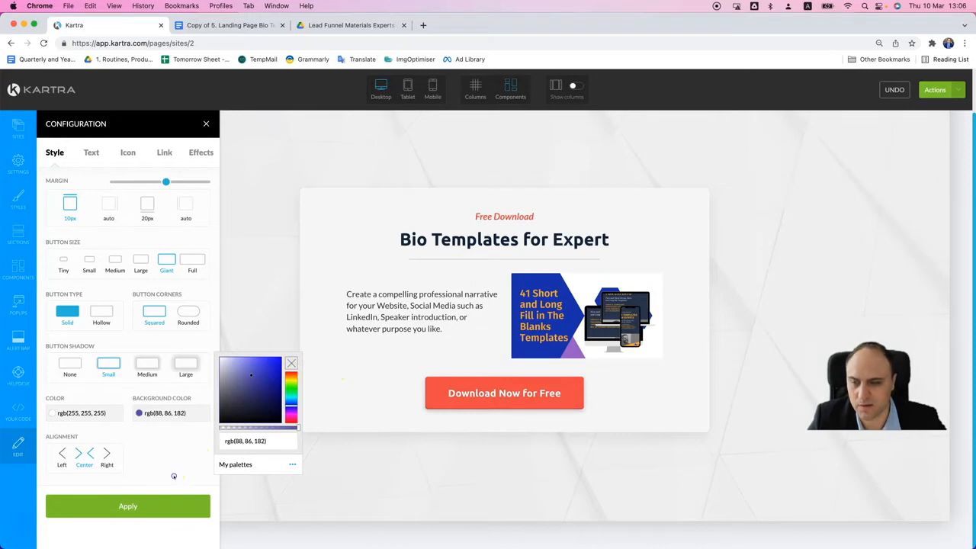
{"action": "left_click", "coordinate": [172, 506]}
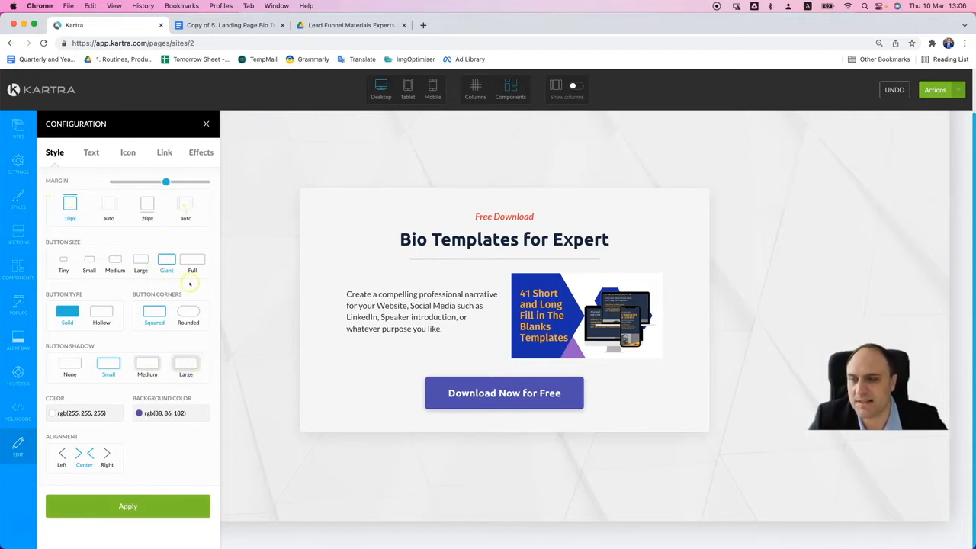
- Apply the download button with its link set to None, and publish the page live
{"action": "left_click", "coordinate": [163, 154]}
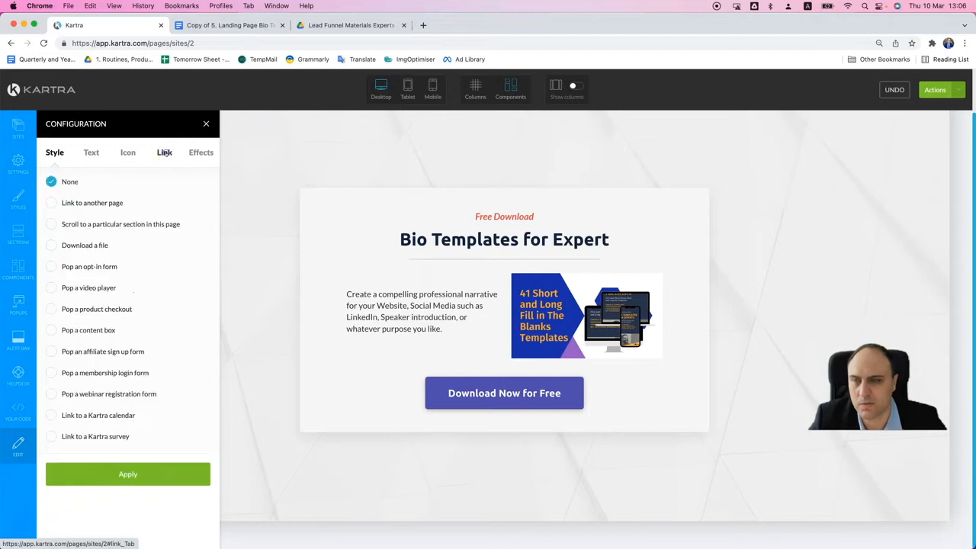
{"action": "left_click", "coordinate": [148, 473]}
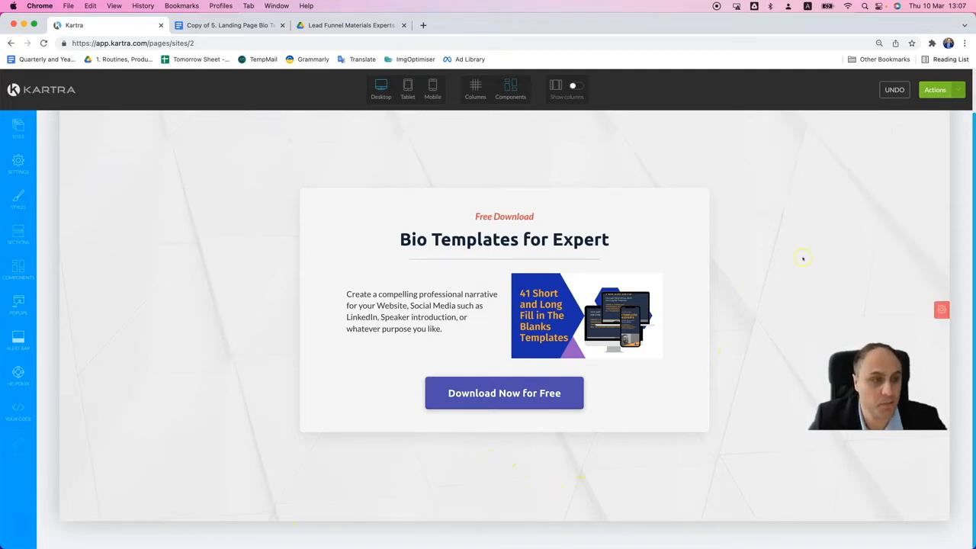
{"action": "left_click", "coordinate": [935, 89]}
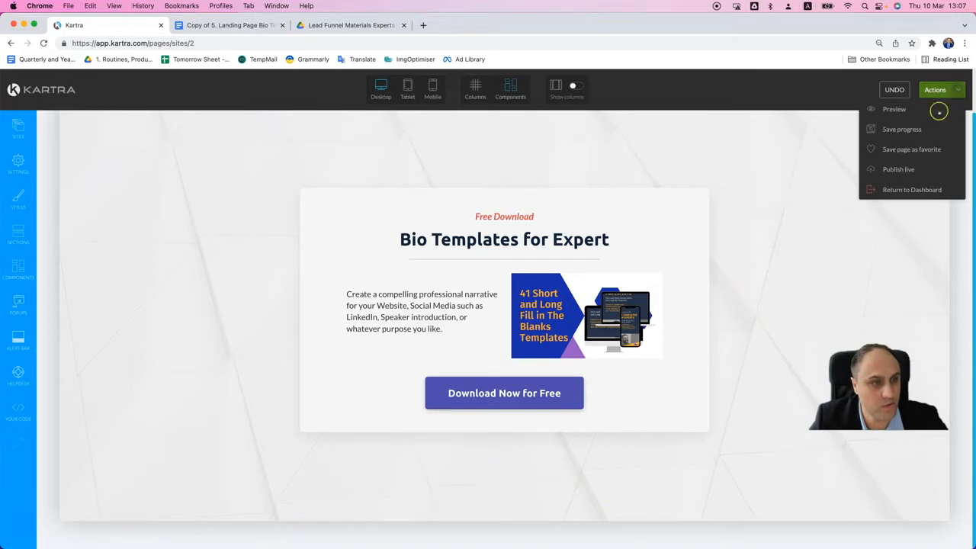
{"action": "left_click", "coordinate": [897, 171]}
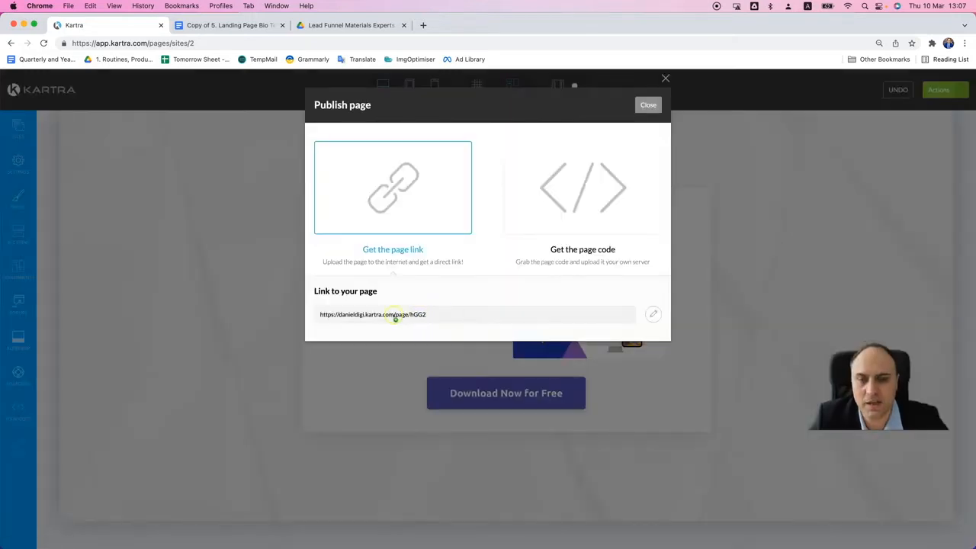
- Open the published page from its page link to check it, and close the publish dialog in the editor
{"action": "left_click", "coordinate": [652, 313]}
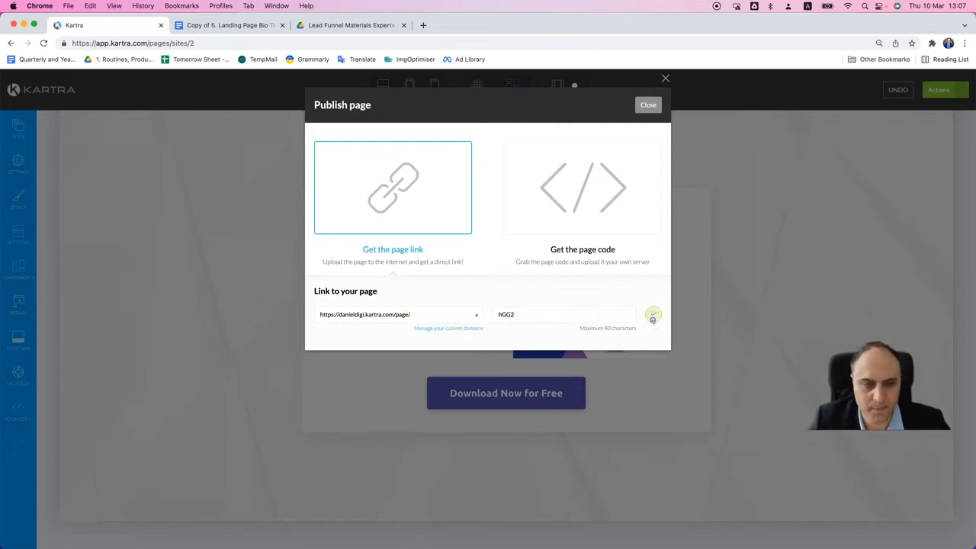
{"action": "left_click", "coordinate": [652, 316]}
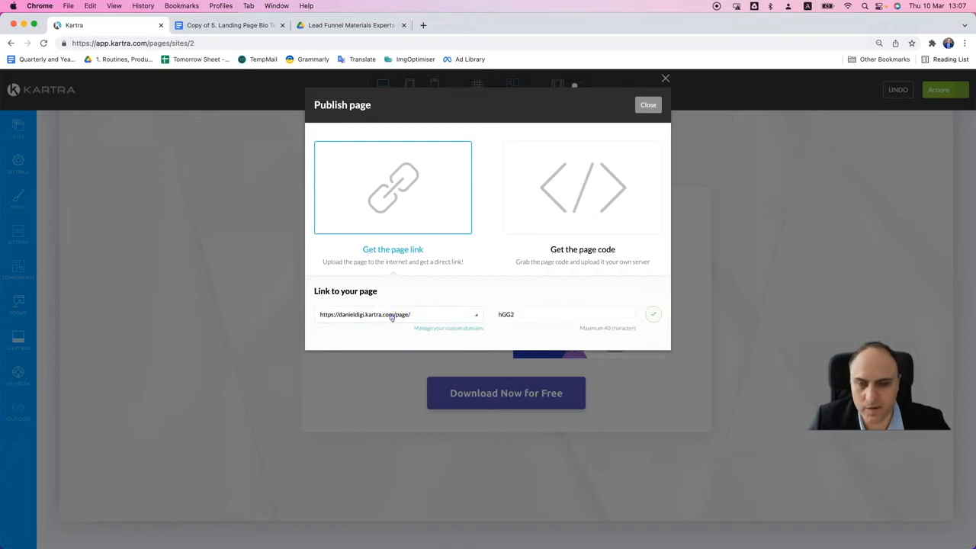
{"action": "left_click", "coordinate": [399, 315]}
{"action": "right_click", "coordinate": [440, 316]}
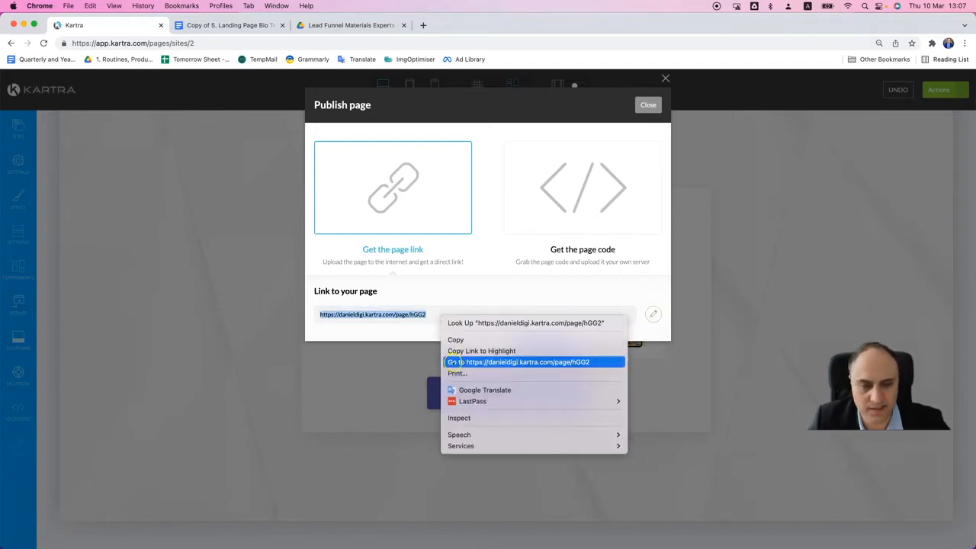
{"action": "left_click", "coordinate": [456, 362]}
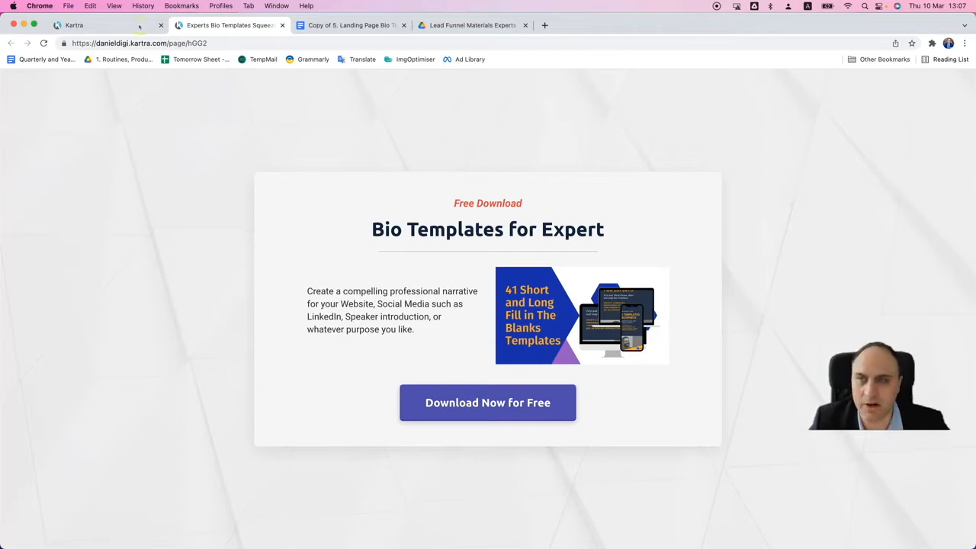
{"action": "left_click", "coordinate": [107, 26]}
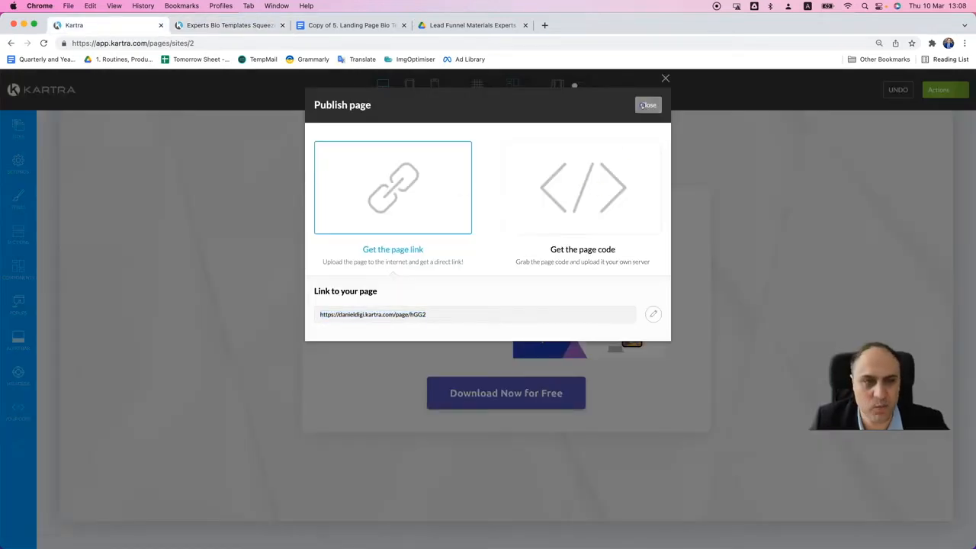
{"action": "left_click", "coordinate": [647, 105]}
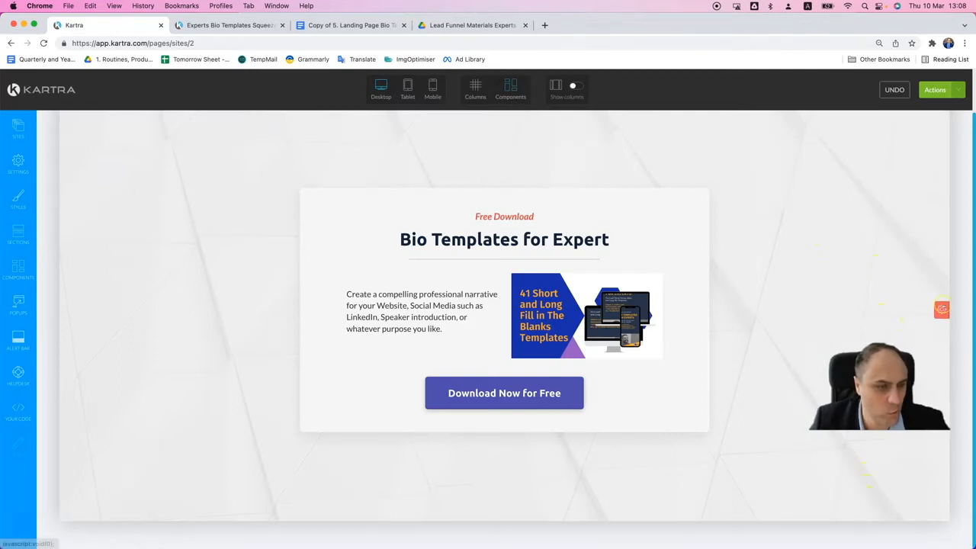
- Reduce the section's top padding to 10 px and apply it
{"action": "mouse_move", "coordinate": [944, 305]}
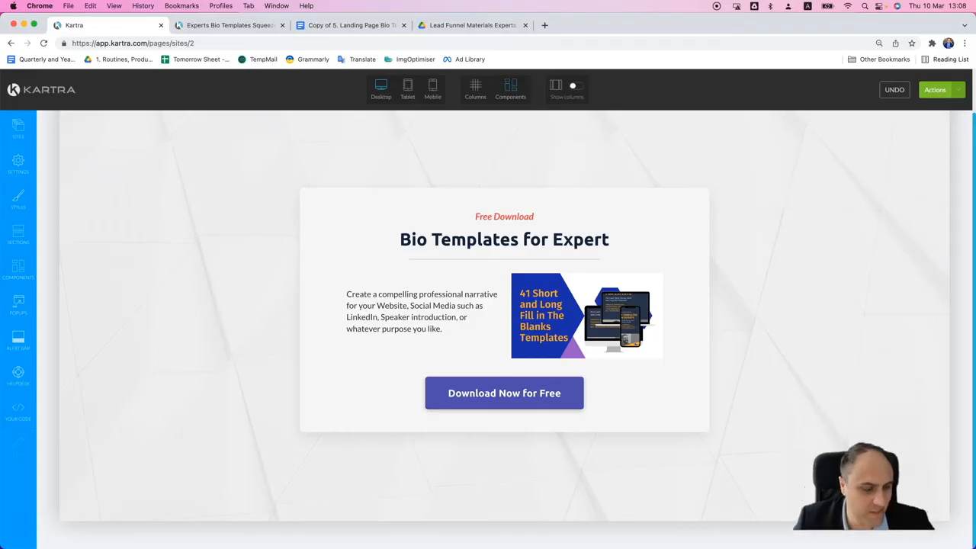
{"action": "left_click", "coordinate": [940, 348]}
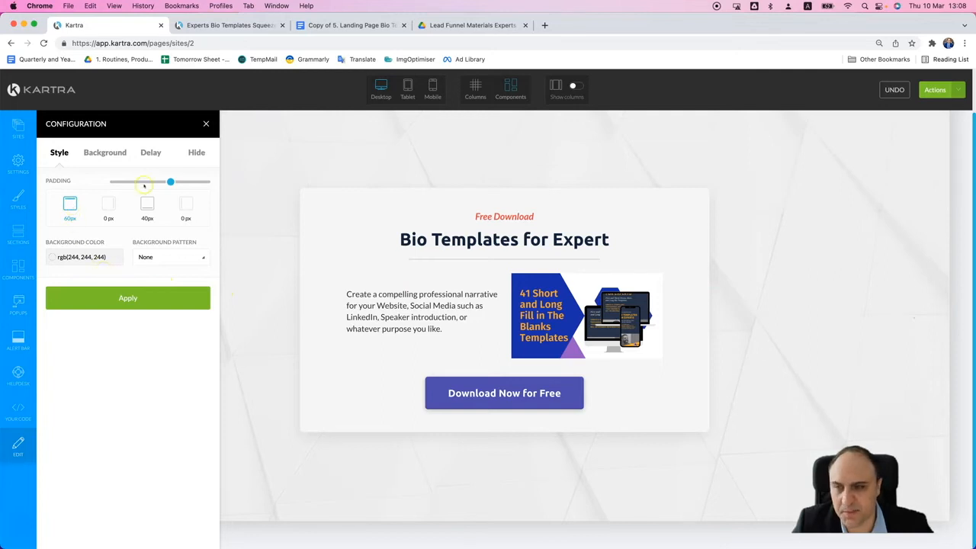
{"action": "left_click_drag", "start_coordinate": [169, 181], "coordinate": [133, 182]}
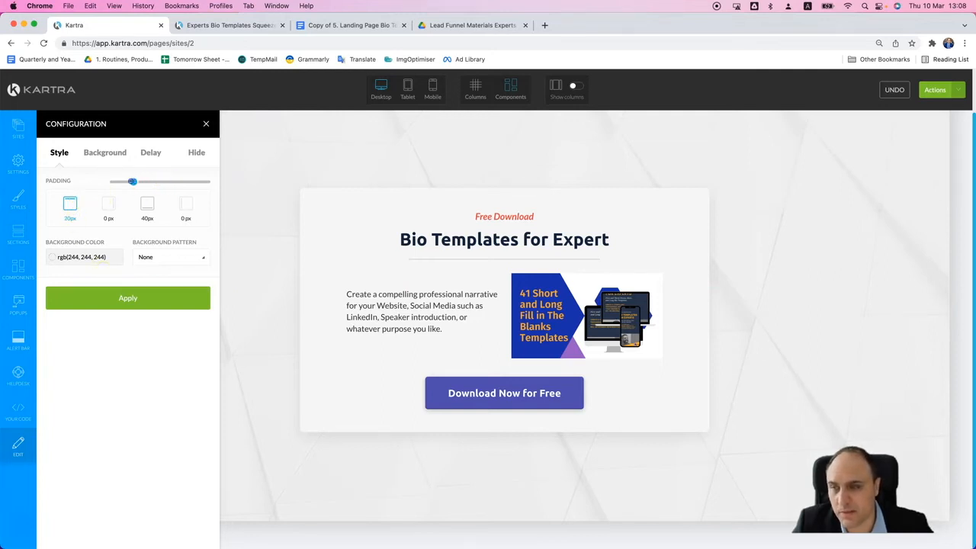
{"action": "left_click", "coordinate": [132, 296]}
{"action": "left_click_drag", "start_coordinate": [131, 182], "coordinate": [123, 181]}
{"action": "left_click", "coordinate": [132, 297]}
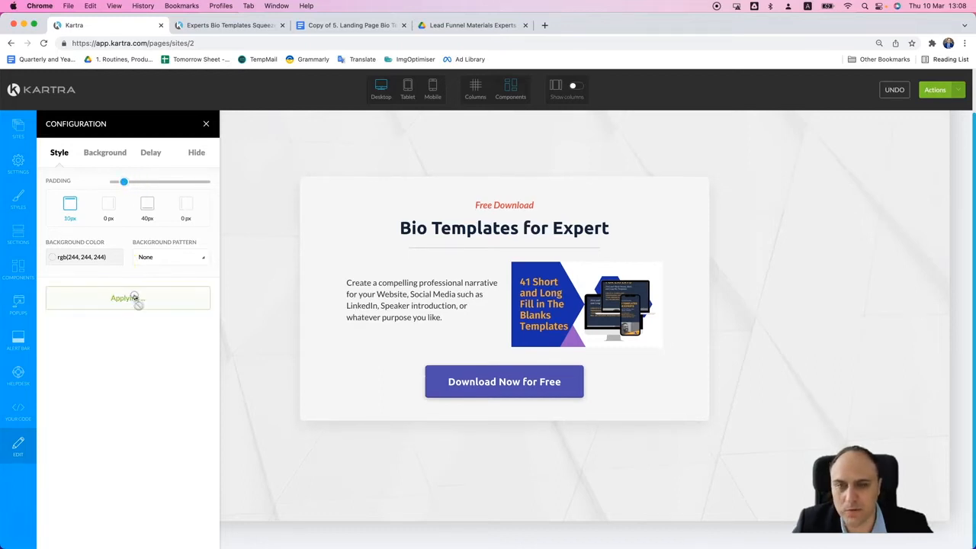
- Reduce the section's bottom padding to 20 px, apply it, and close the section's configuration
{"action": "left_click", "coordinate": [146, 204]}
{"action": "left_click_drag", "start_coordinate": [153, 180], "coordinate": [135, 181]}
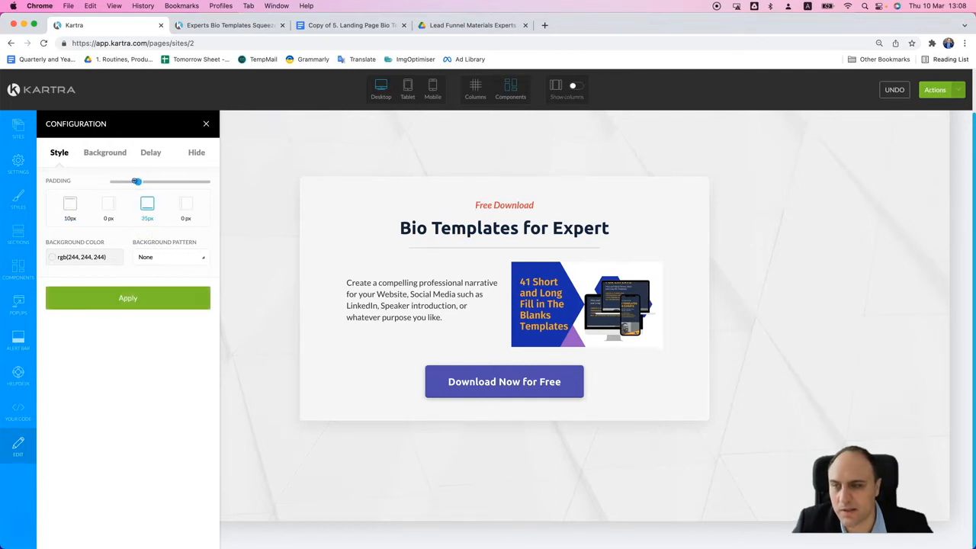
{"action": "left_click", "coordinate": [134, 302]}
{"action": "left_click", "coordinate": [202, 125]}
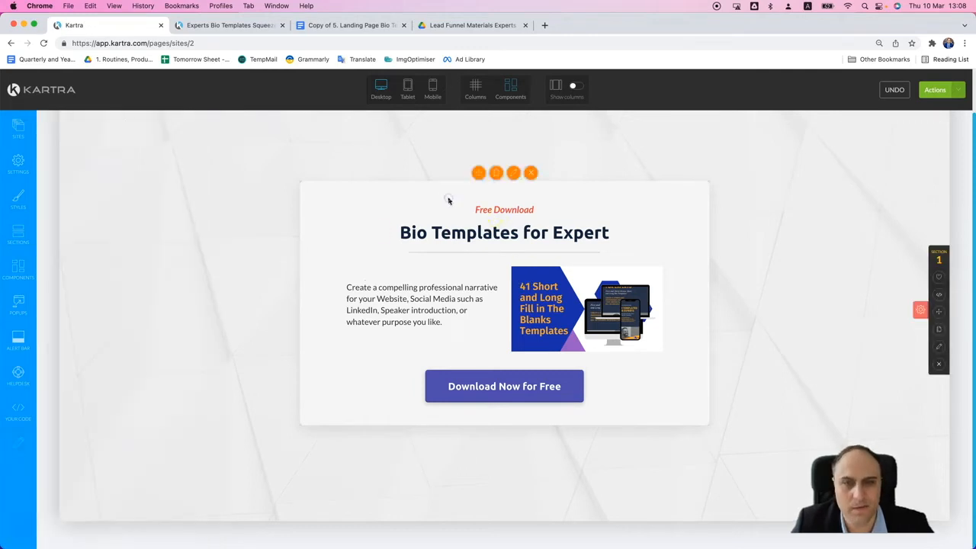
- Set the content box's top padding to 20 px, apply it, and check the page in the mobile view
{"action": "left_click", "coordinate": [512, 173]}
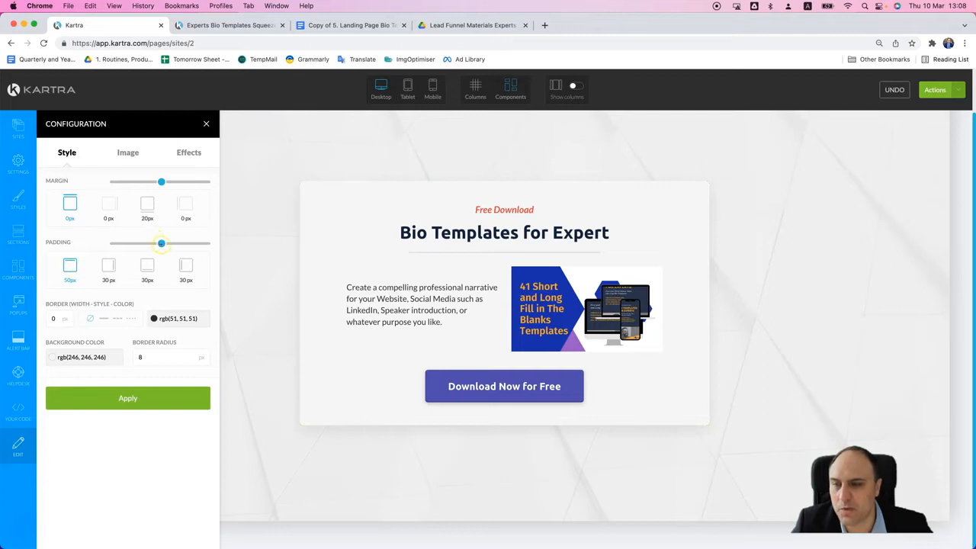
{"action": "left_click", "coordinate": [151, 398]}
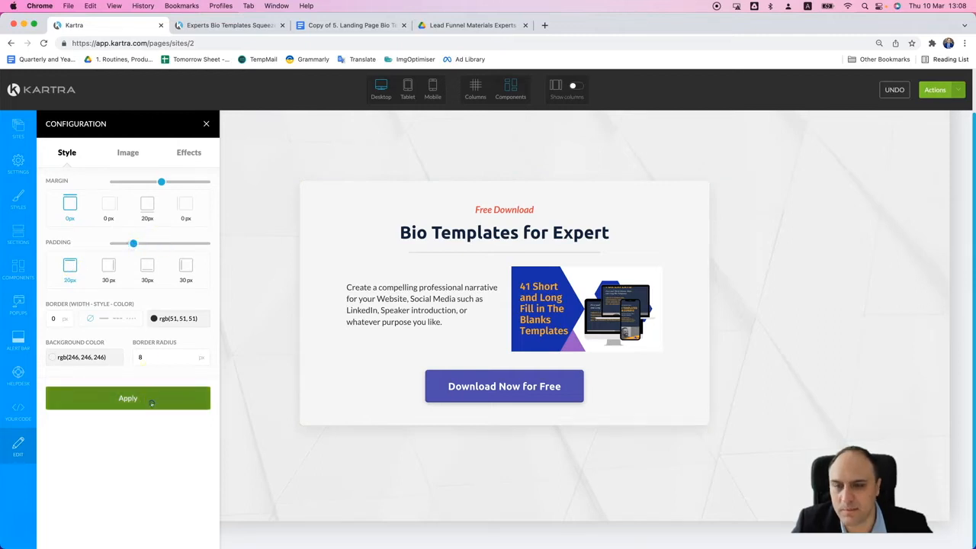
{"action": "left_click", "coordinate": [206, 124]}
{"action": "left_click", "coordinate": [433, 89]}
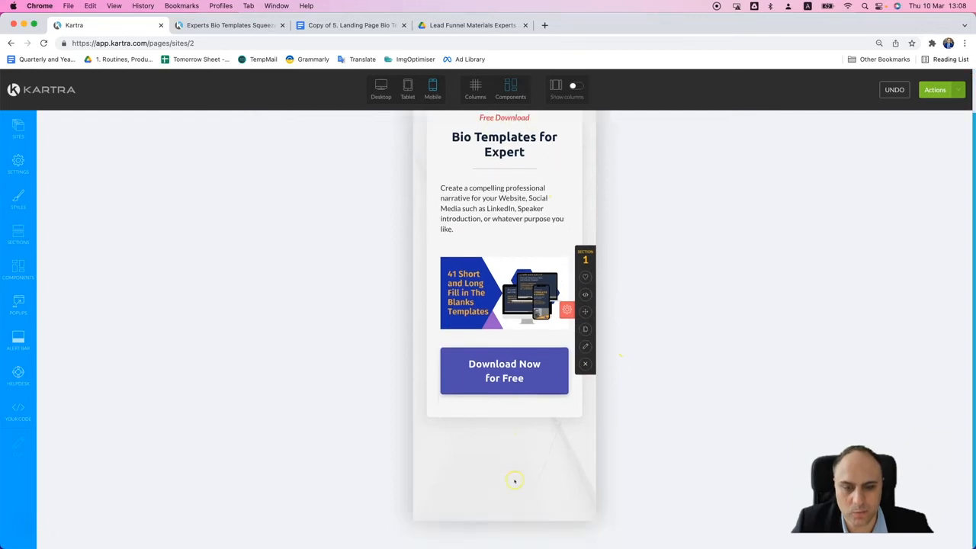
{"action": "left_click", "coordinate": [379, 88]}
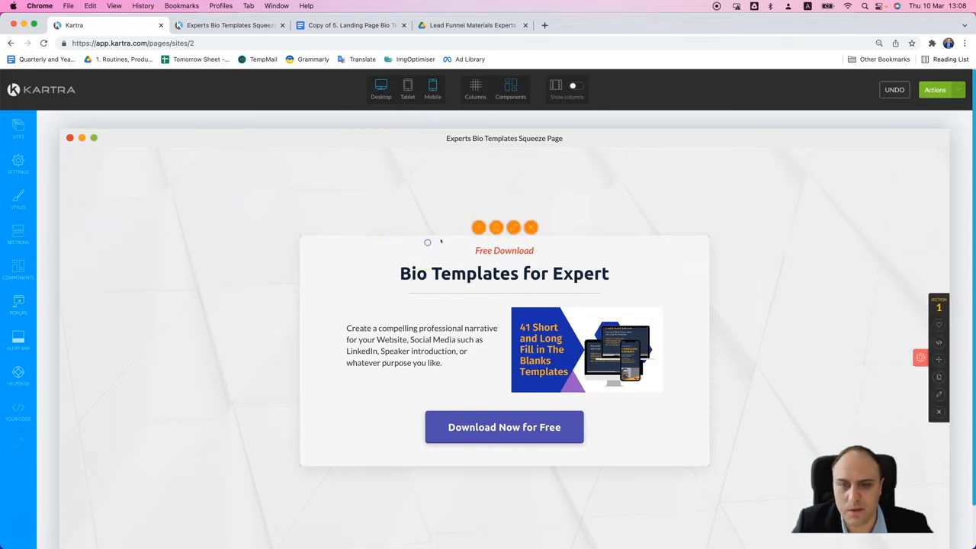
- Set the content box's top margin to 20 px and apply it
{"action": "left_click", "coordinate": [514, 226]}
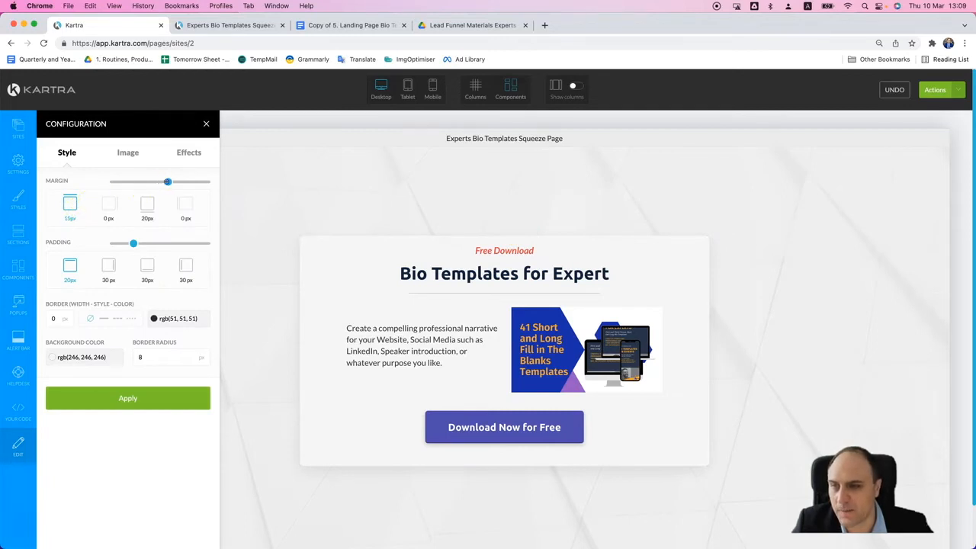
{"action": "left_click", "coordinate": [137, 392]}
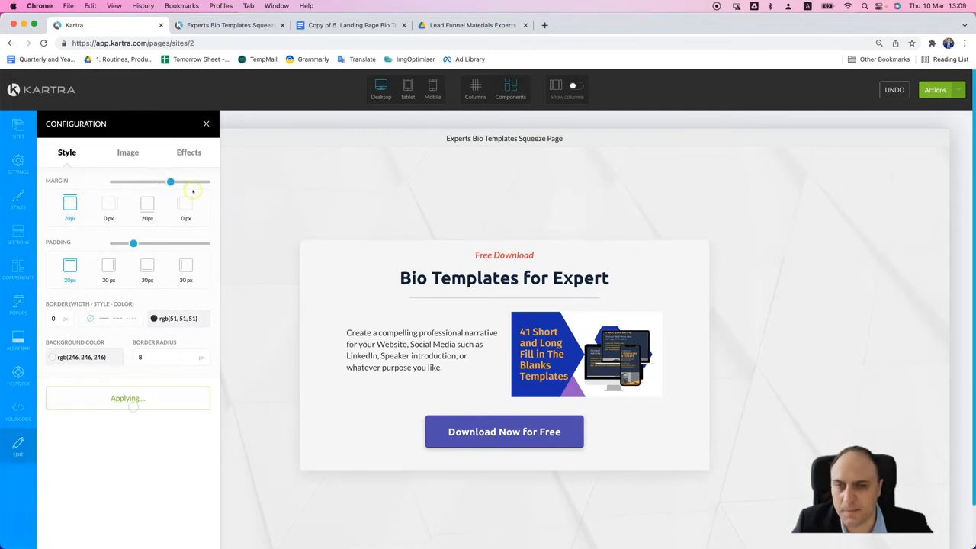
{"action": "left_click", "coordinate": [206, 125]}
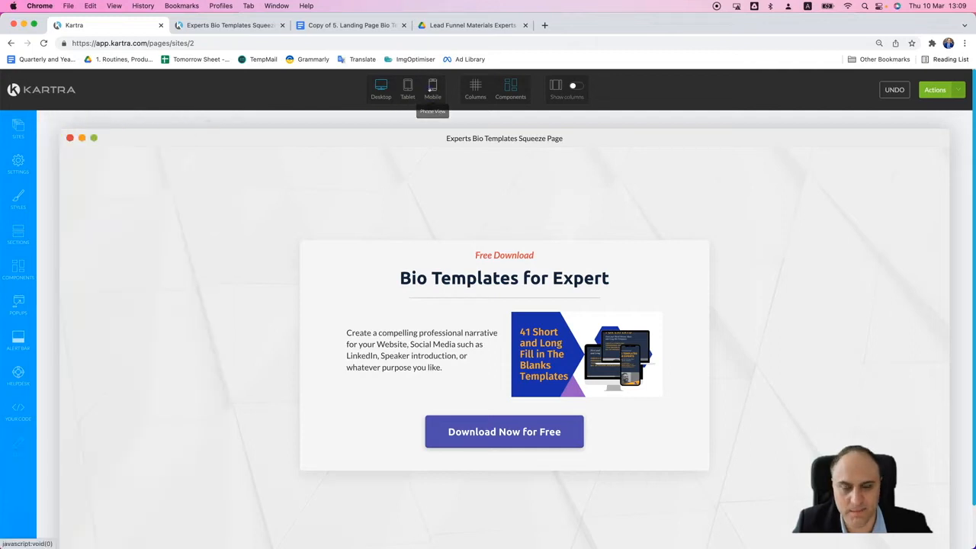
- Examine the page's spacing and layout in the mobile view, and return to the desktop view
{"action": "left_click", "coordinate": [432, 88]}
{"action": "scroll", "coordinate": [523, 424], "scroll_direction": "down", "scroll_amount": 1}
{"action": "scroll", "coordinate": [526, 443], "scroll_direction": "up", "scroll_amount": 1}
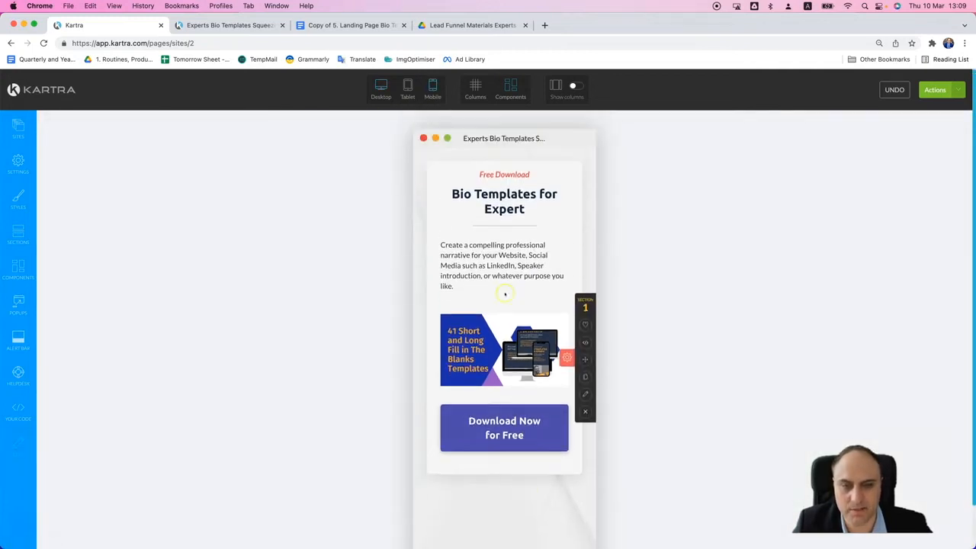
{"action": "scroll", "coordinate": [512, 416], "scroll_direction": "down", "scroll_amount": 1}
{"action": "scroll", "coordinate": [513, 431], "scroll_direction": "down", "scroll_amount": 1}
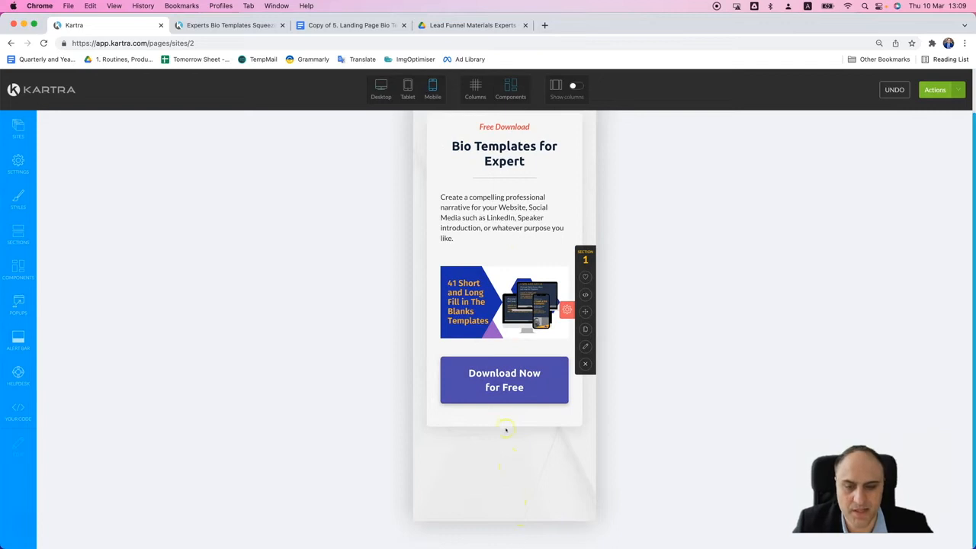
{"action": "left_click", "coordinate": [382, 88]}
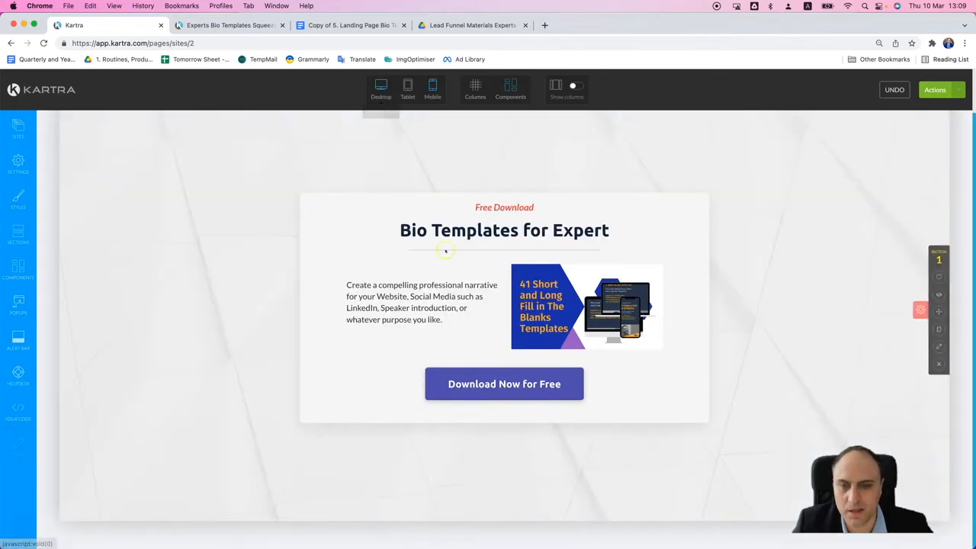
- Reapply the content box's style settings with its bottom padding selected
{"action": "mouse_move", "coordinate": [479, 196]}
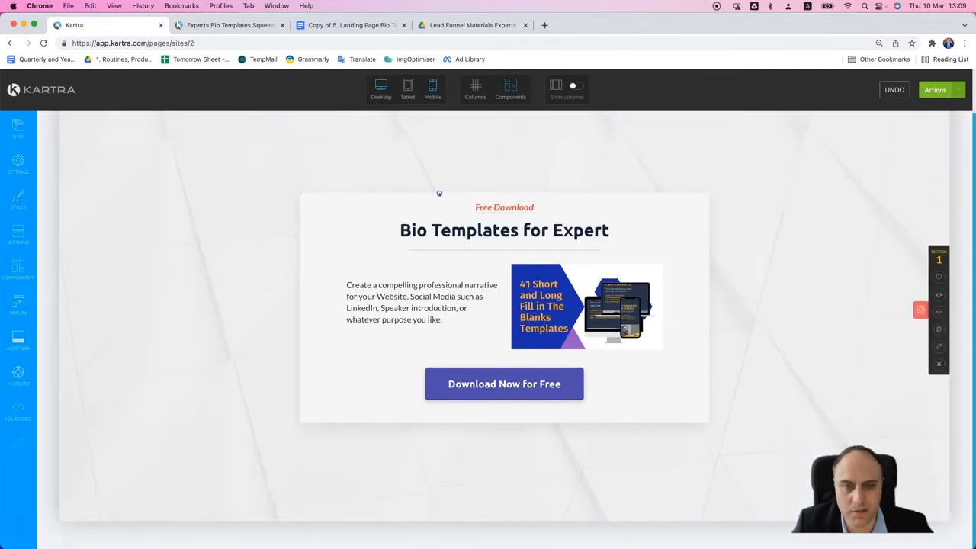
{"action": "left_click", "coordinate": [514, 185]}
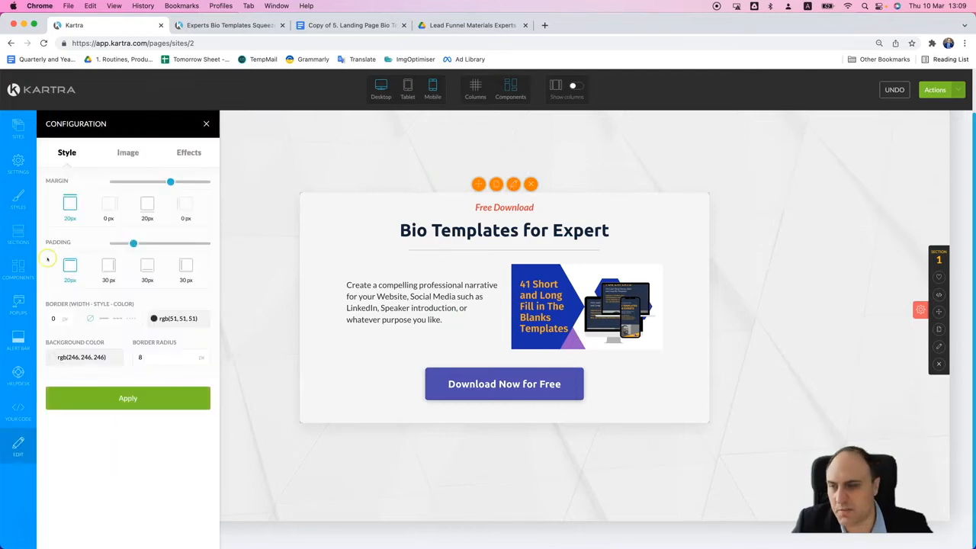
{"action": "left_click", "coordinate": [148, 271]}
{"action": "left_click", "coordinate": [122, 392]}
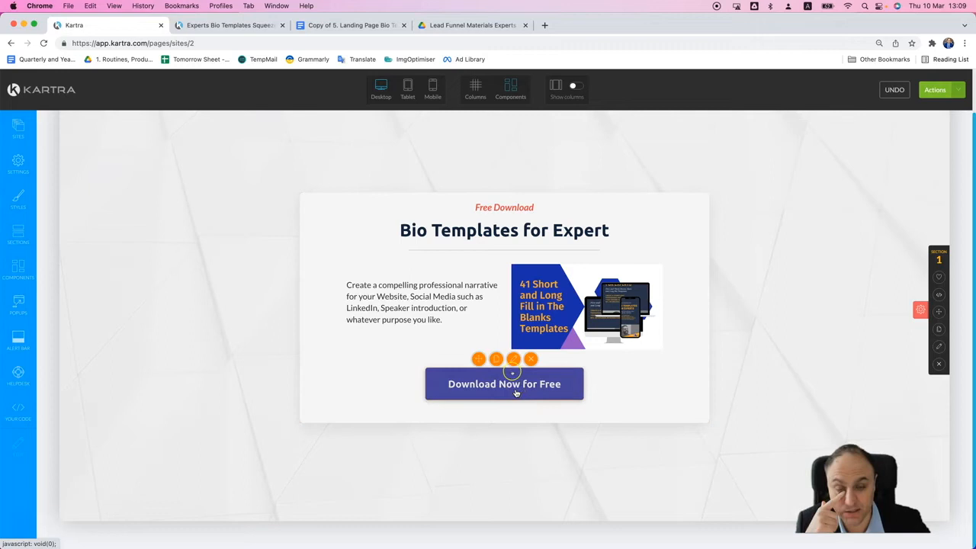
{"action": "left_click", "coordinate": [513, 359]}
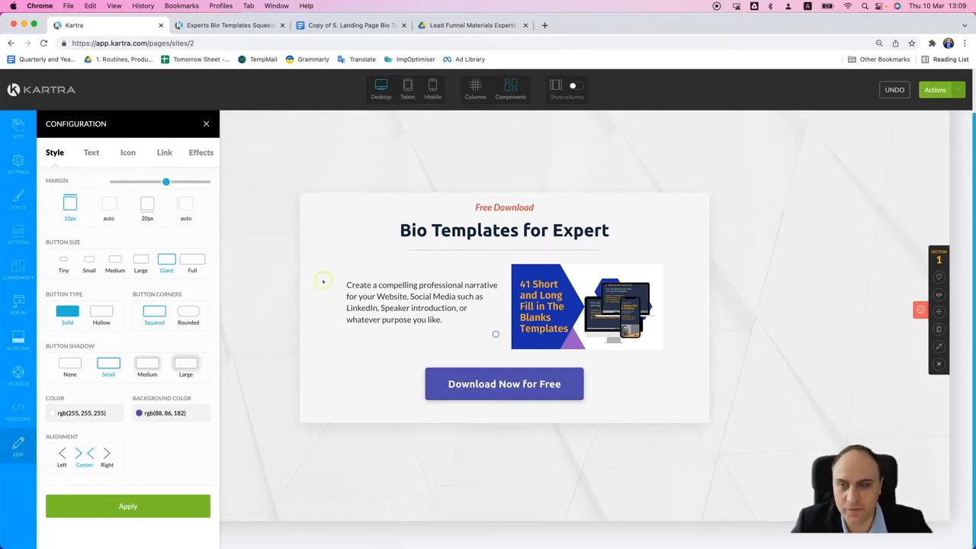
{"action": "left_click", "coordinate": [511, 358]}
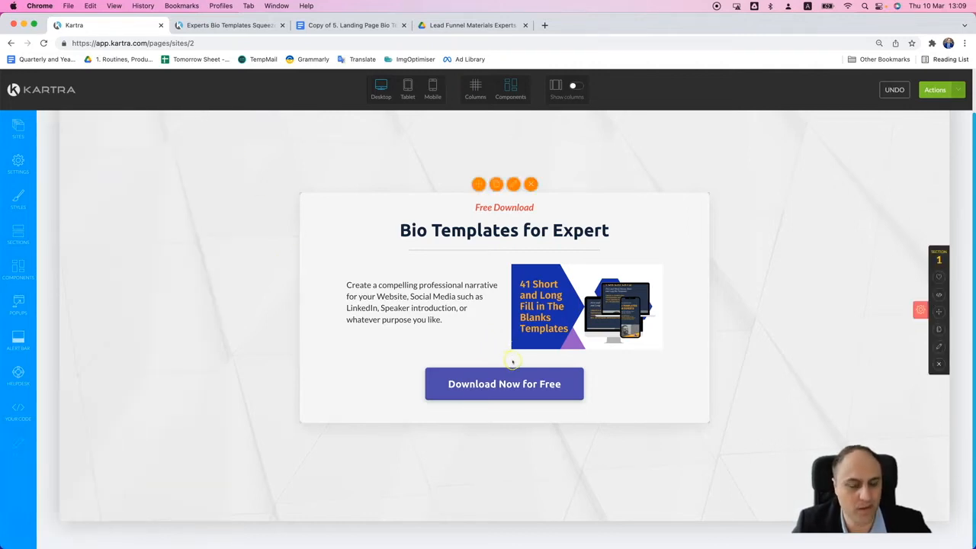
{"action": "left_click", "coordinate": [490, 384]}
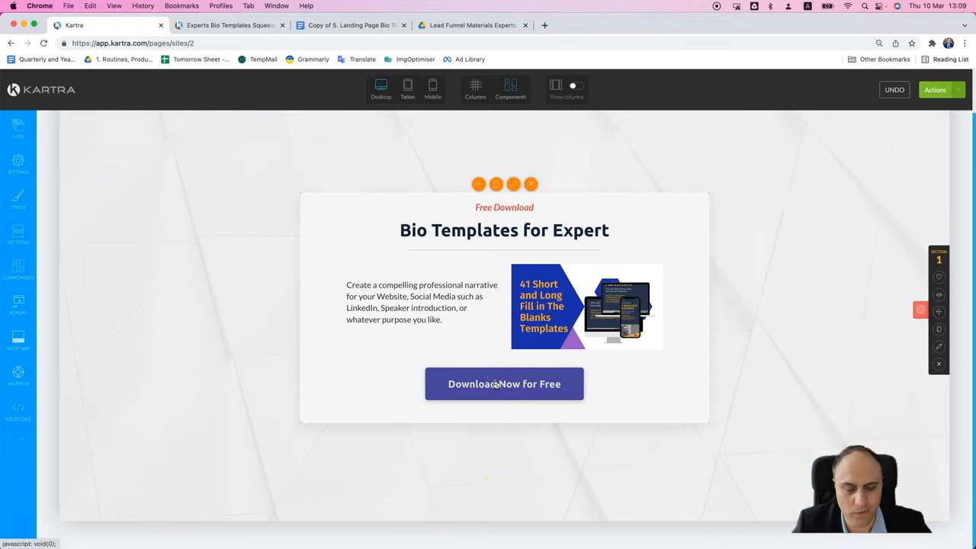
{"action": "left_click", "coordinate": [494, 344]}
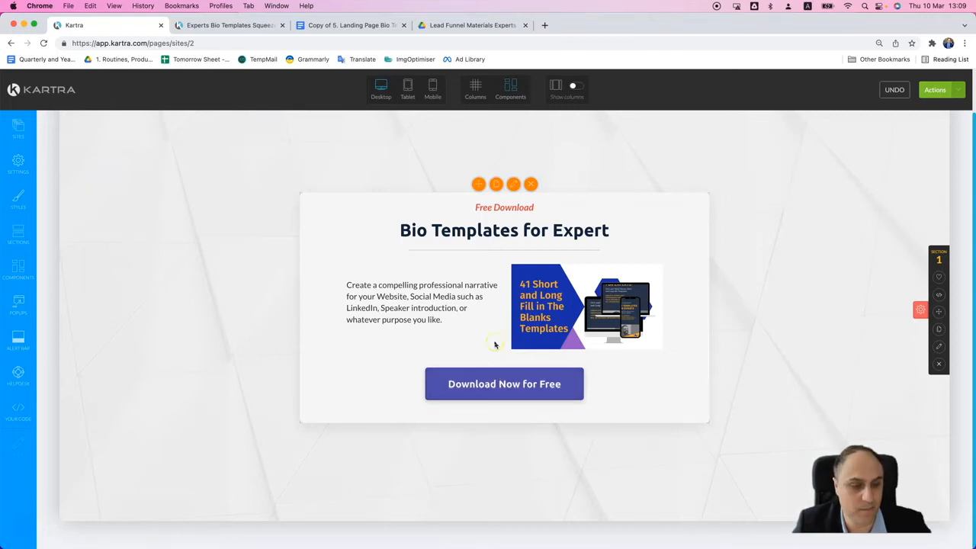
{"action": "left_click", "coordinate": [508, 375]}
- Set the Download Now for Free button's link to pop an opt-in form
{"action": "left_click", "coordinate": [513, 358]}
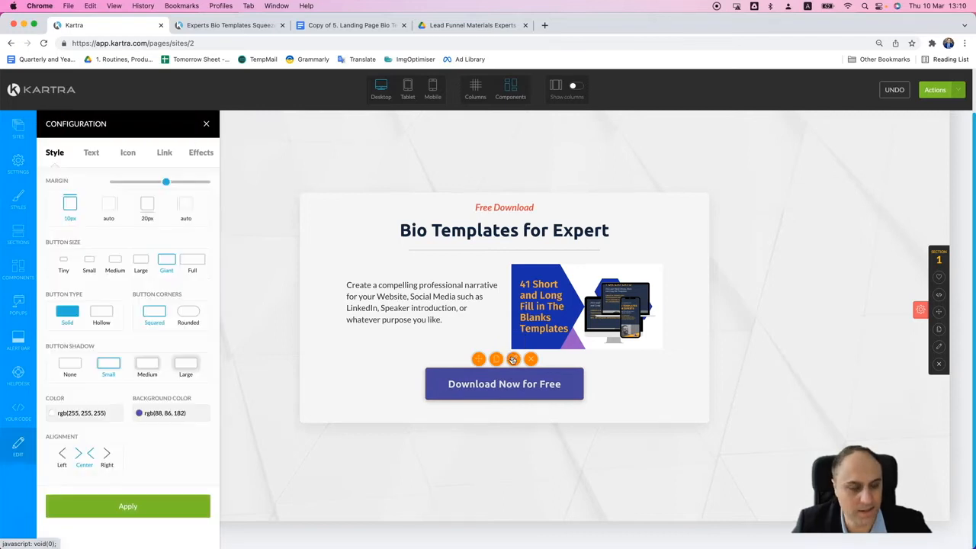
{"action": "left_click", "coordinate": [165, 154]}
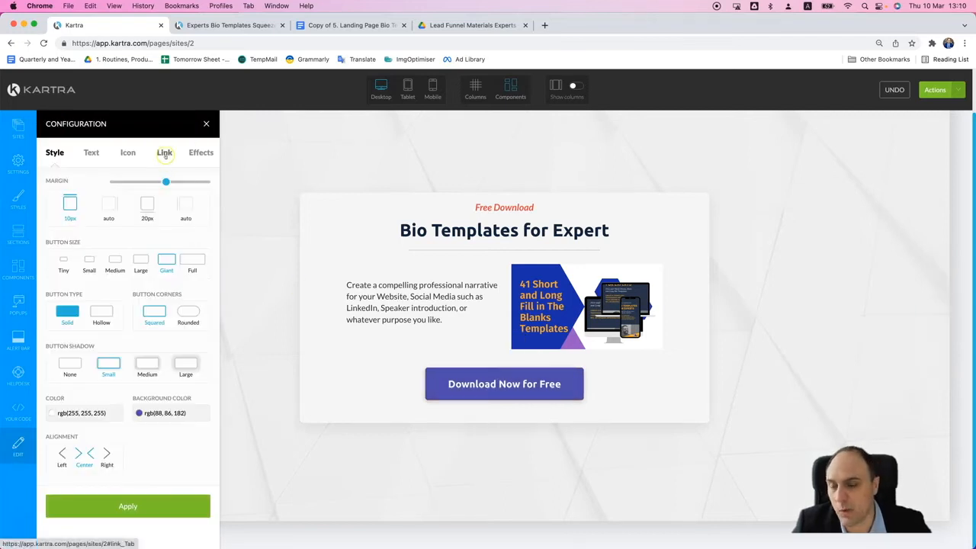
{"action": "left_click", "coordinate": [165, 154]}
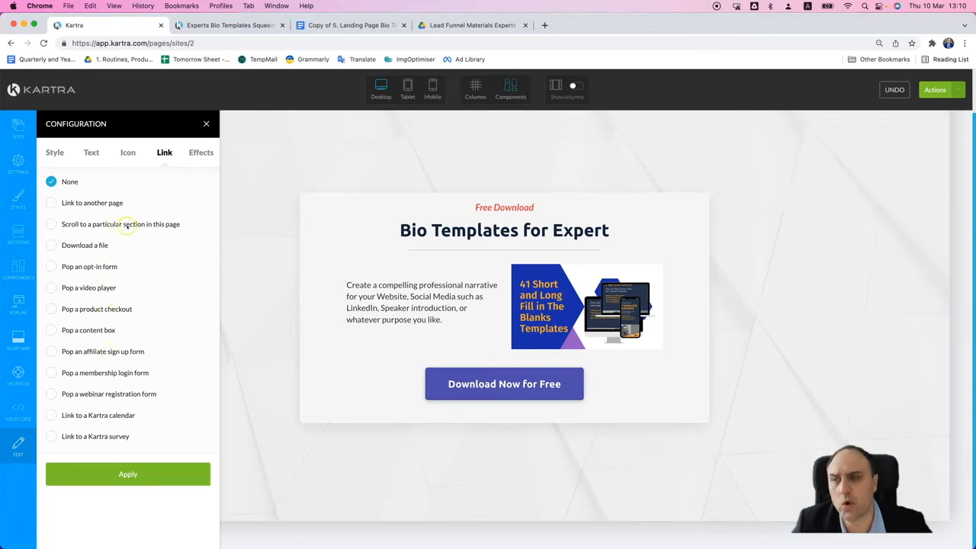
{"action": "left_click", "coordinate": [51, 267]}
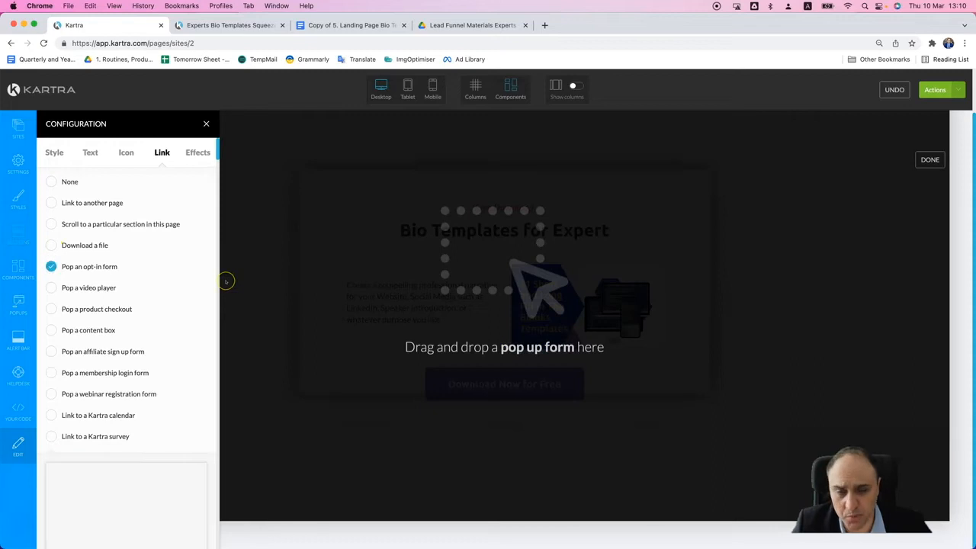
- Find the Photography Tips opt-in form template and place it as the button's pop-up form
{"action": "scroll", "coordinate": [200, 347], "scroll_direction": "down", "scroll_amount": 10}
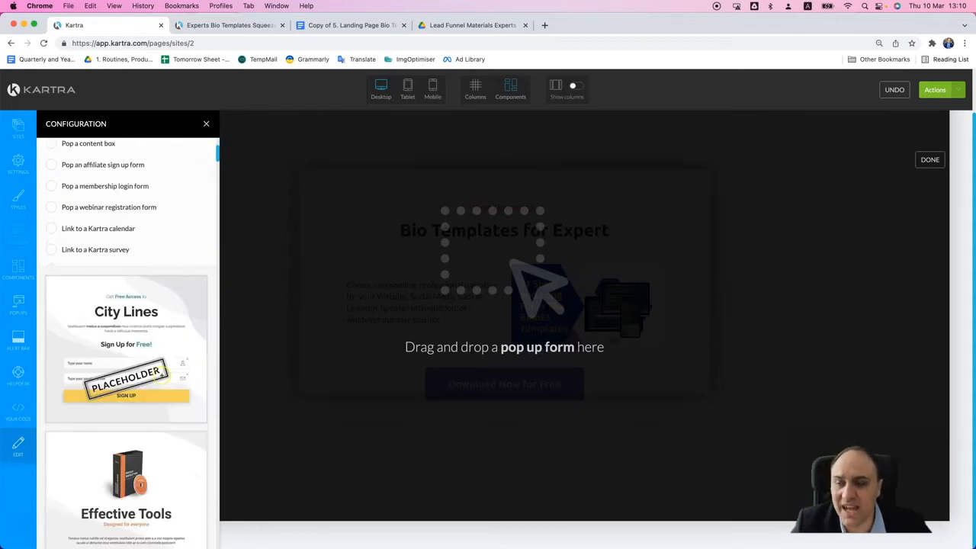
{"action": "scroll", "coordinate": [171, 347], "scroll_direction": "down", "scroll_amount": 2}
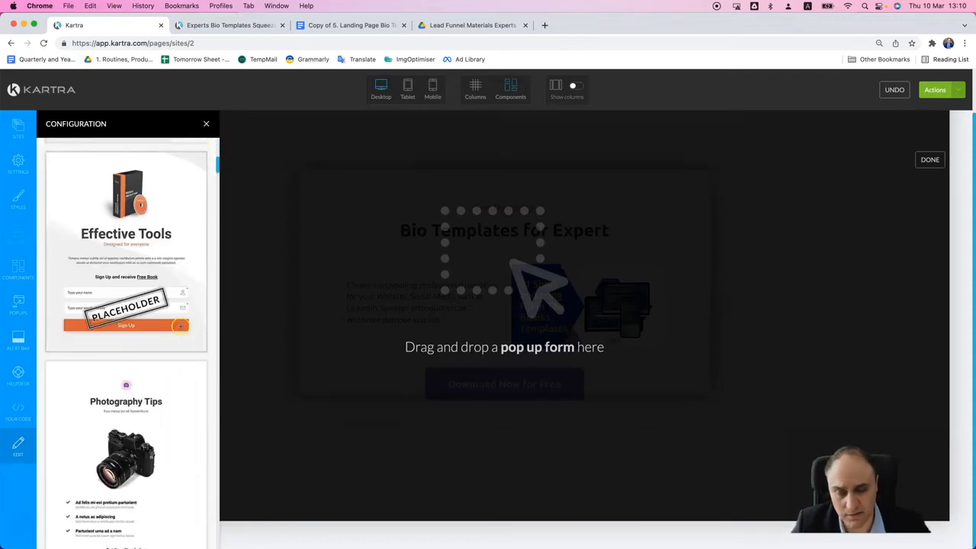
{"action": "scroll", "coordinate": [182, 356], "scroll_direction": "down", "scroll_amount": 4}
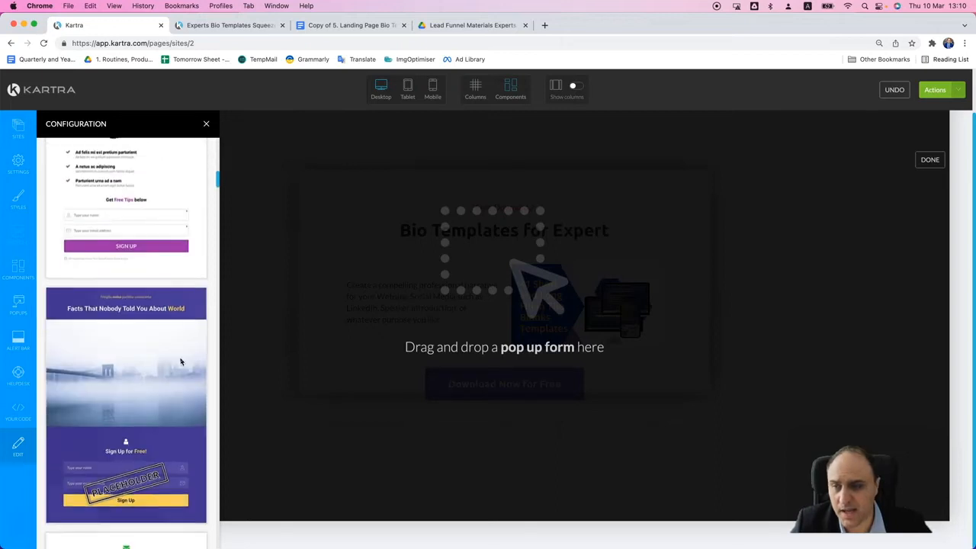
{"action": "scroll", "coordinate": [182, 362], "scroll_direction": "up", "scroll_amount": 1}
{"action": "left_click_drag", "start_coordinate": [138, 249], "coordinate": [483, 226]}
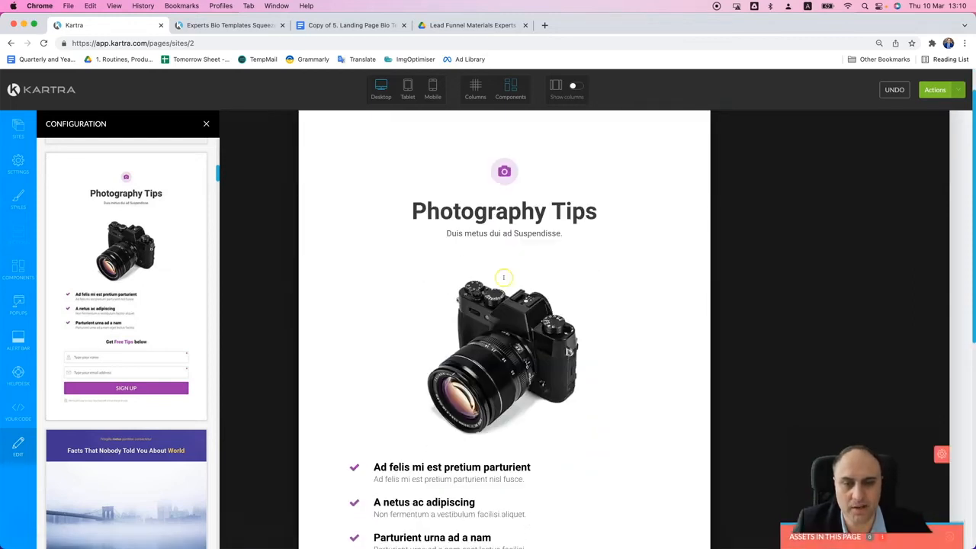
- Check the landing page copy in the Google Docs document, return to the Kartra page editor and look over the pop-up
{"action": "left_click", "coordinate": [343, 22]}
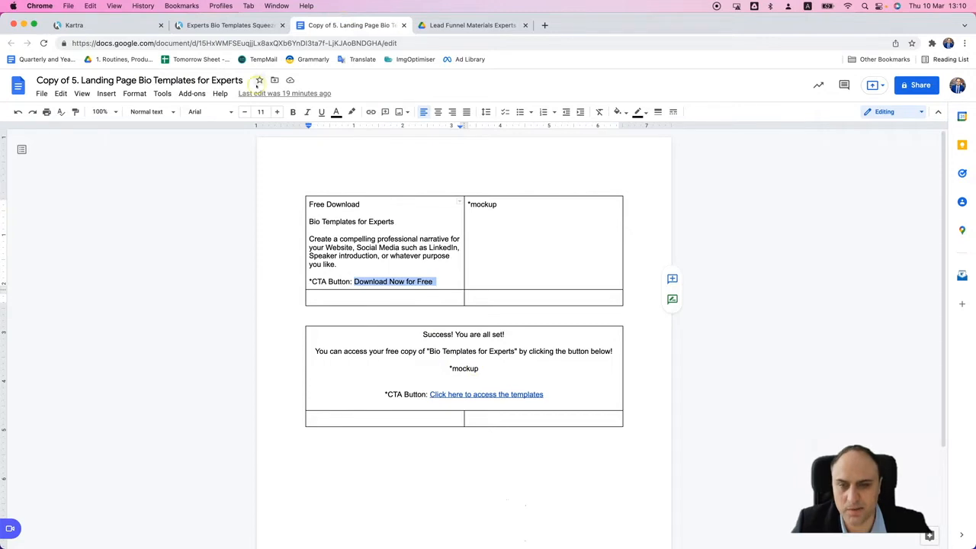
{"action": "left_click", "coordinate": [229, 25]}
{"action": "left_click", "coordinate": [118, 25]}
{"action": "scroll", "coordinate": [520, 342], "scroll_direction": "down", "scroll_amount": 2}
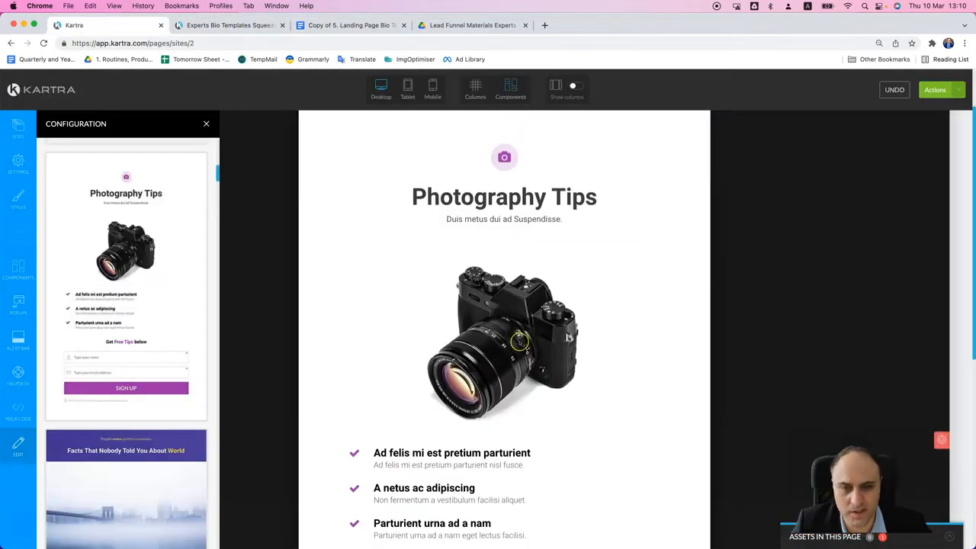
{"action": "scroll", "coordinate": [521, 344], "scroll_direction": "up", "scroll_amount": 2}
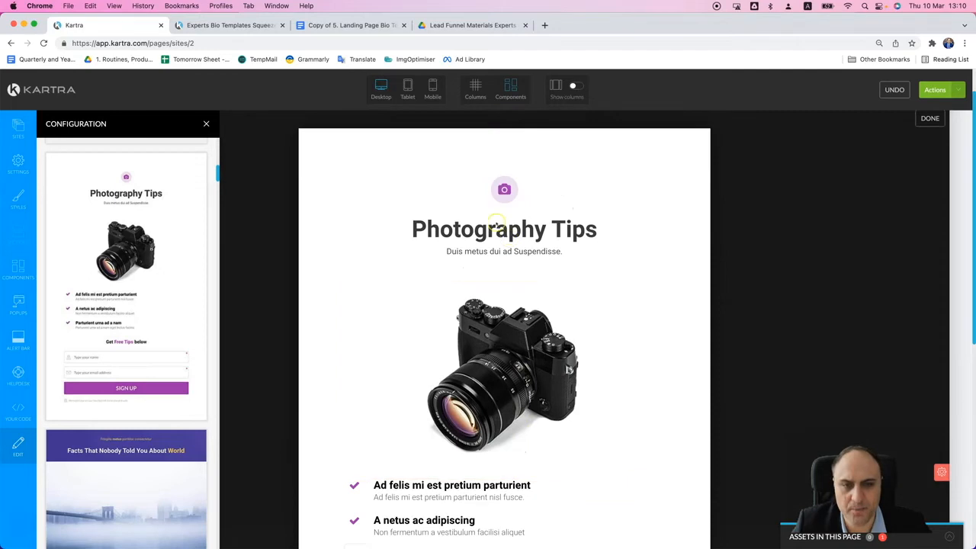
- Replace the pop-up's Photography Tips heading with "Enter your email and get instant acess to the Expert Bio Templates"
{"action": "mouse_move", "coordinate": [498, 228]}
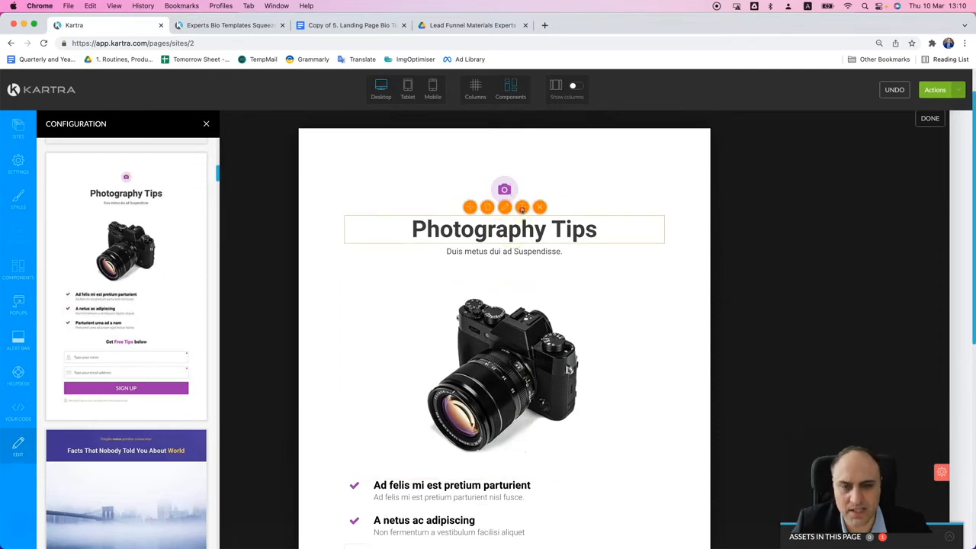
{"action": "left_click", "coordinate": [521, 209]}
{"action": "type", "text": "Em"}
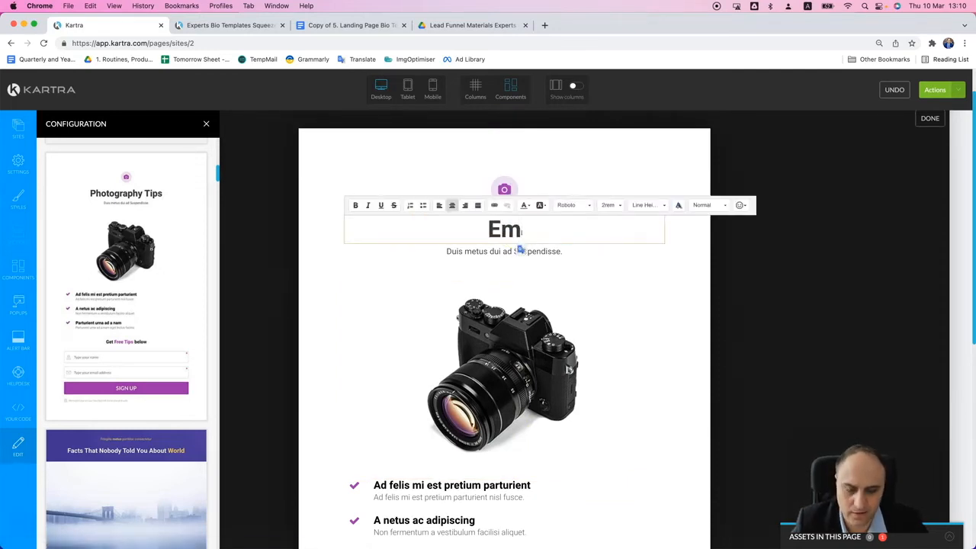
{"action": "key", "text": "BackSpace"}
{"action": "type", "text": "nter"}
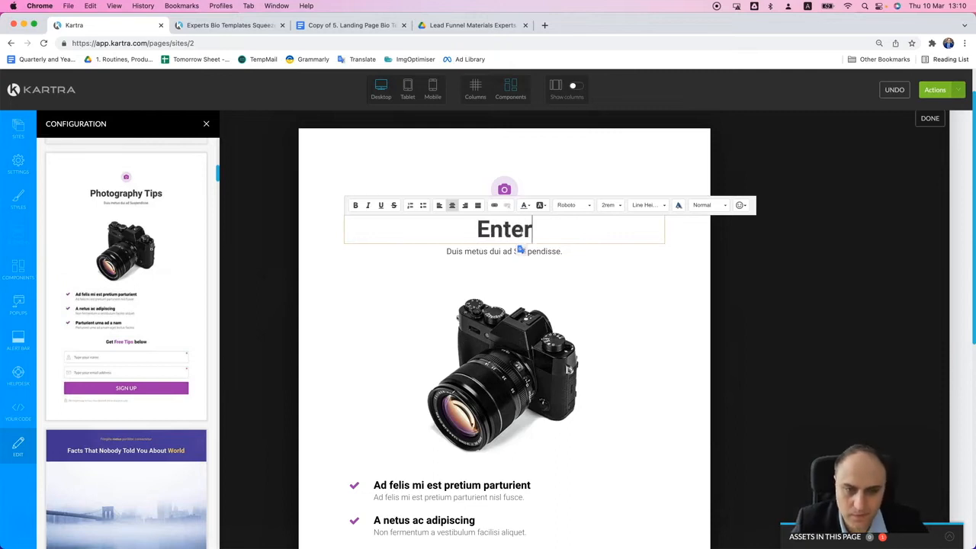
{"action": "type", "text": " your email and g"}
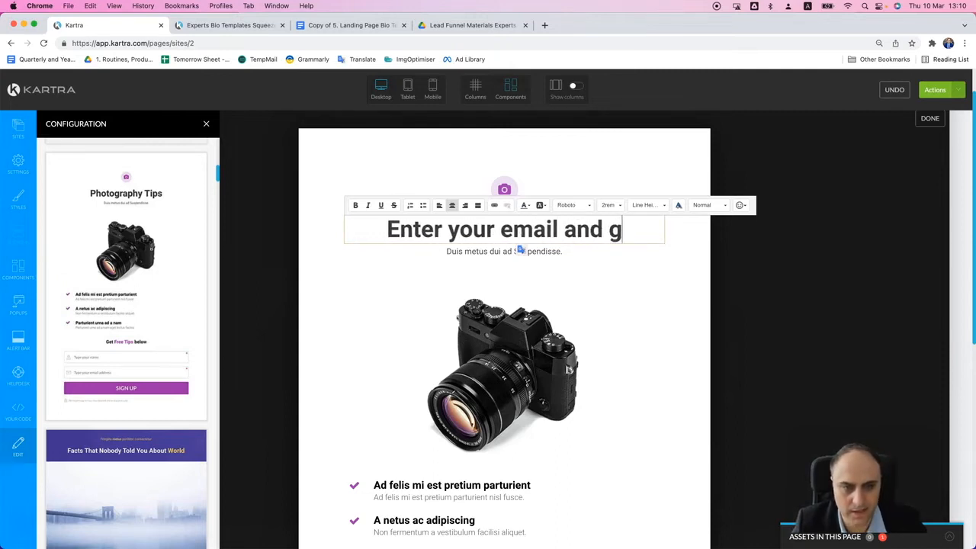
{"action": "type", "text": "et instant"}
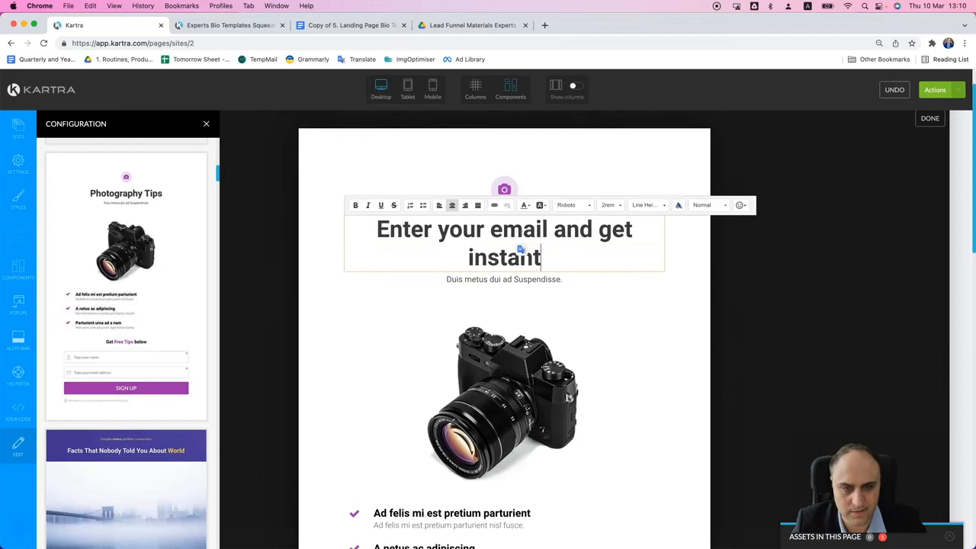
{"action": "type", "text": " acess to "}
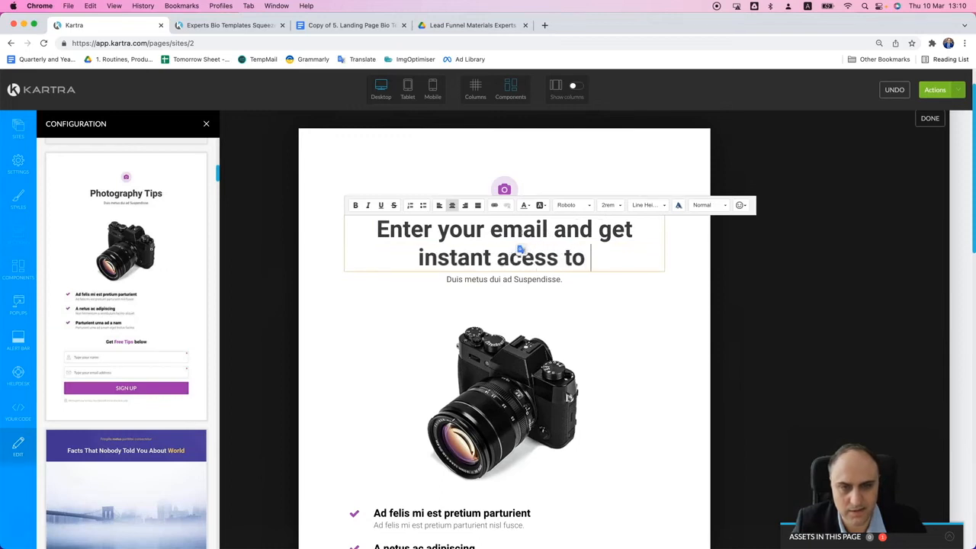
{"action": "type", "text": "the E"}
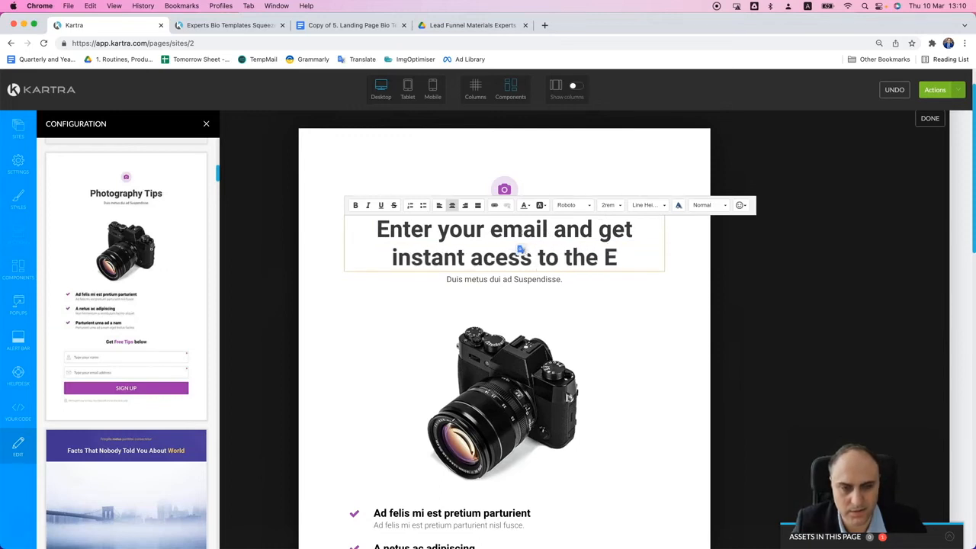
{"action": "type", "text": "xpert B"}
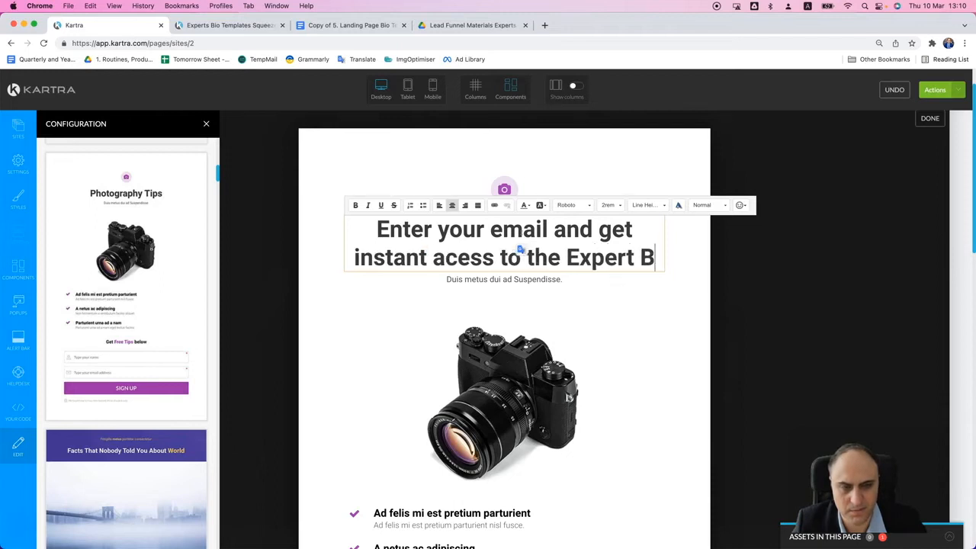
{"action": "type", "text": "io Templates"}
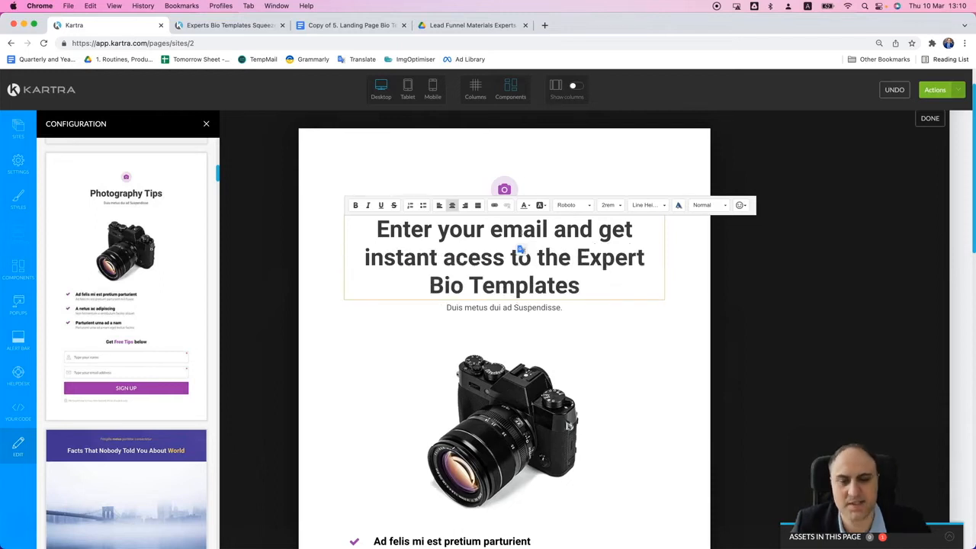
- Delete the pop-up's subtitle and replace the camera picture with the library's "41 Short and Long Fill in The Blanks Templates" image
{"action": "left_click", "coordinate": [511, 314]}
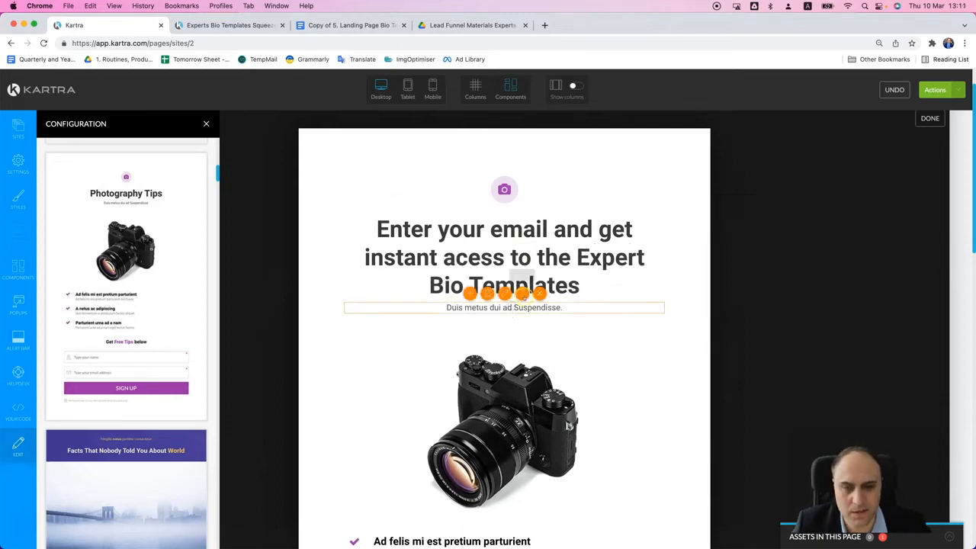
{"action": "left_click", "coordinate": [537, 293]}
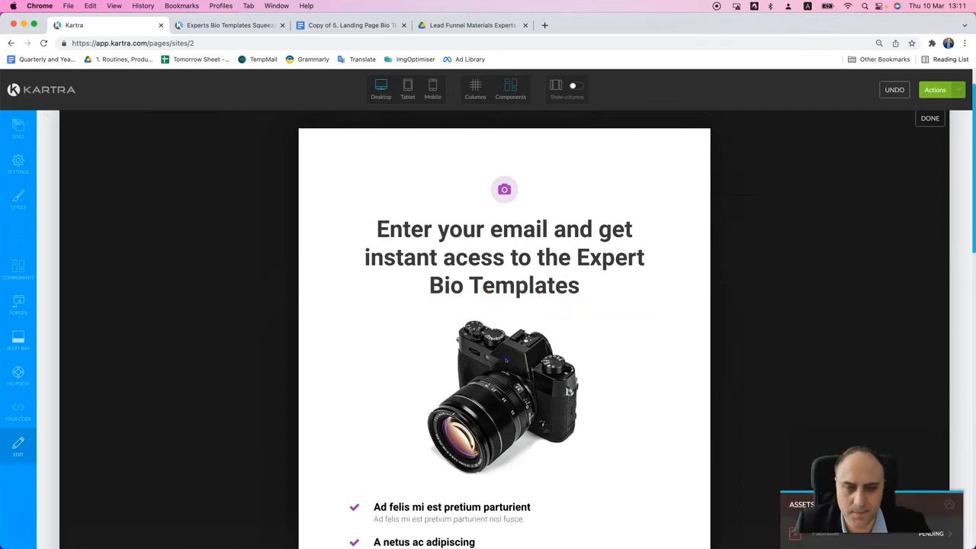
{"action": "mouse_move", "coordinate": [518, 357]}
{"action": "left_click", "coordinate": [523, 295]}
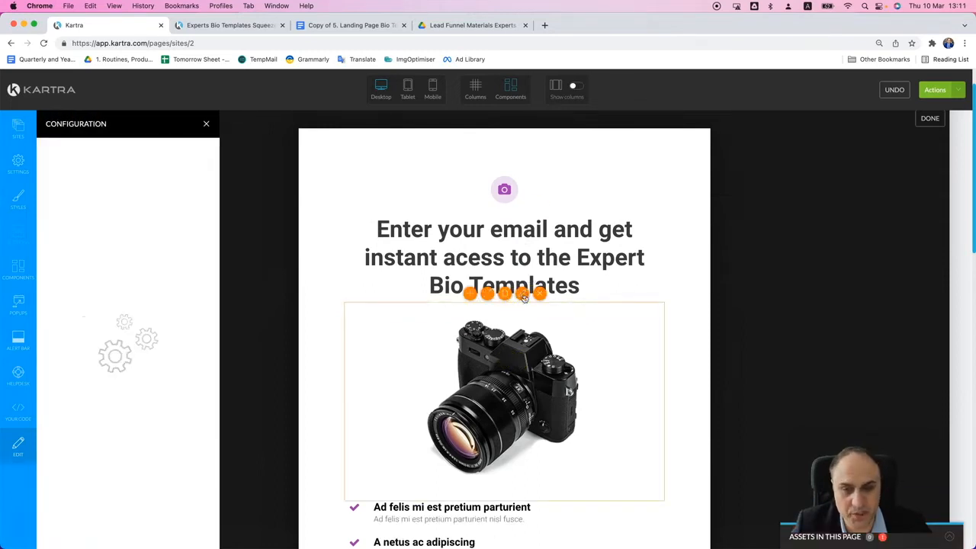
{"action": "left_click", "coordinate": [116, 195]}
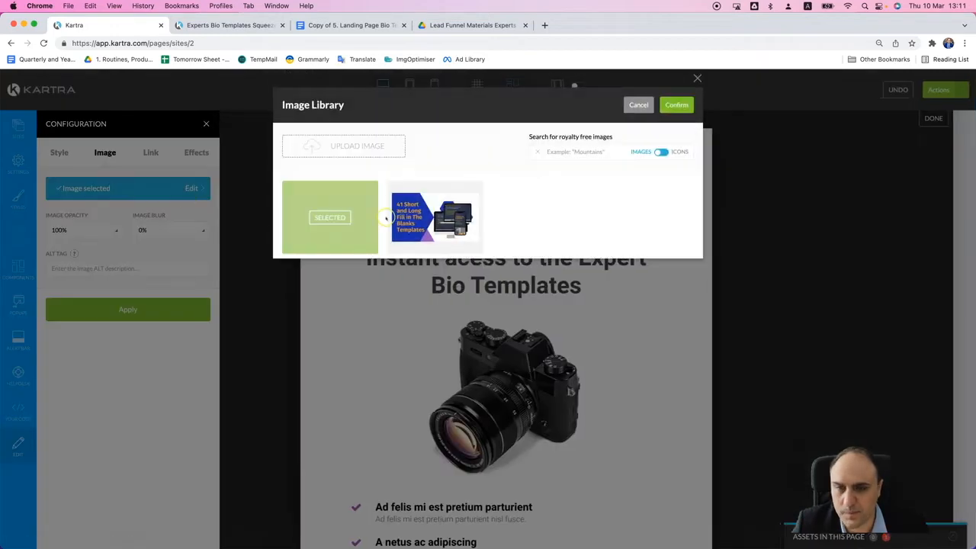
{"action": "left_click", "coordinate": [434, 218]}
{"action": "left_click", "coordinate": [675, 104]}
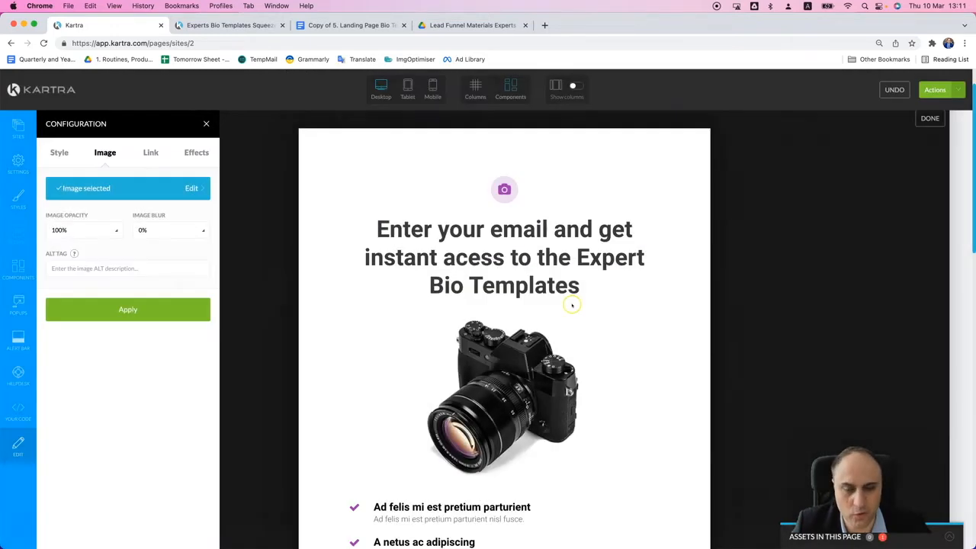
{"action": "left_click", "coordinate": [175, 309]}
- Delete the checkmark list and the "Get Free Tips below" line from the pop-up
{"action": "scroll", "coordinate": [524, 336], "scroll_direction": "down", "scroll_amount": 5}
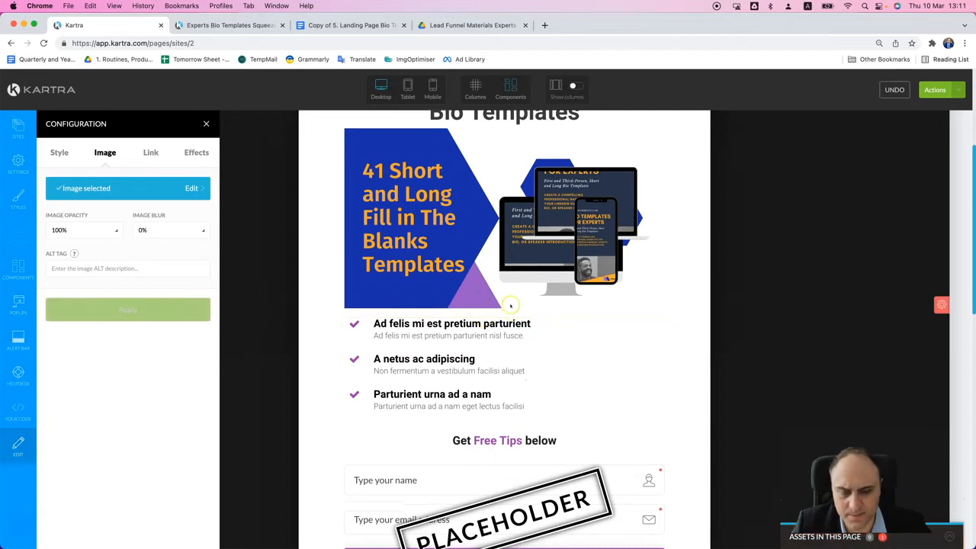
{"action": "left_click", "coordinate": [523, 310]}
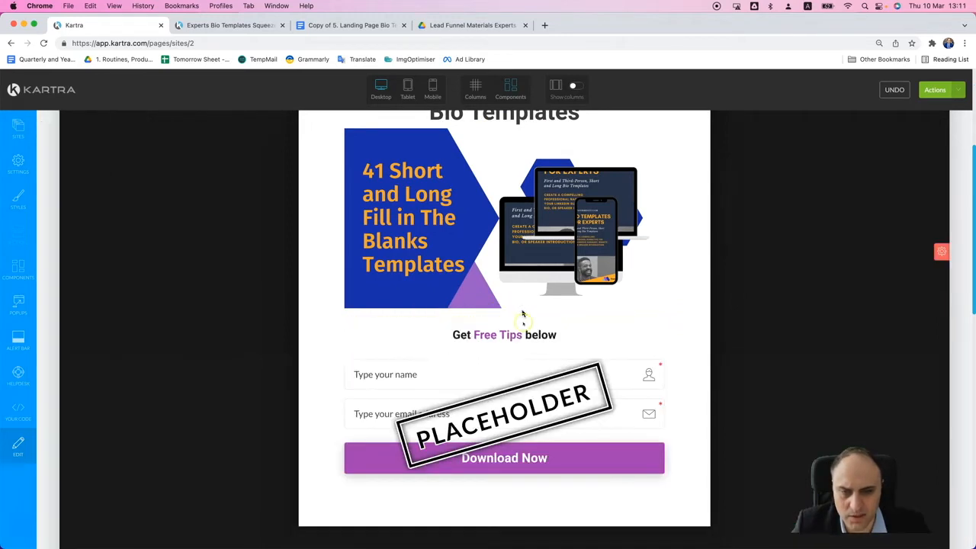
{"action": "left_click", "coordinate": [536, 322]}
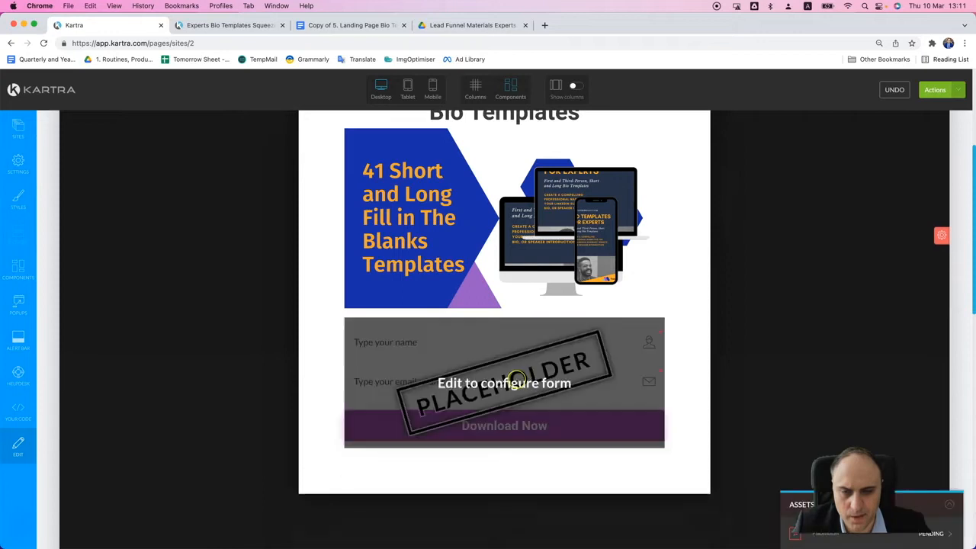
- Open the placeholder form's configuration and its choice of opt-in forms
{"action": "scroll", "coordinate": [516, 375], "scroll_direction": "up", "scroll_amount": 1}
{"action": "left_click", "coordinate": [504, 320]}
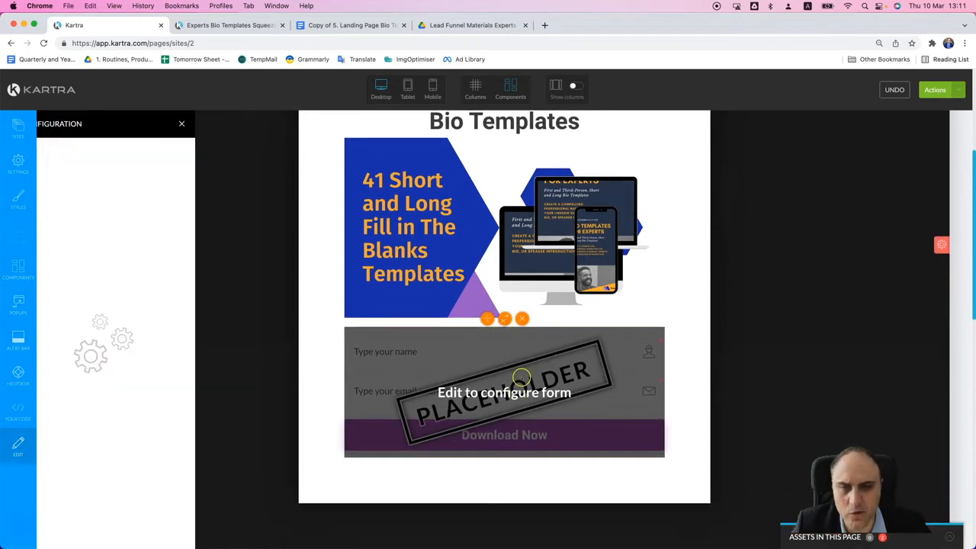
{"action": "left_click", "coordinate": [128, 194]}
{"action": "left_click", "coordinate": [127, 193]}
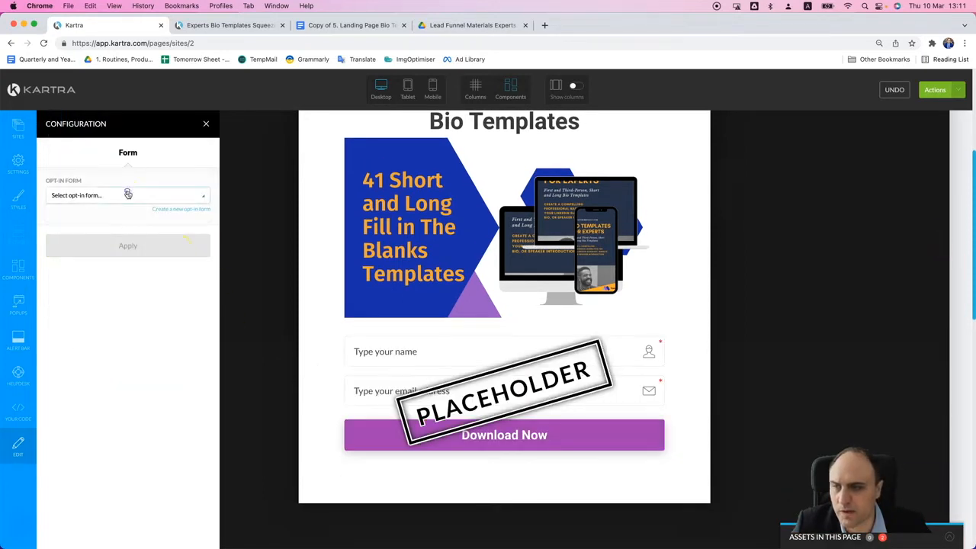
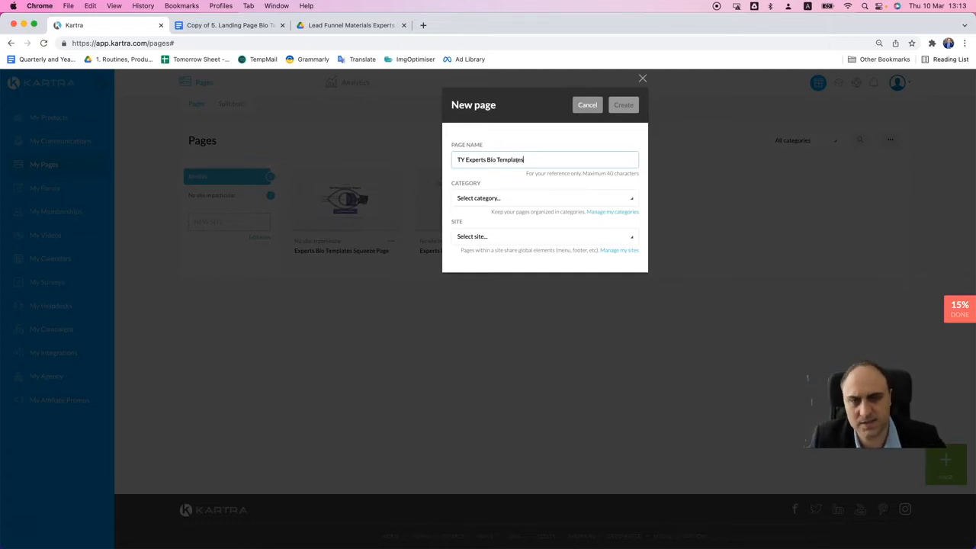
- Set the TY Experts Bio Templates page to no particular category and no particular site, and create it
{"action": "left_click", "coordinate": [506, 197]}
{"action": "left_click", "coordinate": [493, 233]}
{"action": "left_click", "coordinate": [492, 237]}
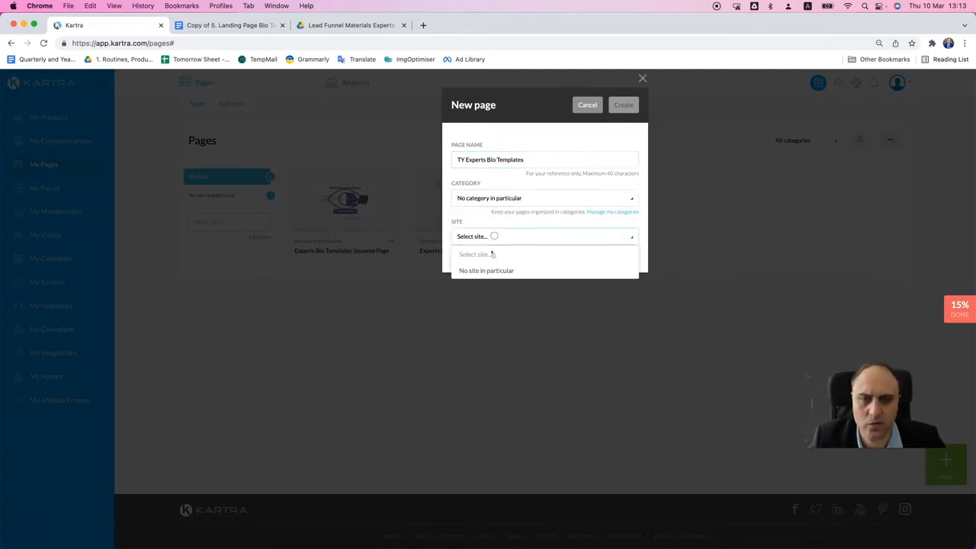
{"action": "left_click", "coordinate": [488, 272]}
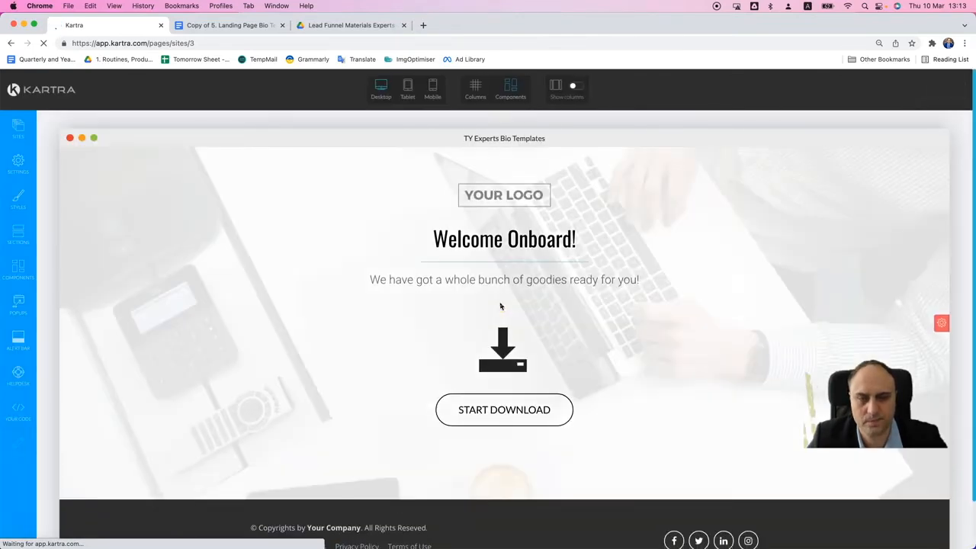
- Replace the "Welcome Onboard!" heading with the landing page document's "Success! You are all set!" line
{"action": "left_click", "coordinate": [267, 26]}
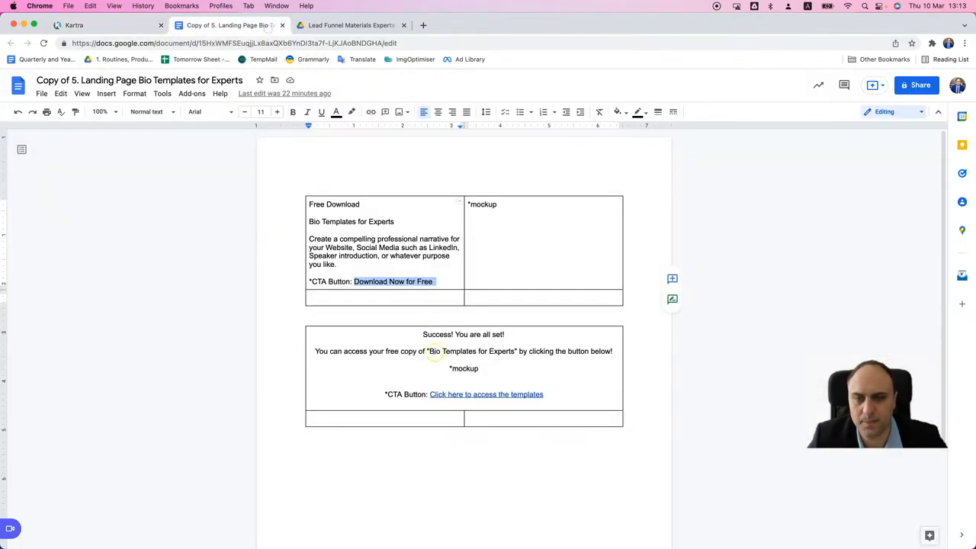
{"action": "left_click_drag", "start_coordinate": [416, 334], "coordinate": [516, 340]}
{"action": "key", "text": "super+c"}
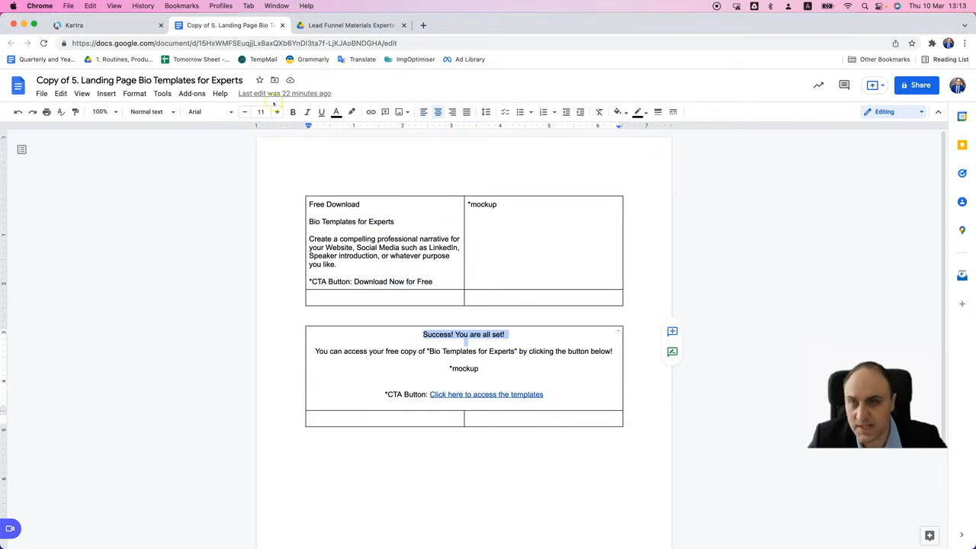
{"action": "left_click", "coordinate": [112, 26]}
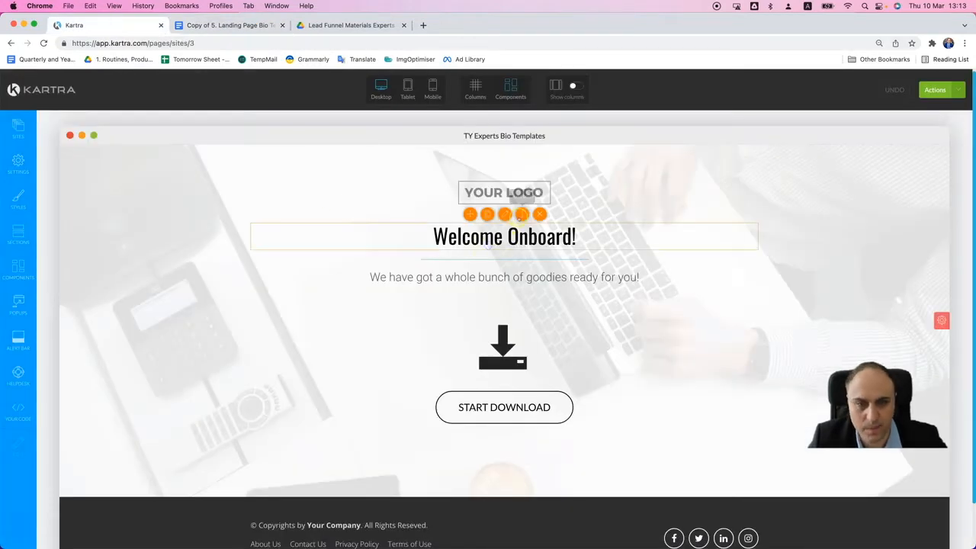
{"action": "triple_click", "coordinate": [510, 241]}
{"action": "key", "text": "super+v"}
{"action": "key", "text": "super+z"}
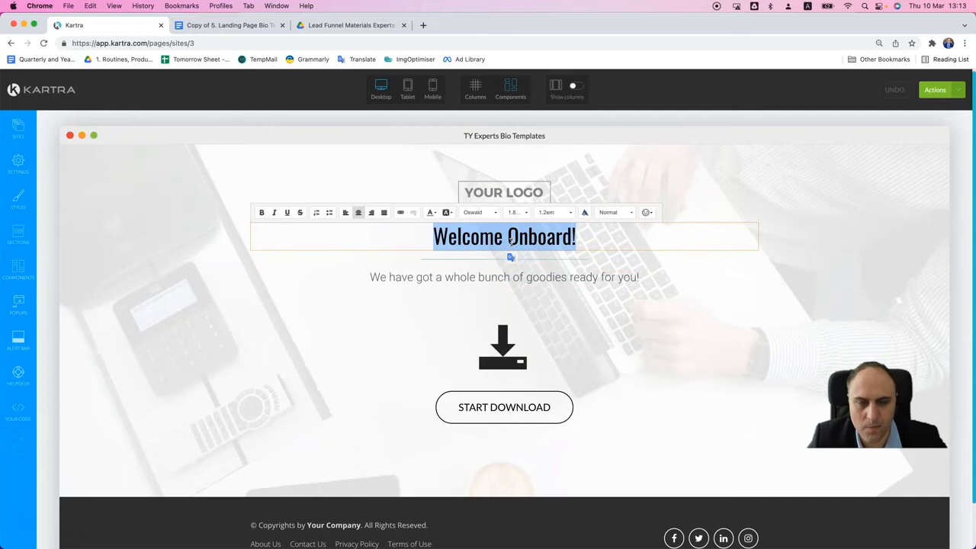
{"action": "key", "text": "super+shift+v"}
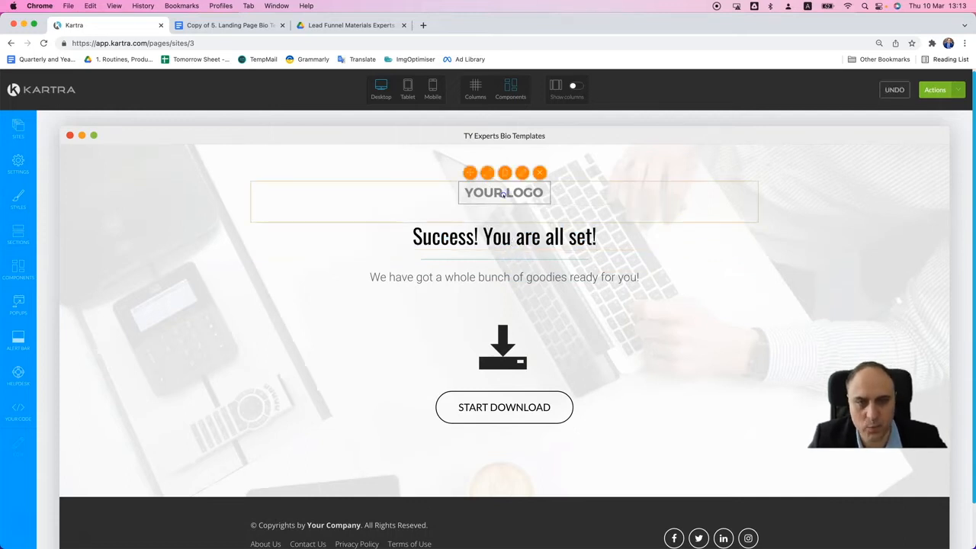
- Upload the Transform Digi Logo 3.2 image from the computer and use it in place of the YOUR LOGO placeholder
{"action": "left_click", "coordinate": [522, 170]}
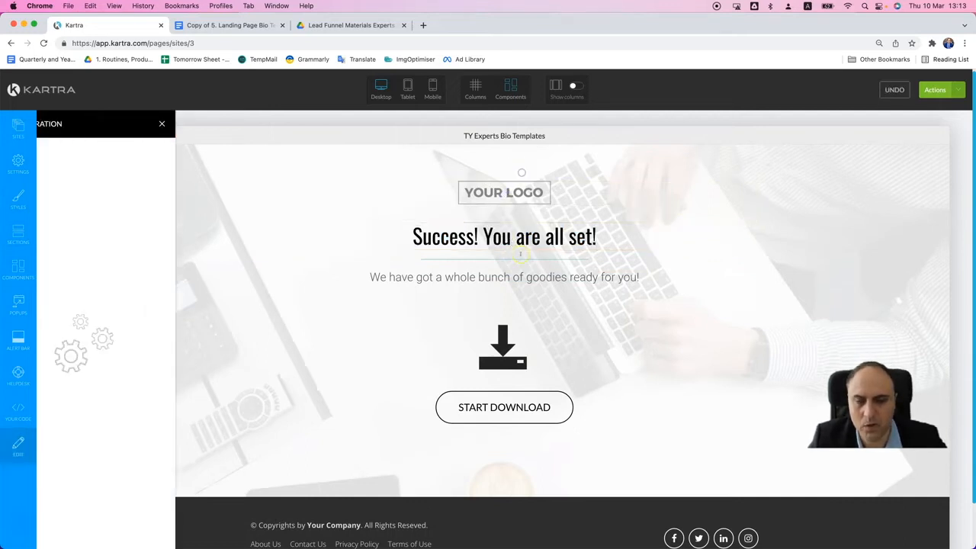
{"action": "left_click", "coordinate": [88, 189]}
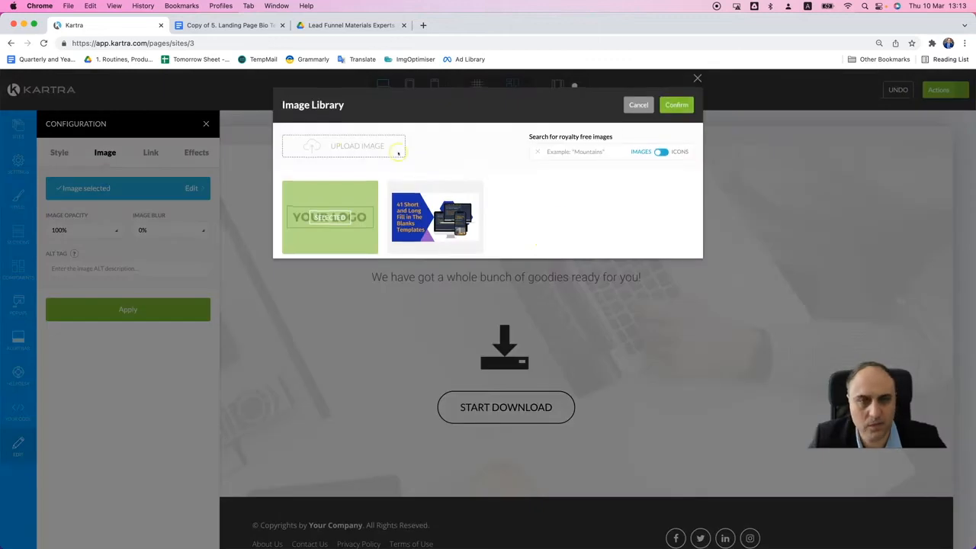
{"action": "left_click", "coordinate": [341, 149]}
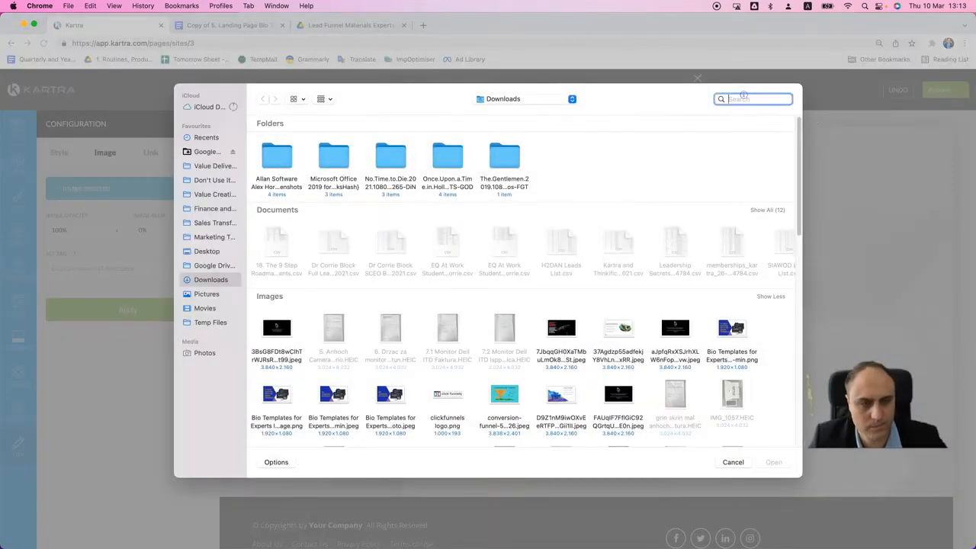
{"action": "type", "text": "logo"}
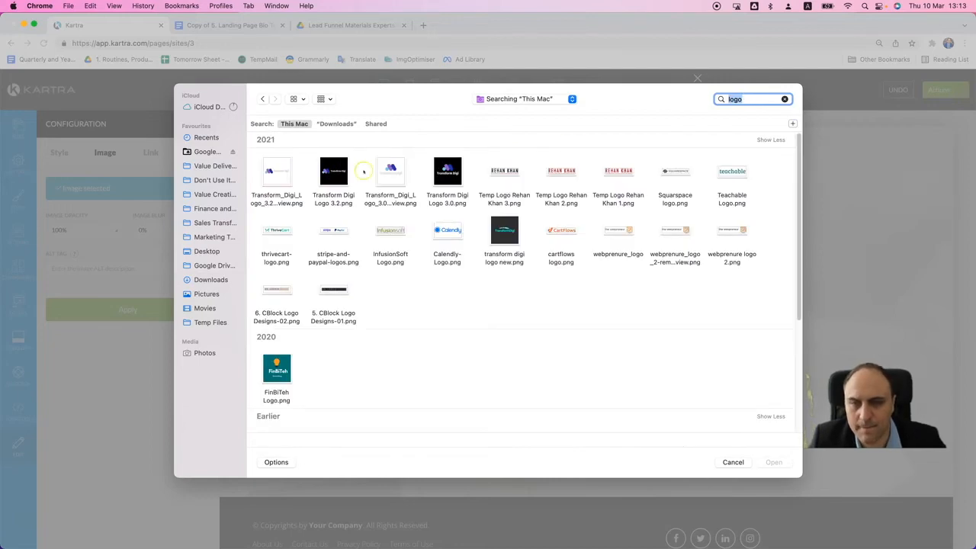
{"action": "left_click", "coordinate": [334, 171]}
{"action": "left_click", "coordinate": [774, 462]}
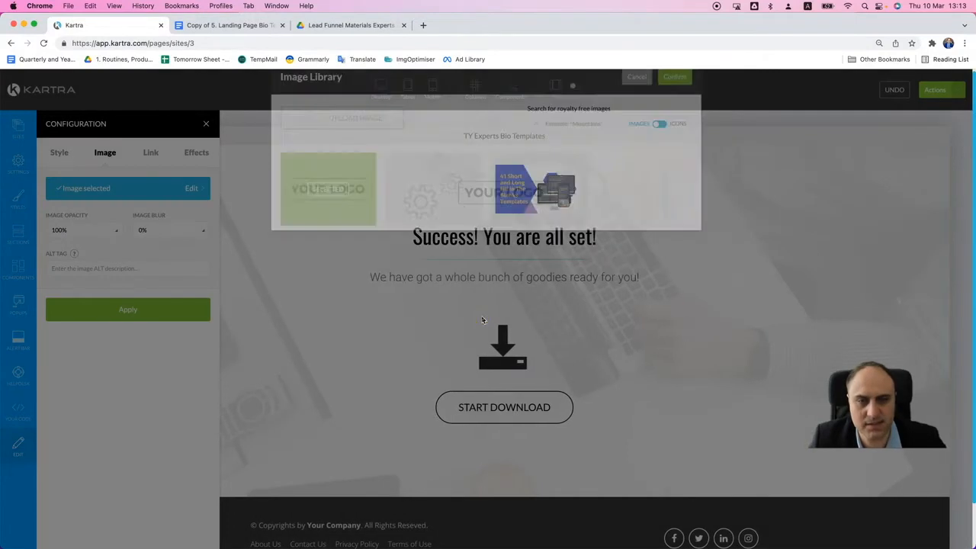
{"action": "left_click", "coordinate": [441, 222]}
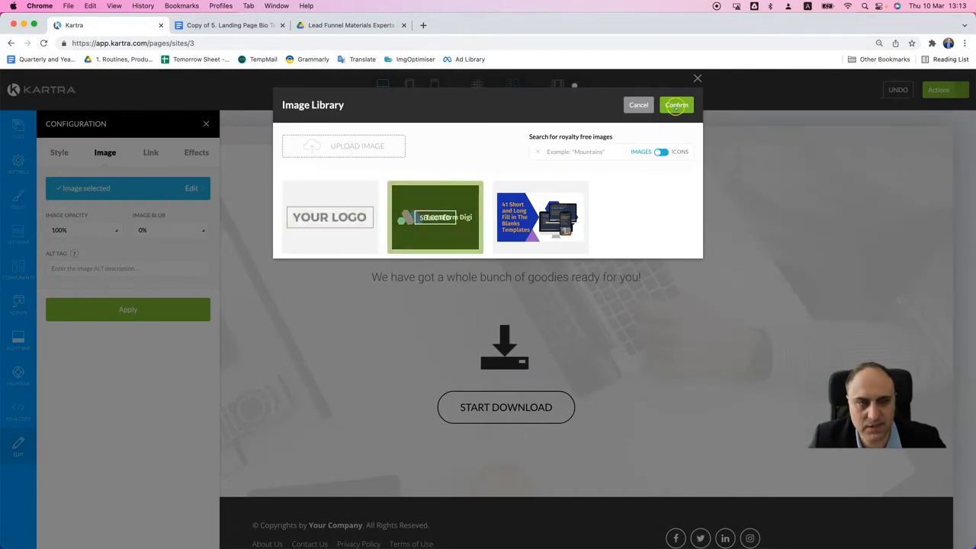
{"action": "left_click", "coordinate": [676, 105]}
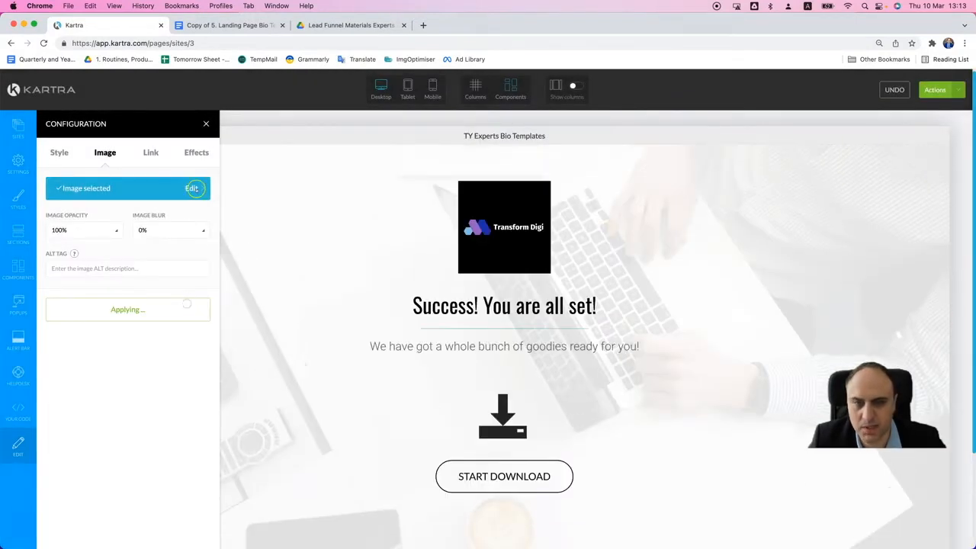
{"action": "left_click", "coordinate": [206, 123]}
- Shrink the logo image above the heading and delete it from the page
{"action": "mouse_move", "coordinate": [512, 183]}
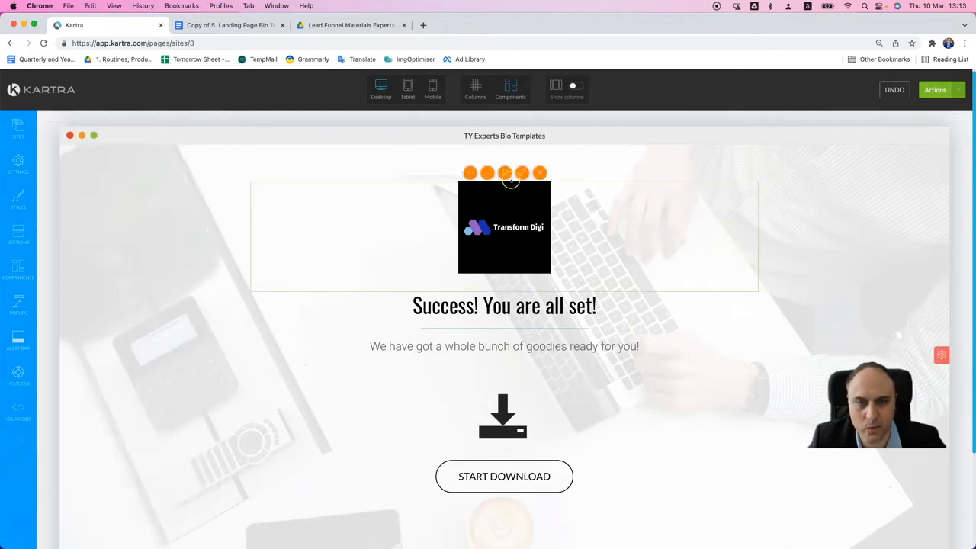
{"action": "left_click_drag", "start_coordinate": [492, 187], "coordinate": [487, 188]}
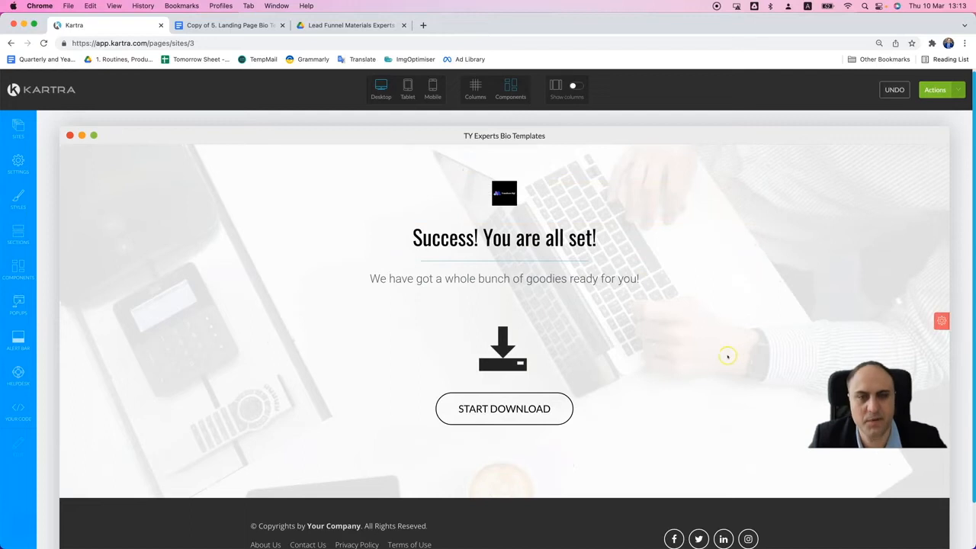
{"action": "mouse_move", "coordinate": [502, 190]}
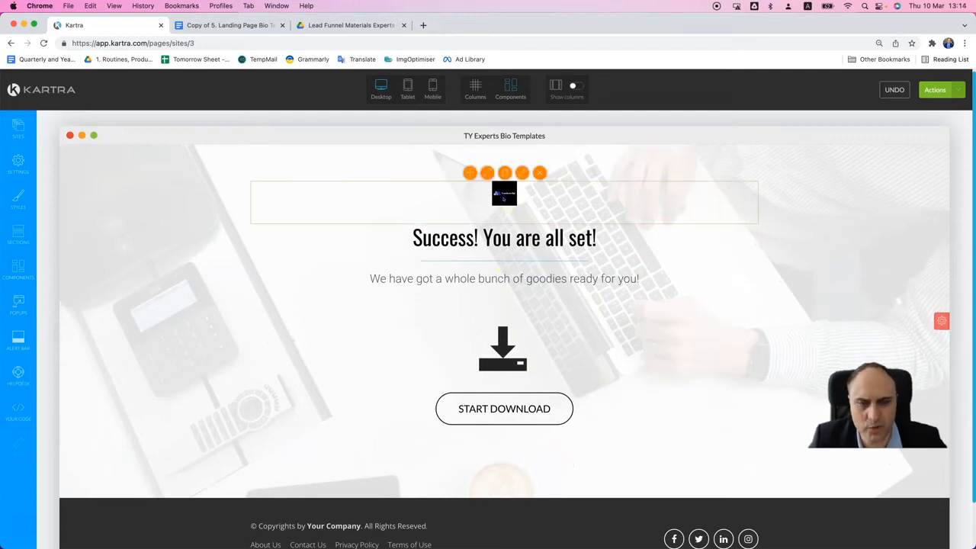
{"action": "left_click", "coordinate": [487, 174]}
{"action": "left_click_drag", "start_coordinate": [487, 187], "coordinate": [488, 187]}
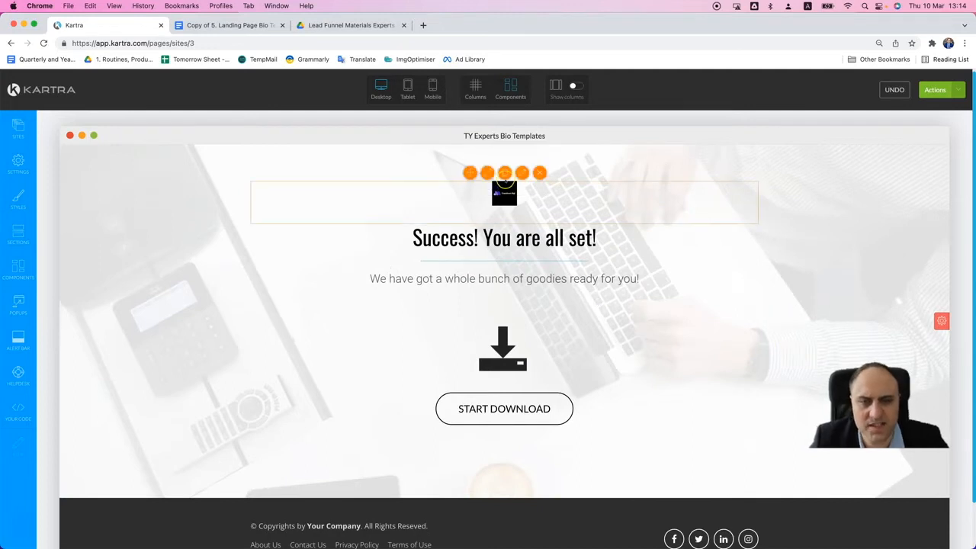
{"action": "mouse_move", "coordinate": [509, 187]}
{"action": "left_click", "coordinate": [540, 173]}
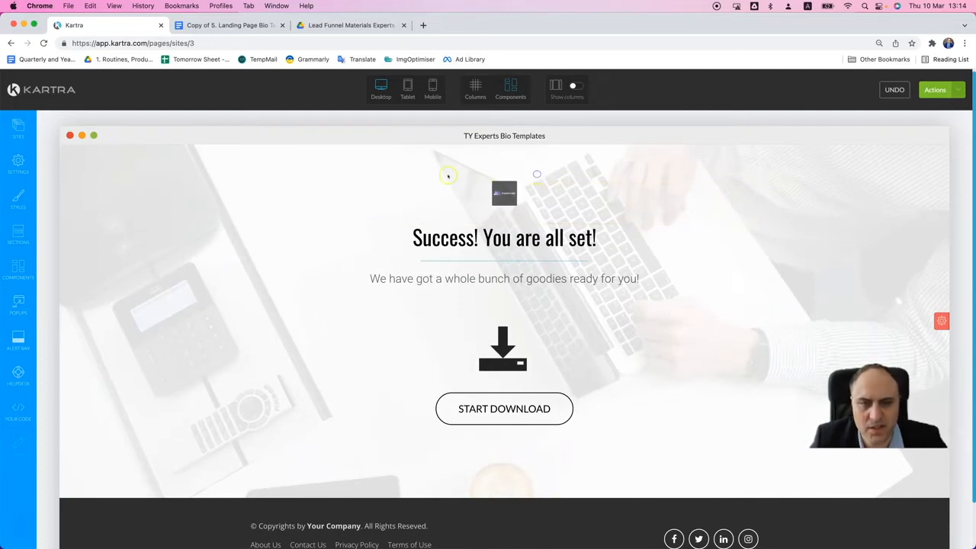
- Replace the subtitle with the document's line "You can access your free copy of "Bio Templates for Experts" by clicking the button below!"
{"action": "left_click", "coordinate": [243, 26]}
{"action": "left_click_drag", "start_coordinate": [310, 351], "coordinate": [611, 352]}
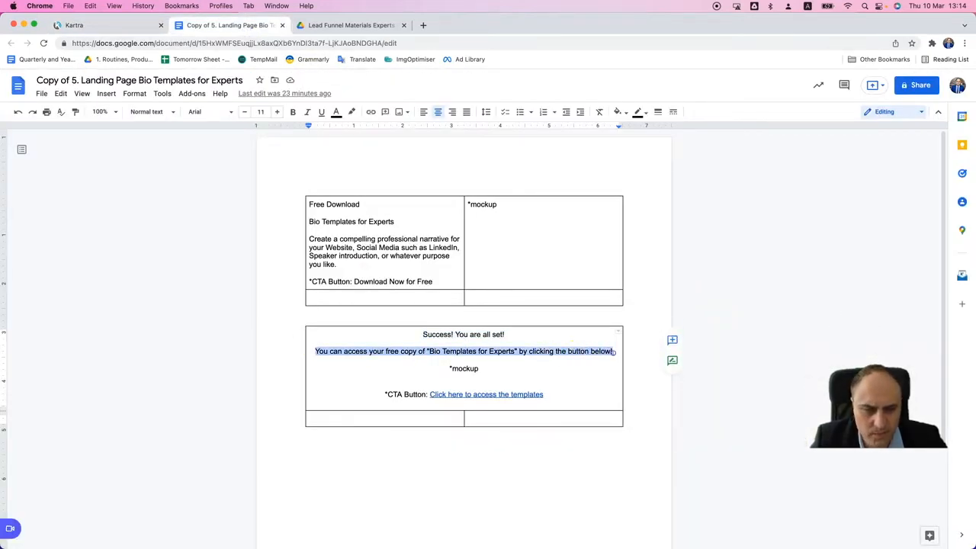
{"action": "key", "text": "super+c"}
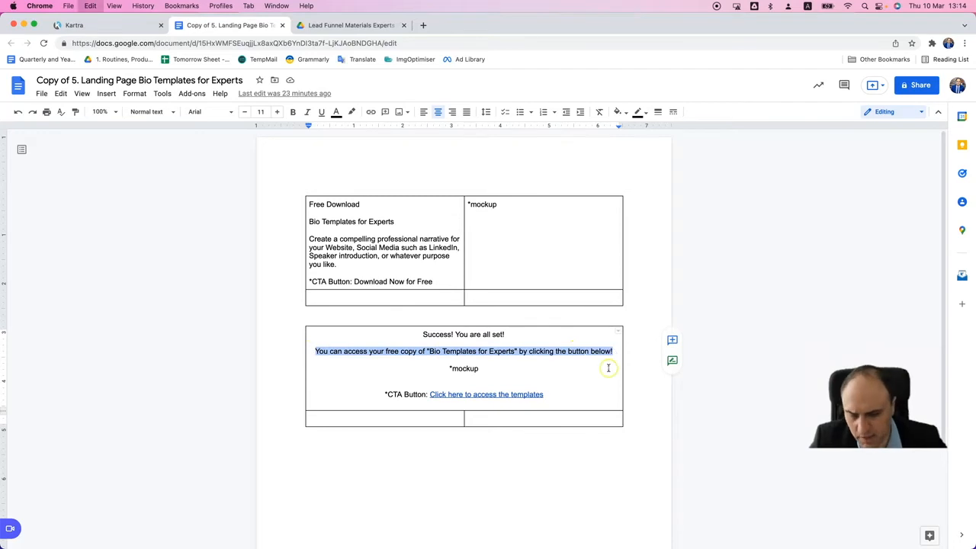
{"action": "left_click", "coordinate": [127, 26]}
{"action": "left_click", "coordinate": [519, 221]}
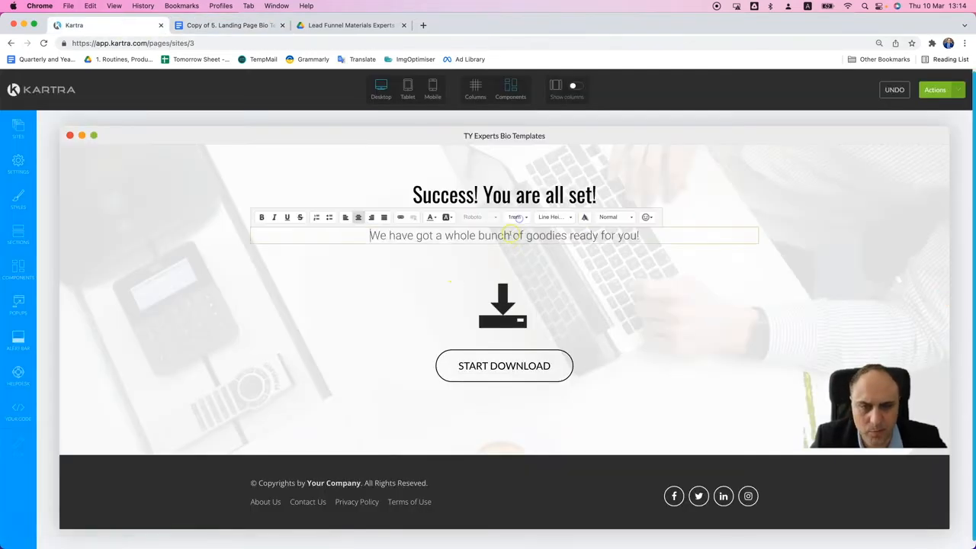
{"action": "key", "text": "super+a"}
{"action": "key", "text": "super+v"}
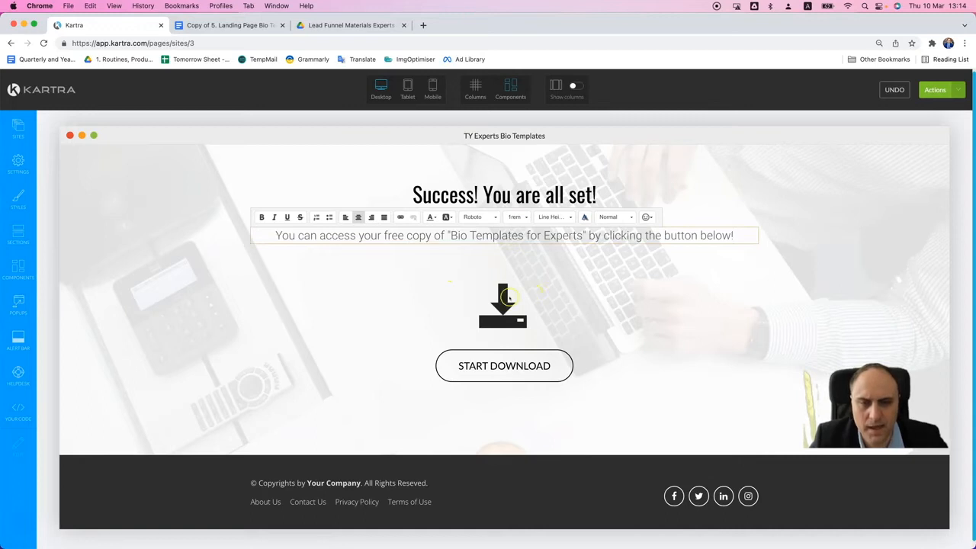
{"action": "left_click", "coordinate": [524, 332]}
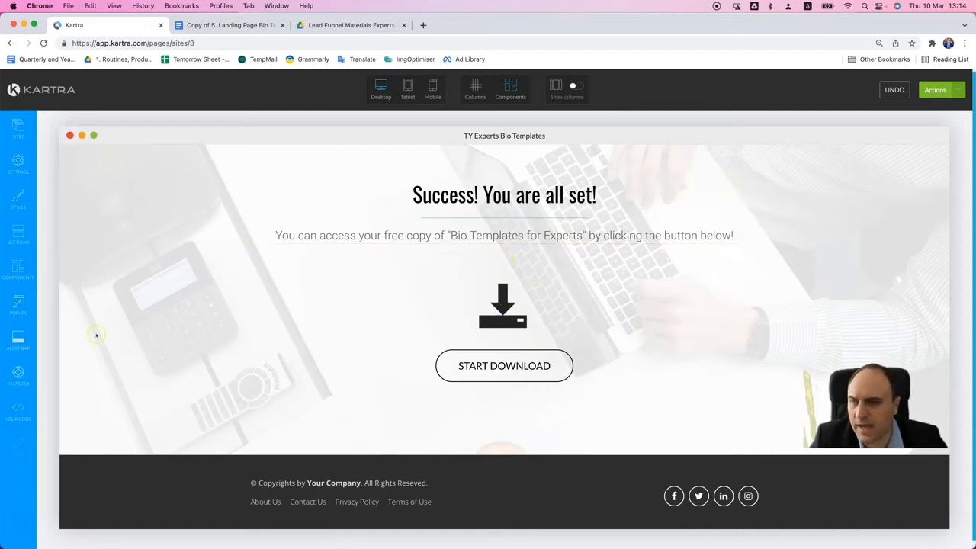
- Add an image component between the subtitle and the download icon
{"action": "left_click", "coordinate": [17, 272]}
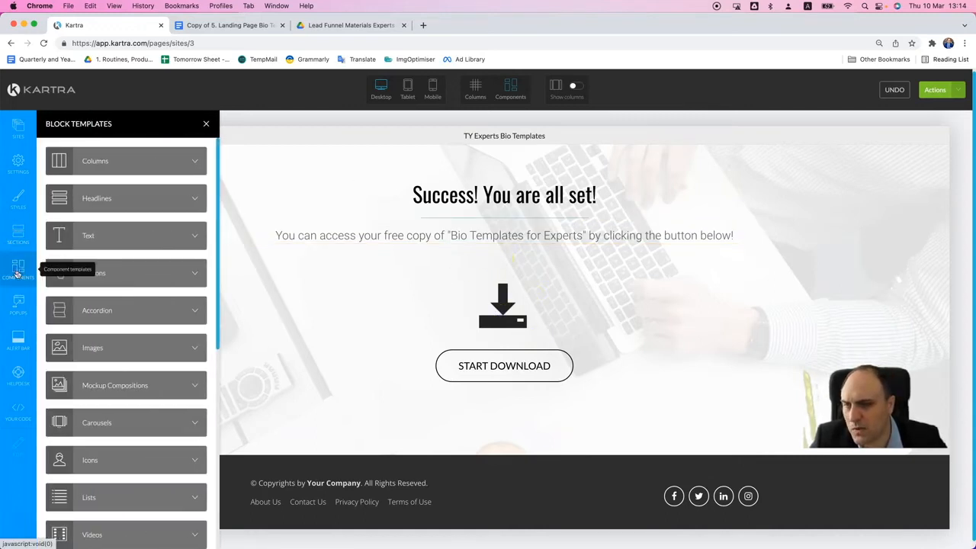
{"action": "left_click", "coordinate": [148, 343]}
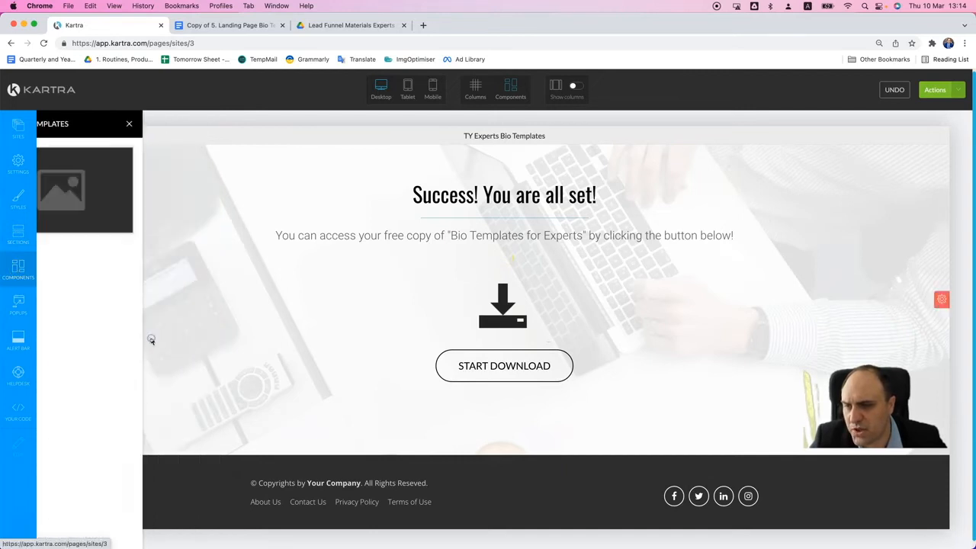
{"action": "left_click_drag", "start_coordinate": [134, 193], "coordinate": [505, 280]}
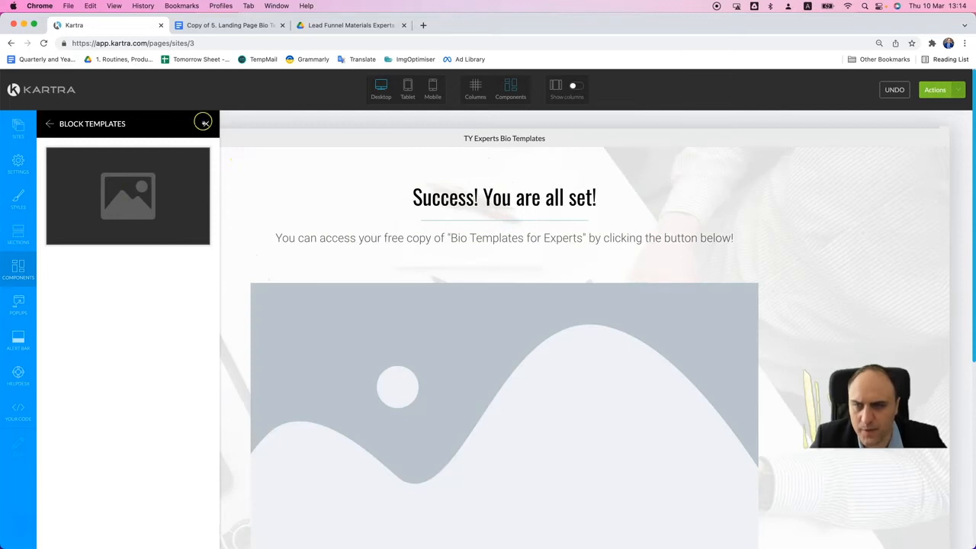
{"action": "left_click", "coordinate": [206, 123]}
- Set the new image component to the library's "41 Short and Long Fill in The Blanks Templates" picture
{"action": "left_click", "coordinate": [522, 275]}
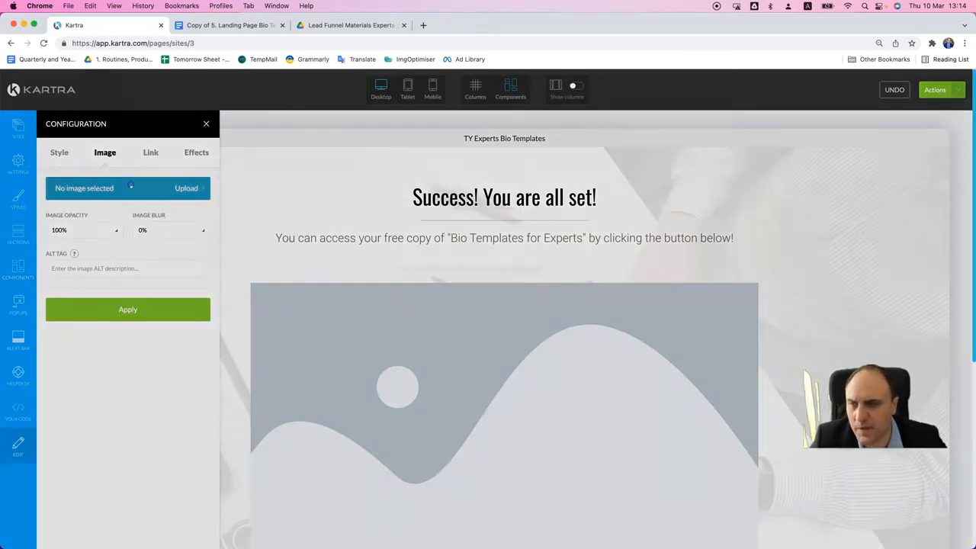
{"action": "left_click", "coordinate": [130, 185]}
{"action": "left_click", "coordinate": [432, 223]}
{"action": "left_click", "coordinate": [673, 101]}
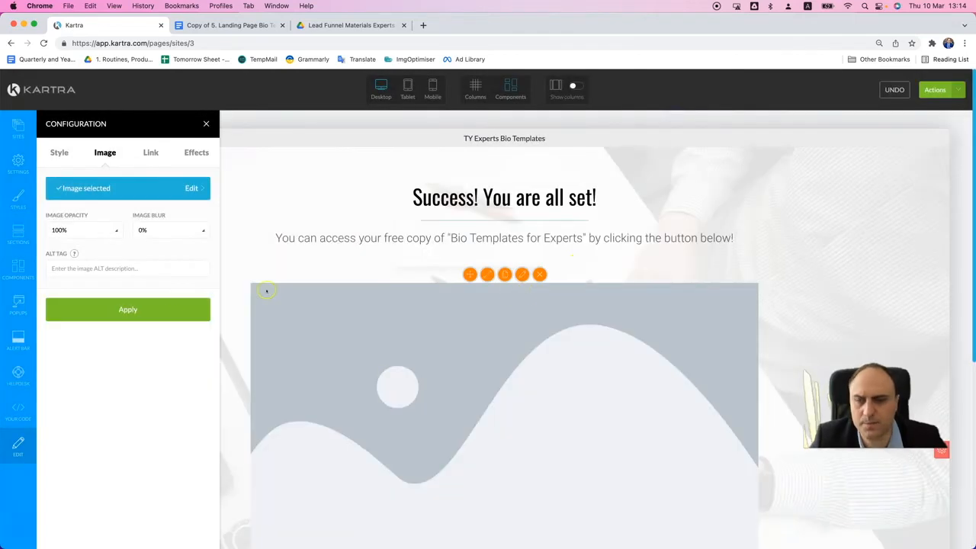
{"action": "left_click", "coordinate": [152, 311]}
{"action": "left_click", "coordinate": [206, 123]}
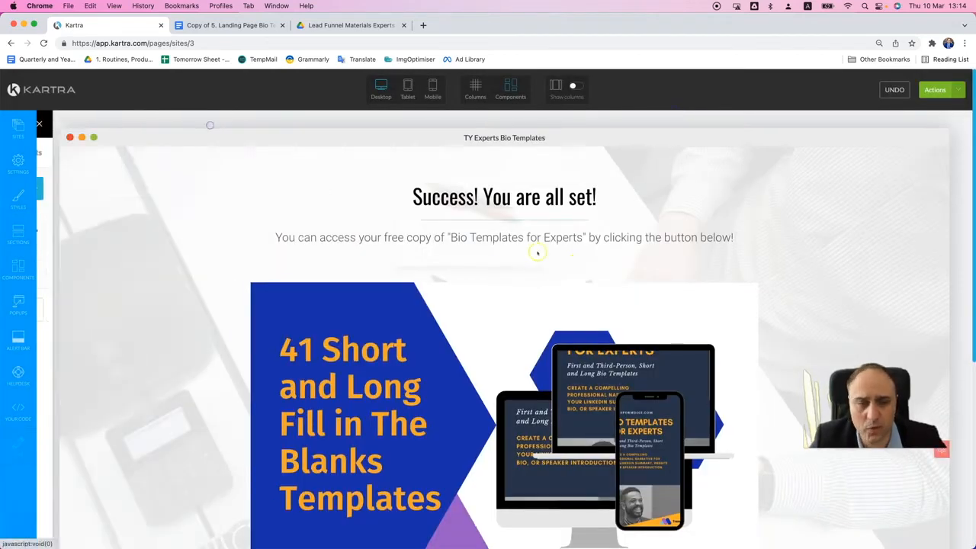
- Resize the templates mockup image to 45%
{"action": "scroll", "coordinate": [514, 264], "scroll_direction": "down", "scroll_amount": 5}
{"action": "scroll", "coordinate": [338, 199], "scroll_direction": "up", "scroll_amount": 2}
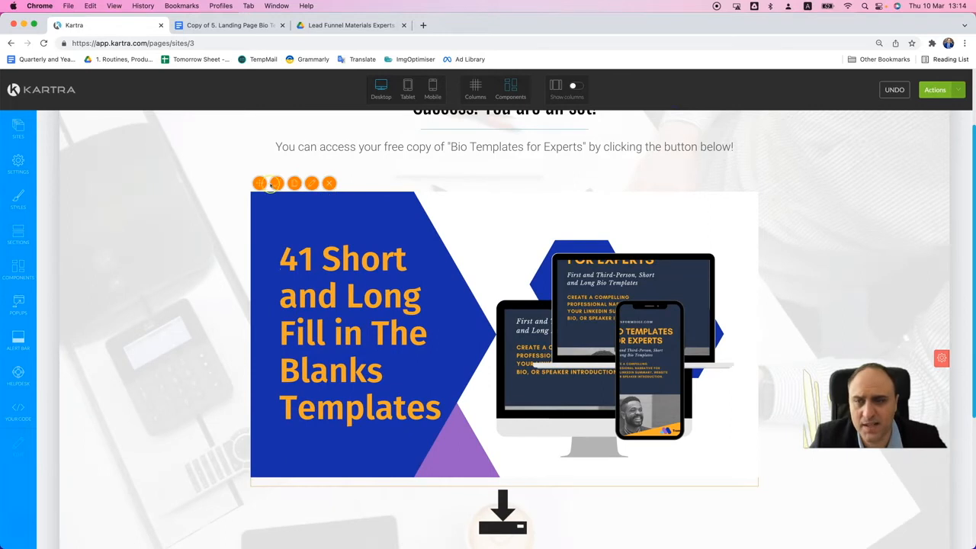
{"action": "left_click", "coordinate": [275, 184]}
{"action": "left_click_drag", "start_coordinate": [277, 199], "coordinate": [276, 198]}
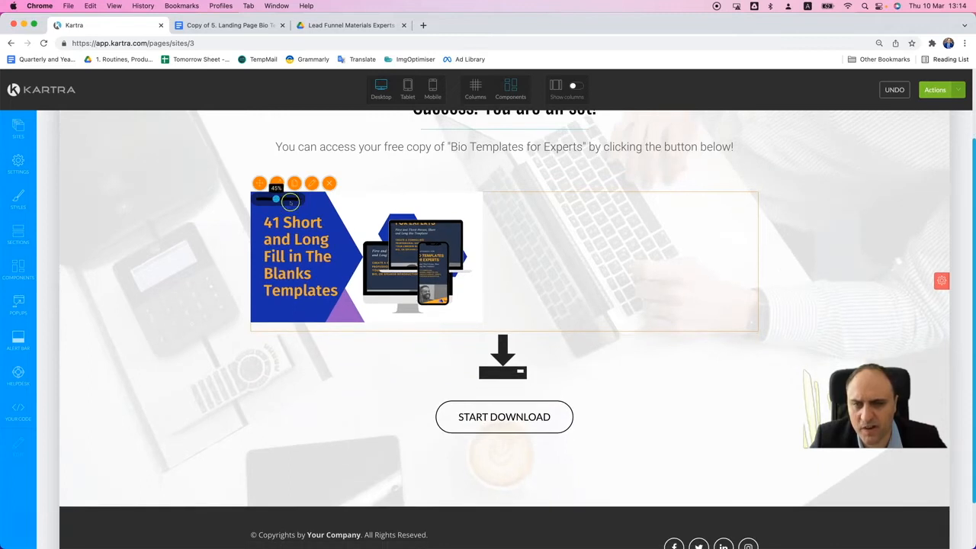
- Center-align the templates mockup image and apply the style change
{"action": "left_click", "coordinate": [311, 183]}
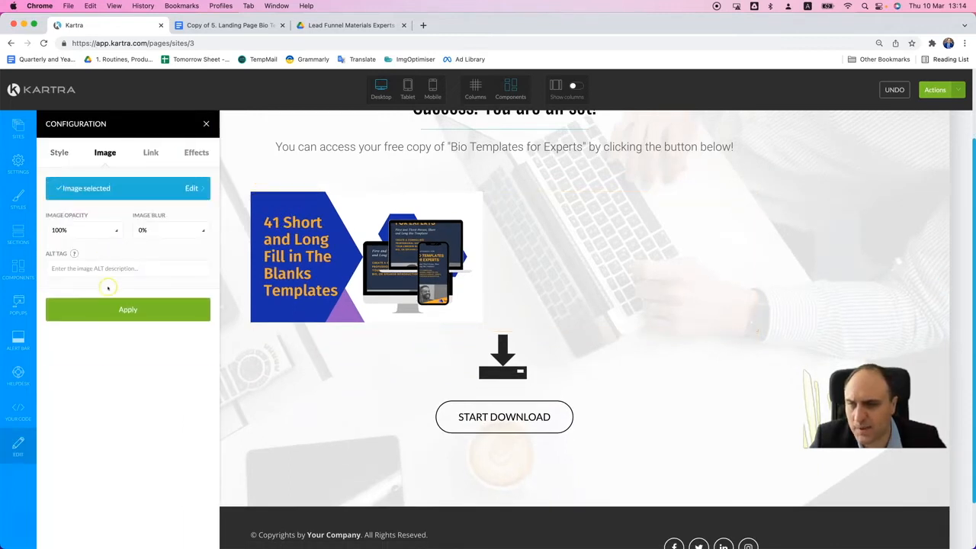
{"action": "left_click", "coordinate": [58, 152]}
{"action": "left_click", "coordinate": [84, 300]}
{"action": "left_click", "coordinate": [127, 350]}
{"action": "left_click", "coordinate": [201, 127]}
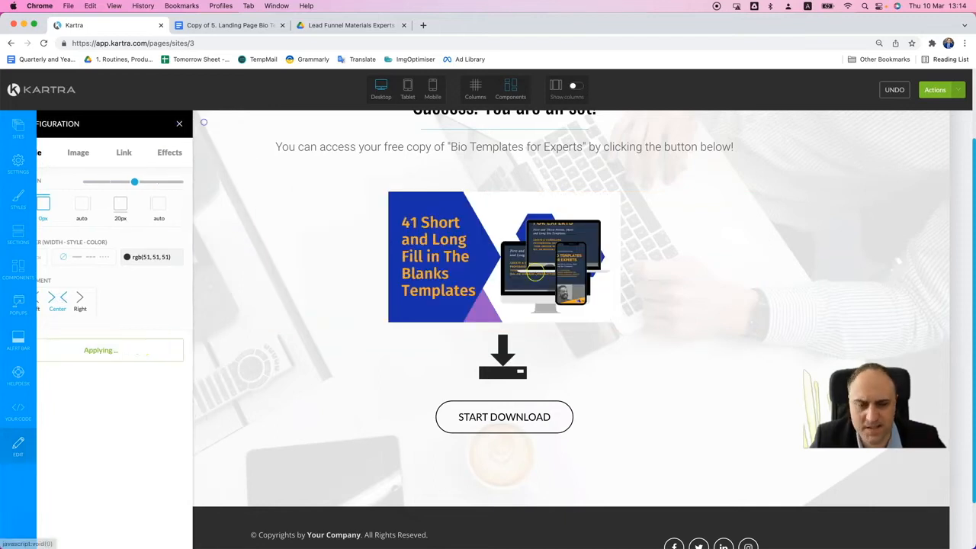
{"action": "scroll", "coordinate": [681, 338], "scroll_direction": "down", "scroll_amount": 2}
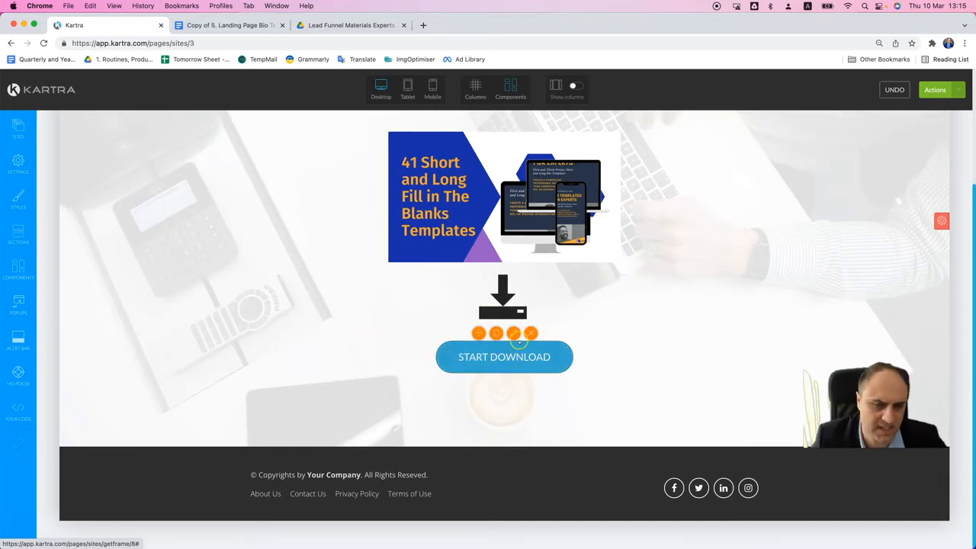
- Open the link settings of the START DOWNLOAD button
{"action": "left_click", "coordinate": [514, 334]}
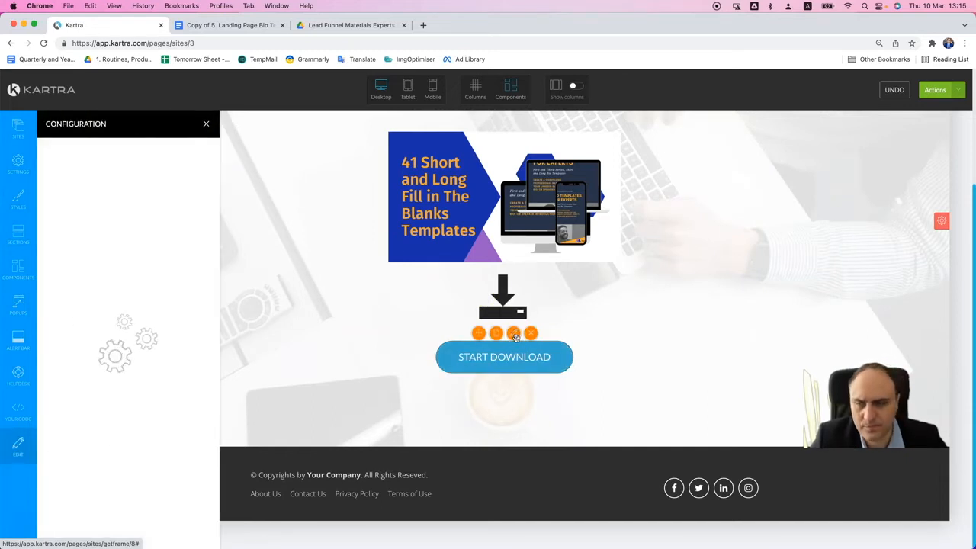
{"action": "left_click", "coordinate": [164, 153]}
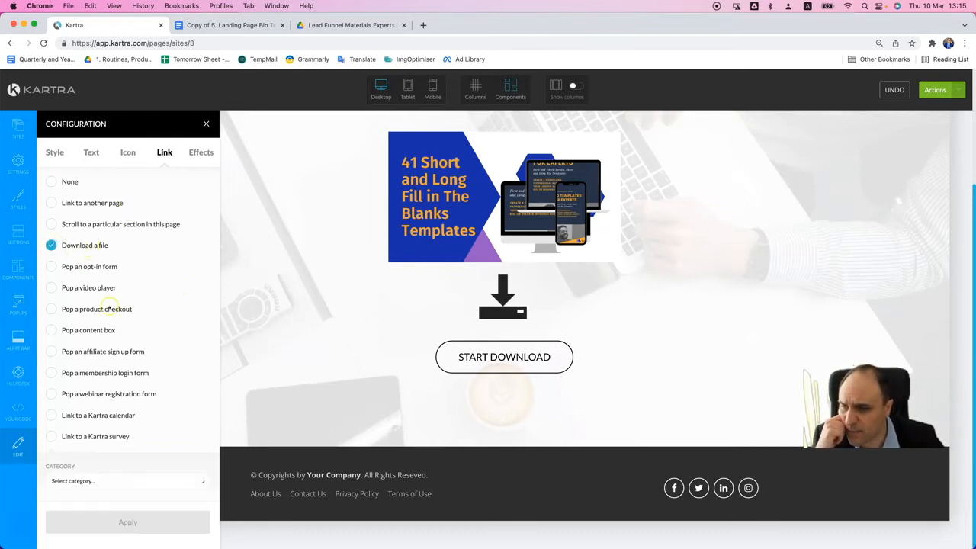
{"action": "left_click", "coordinate": [151, 482]}
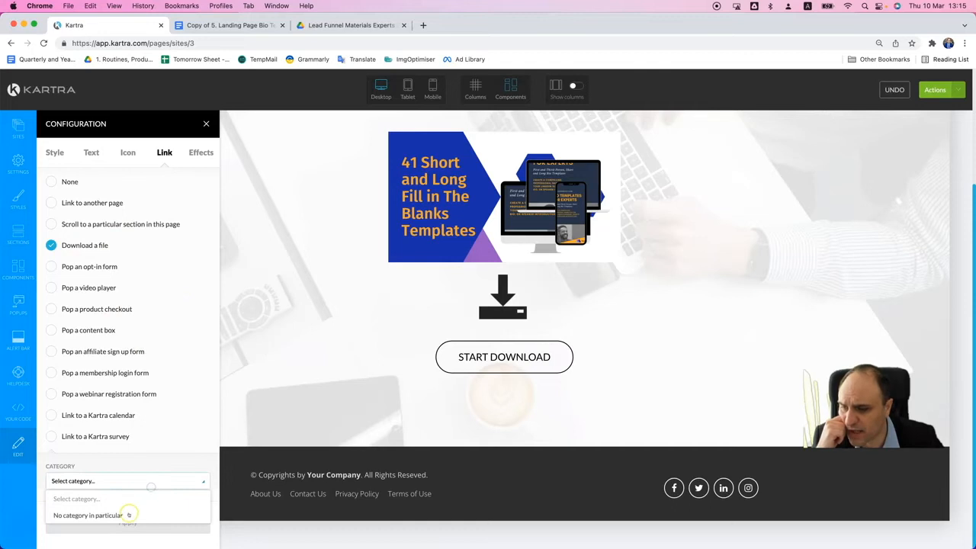
{"action": "left_click", "coordinate": [128, 516]}
{"action": "scroll", "coordinate": [118, 496], "scroll_direction": "down", "scroll_amount": 1}
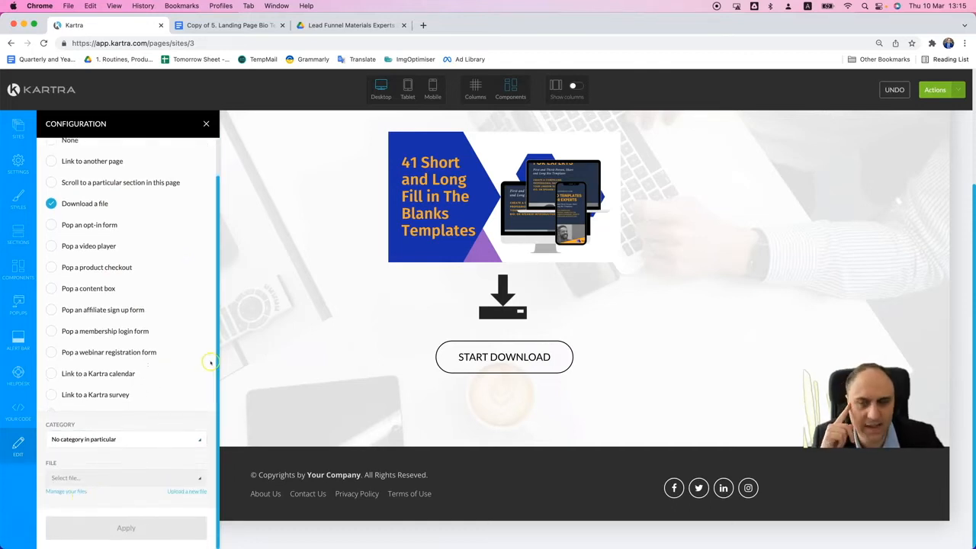
{"action": "scroll", "coordinate": [192, 312], "scroll_direction": "up", "scroll_amount": 2}
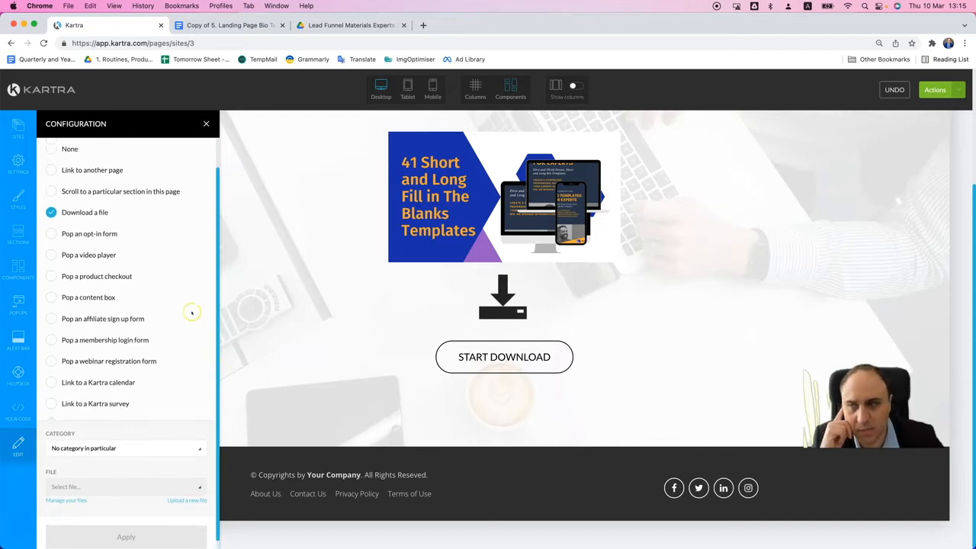
- Set the START DOWNLOAD button to link to another page through an external custom URL
{"action": "left_click", "coordinate": [108, 201]}
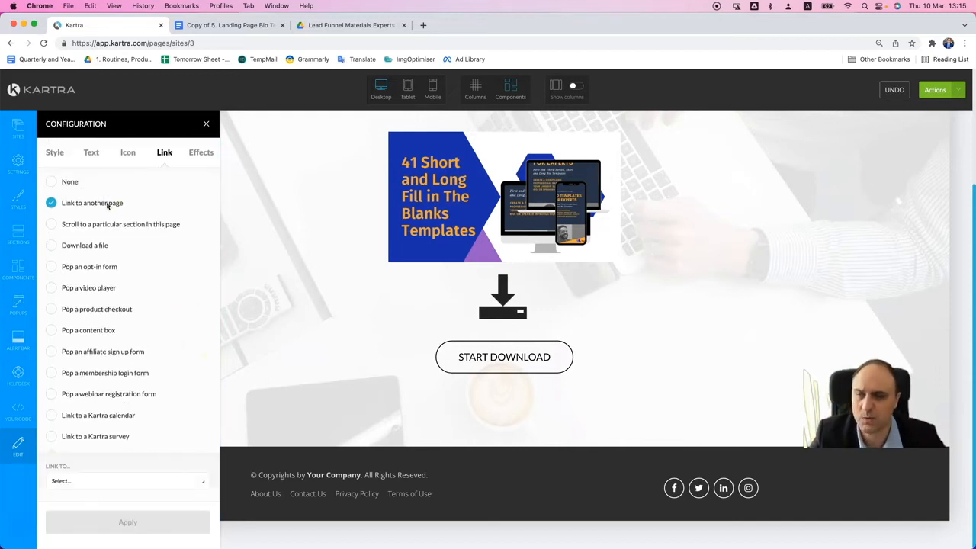
{"action": "left_click", "coordinate": [141, 479]}
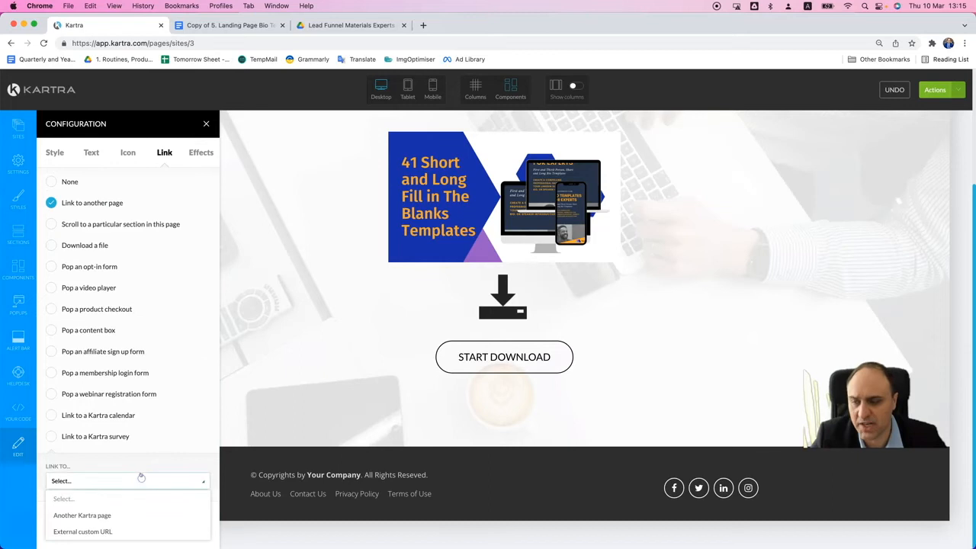
{"action": "left_click", "coordinate": [98, 531]}
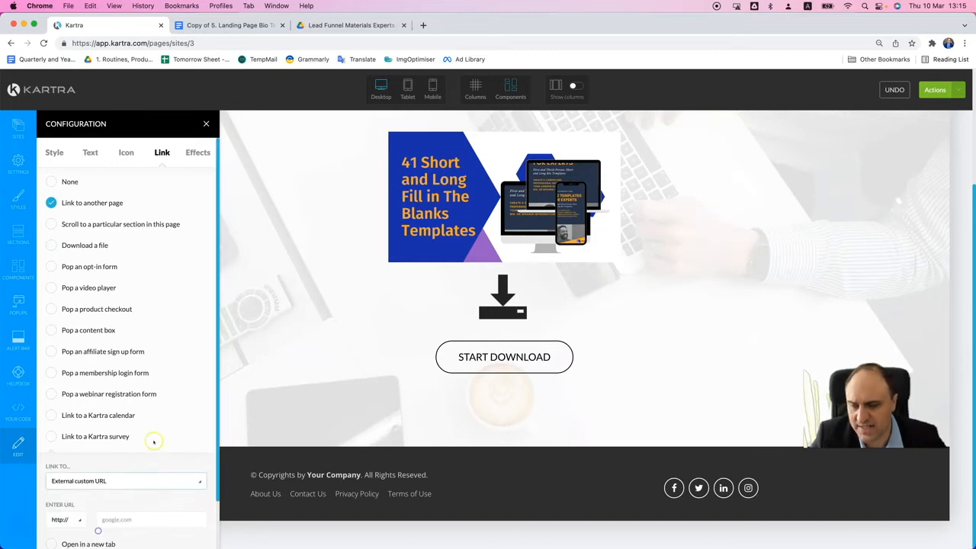
{"action": "scroll", "coordinate": [164, 427], "scroll_direction": "down", "scroll_amount": 1}
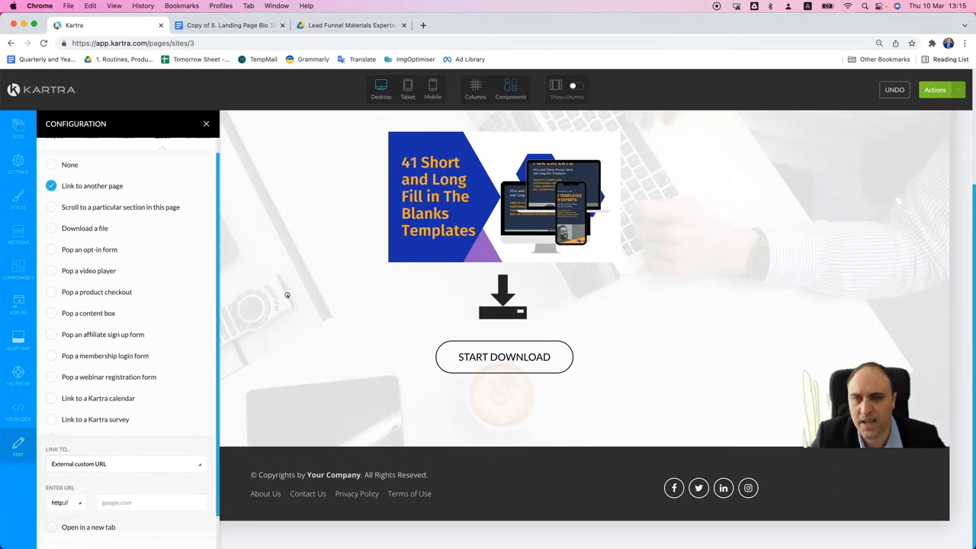
- Switch to the landing page document in Google Docs and copy the link behind "Click here to access the templates"
{"action": "left_click", "coordinate": [244, 25]}
{"action": "left_click", "coordinate": [470, 394]}
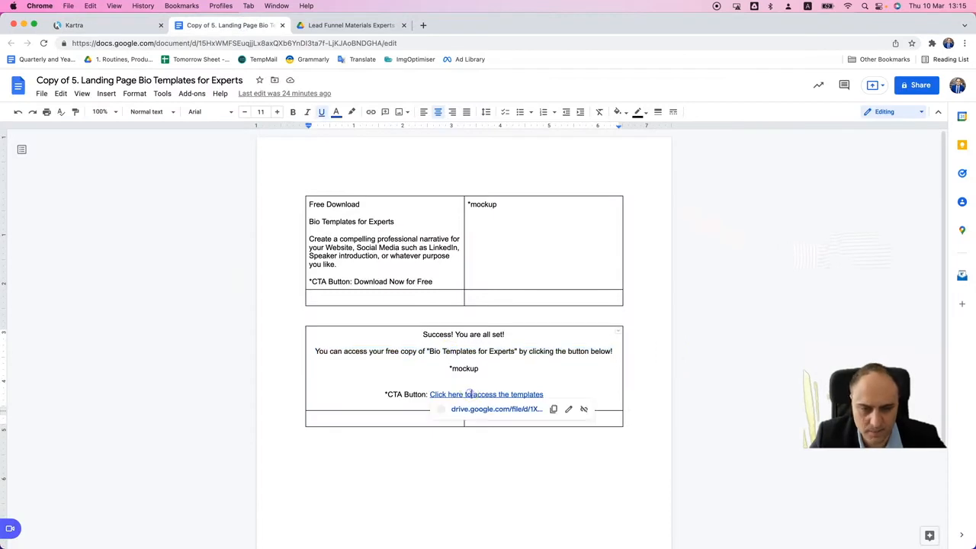
{"action": "left_click", "coordinate": [554, 410]}
- Return to Kartra, paste the copied Drive link as the START DOWNLOAD button's URL, apply it and close the configuration
{"action": "left_click", "coordinate": [124, 23]}
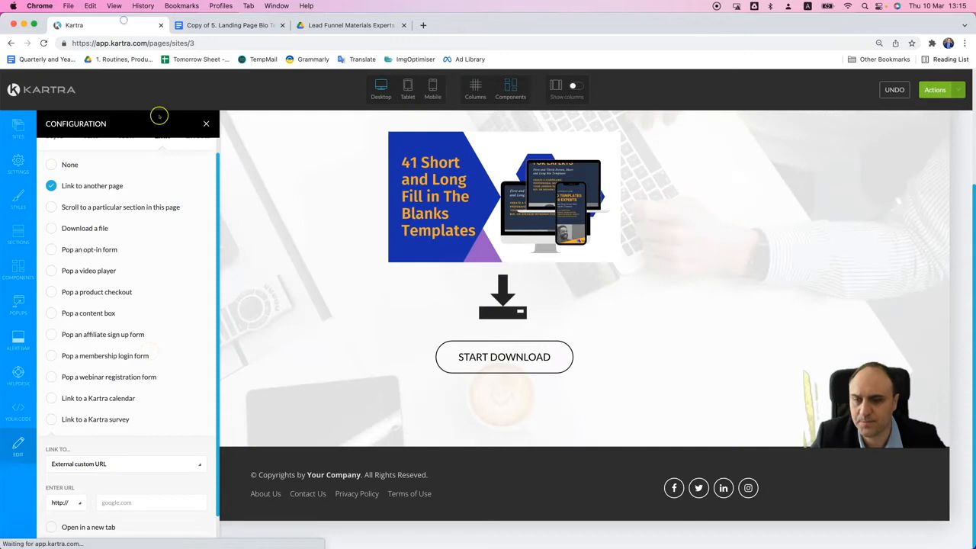
{"action": "key", "text": "super+v"}
{"action": "left_click", "coordinate": [119, 477]}
{"action": "scroll", "coordinate": [166, 367], "scroll_direction": "down", "scroll_amount": 2}
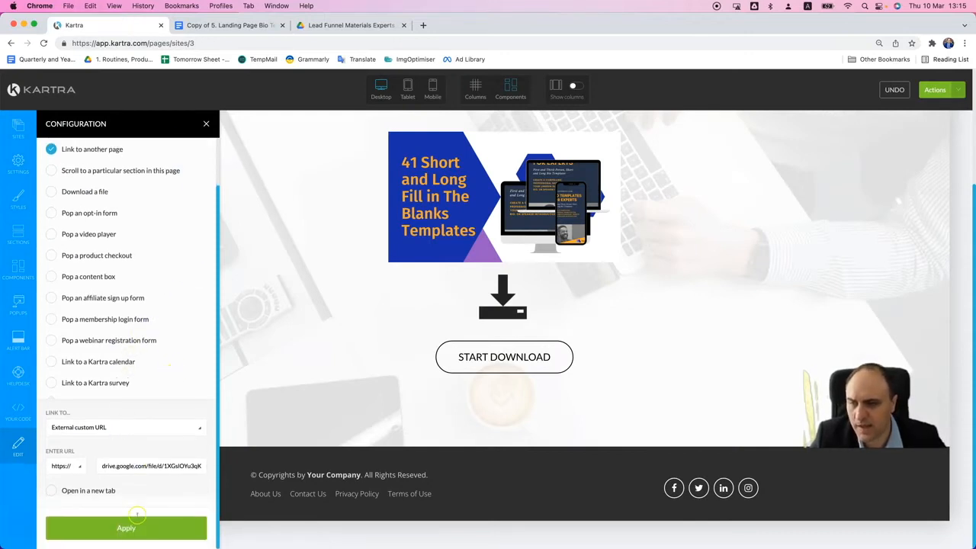
{"action": "left_click", "coordinate": [124, 528]}
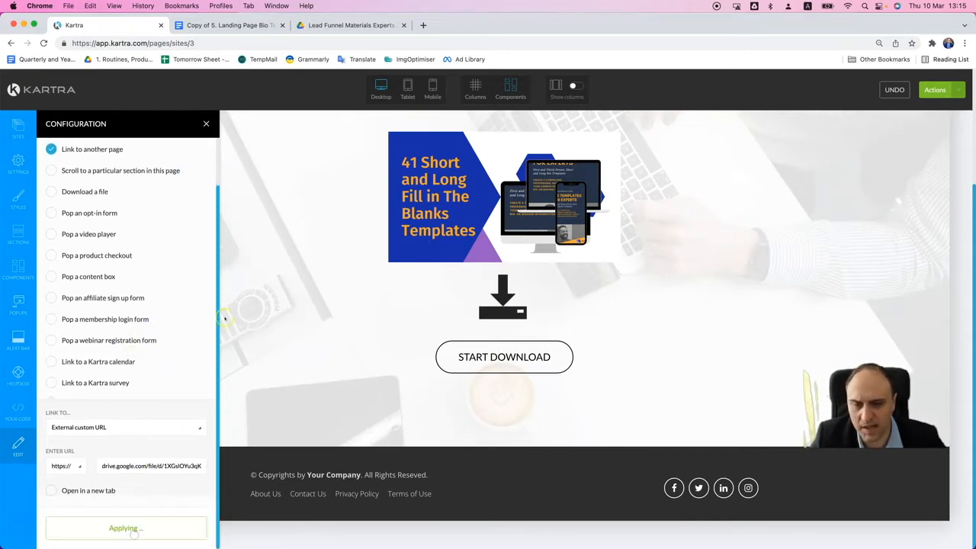
{"action": "left_click", "coordinate": [206, 124]}
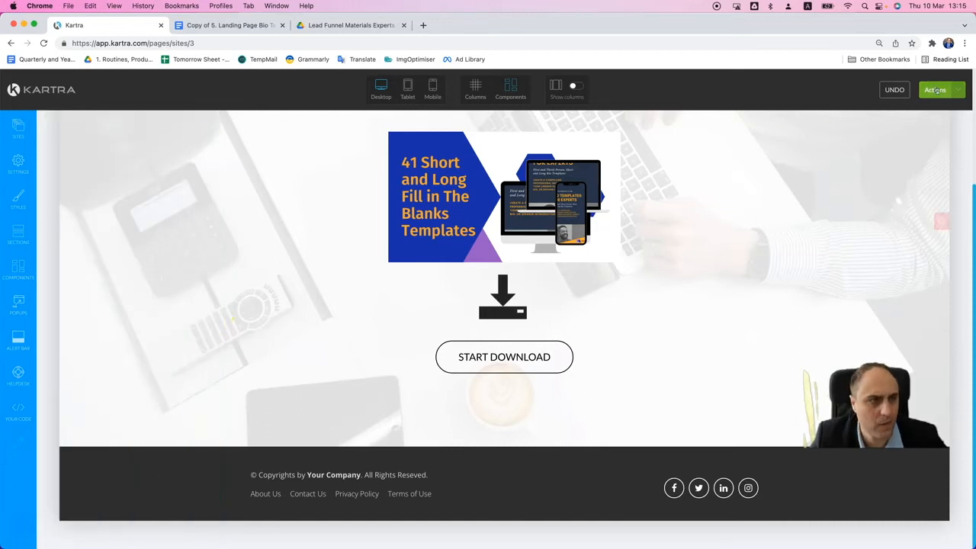
- Publish the thank-you page with the direct page link option and select its URL
{"action": "left_click", "coordinate": [935, 89]}
{"action": "left_click", "coordinate": [913, 168]}
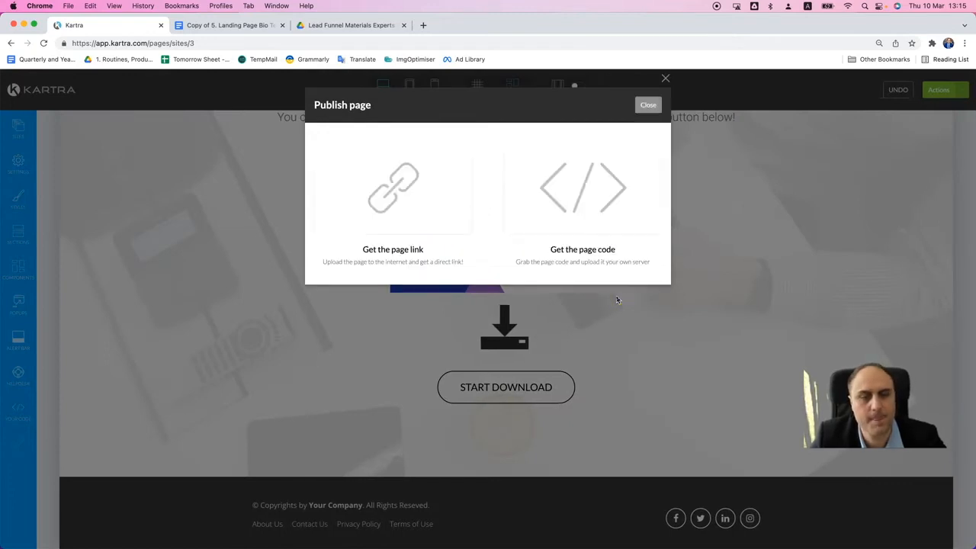
{"action": "left_click", "coordinate": [461, 243]}
{"action": "left_click", "coordinate": [406, 313]}
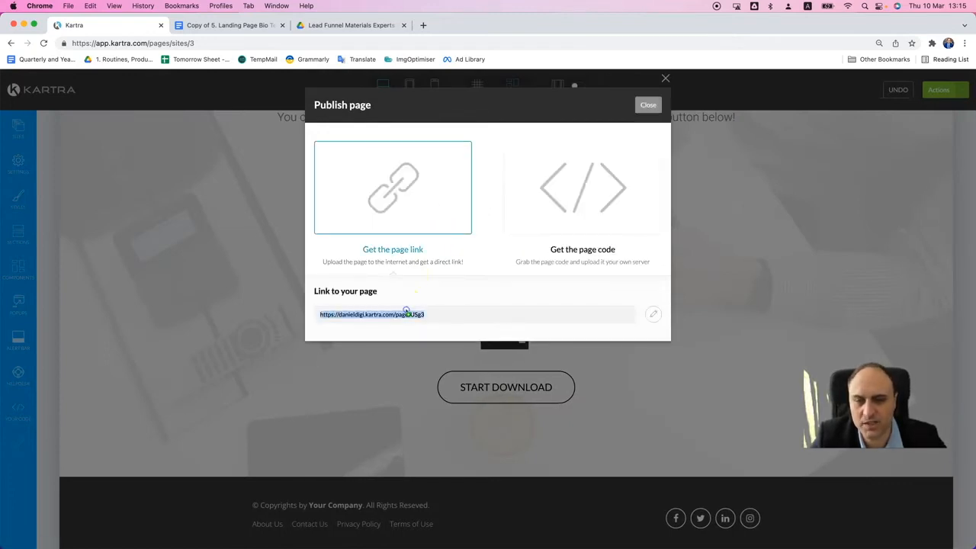
{"action": "right_click", "coordinate": [404, 312]}
{"action": "left_click", "coordinate": [417, 364]}
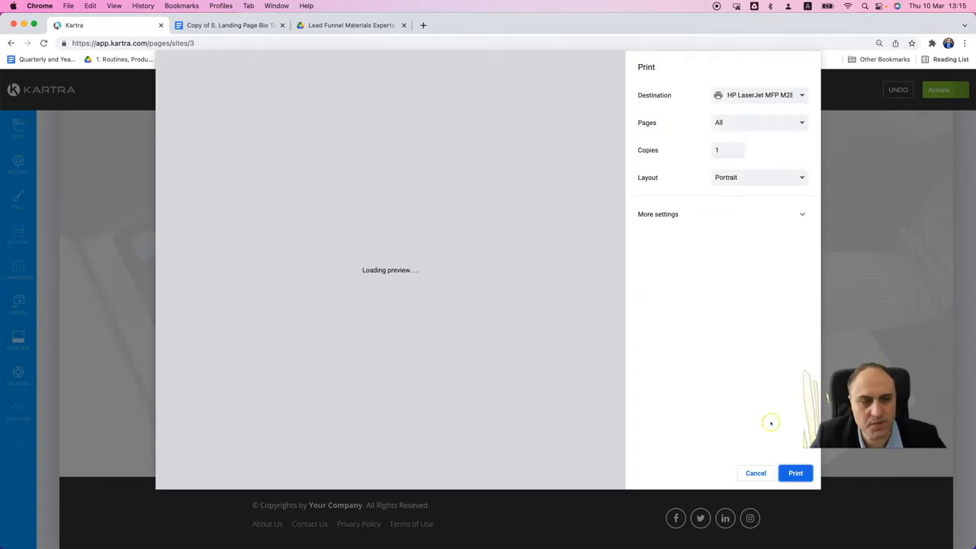
{"action": "left_click", "coordinate": [763, 471]}
- Open the published thank-you page from its link and follow its download button to test it
{"action": "right_click", "coordinate": [375, 319]}
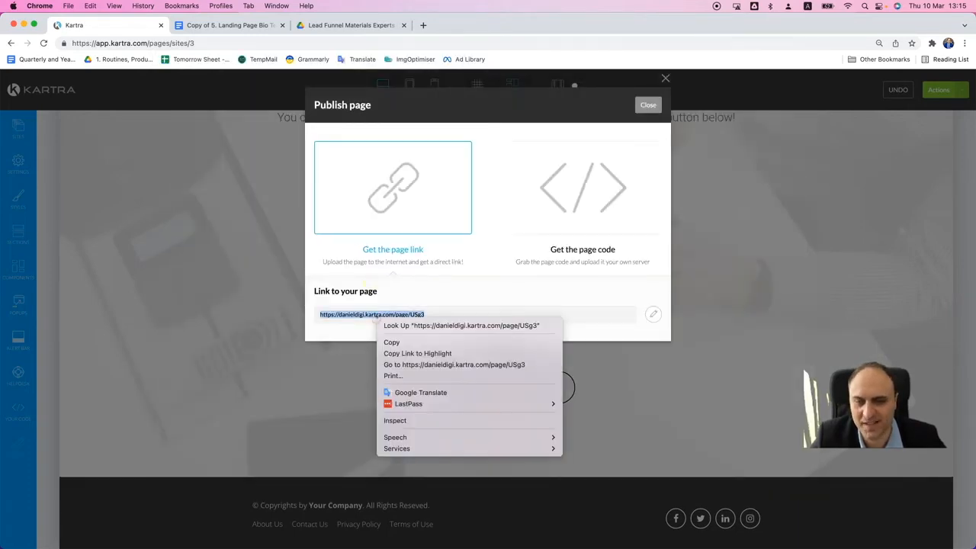
{"action": "left_click", "coordinate": [403, 363]}
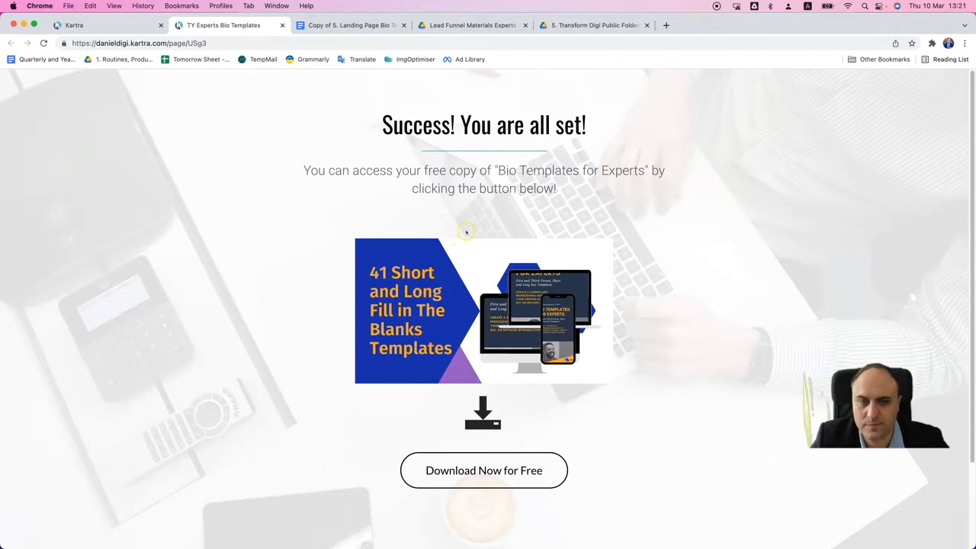
{"action": "scroll", "coordinate": [466, 231], "scroll_direction": "down", "scroll_amount": 3}
{"action": "left_click", "coordinate": [492, 369]}
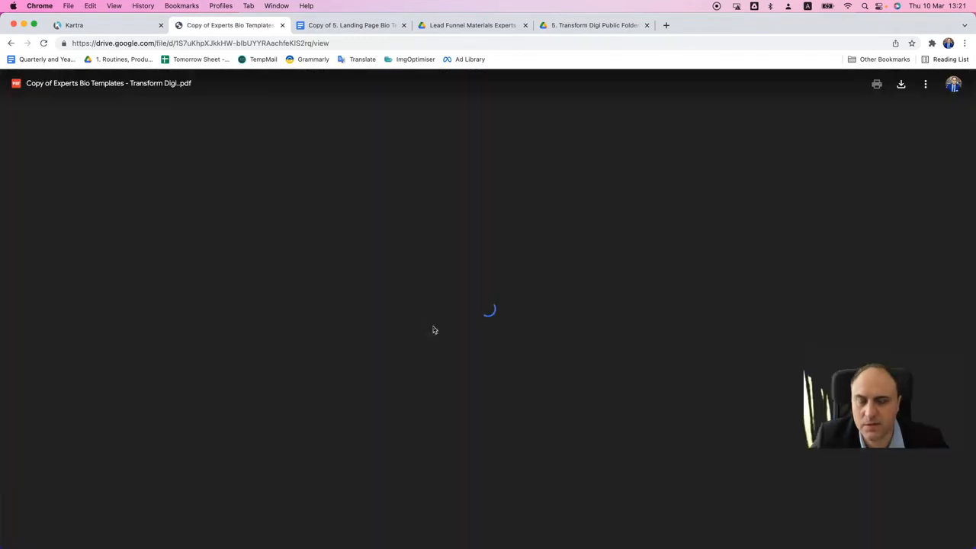
- Examine the linked Experts Bio Templates PDF, from the cover and instructions through the third-person bio templates
{"action": "scroll", "coordinate": [477, 305], "scroll_direction": "down", "scroll_amount": 4}
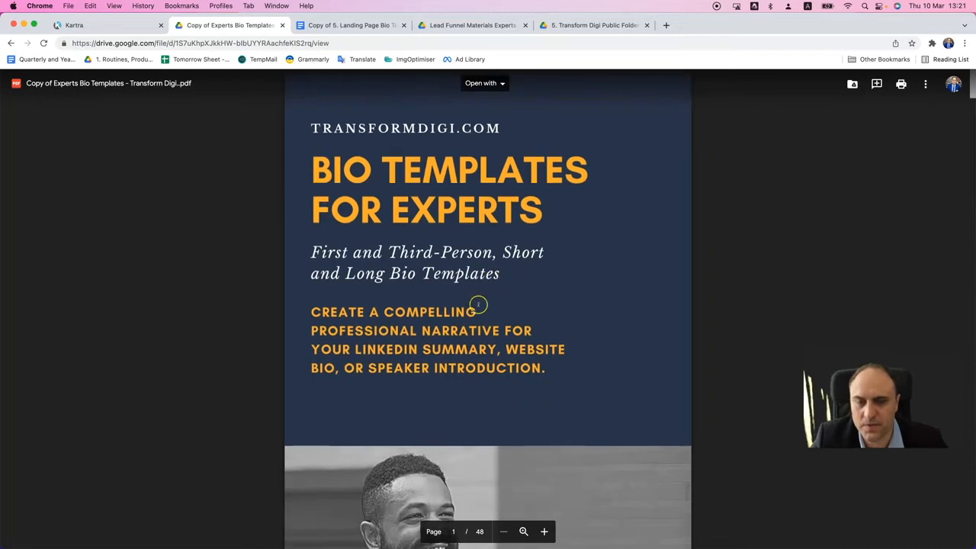
{"action": "scroll", "coordinate": [478, 268], "scroll_direction": "down", "scroll_amount": 10}
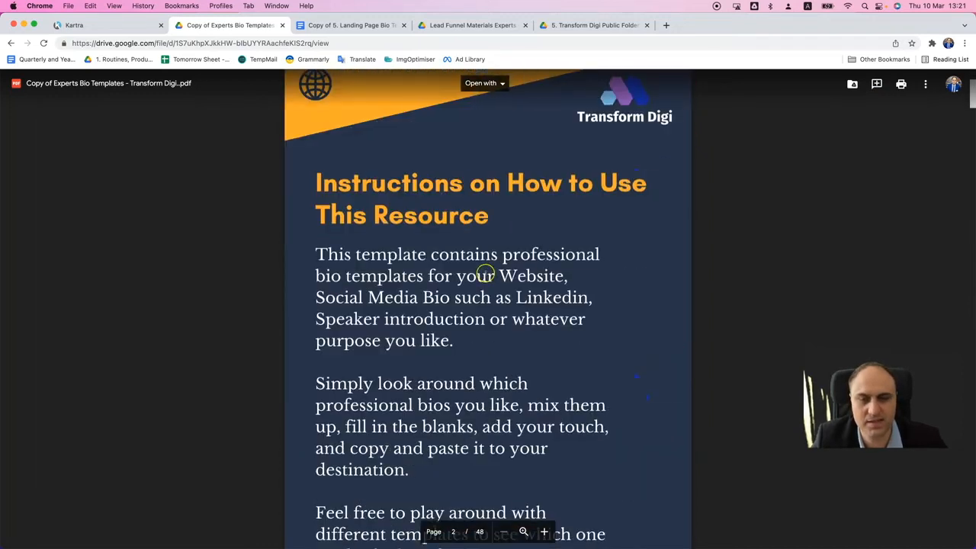
{"action": "scroll", "coordinate": [481, 271], "scroll_direction": "down", "scroll_amount": 15}
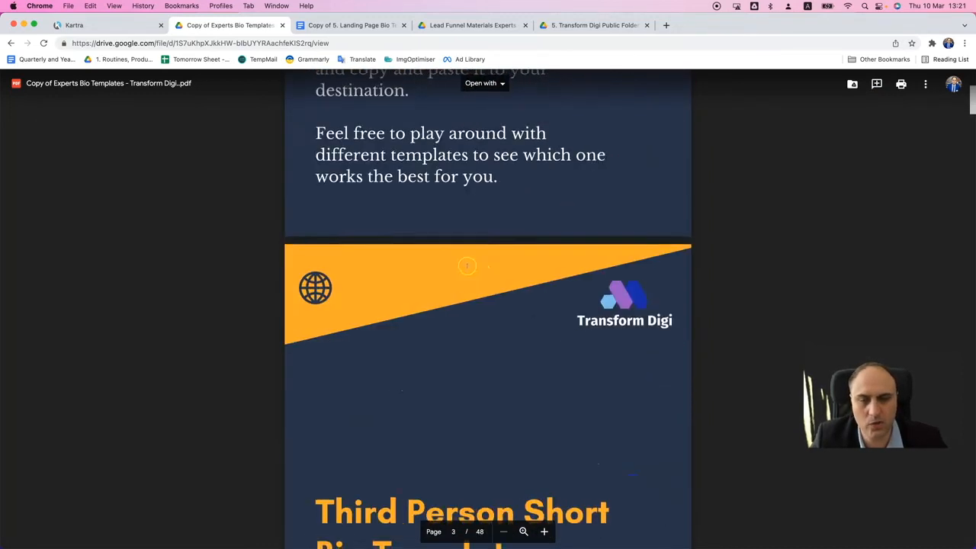
{"action": "scroll", "coordinate": [473, 270], "scroll_direction": "down", "scroll_amount": 20}
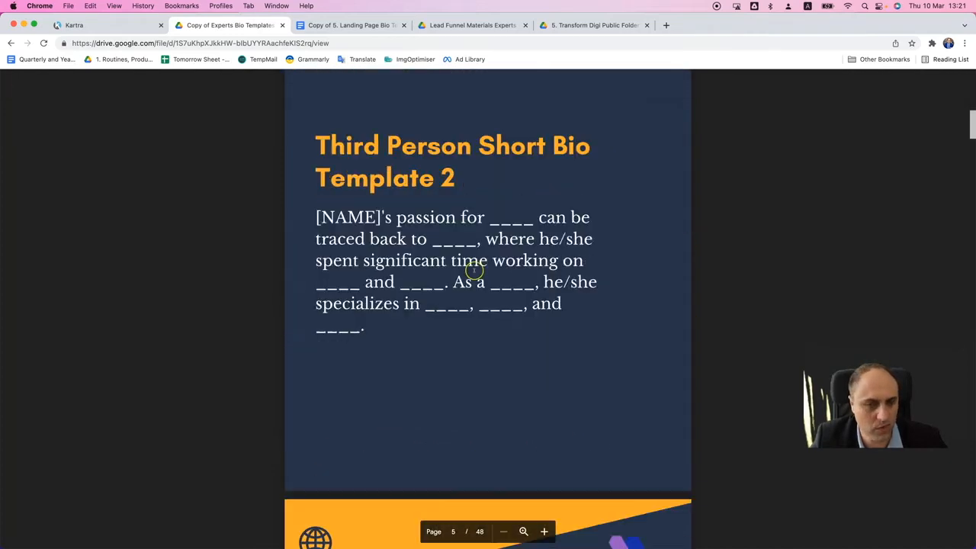
{"action": "scroll", "coordinate": [465, 264], "scroll_direction": "down", "scroll_amount": 20}
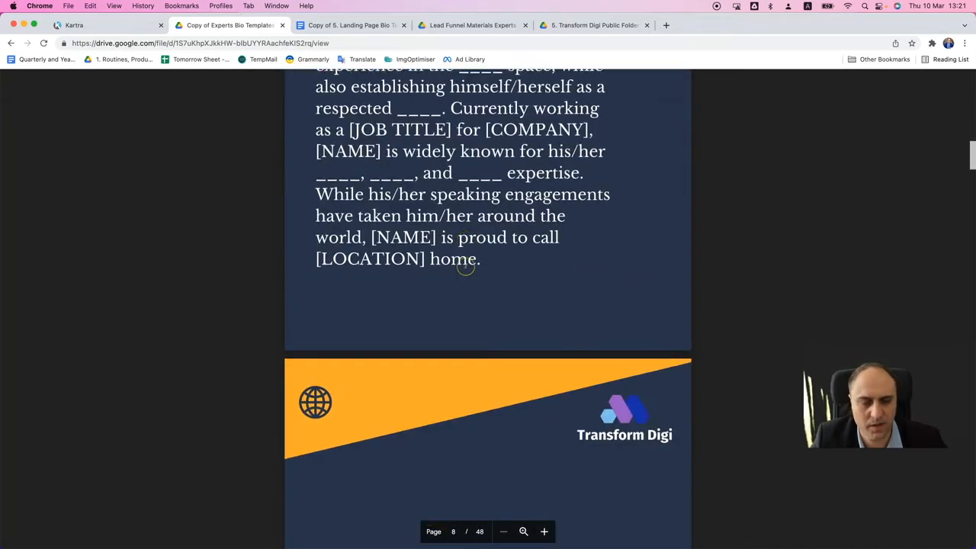
{"action": "scroll", "coordinate": [467, 268], "scroll_direction": "down", "scroll_amount": 20}
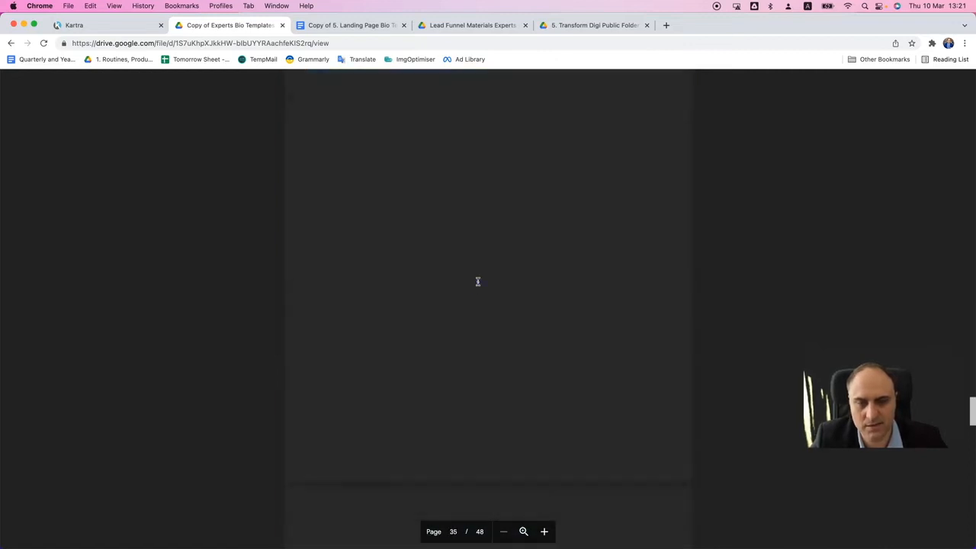
{"action": "scroll", "coordinate": [478, 281], "scroll_direction": "down", "scroll_amount": 2}
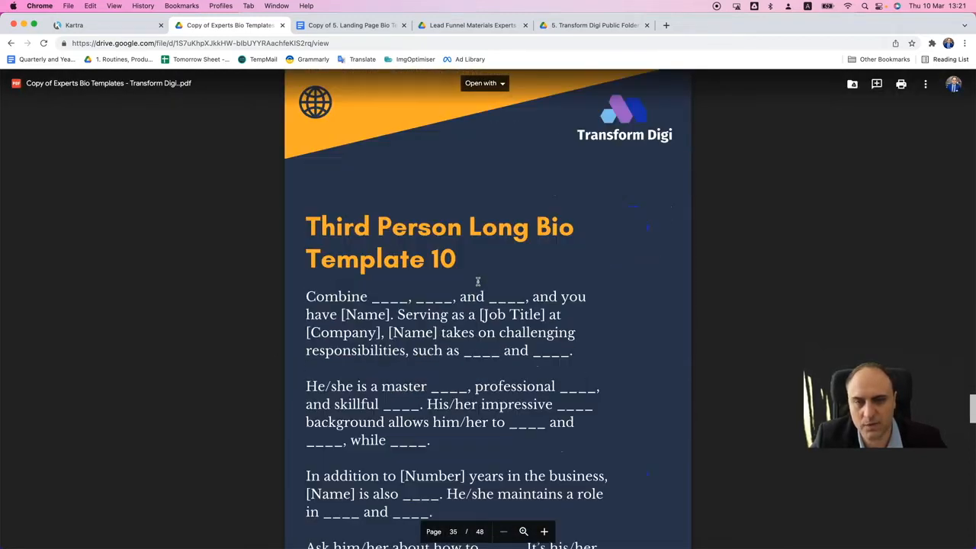
{"action": "scroll", "coordinate": [347, 100], "scroll_direction": "down", "scroll_amount": 1}
- Return to the Kartra page editor and close the Publish page dialog
{"action": "left_click", "coordinate": [107, 25]}
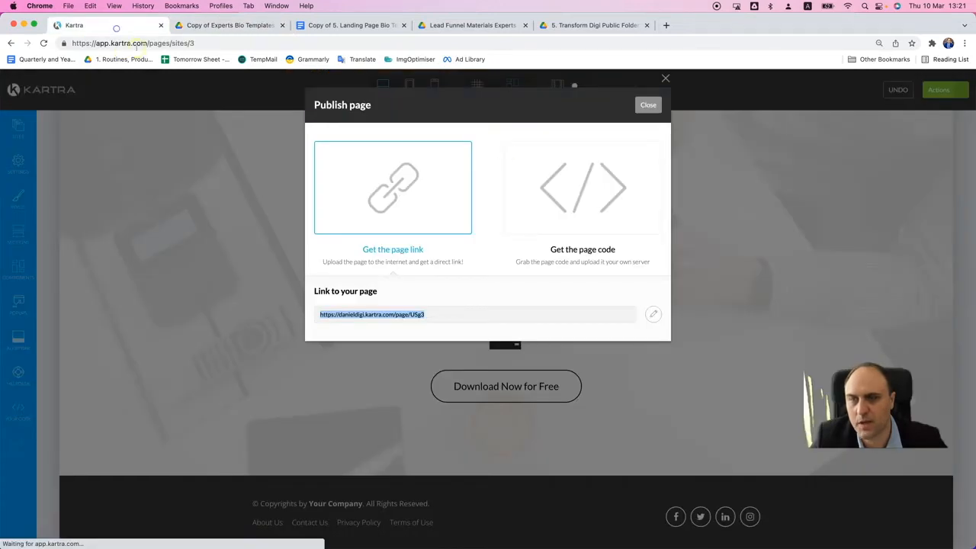
{"action": "left_click", "coordinate": [649, 102]}
{"action": "left_click", "coordinate": [494, 401]}
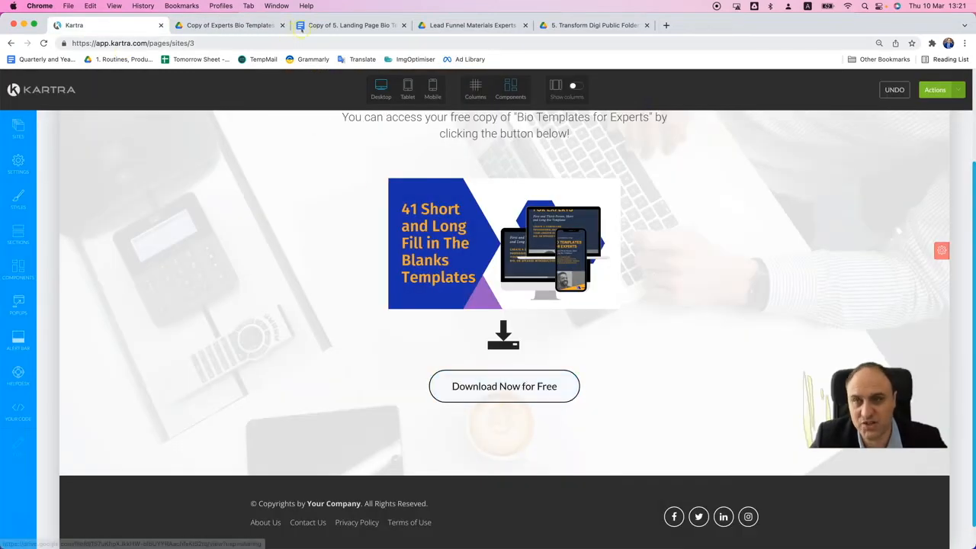
- Switch to the Google Docs landing page document and copy the button text "Click here to access the templates"
{"action": "left_click", "coordinate": [323, 25]}
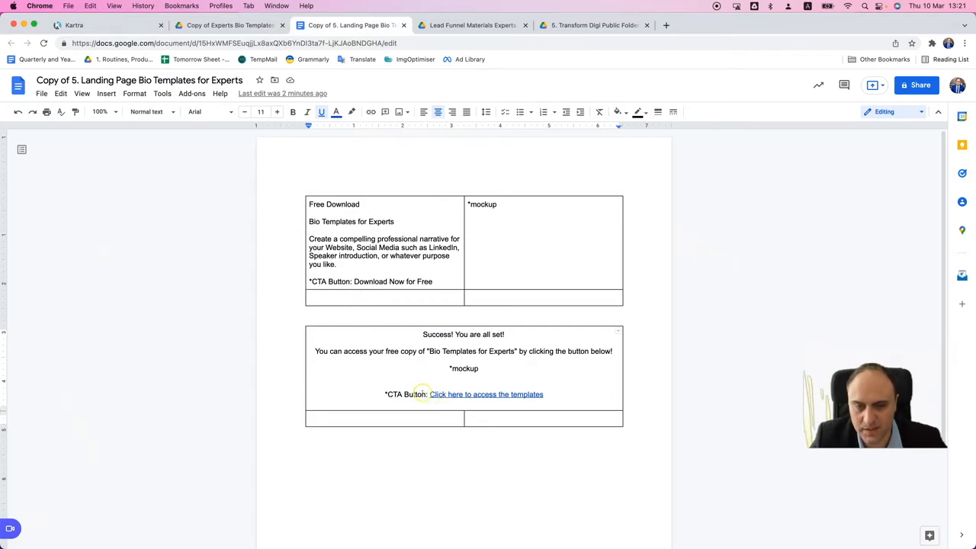
{"action": "left_click_drag", "start_coordinate": [432, 395], "coordinate": [545, 394]}
{"action": "key", "text": "super+c"}
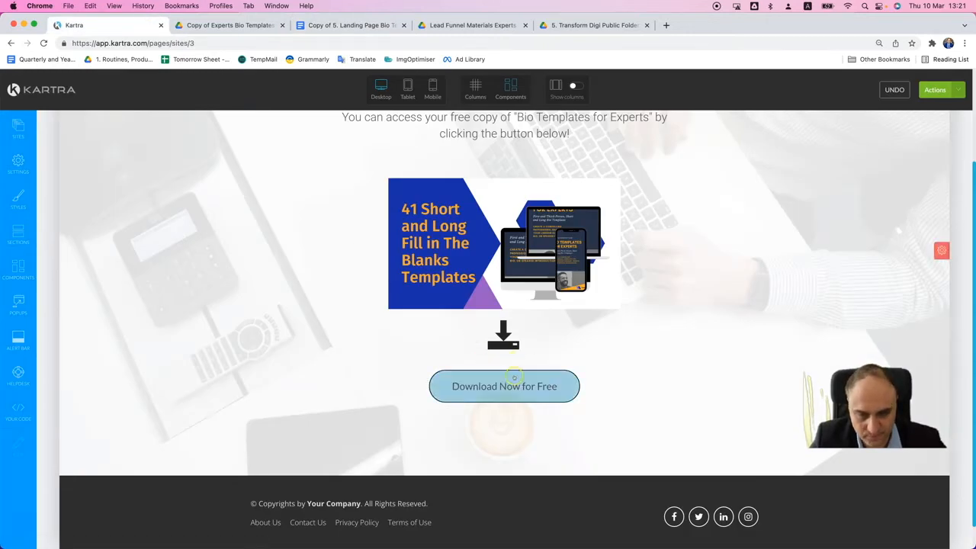
- Change the Download Now for Free button's text to "Click here to access the templates" in Kartra, apply it and close the configuration
{"action": "left_click", "coordinate": [515, 364]}
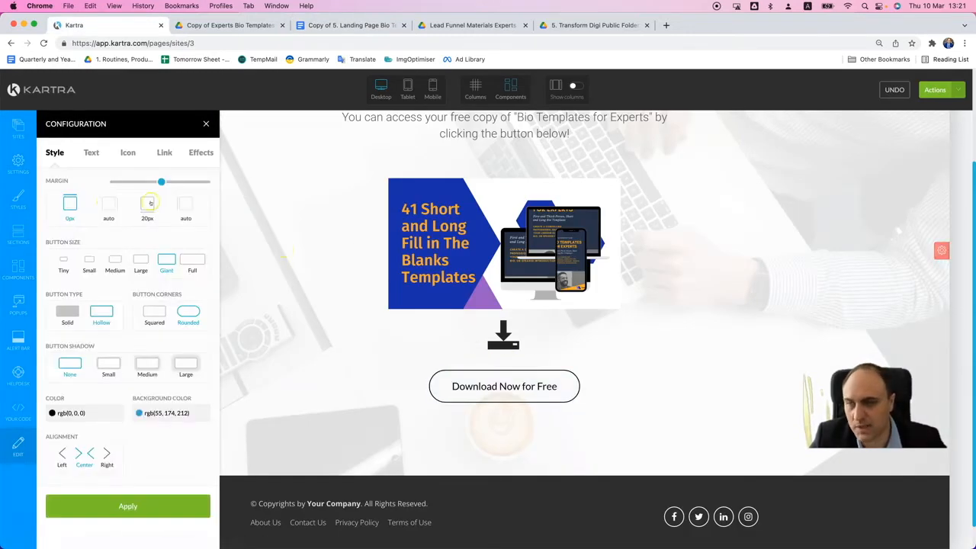
{"action": "left_click", "coordinate": [91, 153]}
{"action": "triple_click", "coordinate": [104, 195]}
{"action": "key", "text": "super+v"}
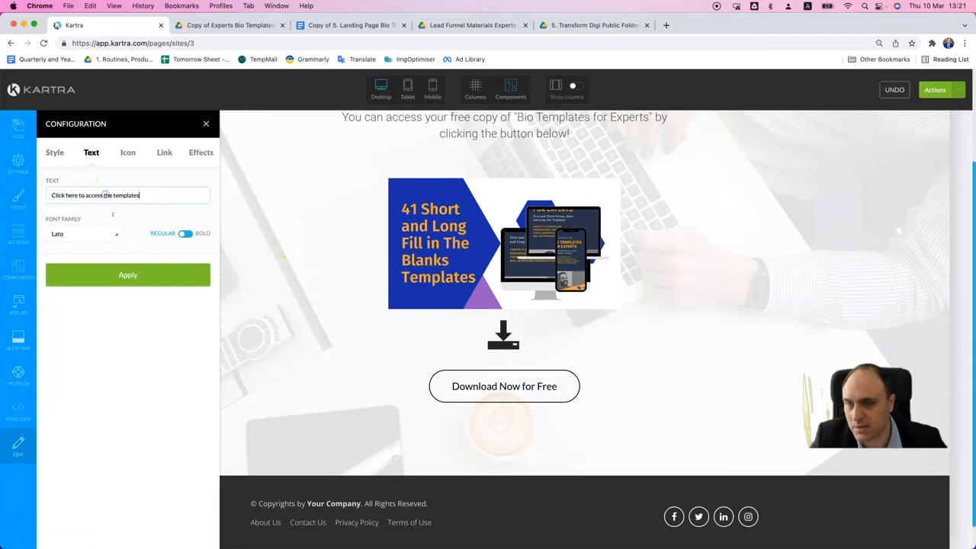
{"action": "left_click", "coordinate": [137, 275]}
{"action": "left_click", "coordinate": [206, 123]}
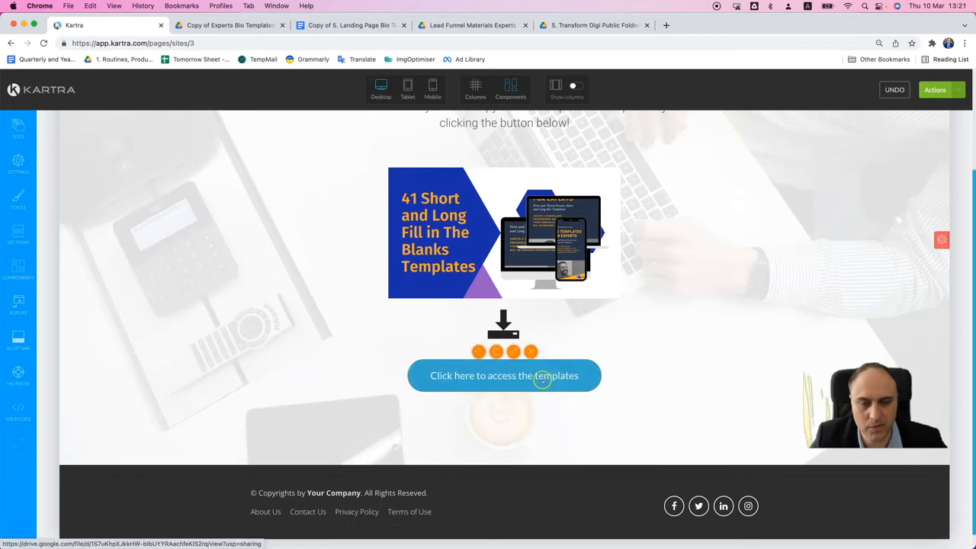
- Set the templates access button's background color to rgb(106, 55, 212), apply it and close the configuration
{"action": "left_click", "coordinate": [513, 351]}
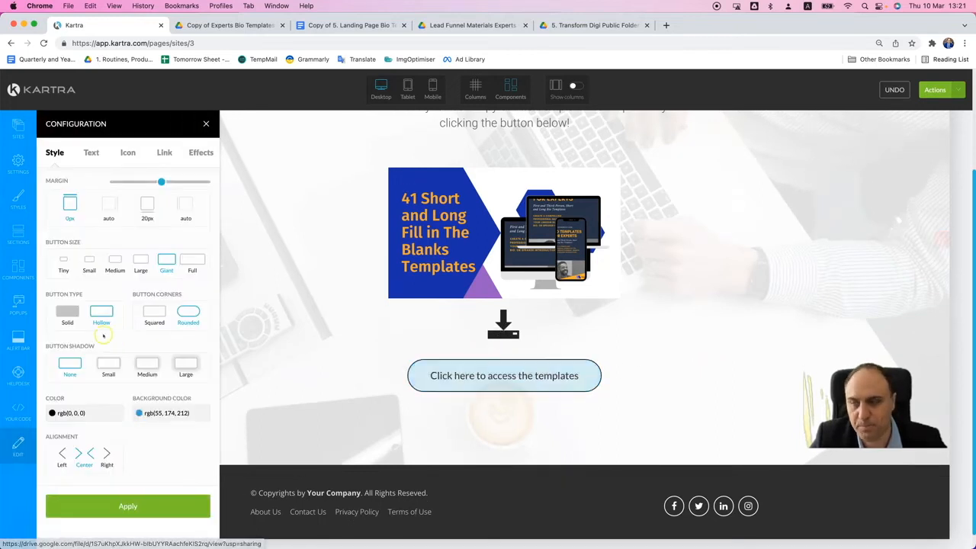
{"action": "left_click", "coordinate": [102, 333]}
{"action": "left_click", "coordinate": [154, 412]}
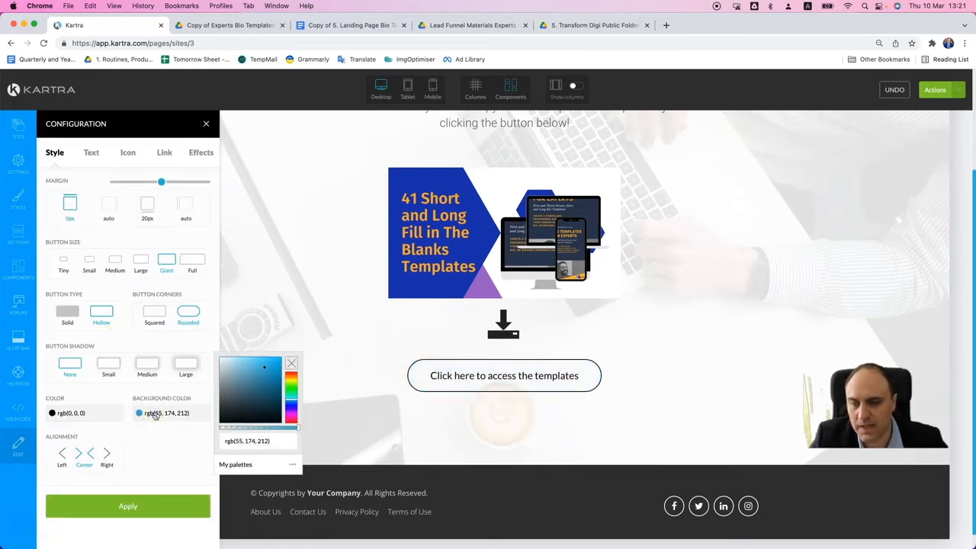
{"action": "left_click", "coordinate": [290, 410]}
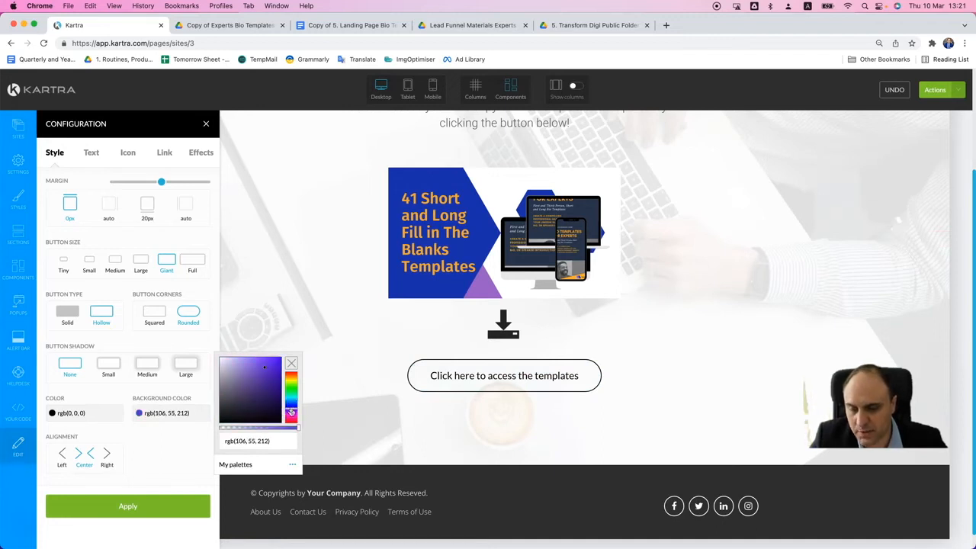
{"action": "left_click", "coordinate": [155, 503]}
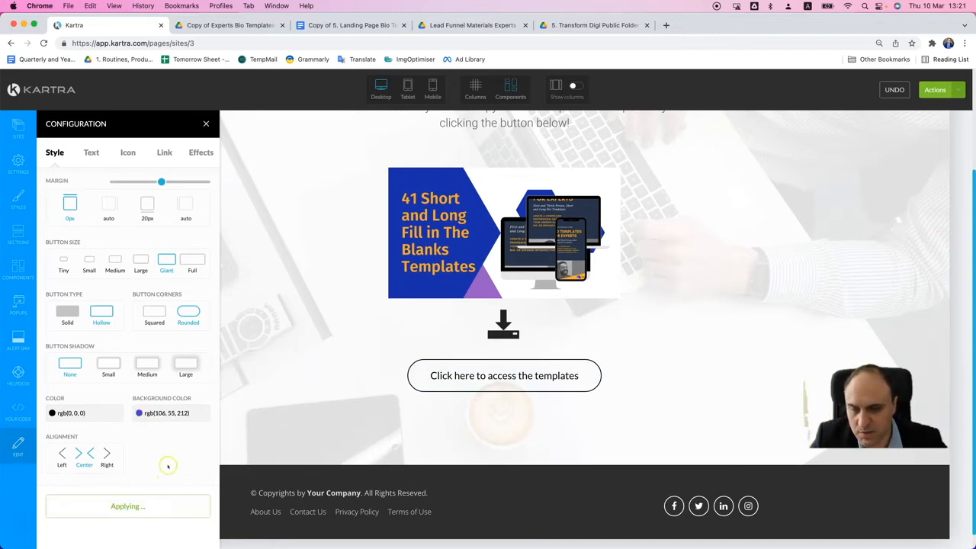
{"action": "left_click", "coordinate": [206, 124]}
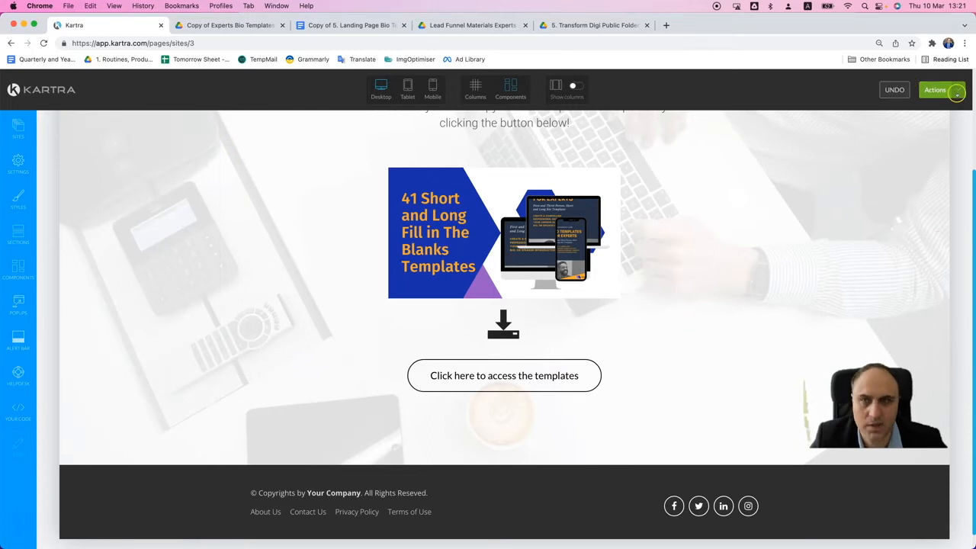
- Publish the updated thank-you page and exit the page editor to the dashboard
{"action": "left_click", "coordinate": [937, 89]}
{"action": "left_click", "coordinate": [899, 174]}
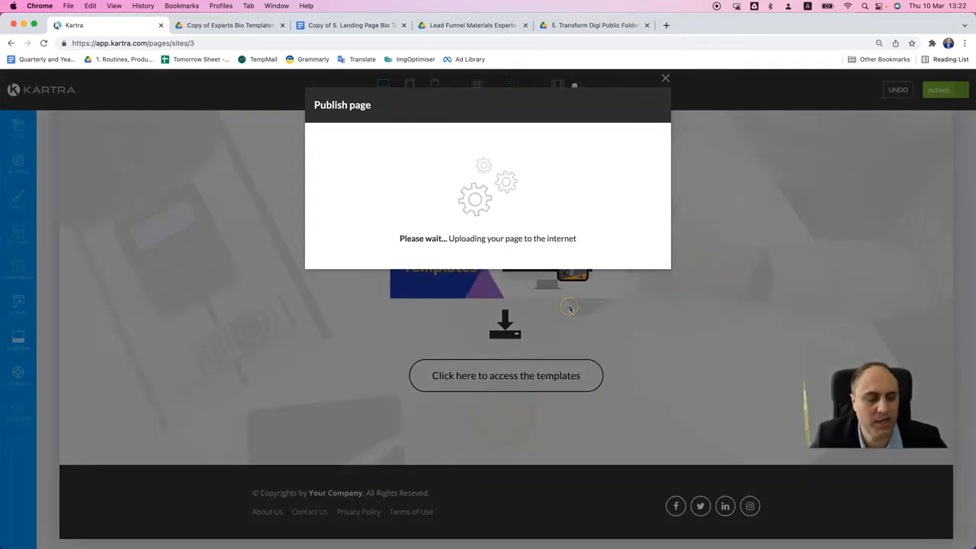
{"action": "left_click", "coordinate": [646, 106]}
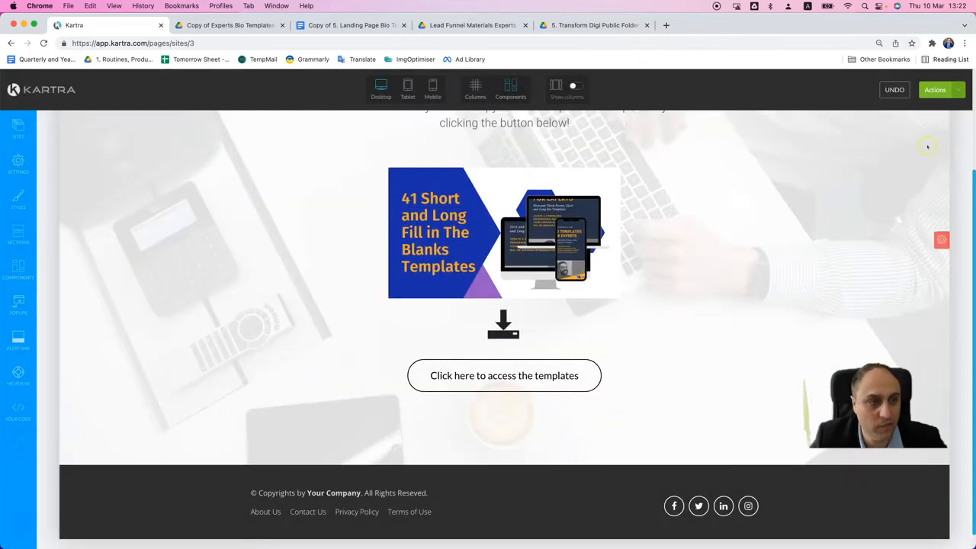
{"action": "left_click", "coordinate": [955, 89]}
{"action": "left_click", "coordinate": [900, 190]}
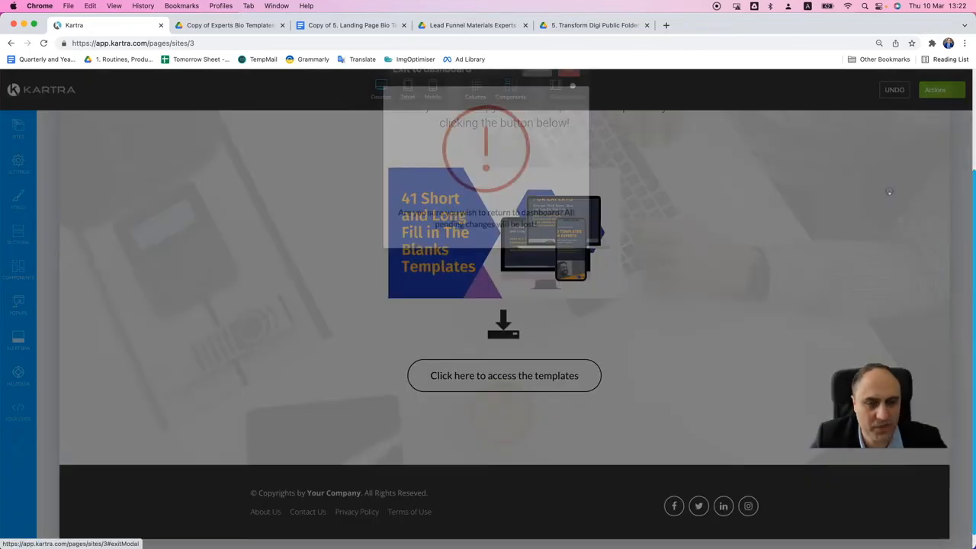
{"action": "left_click", "coordinate": [571, 105]}
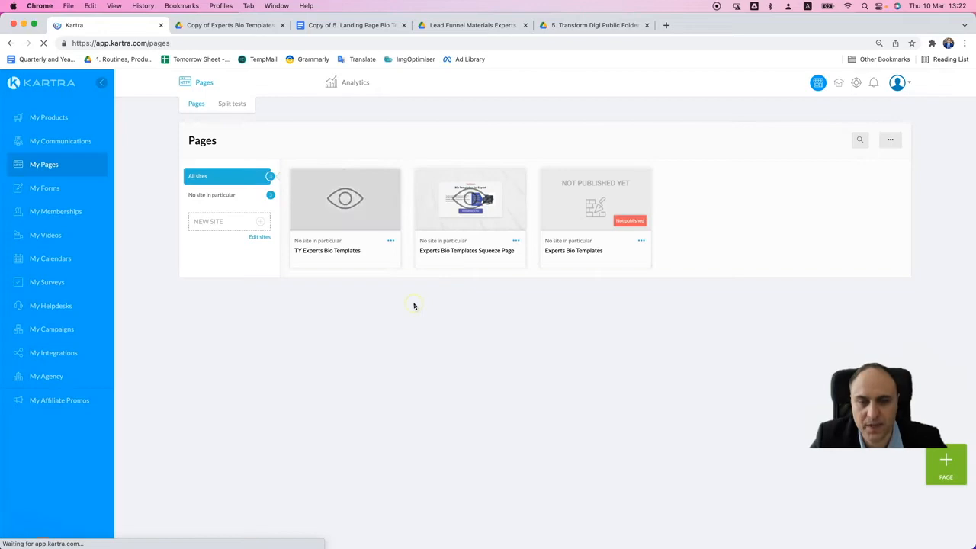
- Delete the unpublished Experts Bio Templates page from the Pages list
{"action": "left_click", "coordinate": [639, 243]}
{"action": "left_click", "coordinate": [666, 260]}
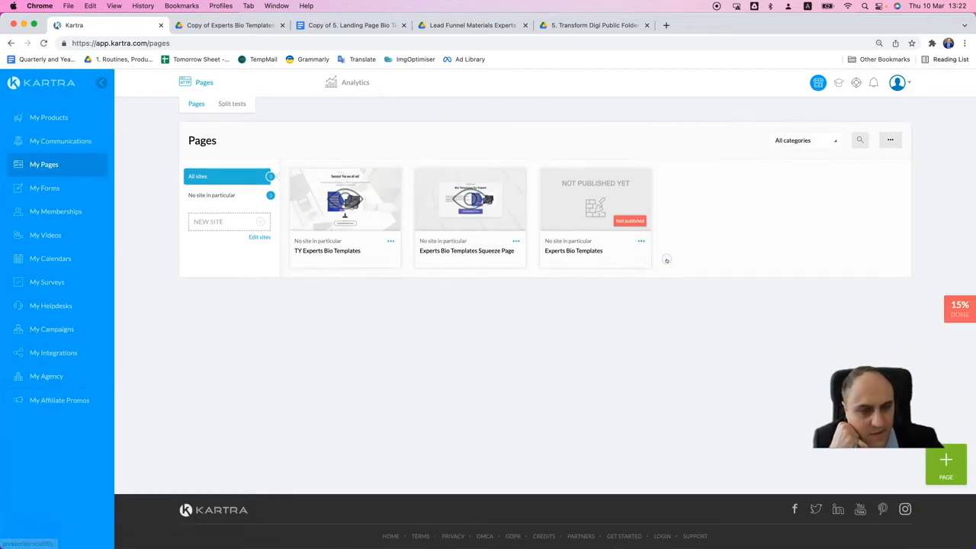
{"action": "left_click", "coordinate": [625, 106]}
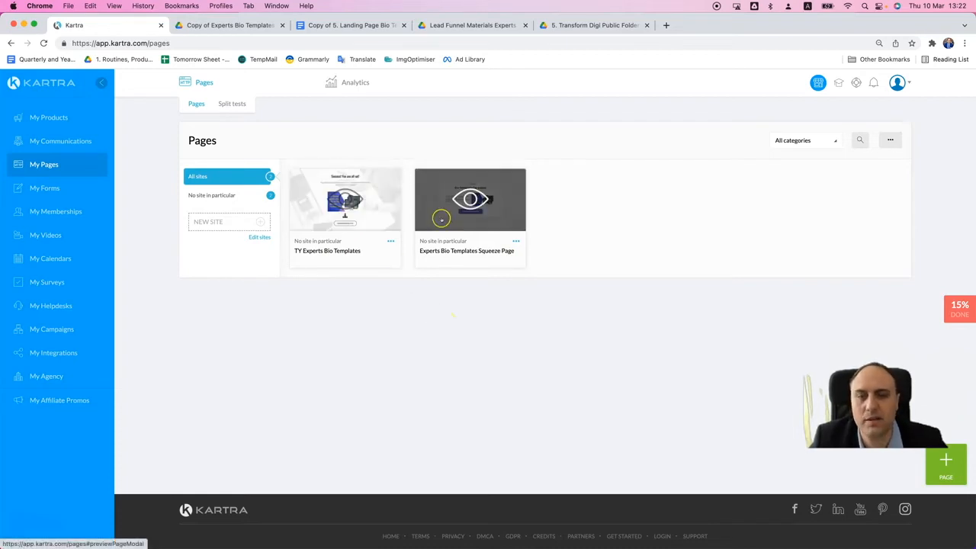
- Open the Experts Bio Templates Opt-In form for editing and remove its First name field
{"action": "left_click", "coordinate": [44, 188]}
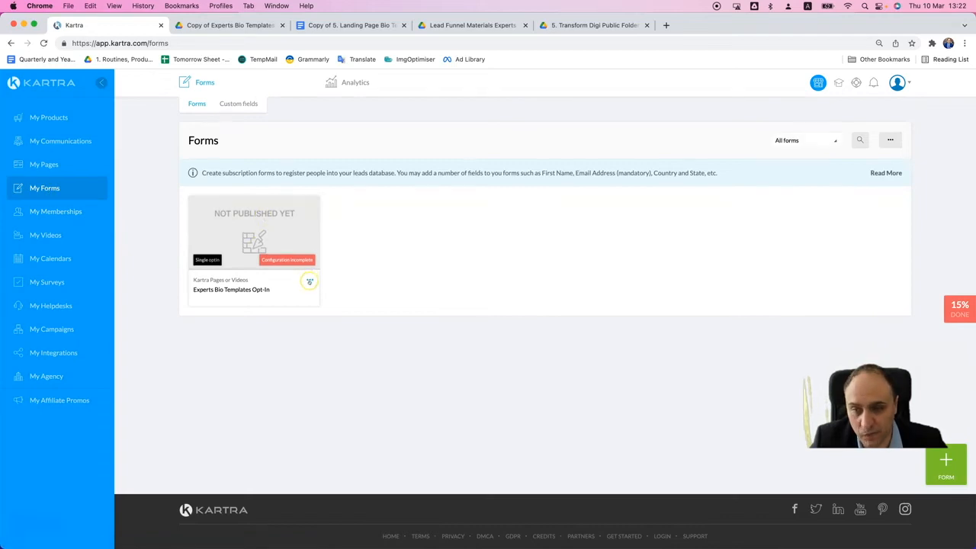
{"action": "left_click", "coordinate": [309, 279]}
{"action": "left_click", "coordinate": [342, 262]}
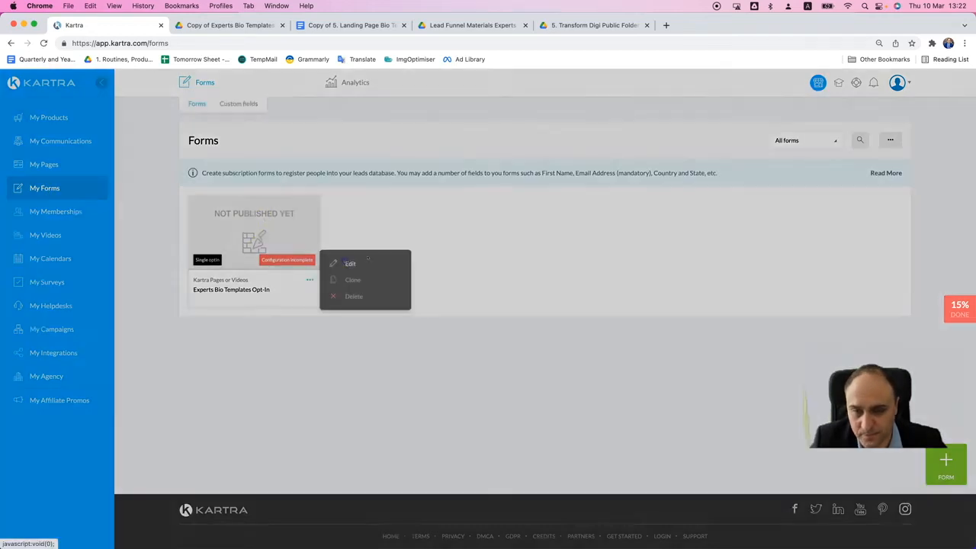
{"action": "left_click", "coordinate": [629, 105]}
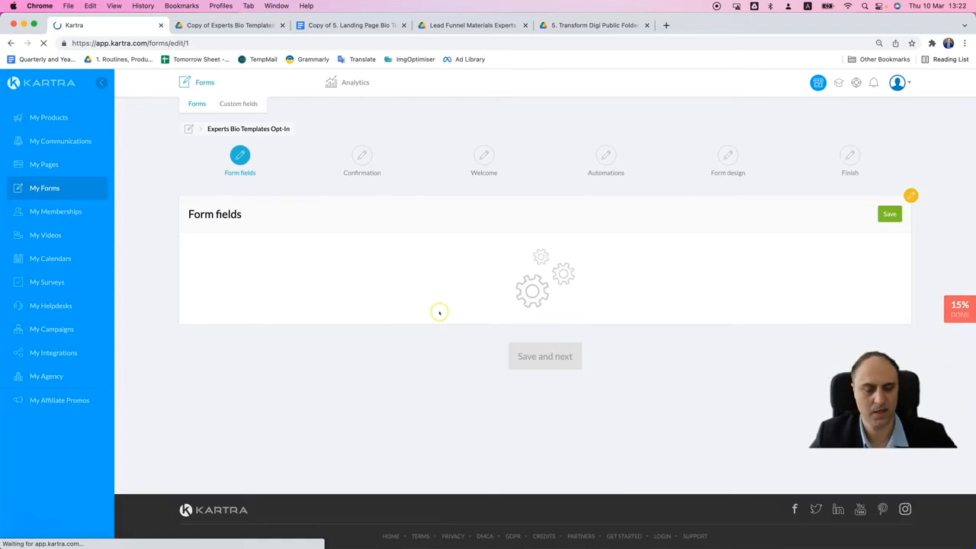
{"action": "scroll", "coordinate": [442, 290], "scroll_direction": "down", "scroll_amount": 2}
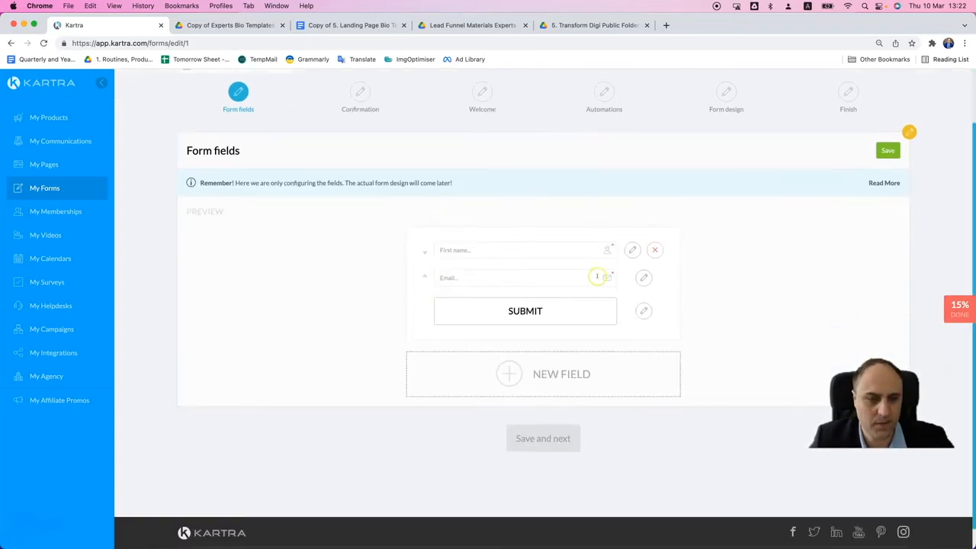
{"action": "left_click", "coordinate": [655, 249]}
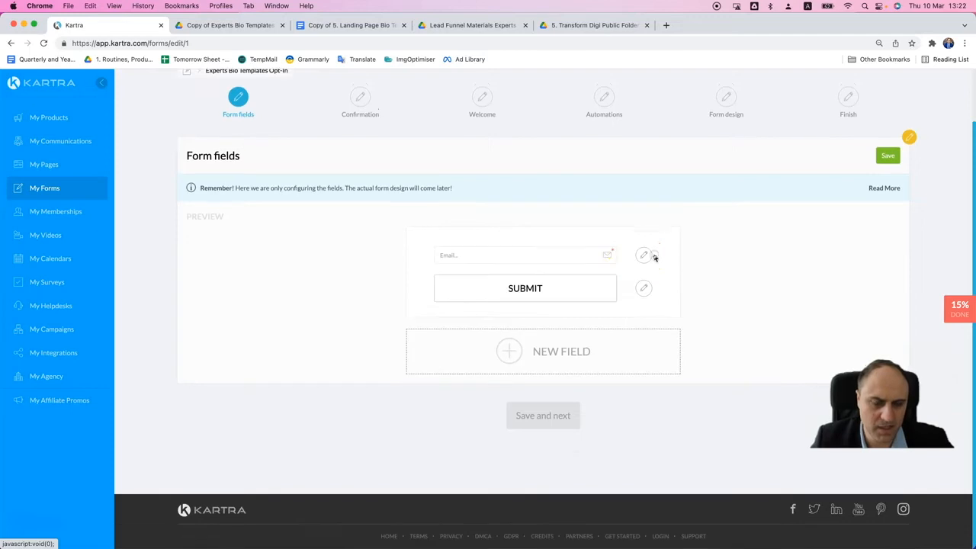
- Set the form's submit button text to "Download Now for Free", copied from the Google Docs landing page document, and save the form fields
{"action": "left_click", "coordinate": [643, 287]}
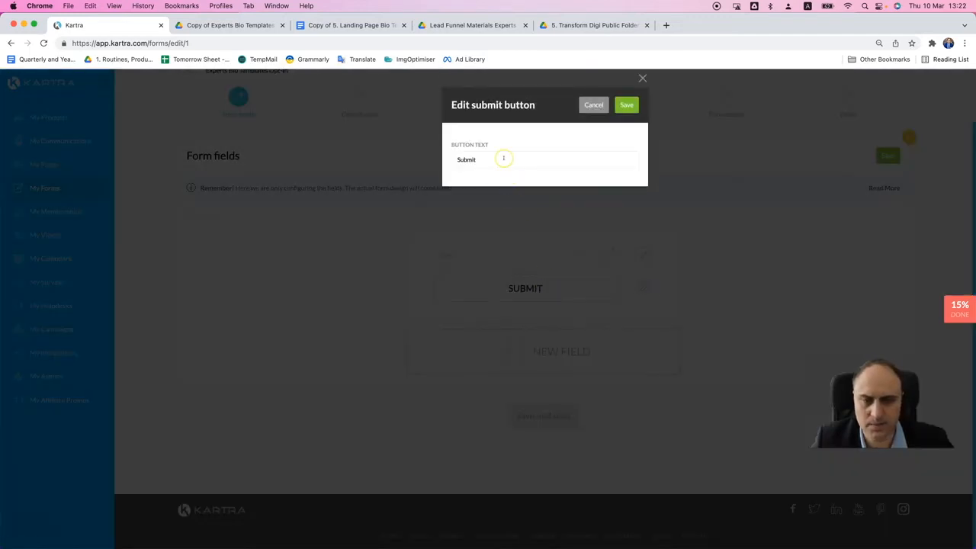
{"action": "left_click", "coordinate": [361, 27]}
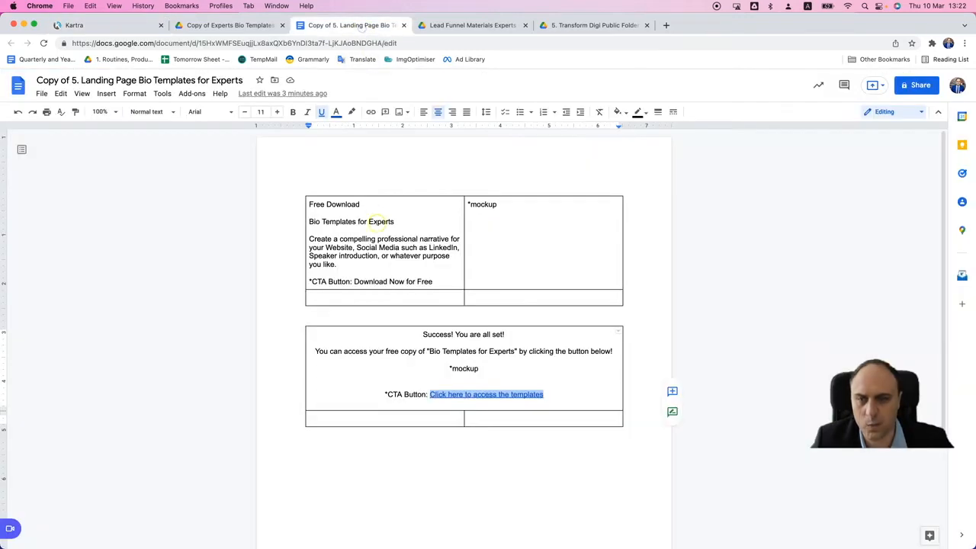
{"action": "left_click_drag", "start_coordinate": [354, 282], "coordinate": [433, 282]}
{"action": "key", "text": "super+c"}
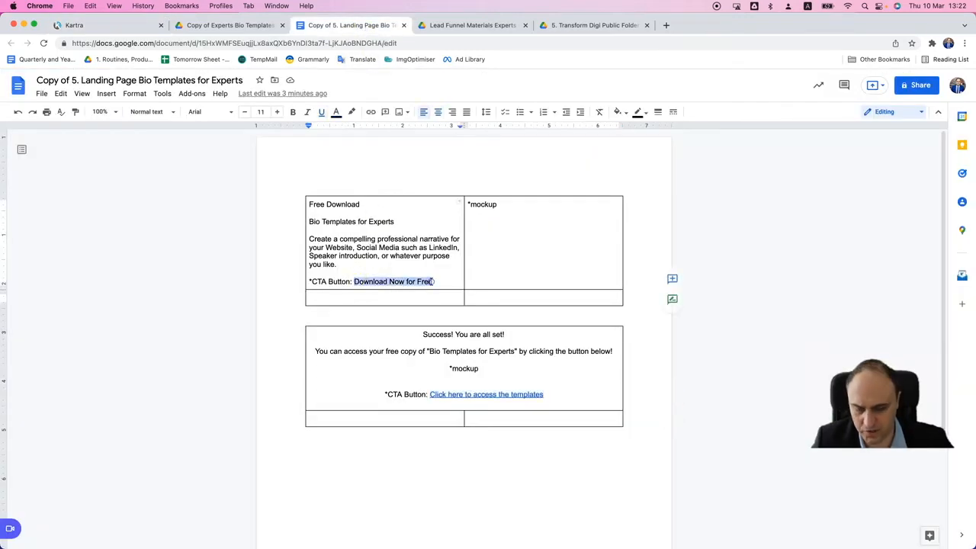
{"action": "left_click", "coordinate": [129, 25]}
{"action": "double_click", "coordinate": [492, 157]}
{"action": "key", "text": "super+v"}
{"action": "left_click", "coordinate": [626, 104]}
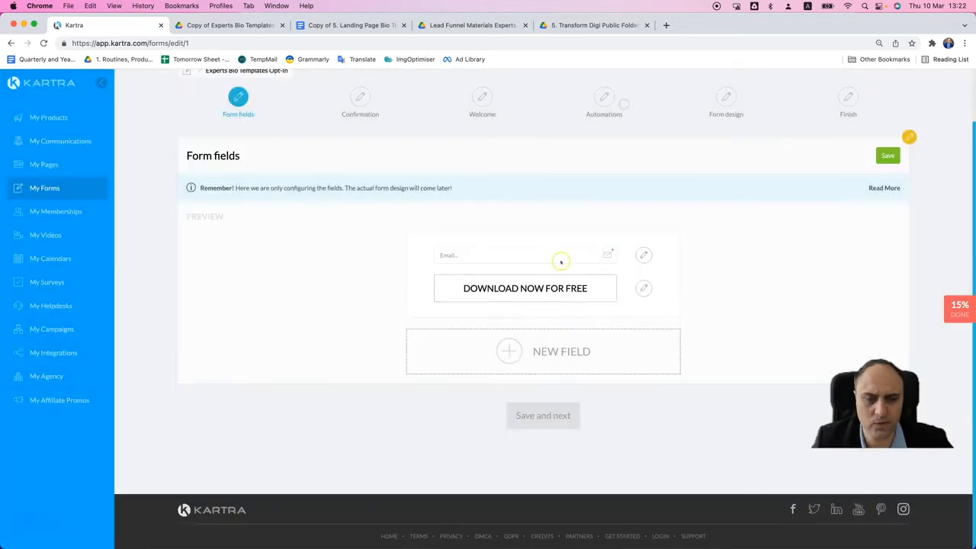
{"action": "left_click", "coordinate": [886, 160]}
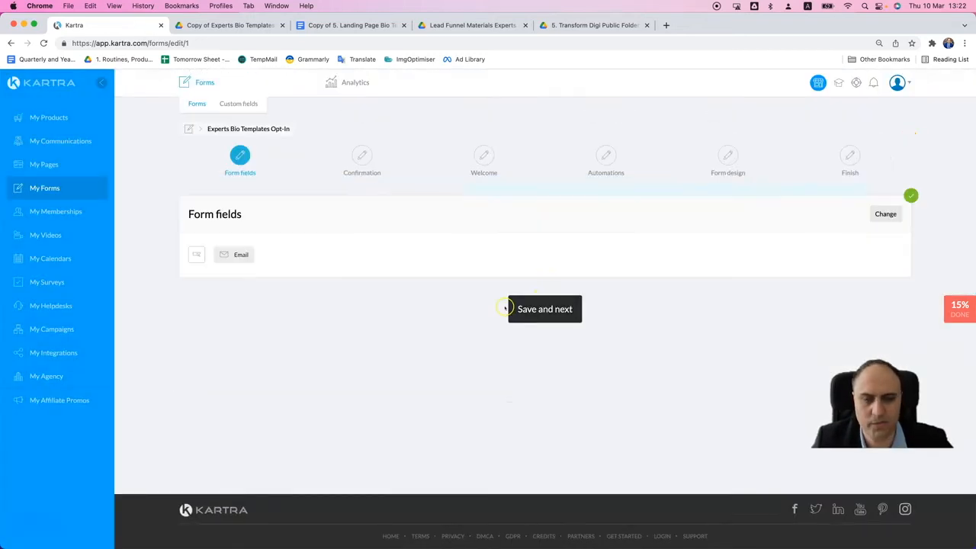
{"action": "left_click", "coordinate": [537, 313]}
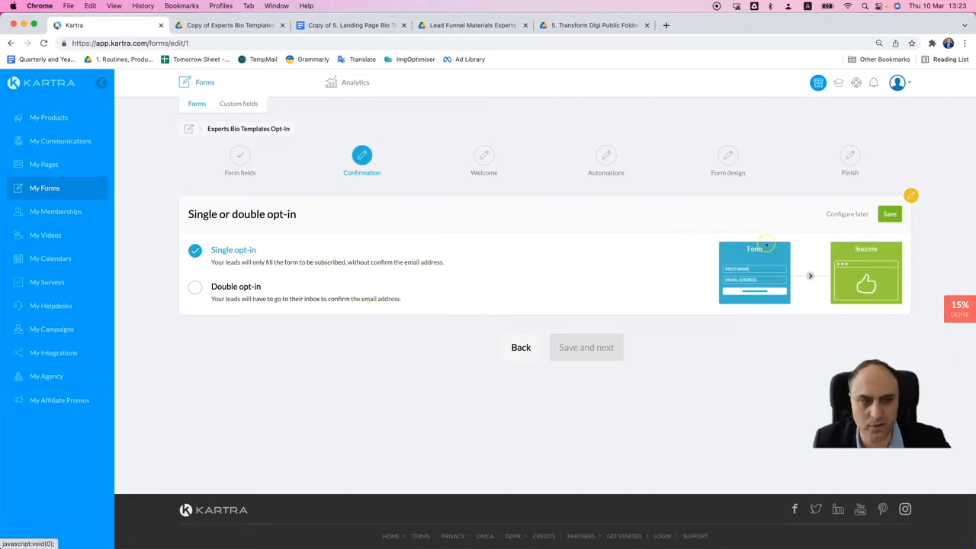
- Save single opt-in and set the success page to the Kartra page TY Experts Bio Templates, with no site in particular
{"action": "left_click", "coordinate": [890, 214]}
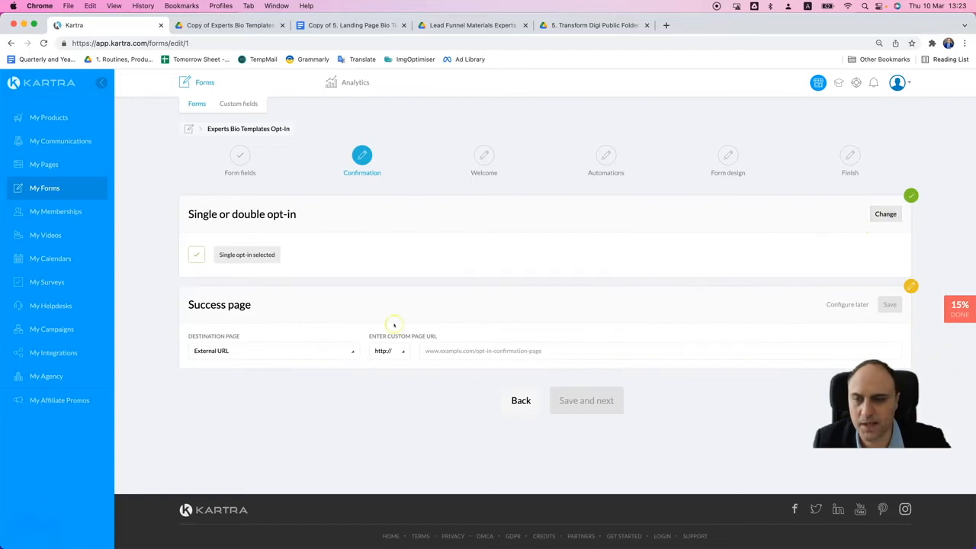
{"action": "left_click", "coordinate": [335, 352]}
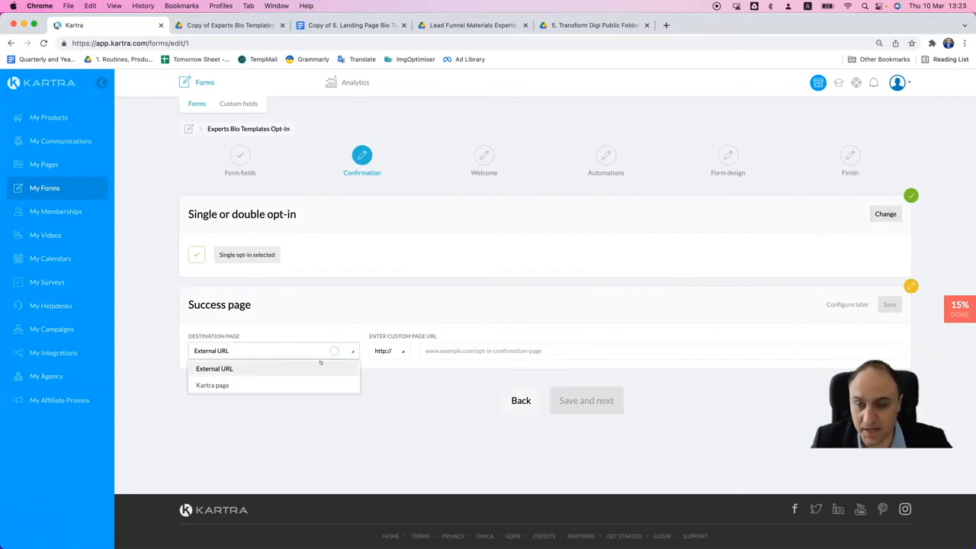
{"action": "left_click", "coordinate": [280, 383]}
{"action": "left_click", "coordinate": [436, 355]}
{"action": "left_click", "coordinate": [418, 386]}
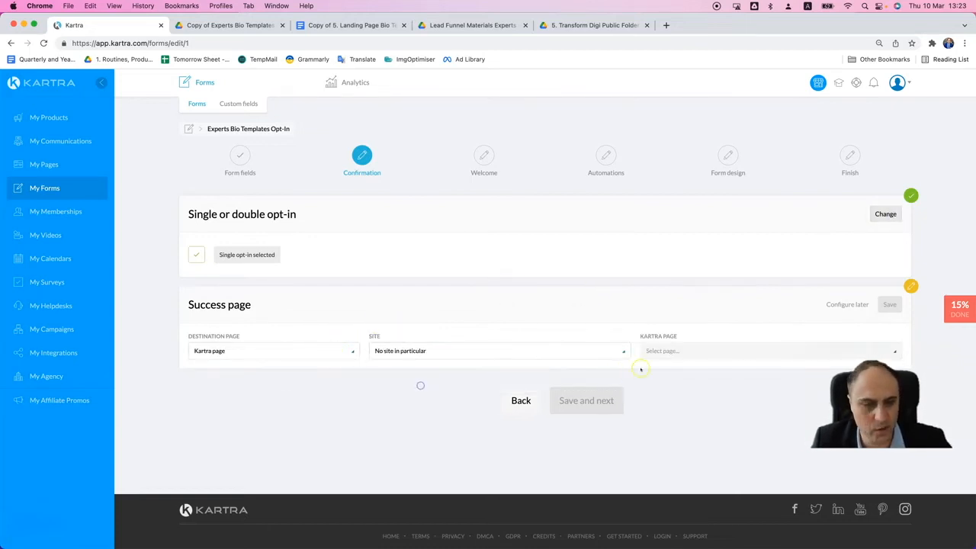
{"action": "left_click", "coordinate": [691, 351]}
{"action": "left_click", "coordinate": [691, 351]}
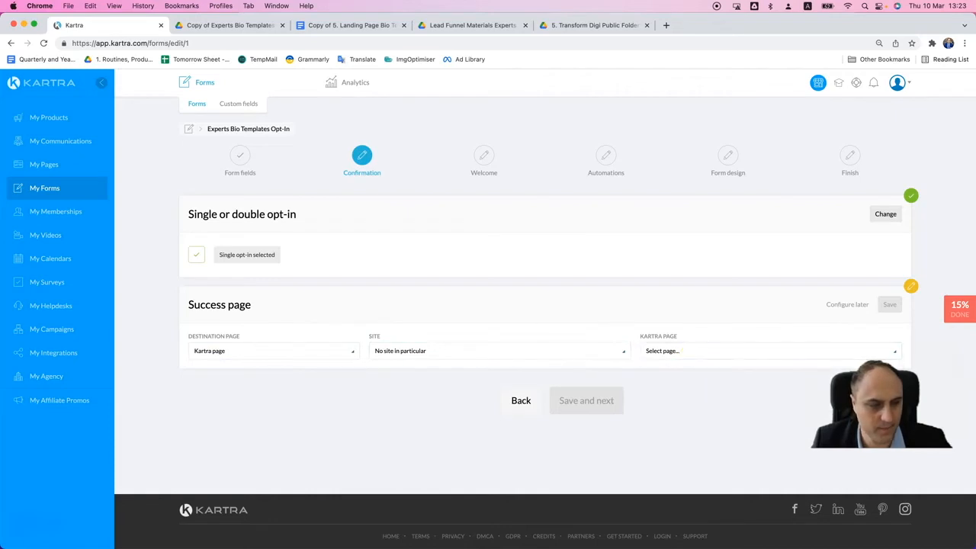
{"action": "left_click", "coordinate": [684, 351]}
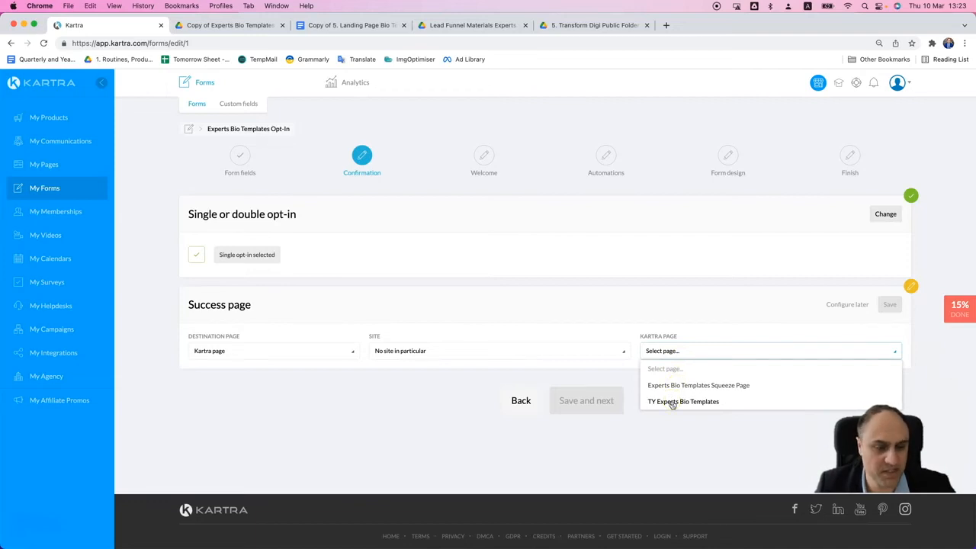
{"action": "left_click", "coordinate": [672, 402]}
{"action": "left_click", "coordinate": [888, 305]}
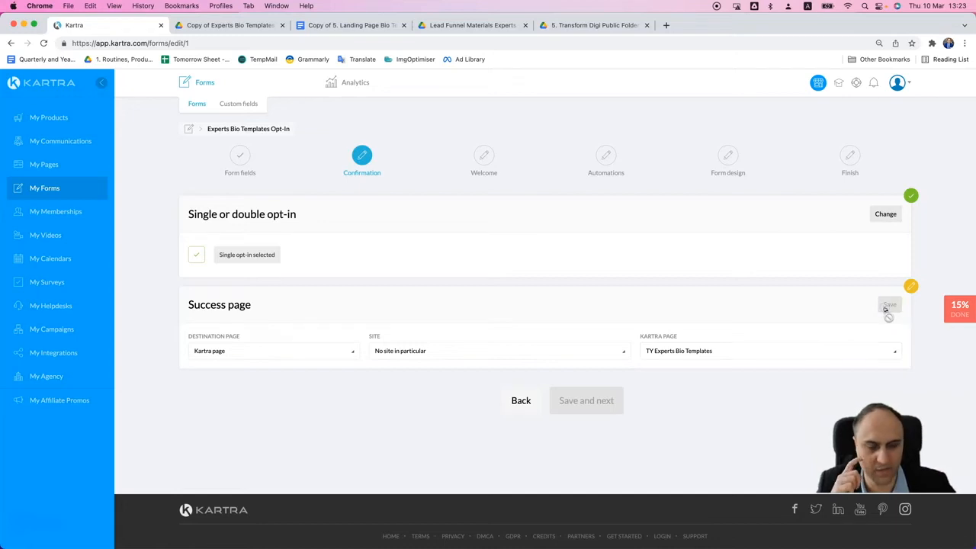
- Save the confirmation settings, keep the form without a welcome message and proceed to the Automations stage
{"action": "left_click", "coordinate": [591, 416]}
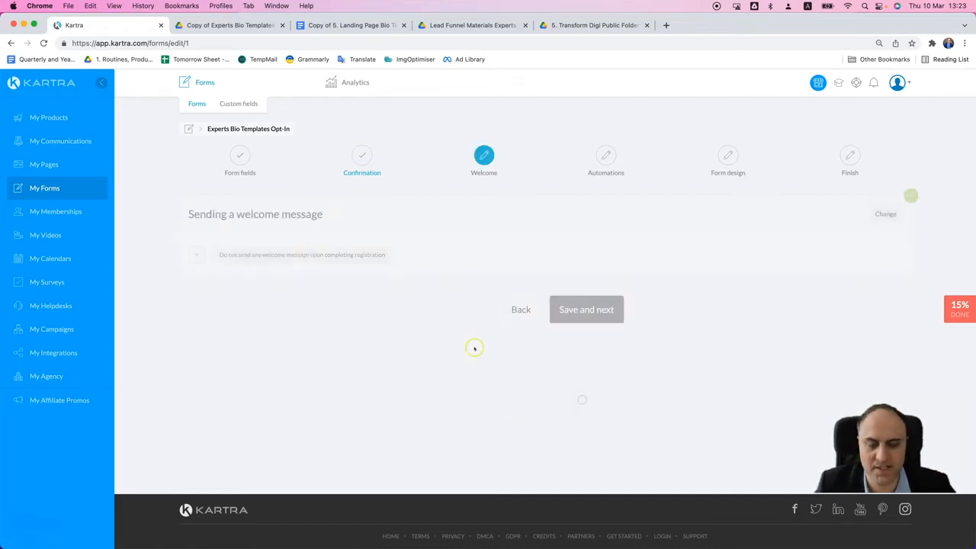
{"action": "left_click", "coordinate": [573, 309]}
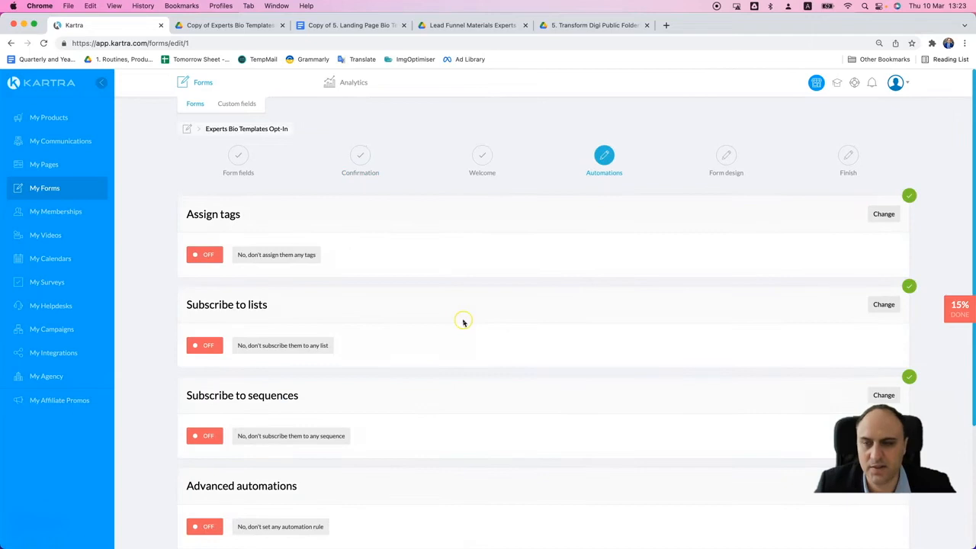
{"action": "scroll", "coordinate": [463, 321], "scroll_direction": "down", "scroll_amount": 2}
{"action": "scroll", "coordinate": [516, 301], "scroll_direction": "down", "scroll_amount": 1}
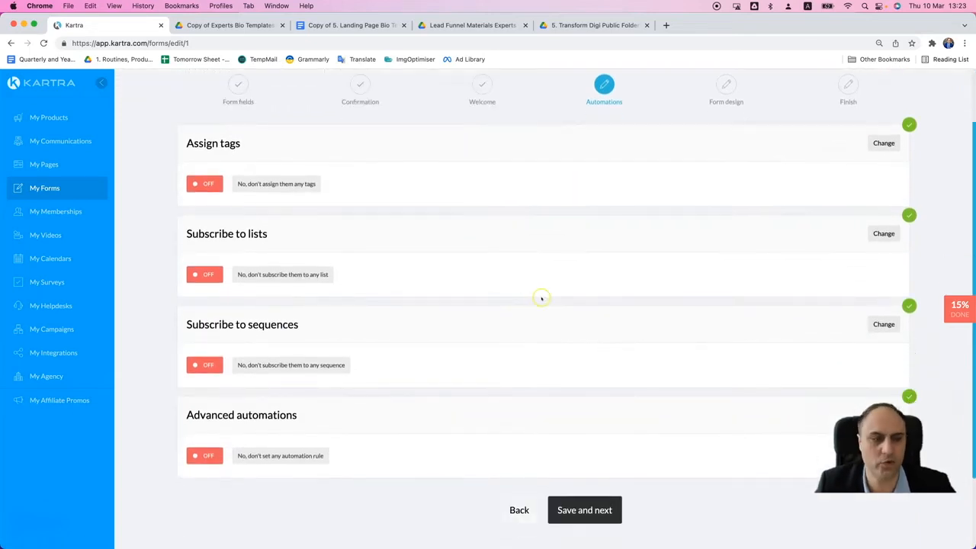
- Turn on tag assignment for the form with the category set to No category in particular
{"action": "left_click", "coordinate": [884, 144]}
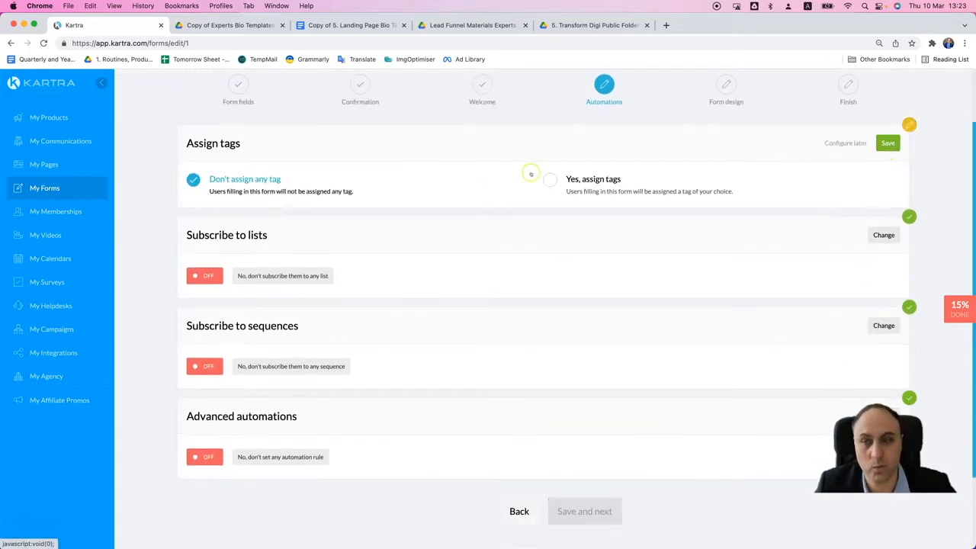
{"action": "left_click", "coordinate": [543, 179]}
{"action": "left_click", "coordinate": [351, 226]}
{"action": "left_click", "coordinate": [294, 260]}
- Start a new tag named "Experts Bio Templates OptedIn" and use the same text as its description
{"action": "left_click", "coordinate": [842, 241]}
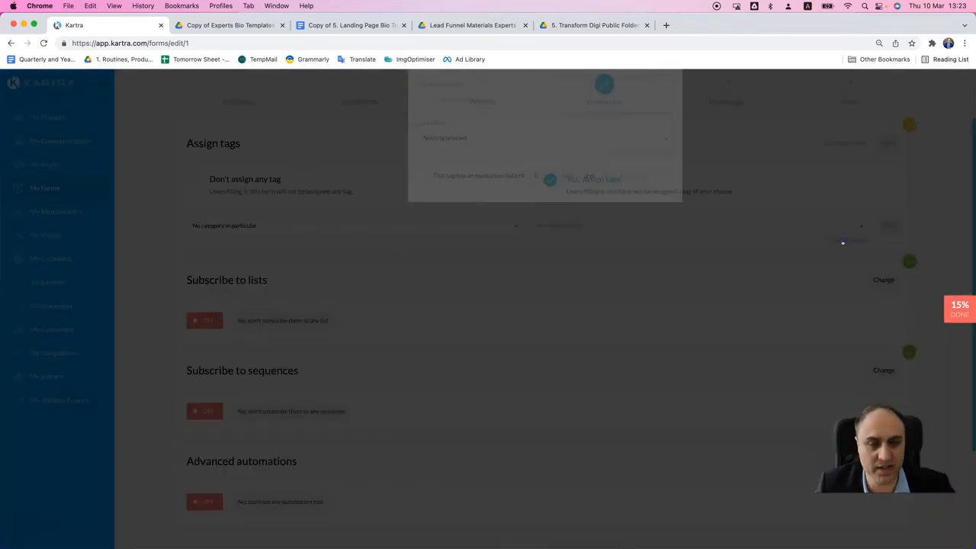
{"action": "left_click", "coordinate": [489, 160]}
{"action": "type", "text": "Experts Bio Templates OptedIn"}
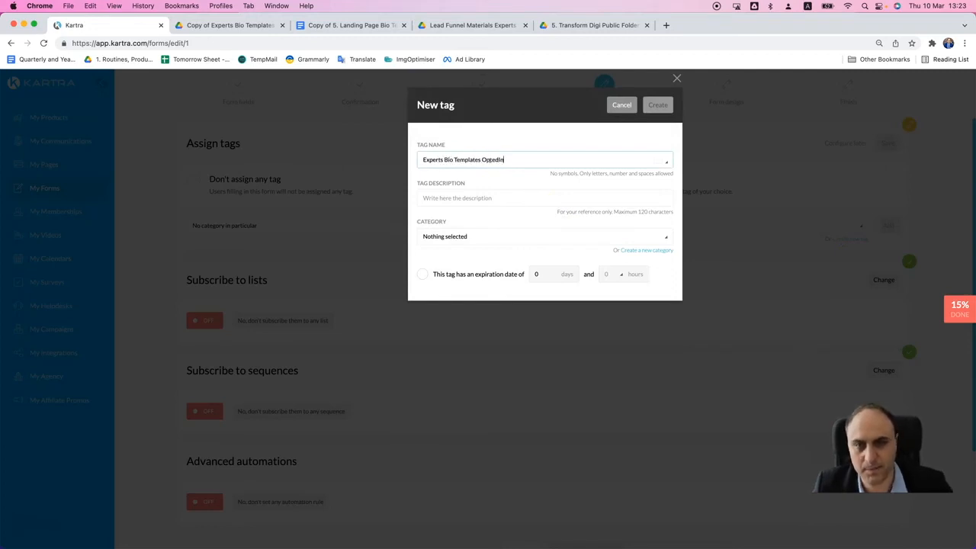
{"action": "key", "text": "super+a"}
{"action": "key", "text": "super+c"}
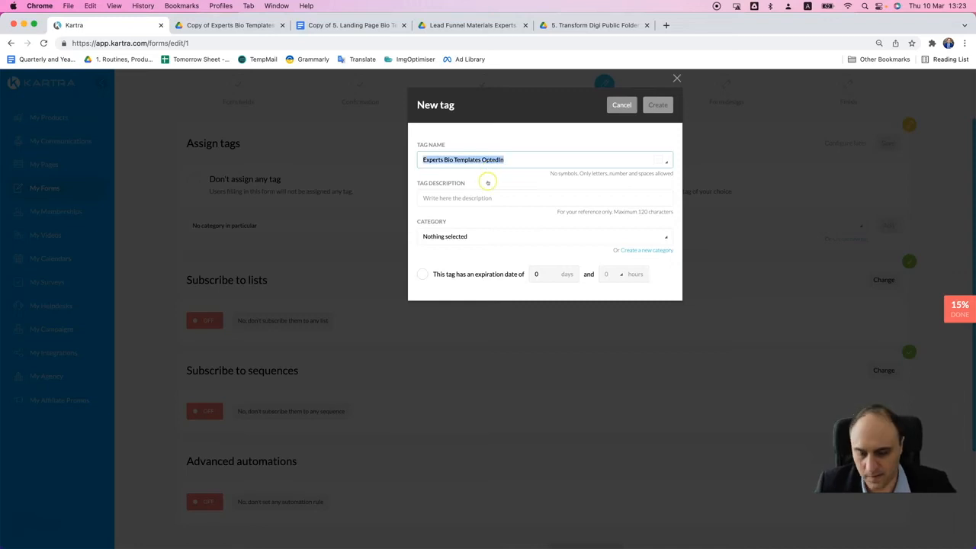
{"action": "left_click", "coordinate": [481, 197]}
{"action": "key", "text": "super+v"}
- Set the new tag's category to No category in particular, create it and add it to the form's assigned tags
{"action": "left_click", "coordinate": [475, 235]}
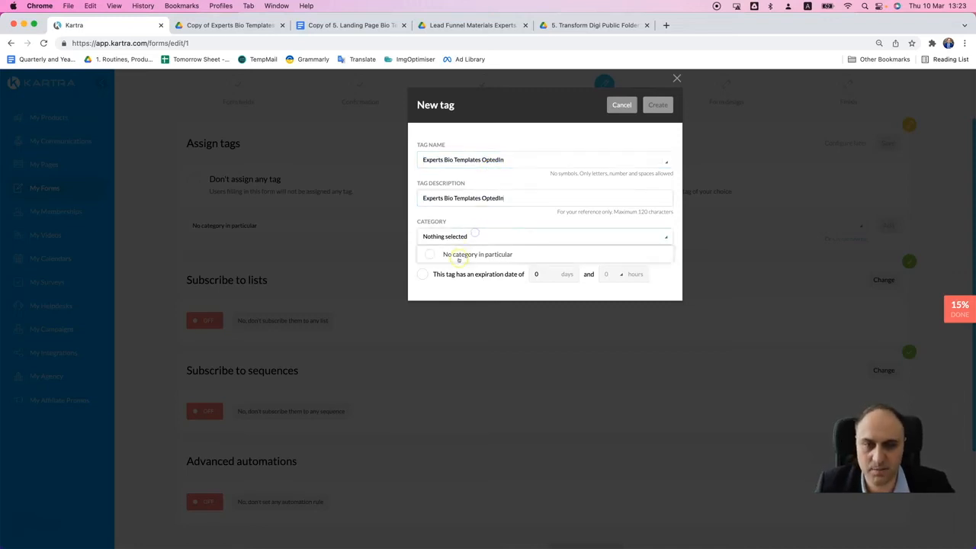
{"action": "left_click", "coordinate": [458, 255]}
{"action": "left_click", "coordinate": [553, 223]}
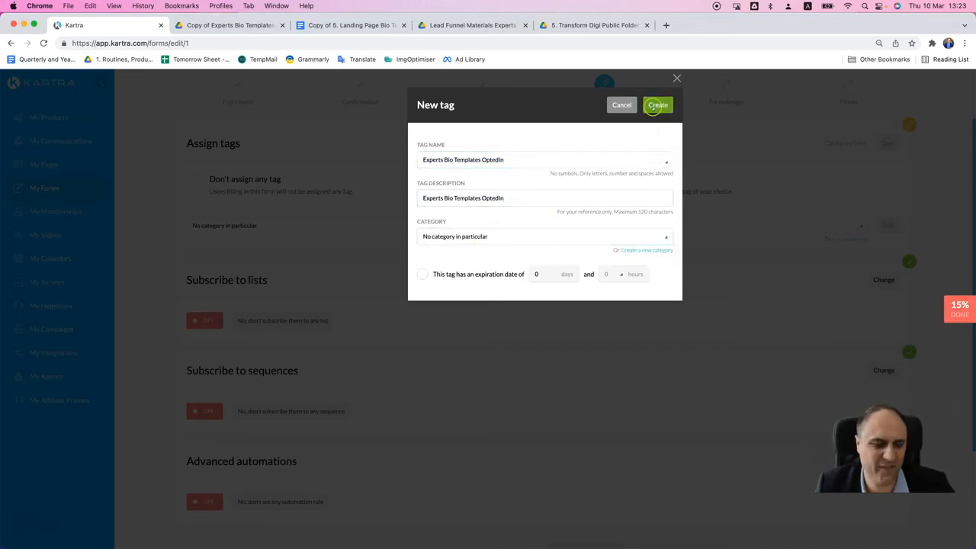
{"action": "left_click", "coordinate": [655, 106]}
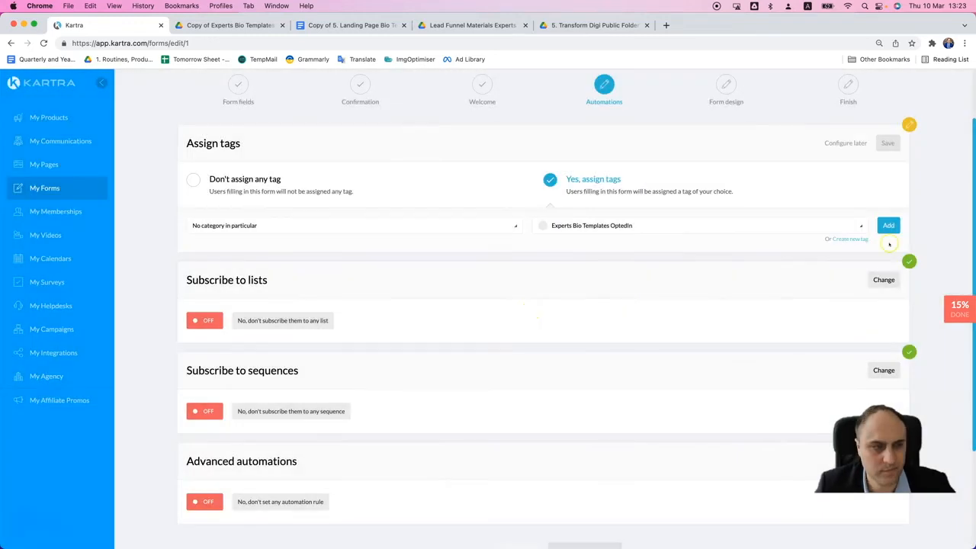
{"action": "left_click", "coordinate": [888, 225]}
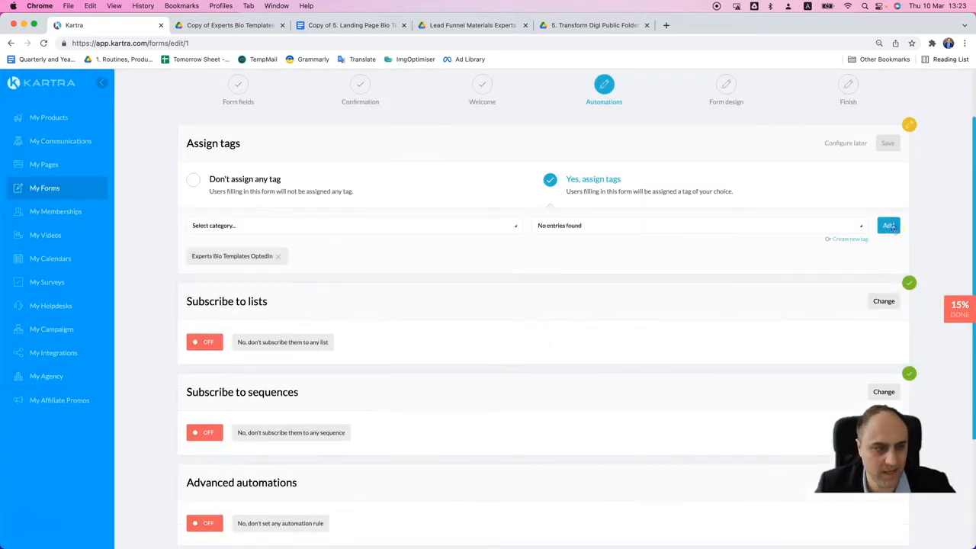
- Turn on list subscription and start a new list named with the owner's first name followed by "Transform Digi Full Leads List"
{"action": "left_click", "coordinate": [884, 301]}
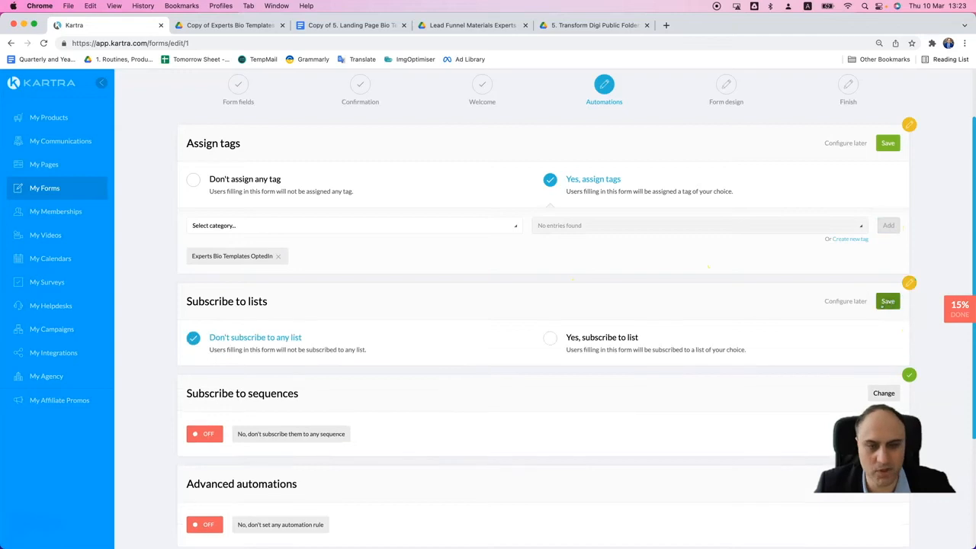
{"action": "left_click", "coordinate": [549, 337]}
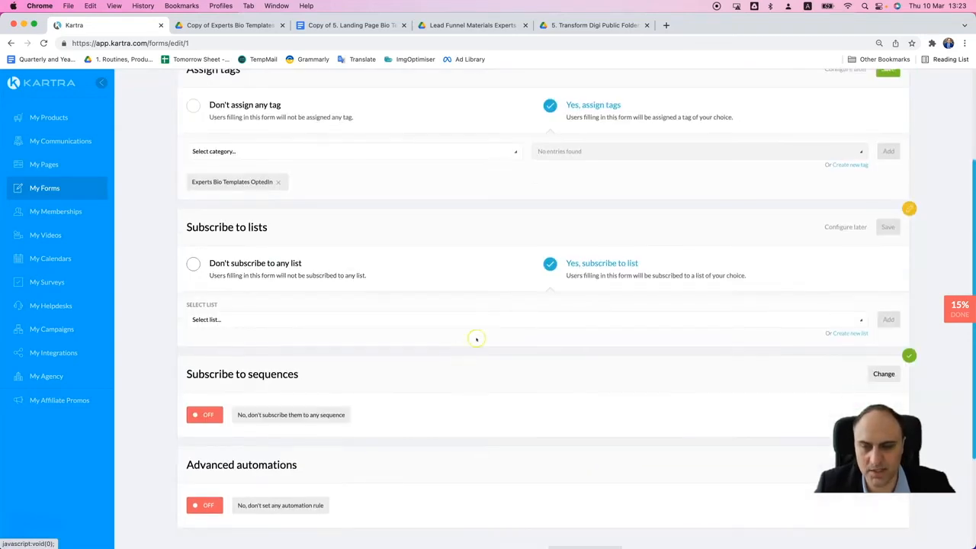
{"action": "left_click", "coordinate": [837, 335]}
{"action": "left_click", "coordinate": [493, 162]}
{"action": "type", "text": "Da"}
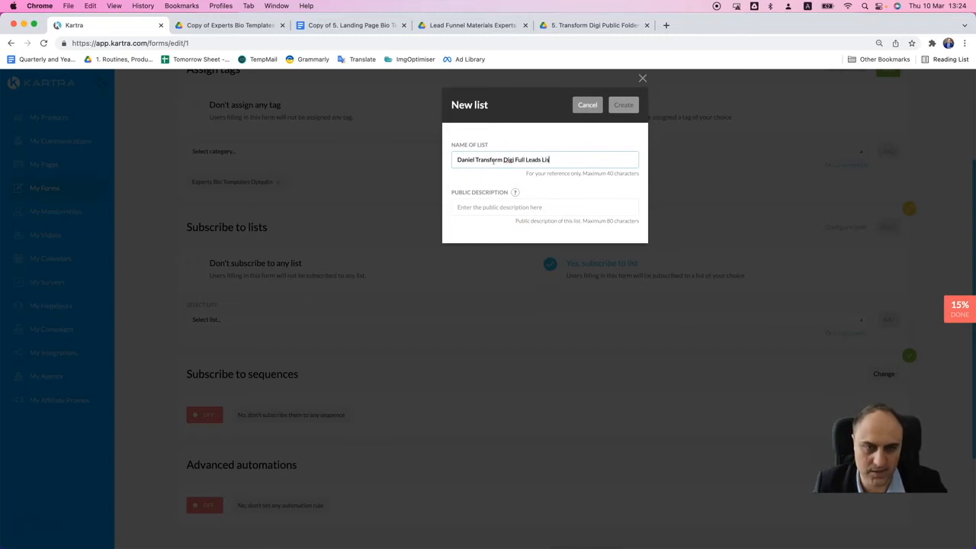
- Reuse the list name as its public description, then create the list and add it to the form's subscriptions
{"action": "key", "text": "super+a"}
{"action": "key", "text": "super+c"}
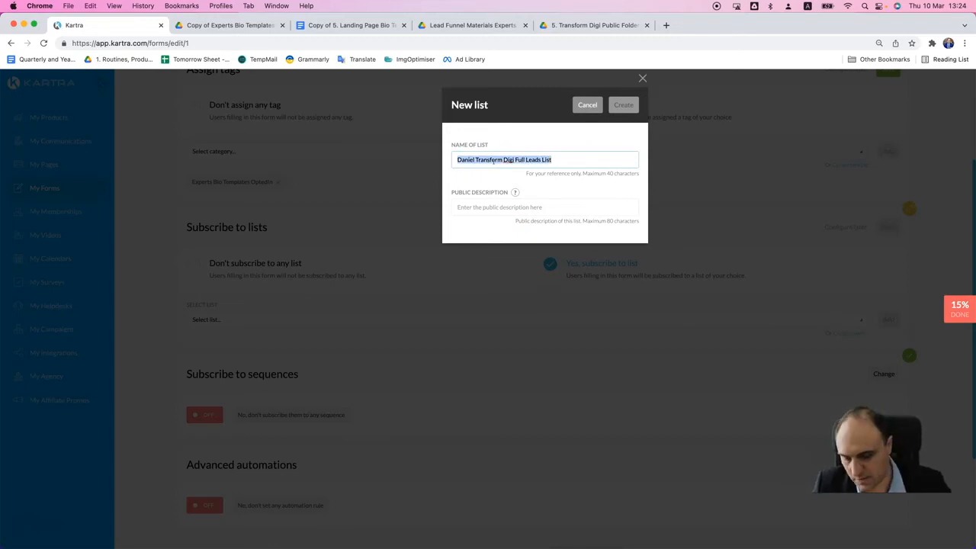
{"action": "left_click", "coordinate": [515, 207]}
{"action": "key", "text": "super+v"}
{"action": "left_click", "coordinate": [623, 105]}
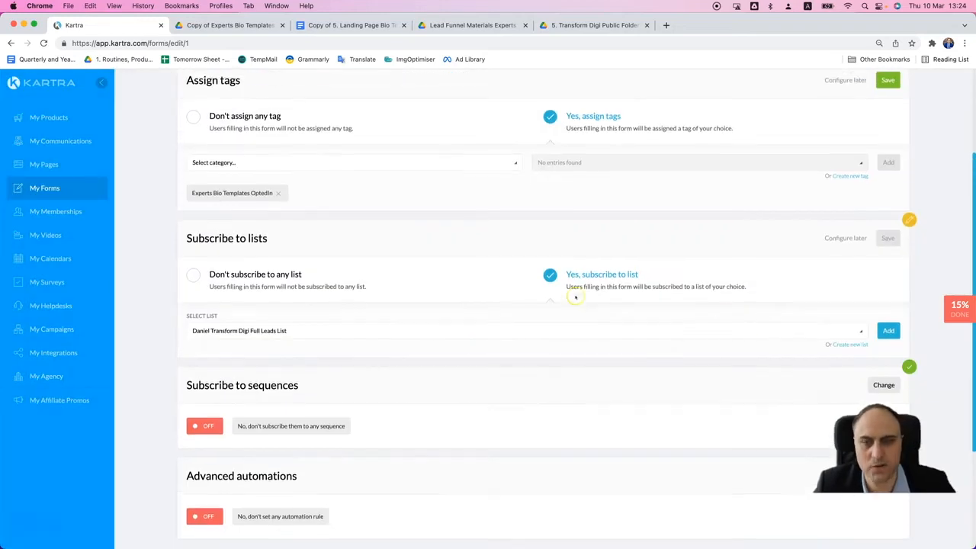
{"action": "left_click", "coordinate": [889, 332]}
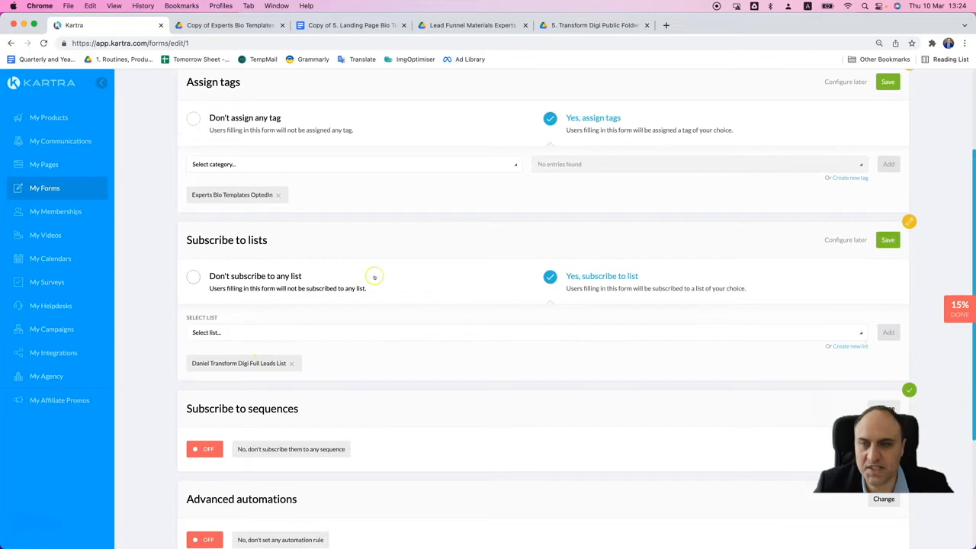
- Save the form's list subscription and tag assignment settings in the Automations stage
{"action": "scroll", "coordinate": [373, 277], "scroll_direction": "up", "scroll_amount": 1}
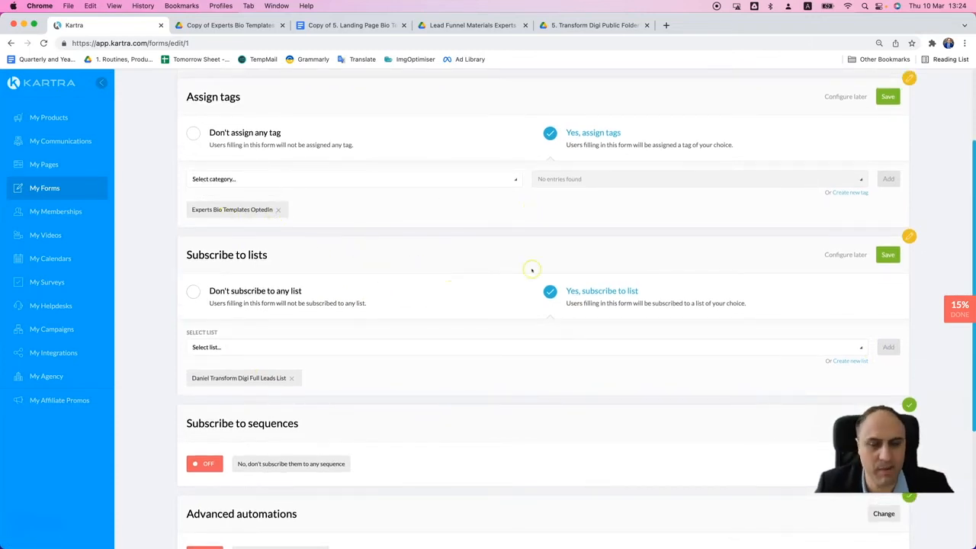
{"action": "scroll", "coordinate": [533, 271], "scroll_direction": "down", "scroll_amount": 3}
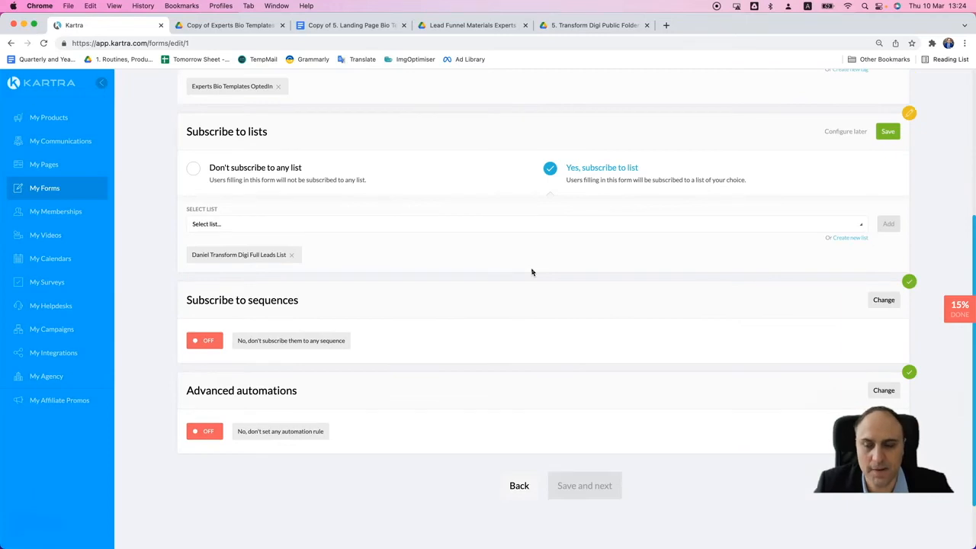
{"action": "scroll", "coordinate": [532, 273], "scroll_direction": "up", "scroll_amount": 5}
{"action": "scroll", "coordinate": [528, 299], "scroll_direction": "down", "scroll_amount": 5}
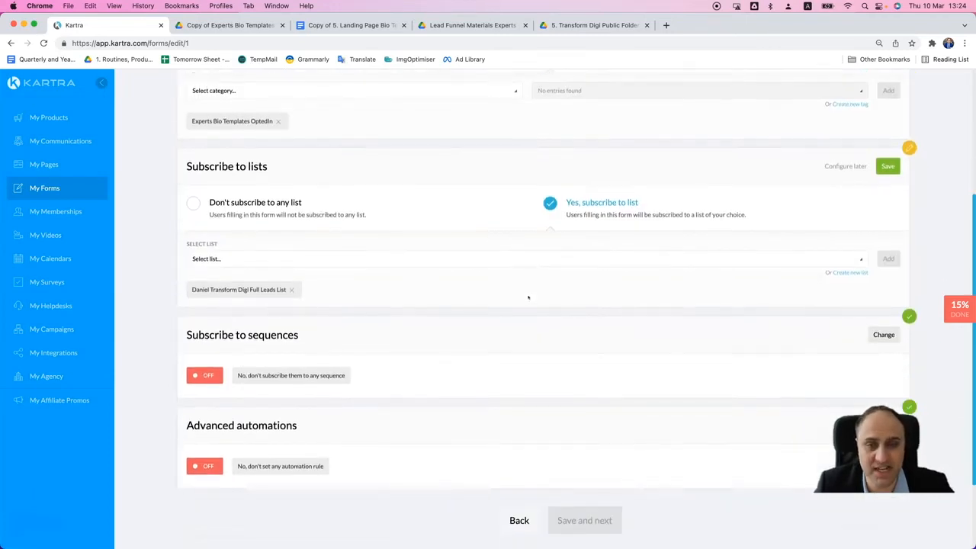
{"action": "left_click", "coordinate": [888, 137]}
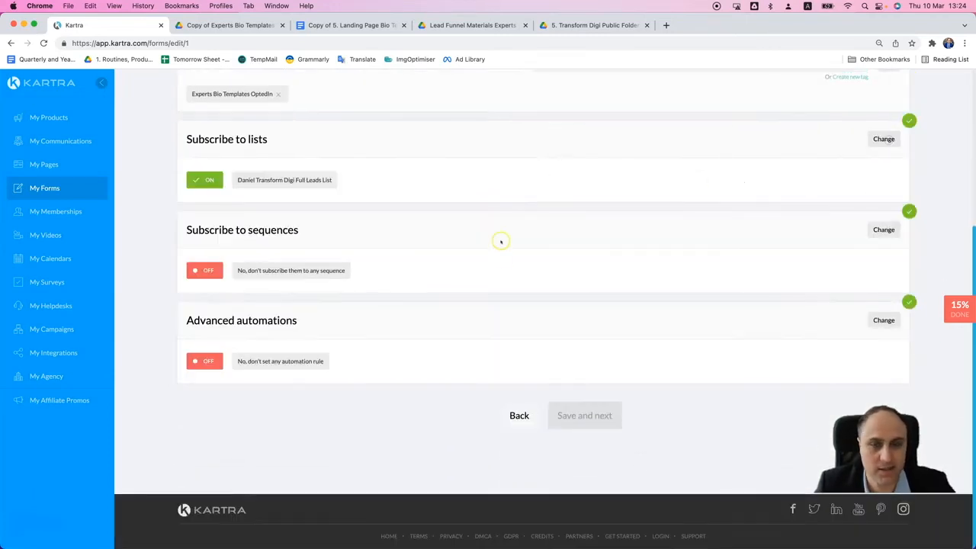
{"action": "scroll", "coordinate": [501, 244], "scroll_direction": "up", "scroll_amount": 5}
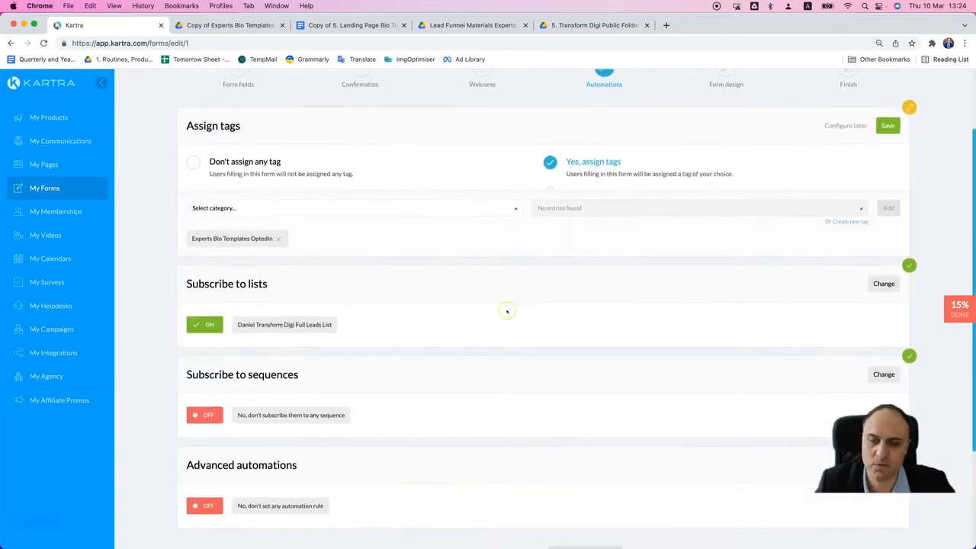
{"action": "scroll", "coordinate": [506, 313], "scroll_direction": "down", "scroll_amount": 4}
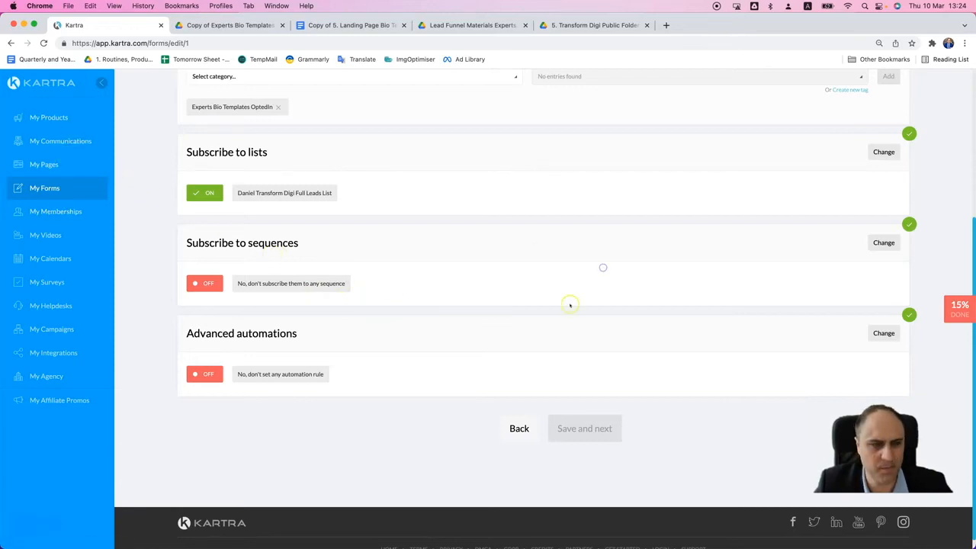
{"action": "scroll", "coordinate": [612, 358], "scroll_direction": "up", "scroll_amount": 2}
{"action": "left_click", "coordinate": [888, 76]}
{"action": "scroll", "coordinate": [558, 333], "scroll_direction": "up", "scroll_amount": 1}
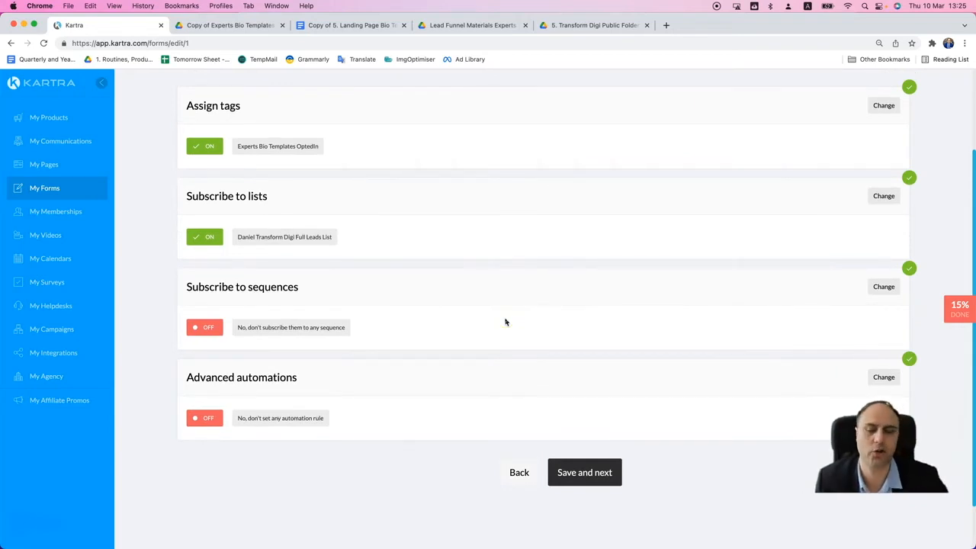
- Proceed to the Form design stage and finish the form with the option to use it in another Kartra asset
{"action": "scroll", "coordinate": [504, 321], "scroll_direction": "down", "scroll_amount": 1}
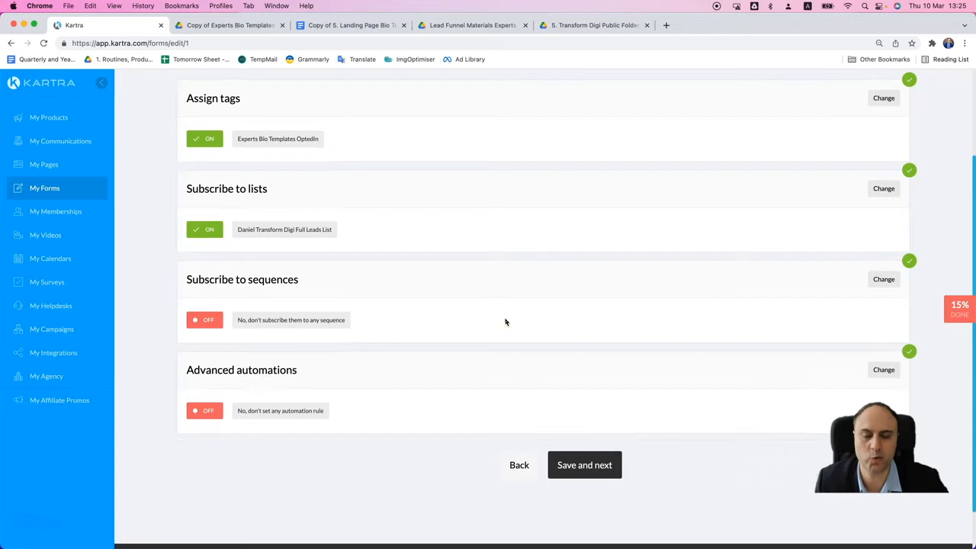
{"action": "scroll", "coordinate": [505, 321], "scroll_direction": "up", "scroll_amount": 2}
{"action": "scroll", "coordinate": [477, 311], "scroll_direction": "down", "scroll_amount": 3}
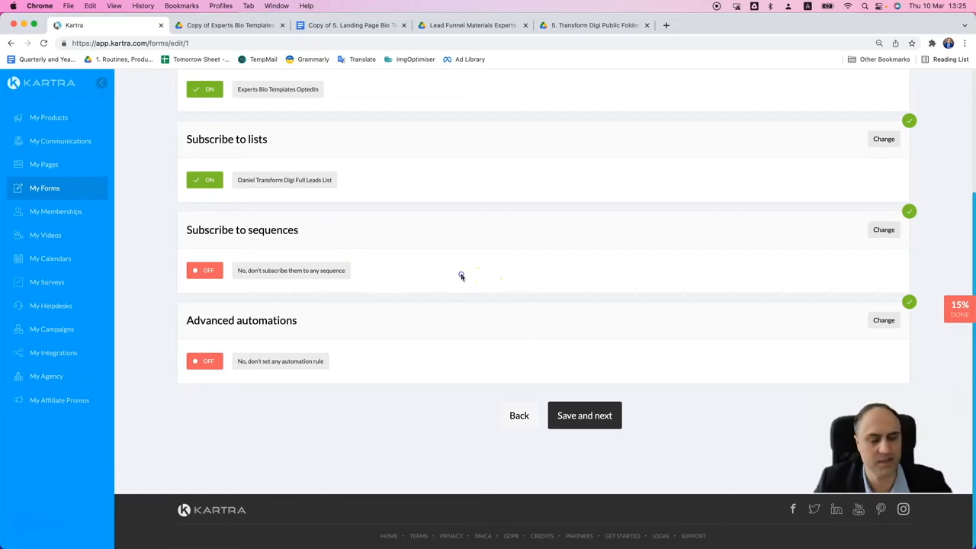
{"action": "scroll", "coordinate": [469, 281], "scroll_direction": "up", "scroll_amount": 3}
{"action": "scroll", "coordinate": [473, 283], "scroll_direction": "down", "scroll_amount": 3}
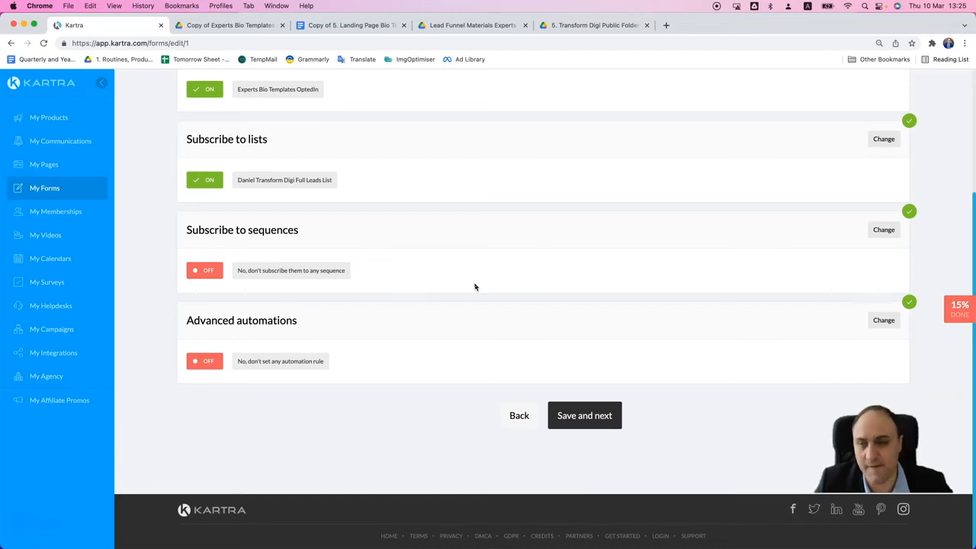
{"action": "left_click", "coordinate": [562, 414]}
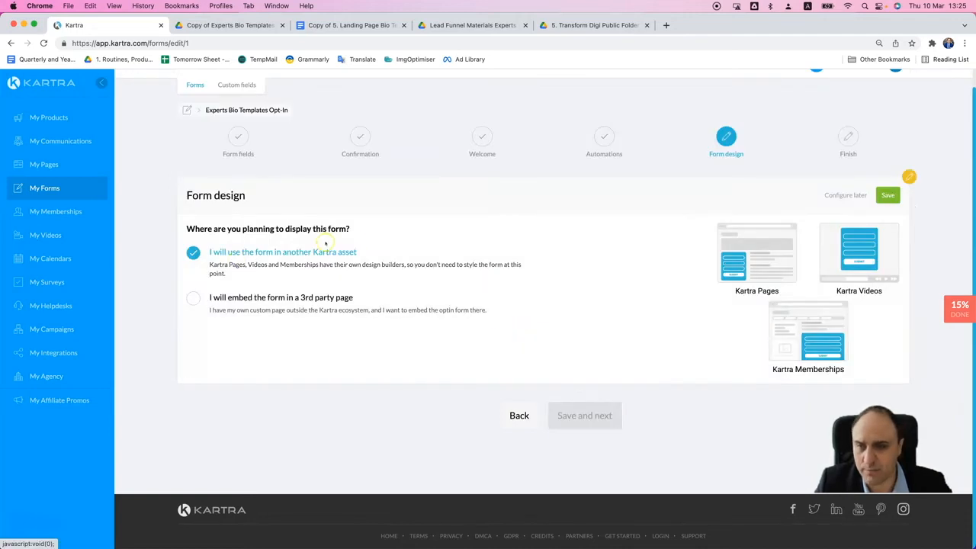
{"action": "left_click", "coordinate": [888, 195]}
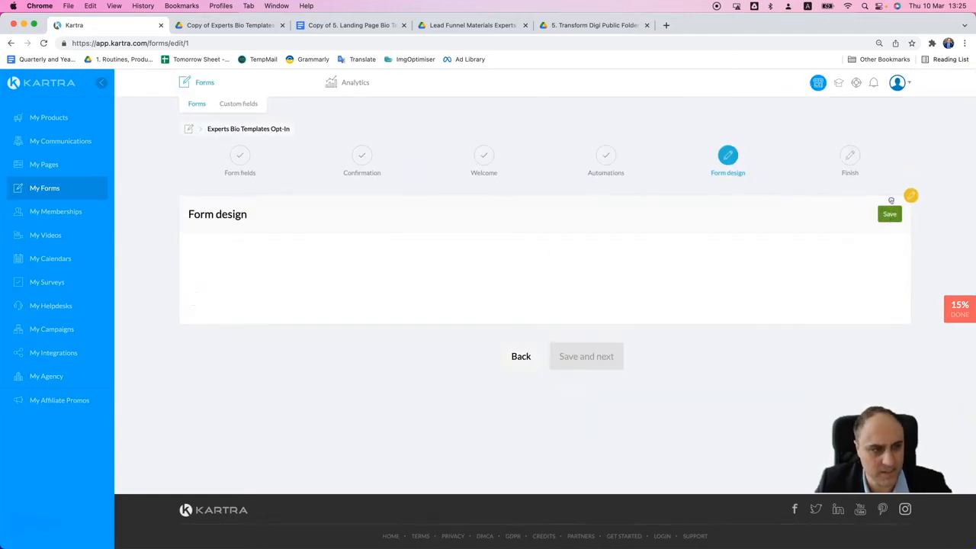
{"action": "left_click", "coordinate": [588, 356]}
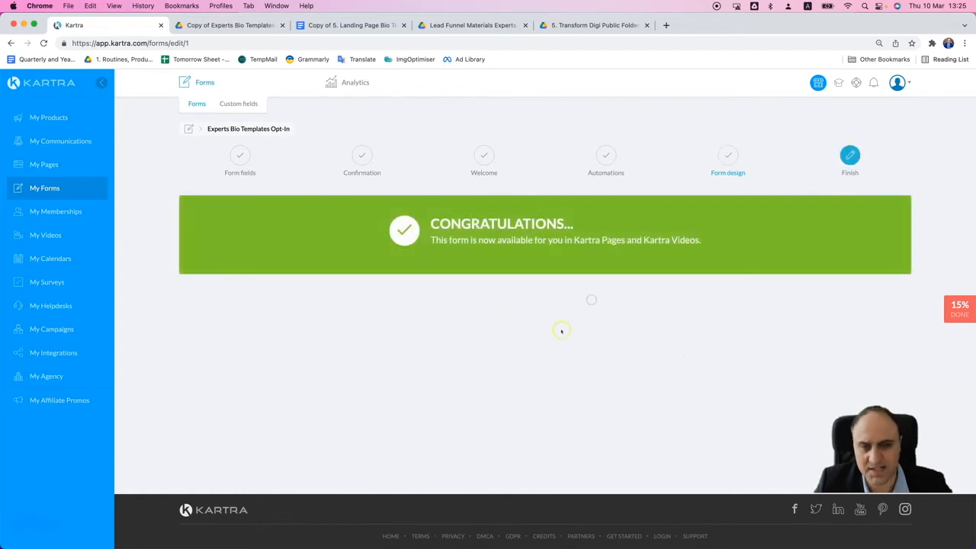
- Open the Experts Bio Templates Squeeze Page from the pages list for editing
{"action": "left_click", "coordinate": [47, 181]}
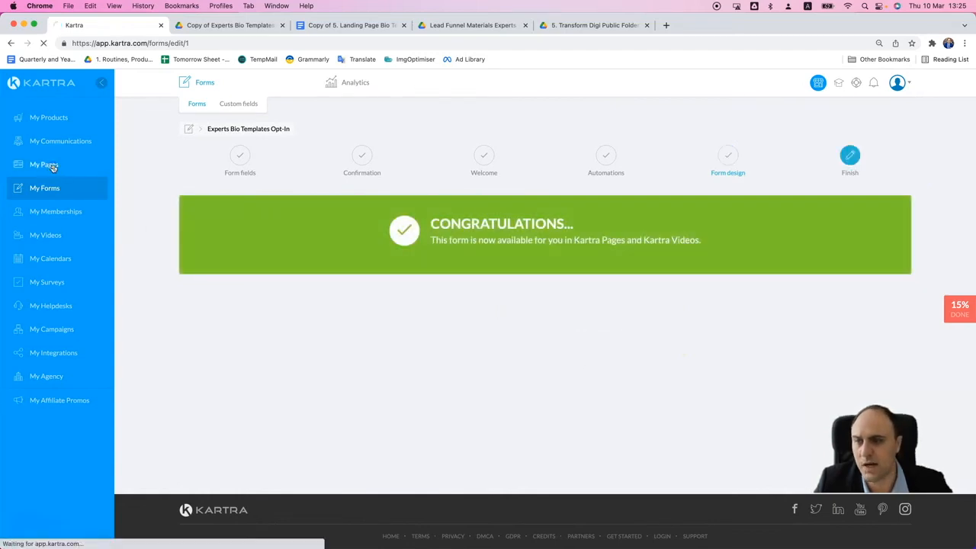
{"action": "left_click", "coordinate": [53, 167]}
{"action": "left_click", "coordinate": [515, 241]}
{"action": "left_click", "coordinate": [555, 257]}
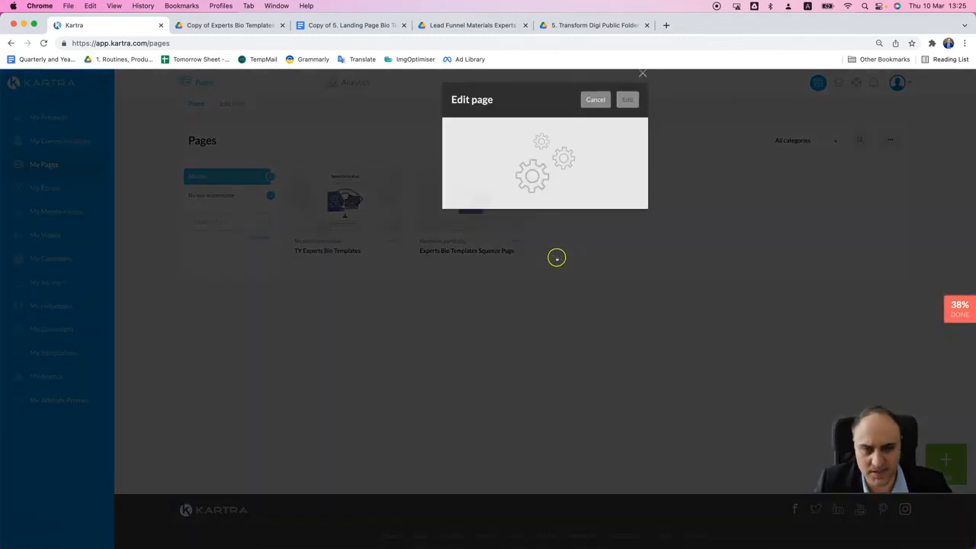
{"action": "left_click", "coordinate": [627, 104]}
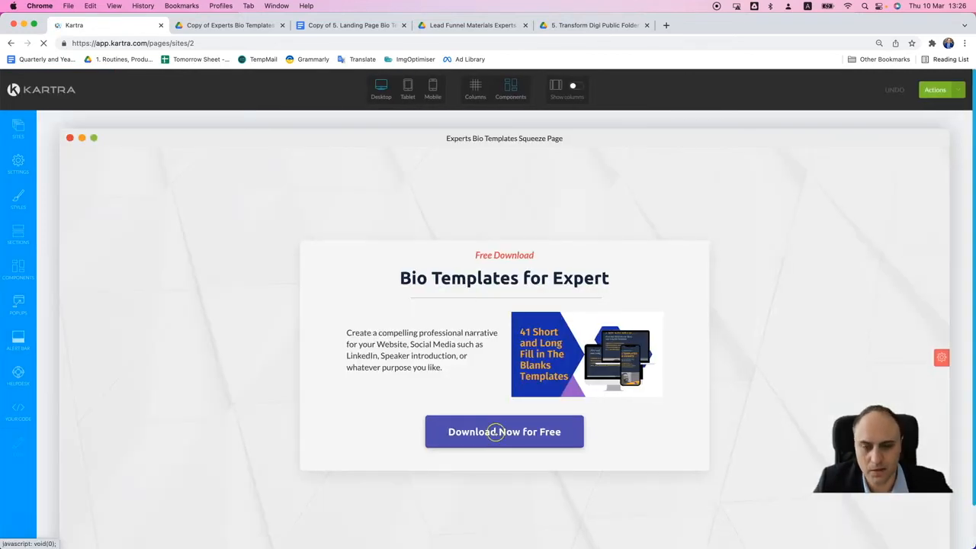
- Open the opt-in form popup linked to the "Download Now for Free" button and delete the camera icon above its headline
{"action": "left_click", "coordinate": [513, 407]}
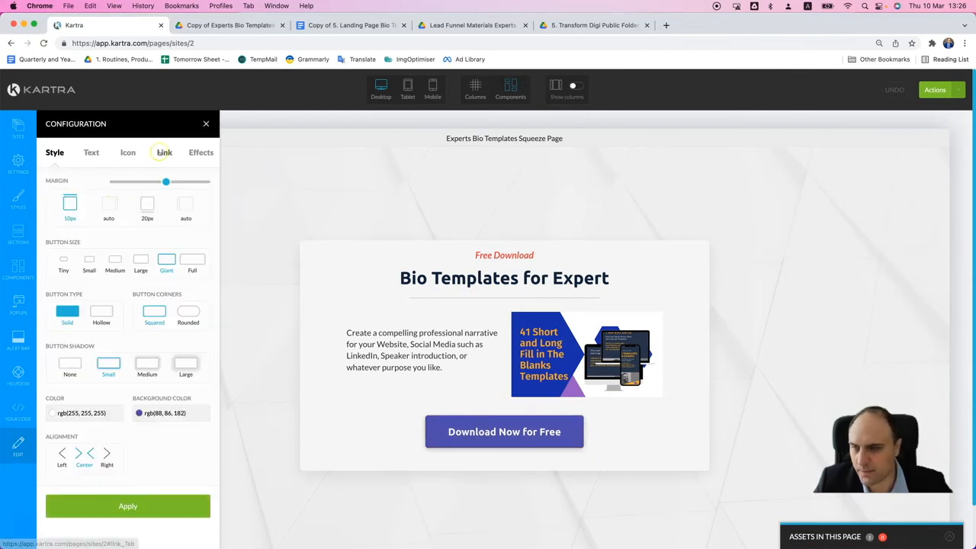
{"action": "left_click", "coordinate": [162, 152]}
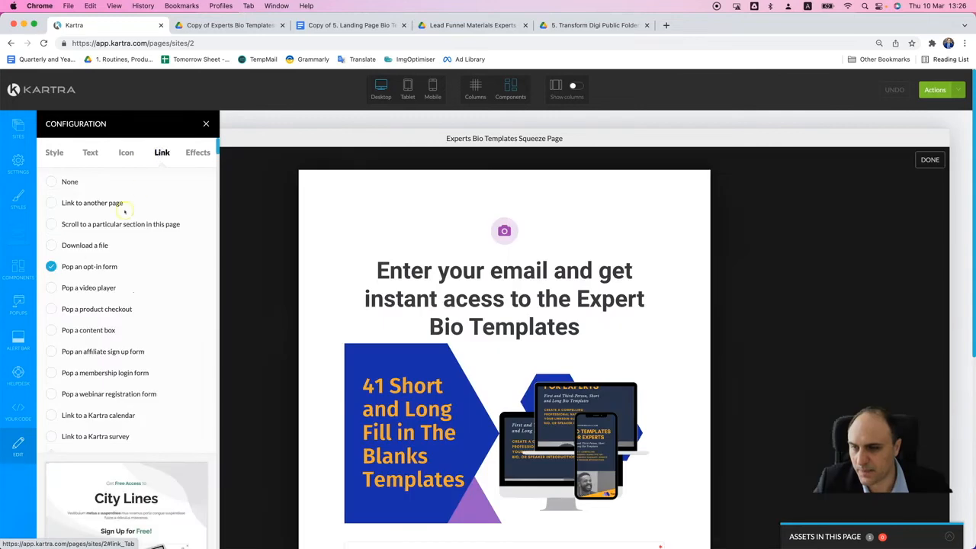
{"action": "scroll", "coordinate": [519, 301], "scroll_direction": "down", "scroll_amount": 1}
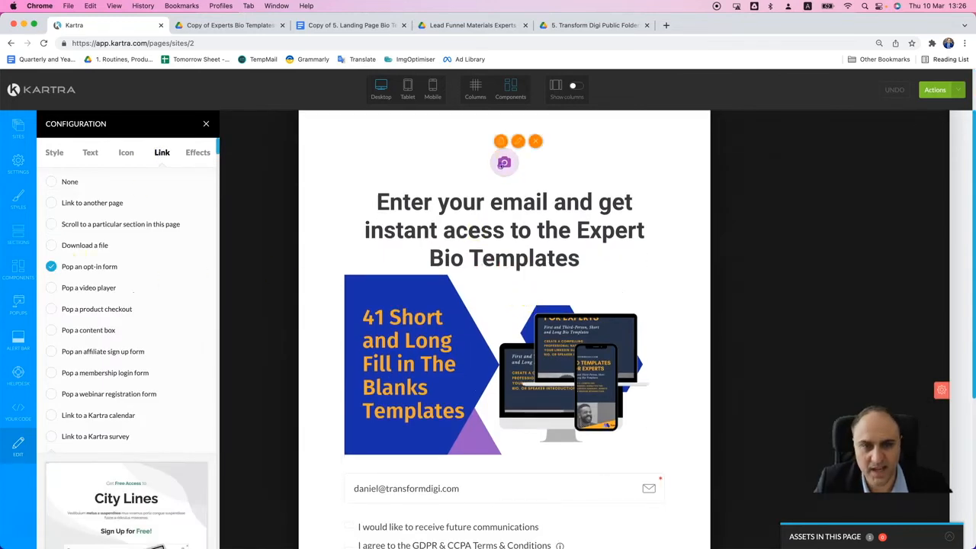
{"action": "left_click", "coordinate": [534, 142]}
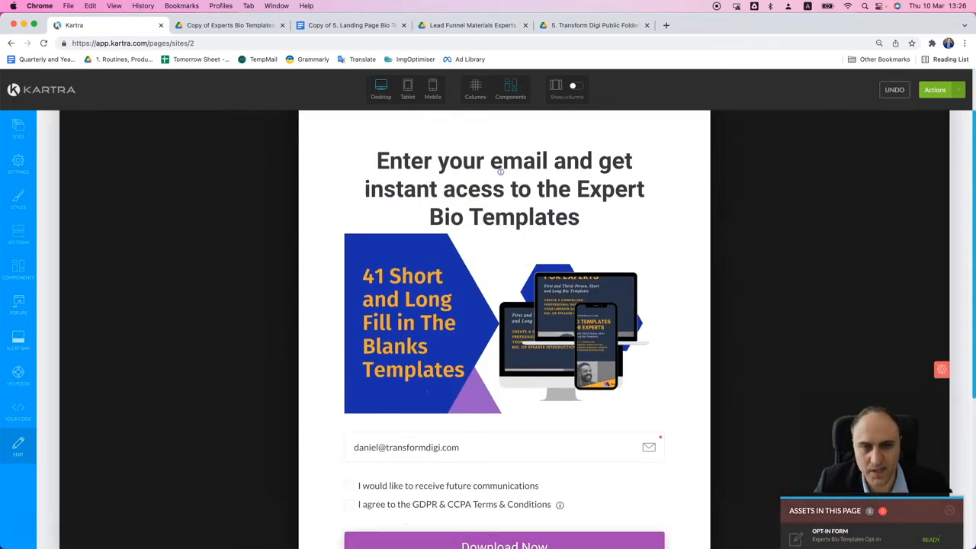
- Set the popup headline's font size to 1.00rem and its line height to 1.0em
{"action": "left_click", "coordinate": [521, 161]}
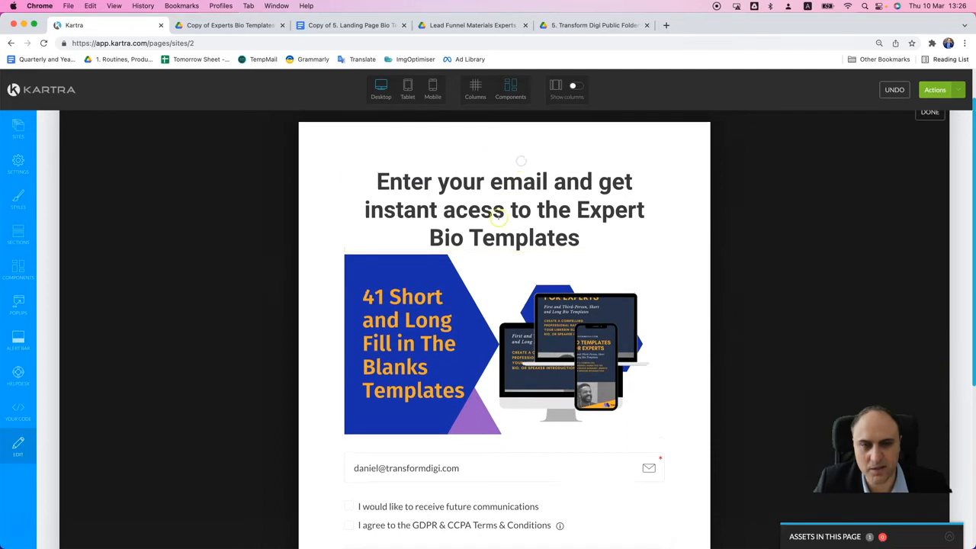
{"action": "left_click", "coordinate": [500, 217]}
{"action": "triple_click", "coordinate": [515, 200]}
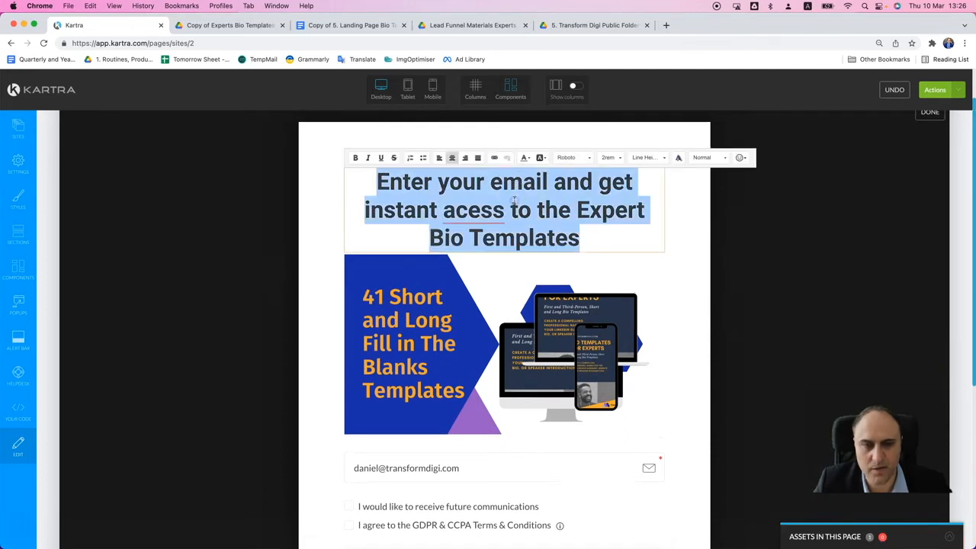
{"action": "left_click", "coordinate": [608, 158]}
{"action": "scroll", "coordinate": [618, 206], "scroll_direction": "down", "scroll_amount": 2}
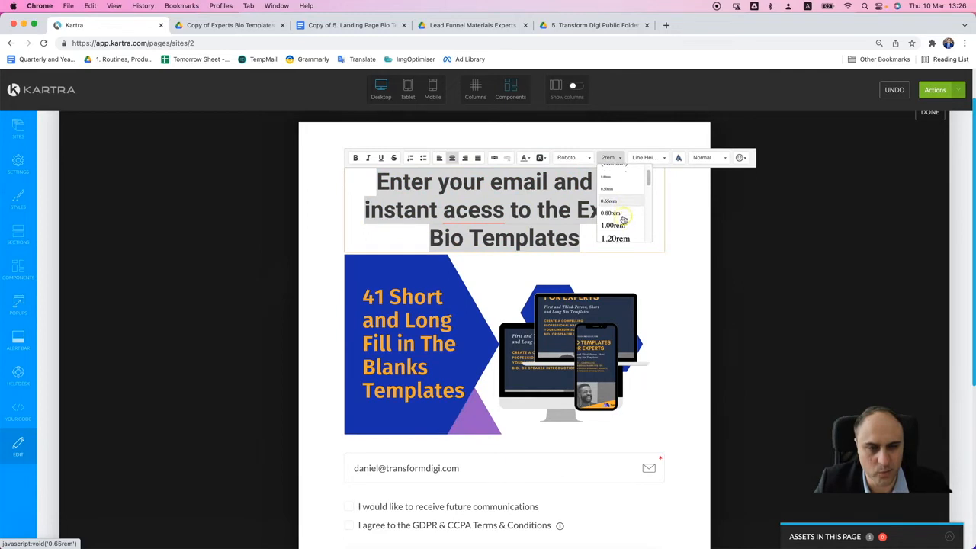
{"action": "left_click", "coordinate": [618, 220]}
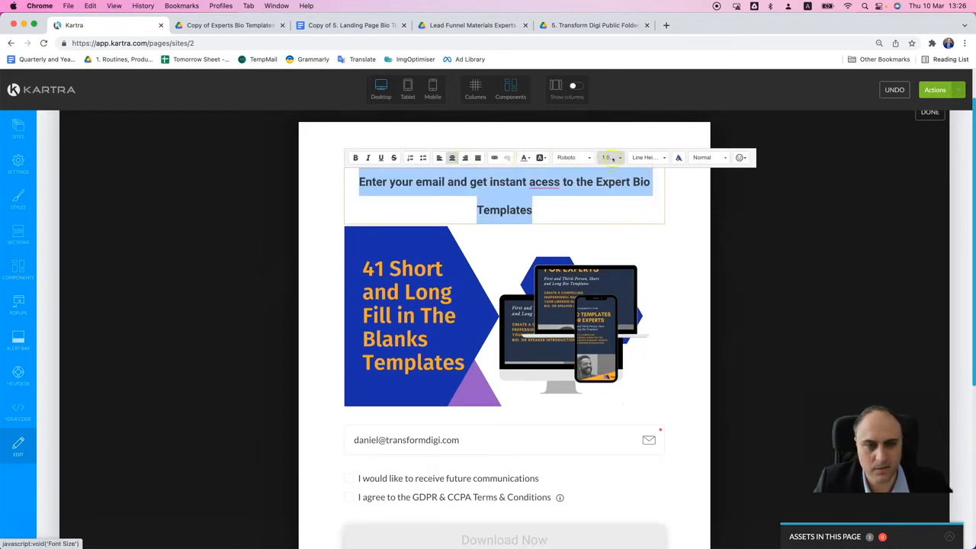
{"action": "left_click", "coordinate": [633, 158]}
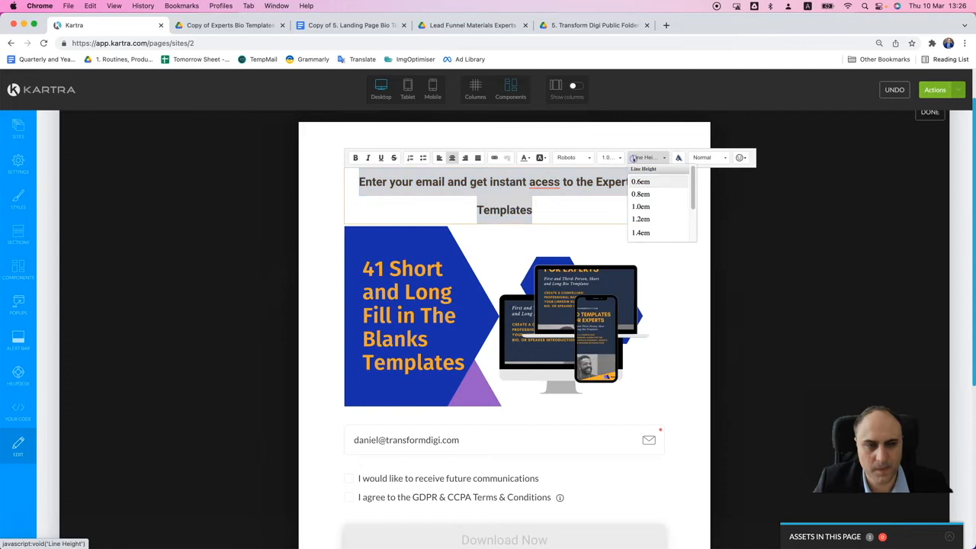
{"action": "left_click", "coordinate": [644, 211]}
- Set the popup headline's font size to 1.20rem
{"action": "left_click", "coordinate": [611, 157]}
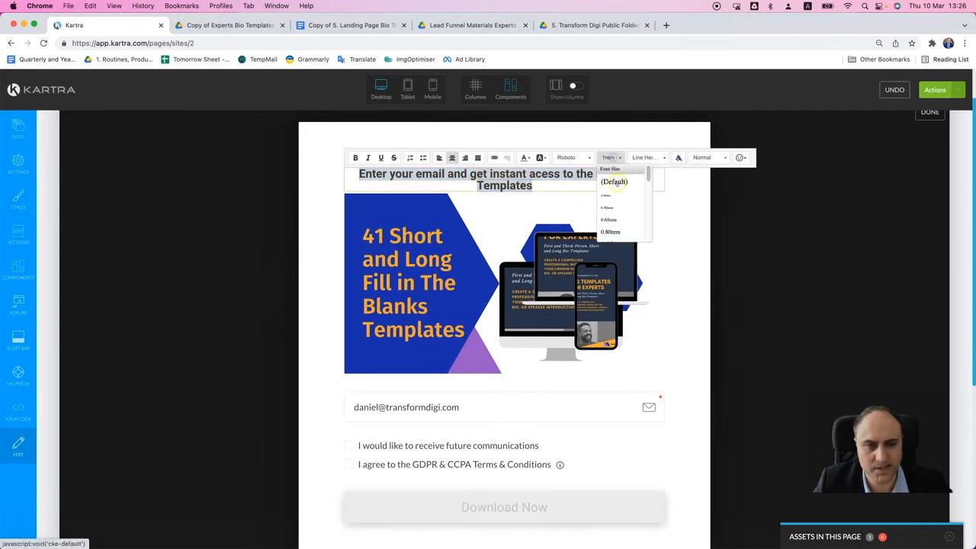
{"action": "scroll", "coordinate": [616, 215], "scroll_direction": "down", "scroll_amount": 1}
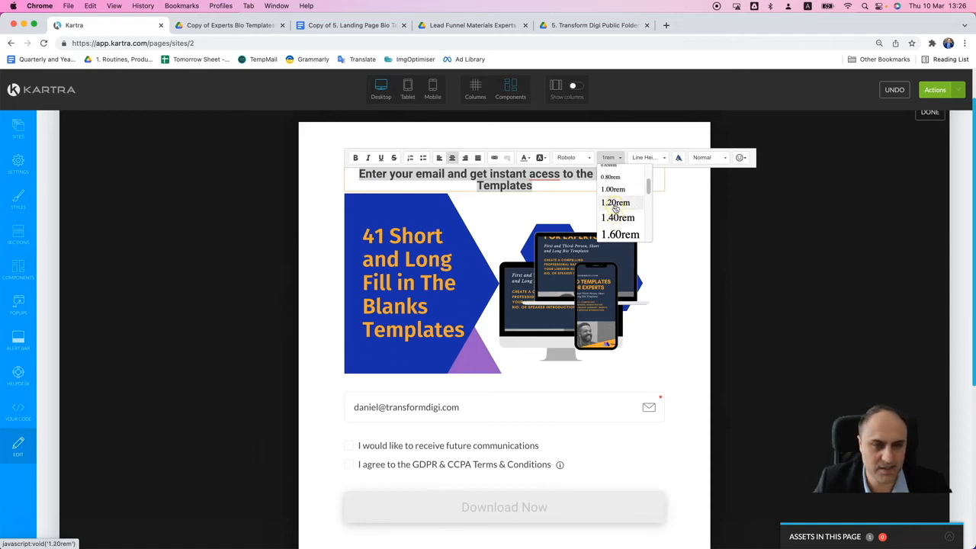
{"action": "left_click", "coordinate": [615, 203]}
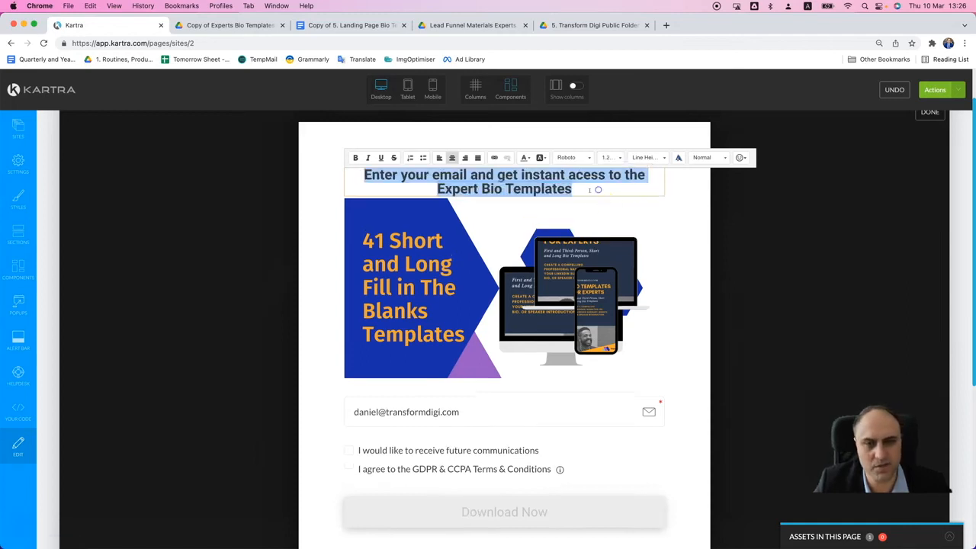
{"action": "left_click", "coordinate": [598, 189]}
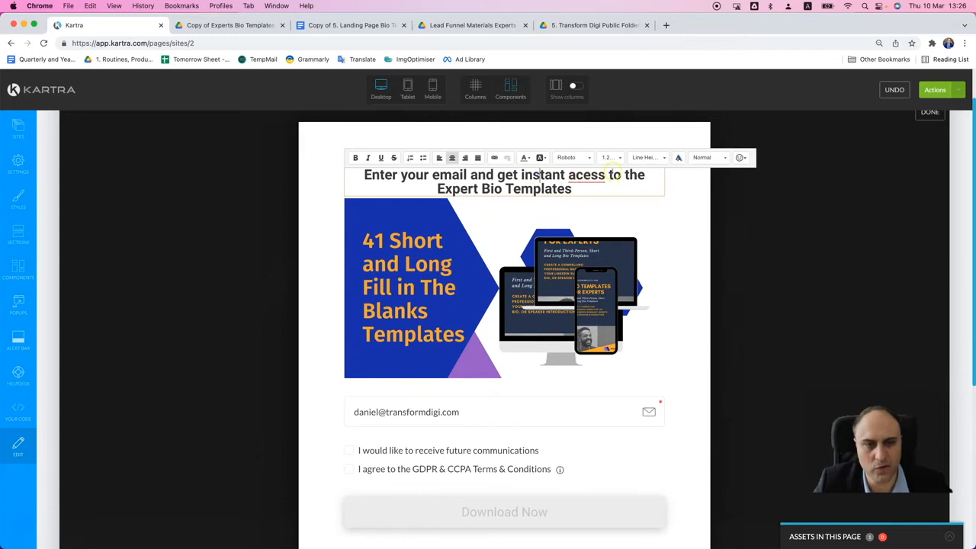
- Enlarge the entire popup headline text to a font size of 1.60rem
{"action": "triple_click", "coordinate": [614, 175]}
{"action": "left_click", "coordinate": [610, 157]}
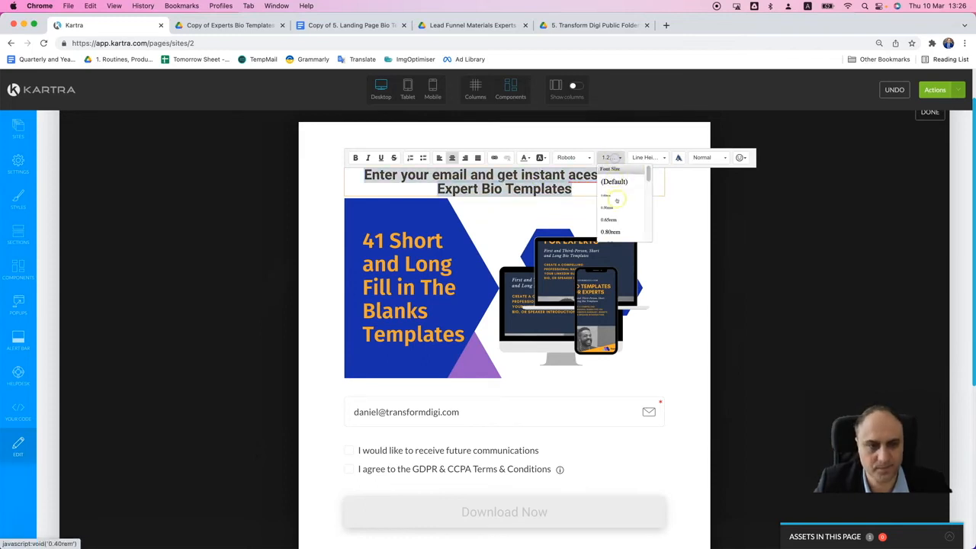
{"action": "left_click", "coordinate": [618, 219]}
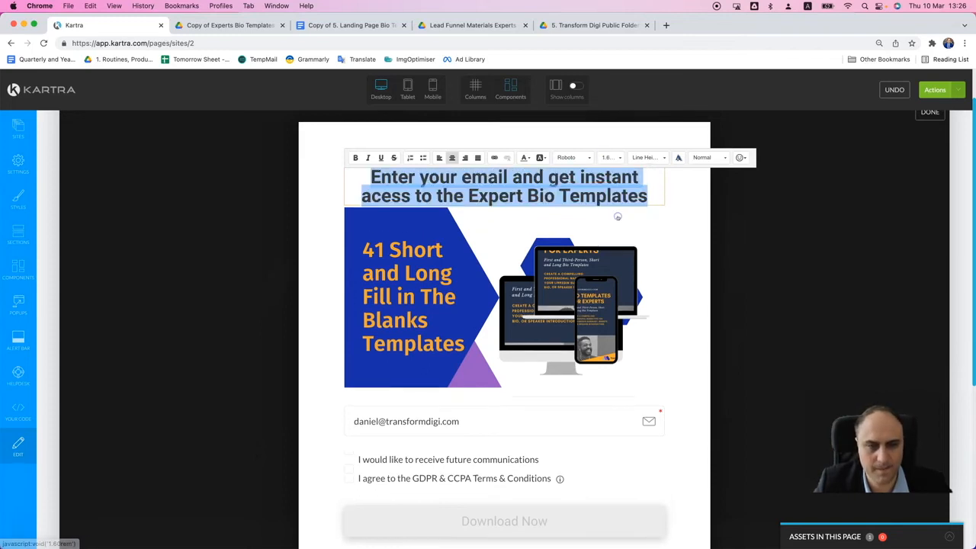
{"action": "left_click", "coordinate": [559, 181]}
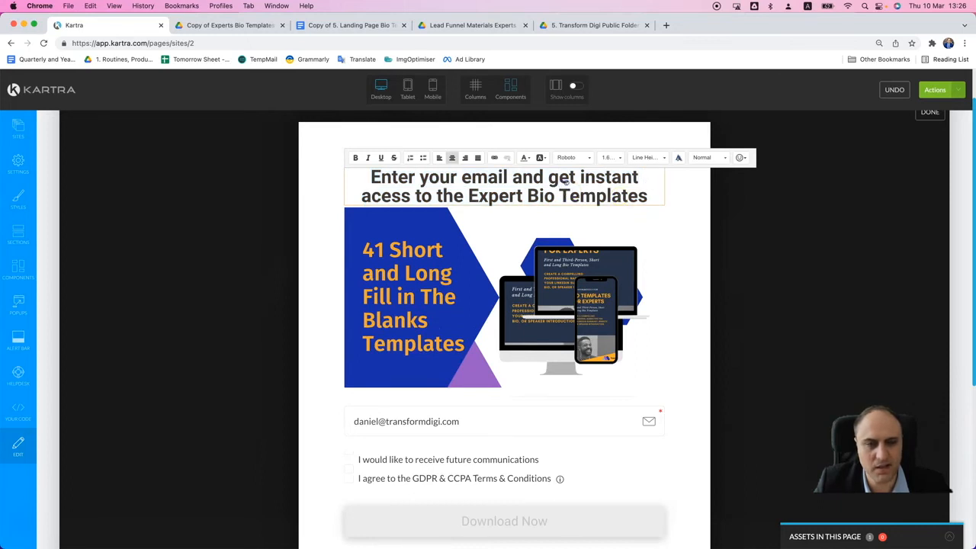
{"action": "left_click", "coordinate": [701, 231]}
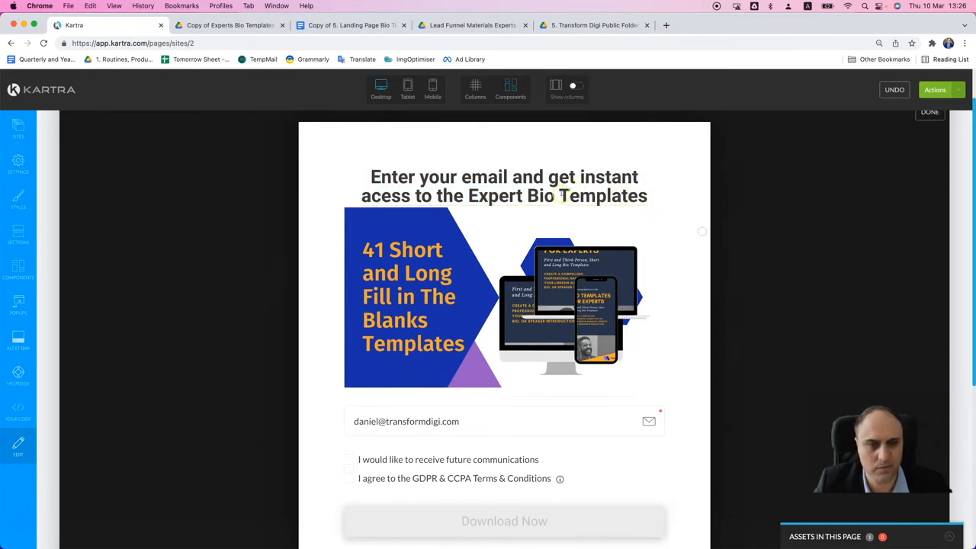
- Correct the misspelled word "acess" to "access" in the popup headline
{"action": "left_click", "coordinate": [586, 175]}
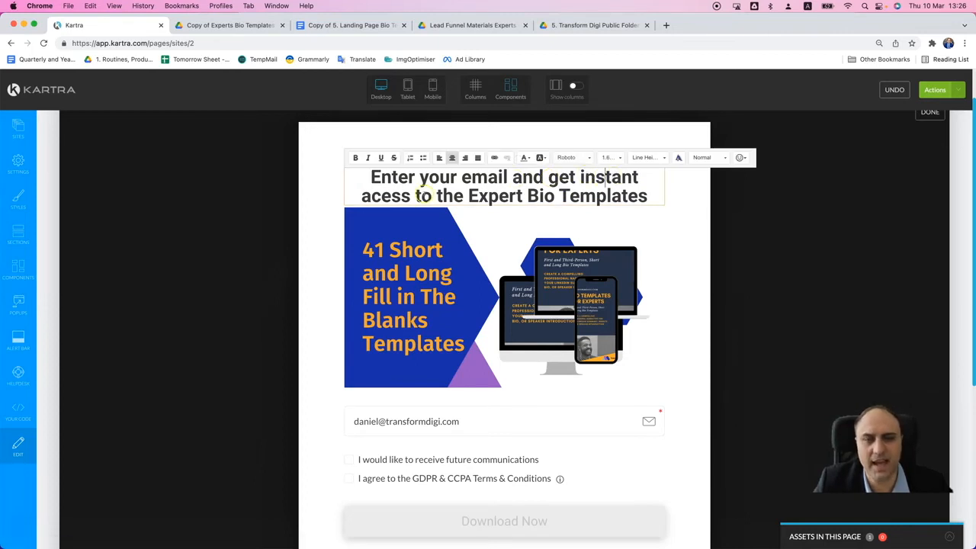
{"action": "mouse_move", "coordinate": [385, 197]}
{"action": "left_click", "coordinate": [386, 216]}
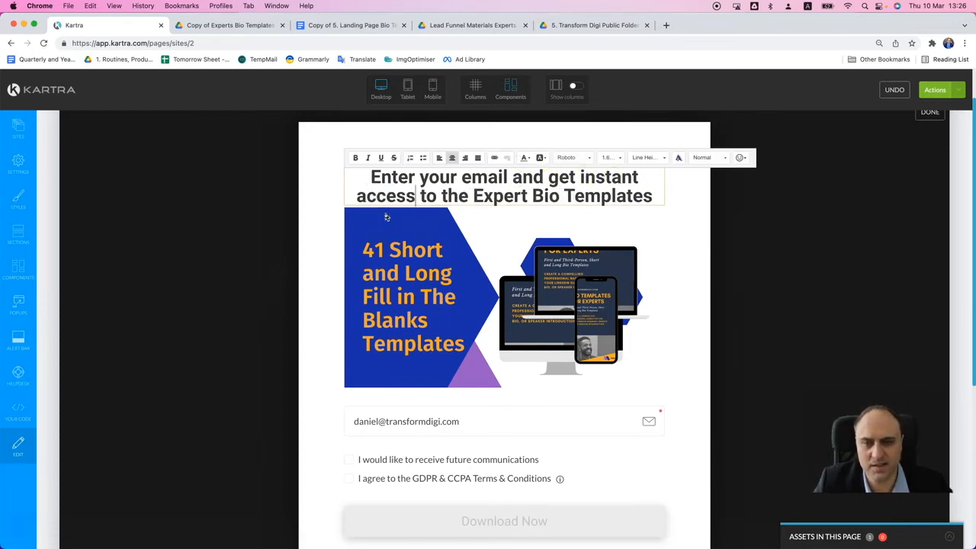
{"action": "left_click", "coordinate": [674, 229]}
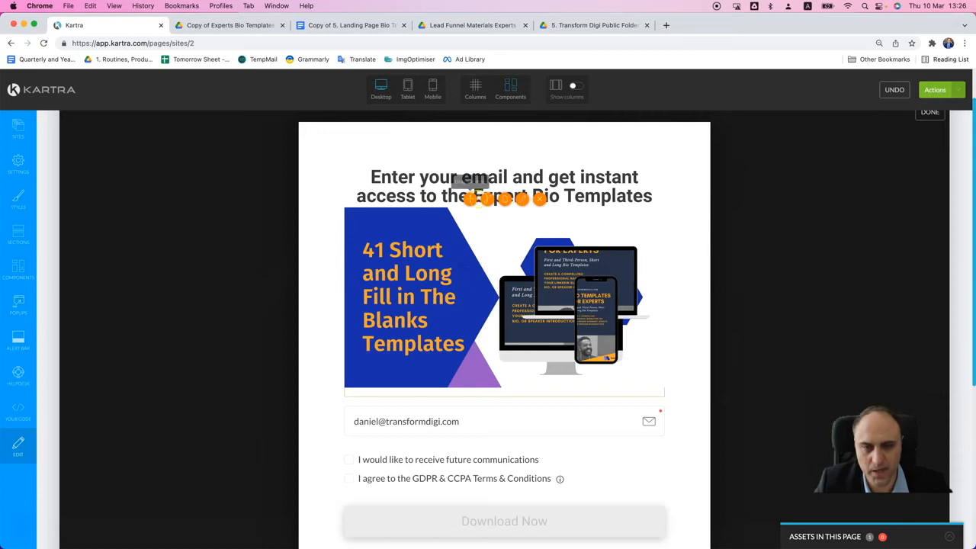
- Shrink the templates image in the popup to about half its width and narrow the popup's content column
{"action": "left_click", "coordinate": [472, 199]}
{"action": "left_click_drag", "start_coordinate": [523, 216], "coordinate": [503, 216]}
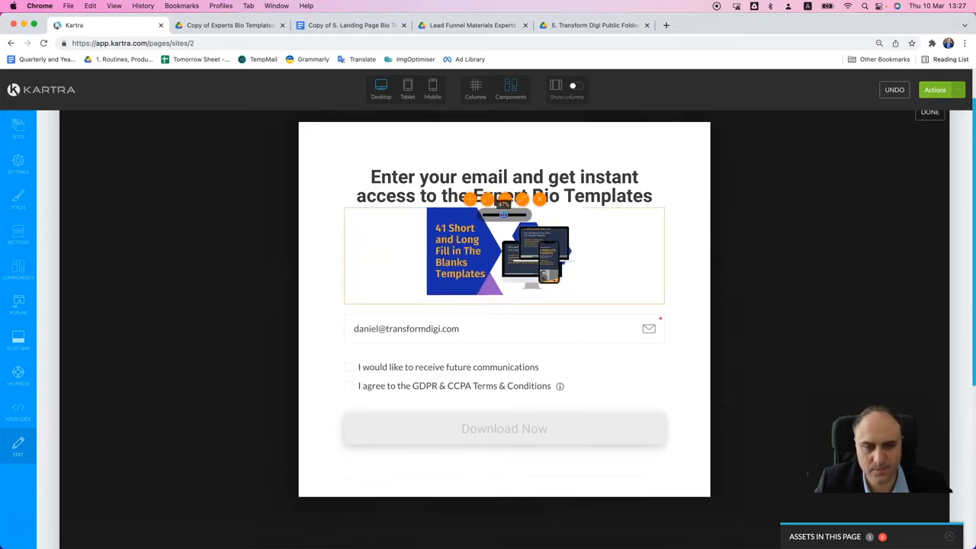
{"action": "left_click_drag", "start_coordinate": [504, 215], "coordinate": [506, 215]}
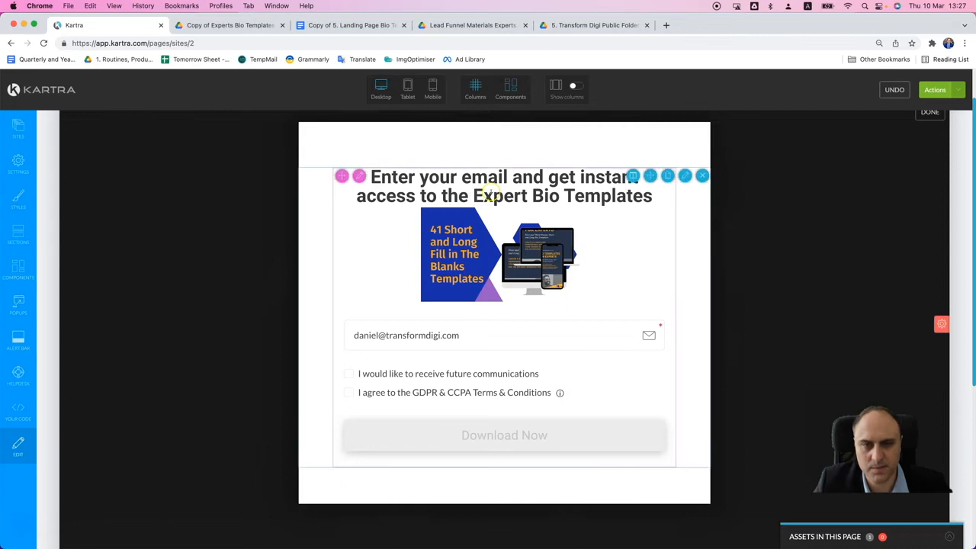
{"action": "left_click", "coordinate": [632, 177]}
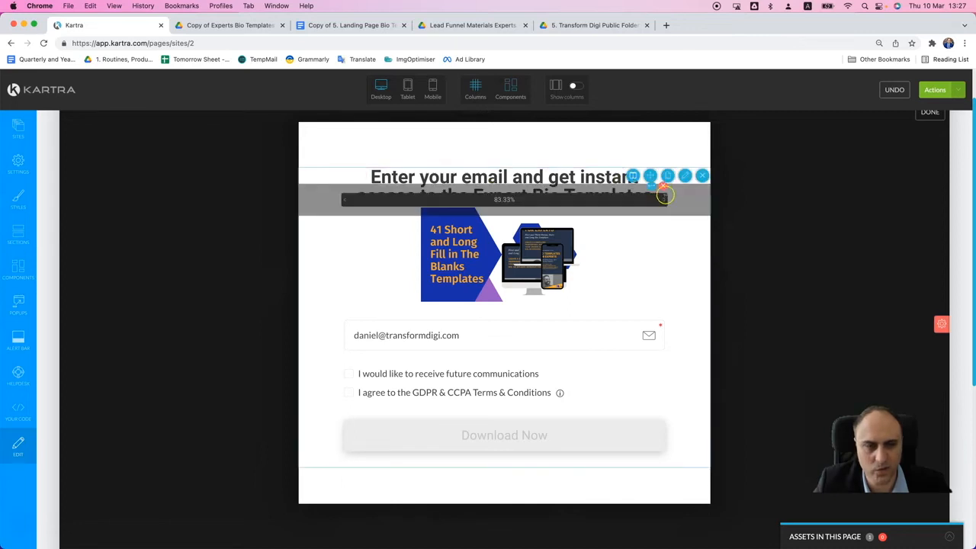
{"action": "left_click_drag", "start_coordinate": [643, 197], "coordinate": [396, 203]}
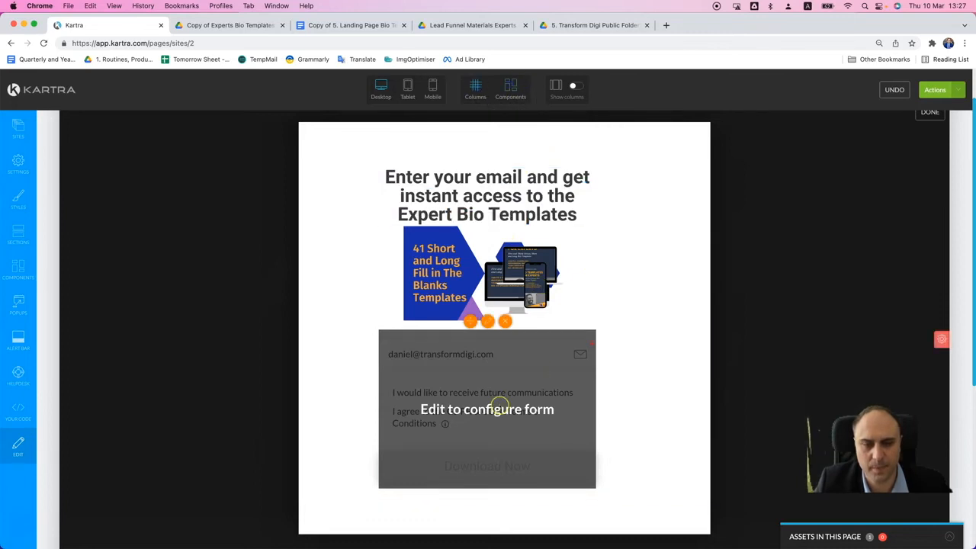
- Open the popup form's configuration and choose Experts Bio Templates Opt-In as its opt-in form
{"action": "left_click", "coordinate": [487, 320]}
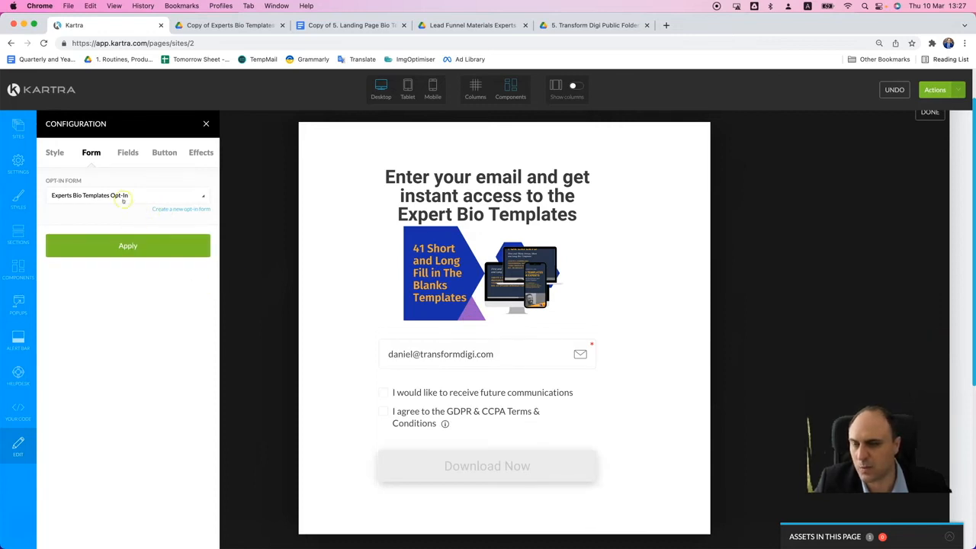
{"action": "left_click", "coordinate": [140, 194]}
{"action": "left_click", "coordinate": [138, 193]}
{"action": "left_click", "coordinate": [139, 243]}
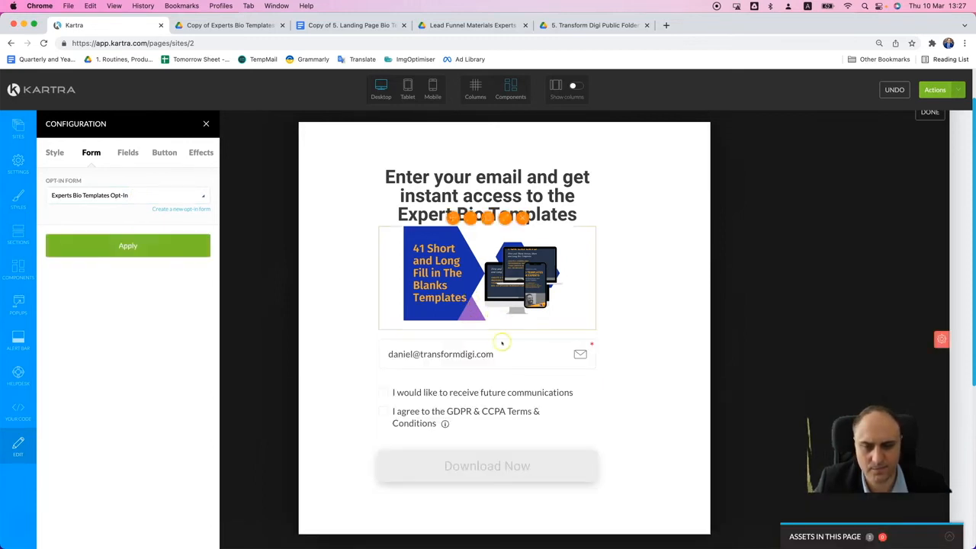
- Examine the popup form's field, button, effects and margin settings, and close the configuration
{"action": "left_click", "coordinate": [122, 153]}
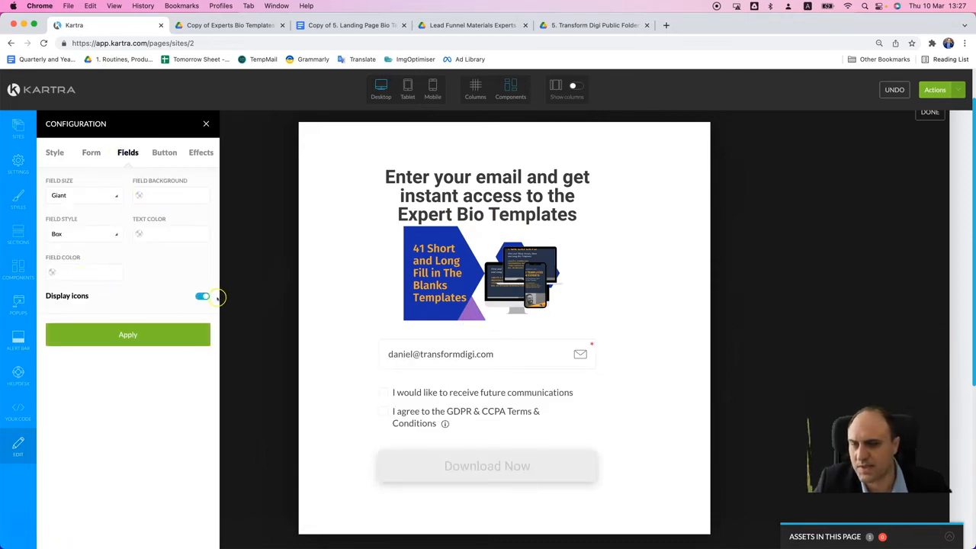
{"action": "left_click", "coordinate": [164, 152]}
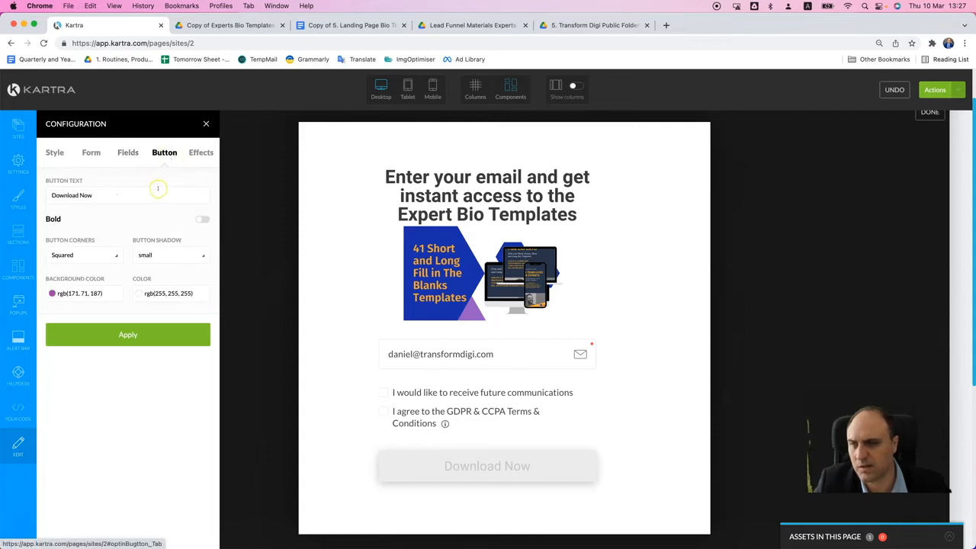
{"action": "left_click", "coordinate": [201, 153]}
{"action": "left_click", "coordinate": [55, 153]}
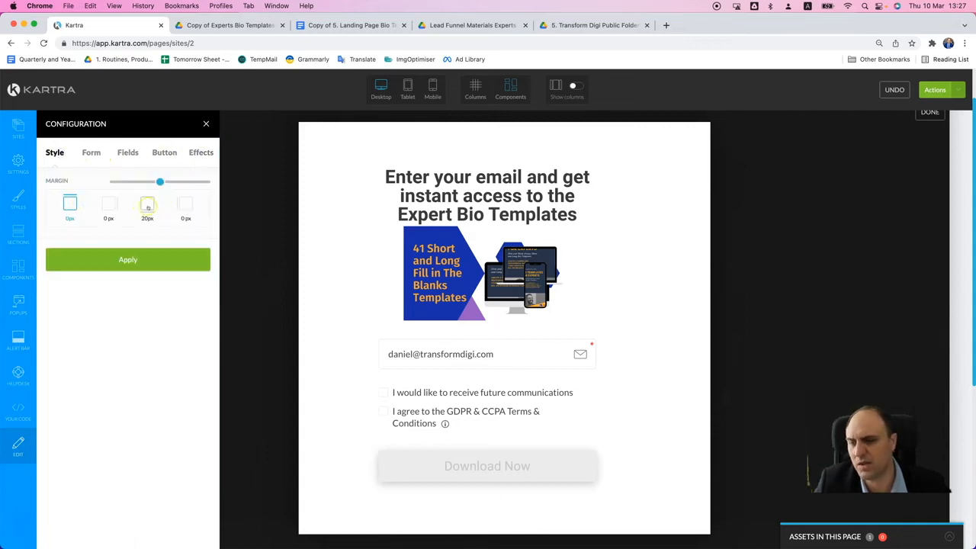
{"action": "left_click", "coordinate": [91, 153]}
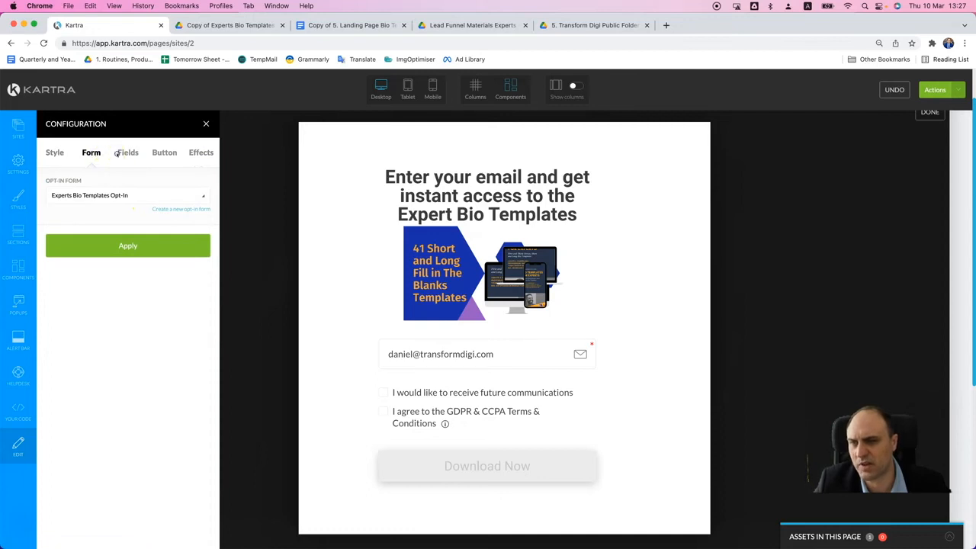
{"action": "left_click", "coordinate": [126, 153]}
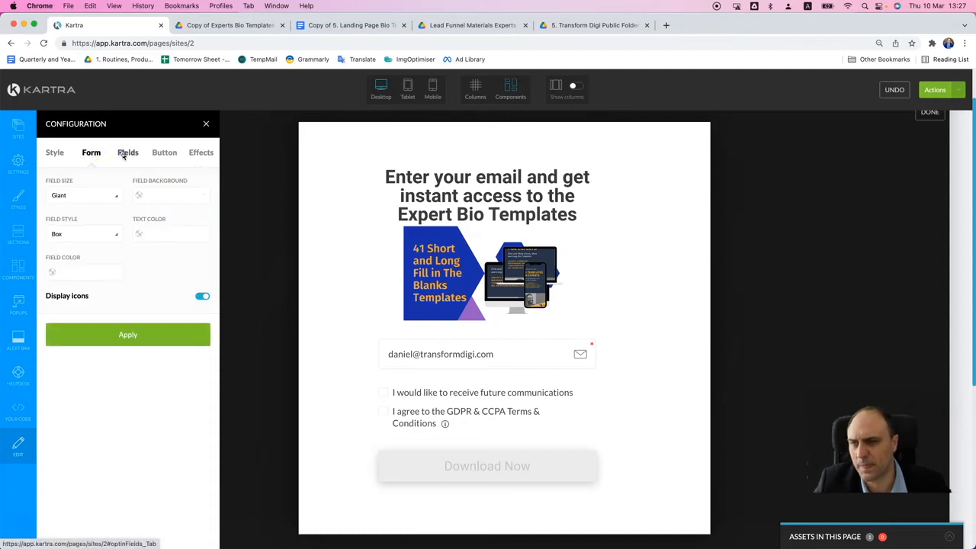
{"action": "left_click", "coordinate": [164, 153]}
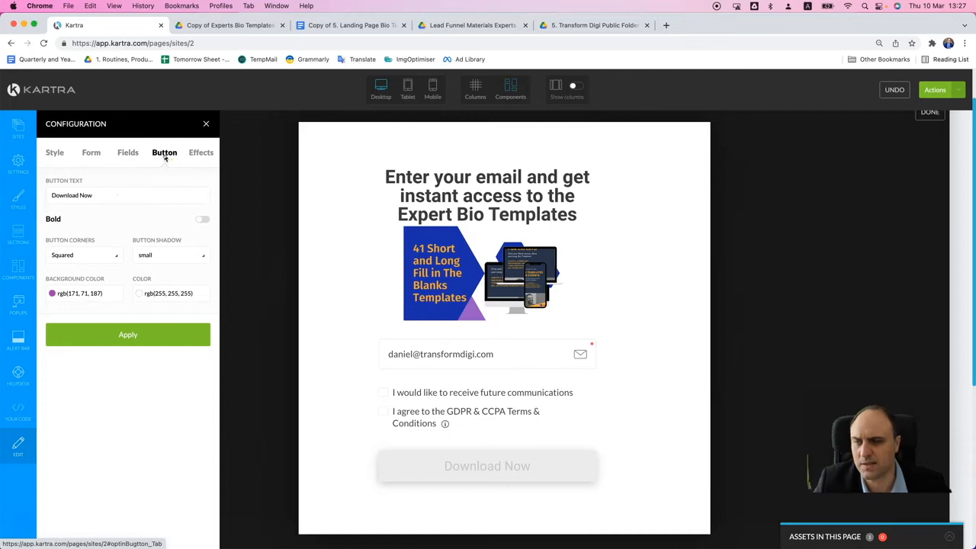
{"action": "left_click", "coordinate": [205, 123]}
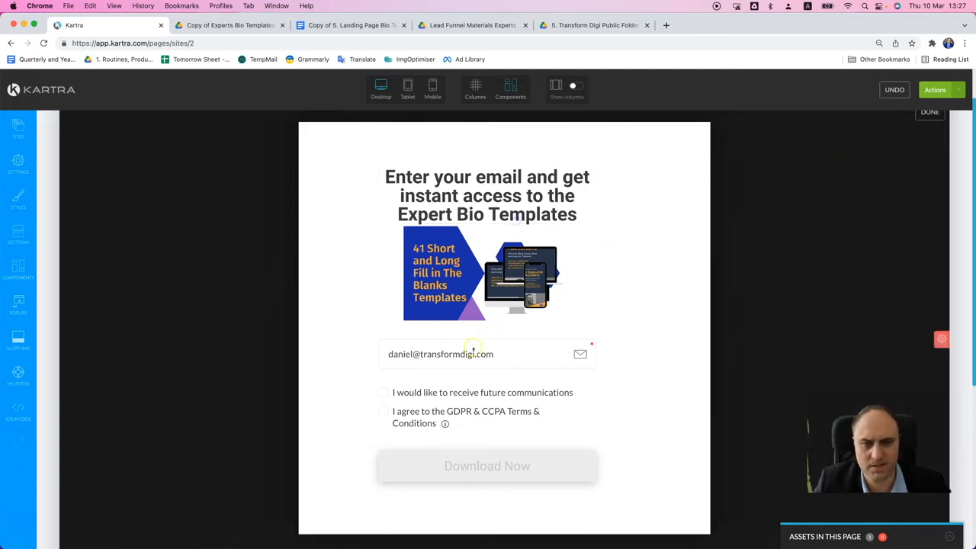
- Reopen the popup form's configuration and apply the Experts Bio Templates Opt-In form again
{"action": "left_click", "coordinate": [488, 365]}
{"action": "left_click", "coordinate": [487, 321]}
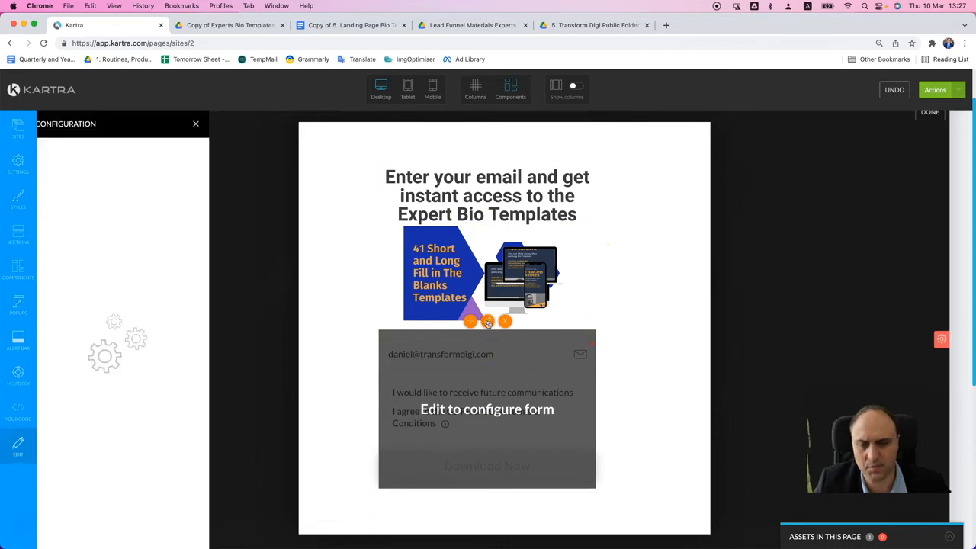
{"action": "left_click", "coordinate": [142, 244]}
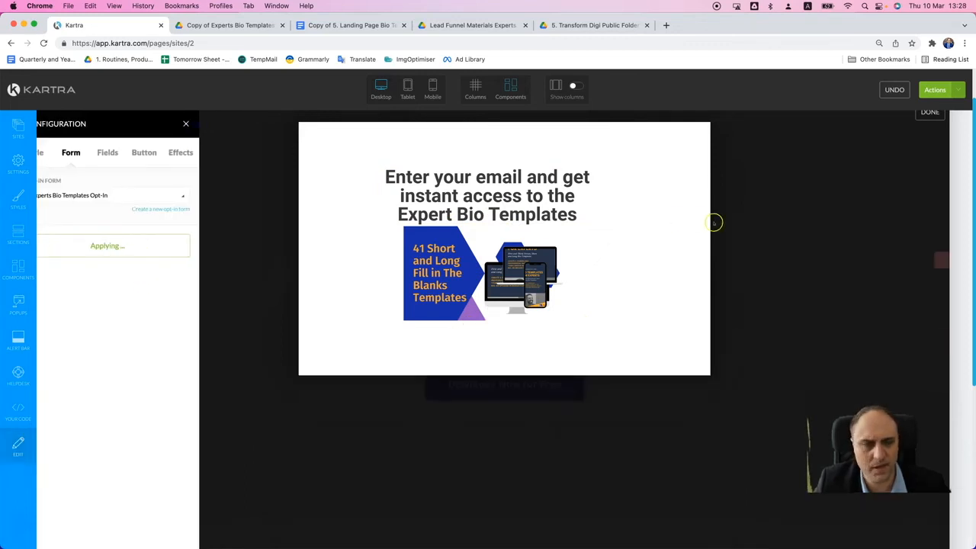
- Publish the squeeze page, get its page link and open the live page in a new browser tab
{"action": "left_click", "coordinate": [935, 90]}
{"action": "left_click", "coordinate": [914, 150]}
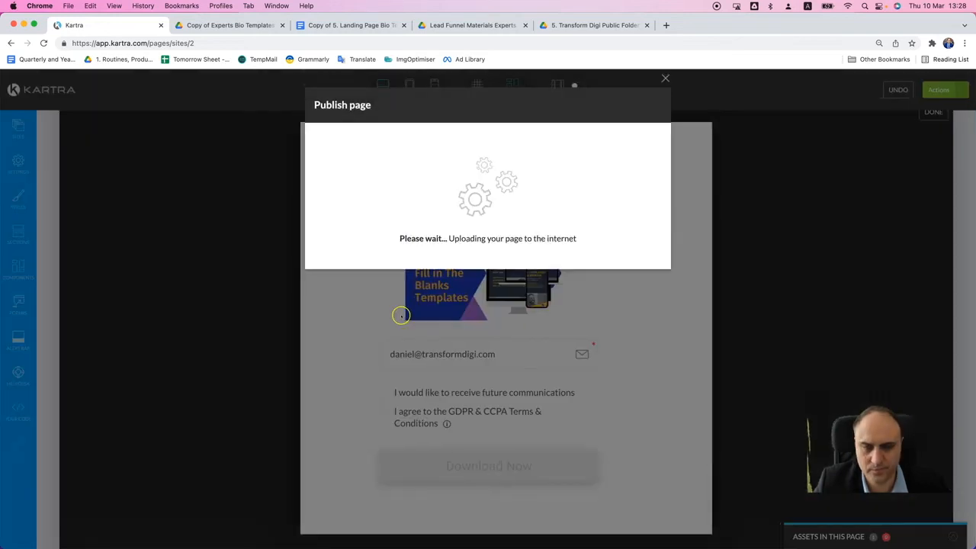
{"action": "left_click", "coordinate": [399, 207]}
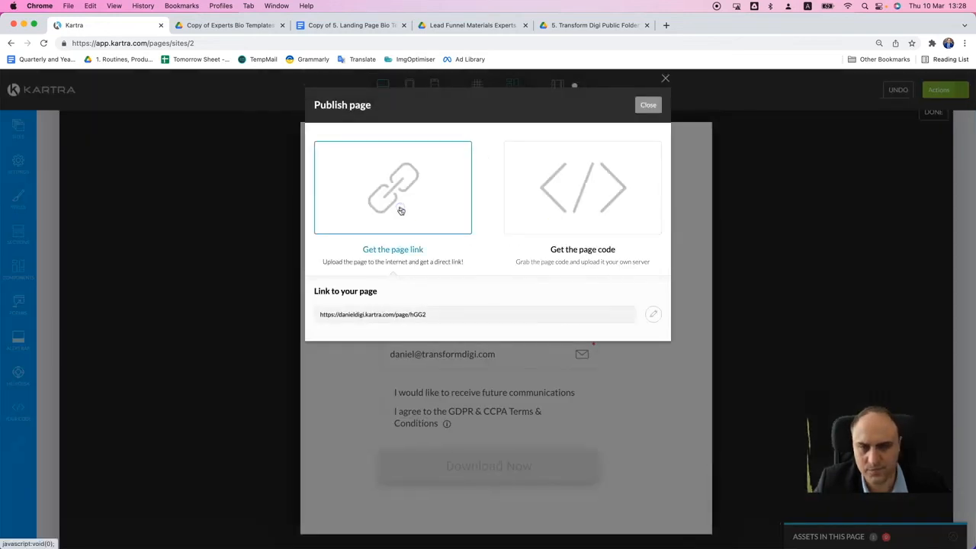
{"action": "double_click", "coordinate": [442, 315]}
{"action": "triple_click", "coordinate": [441, 315]}
{"action": "right_click", "coordinate": [442, 315]}
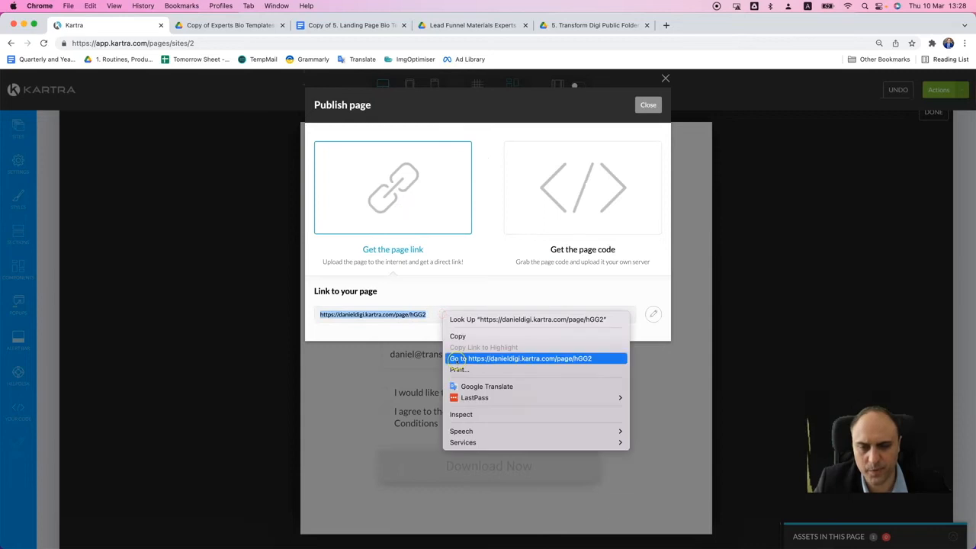
{"action": "left_click", "coordinate": [457, 358]}
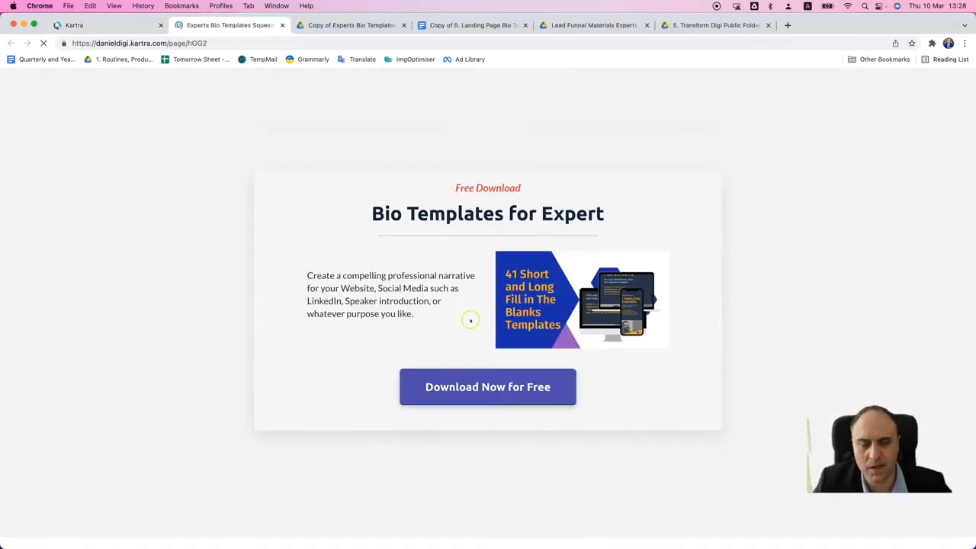
- Get a disposable e-mail address from TempMail and enter it in the live squeeze page's Download Now for Free popup
{"action": "left_click", "coordinate": [787, 26]}
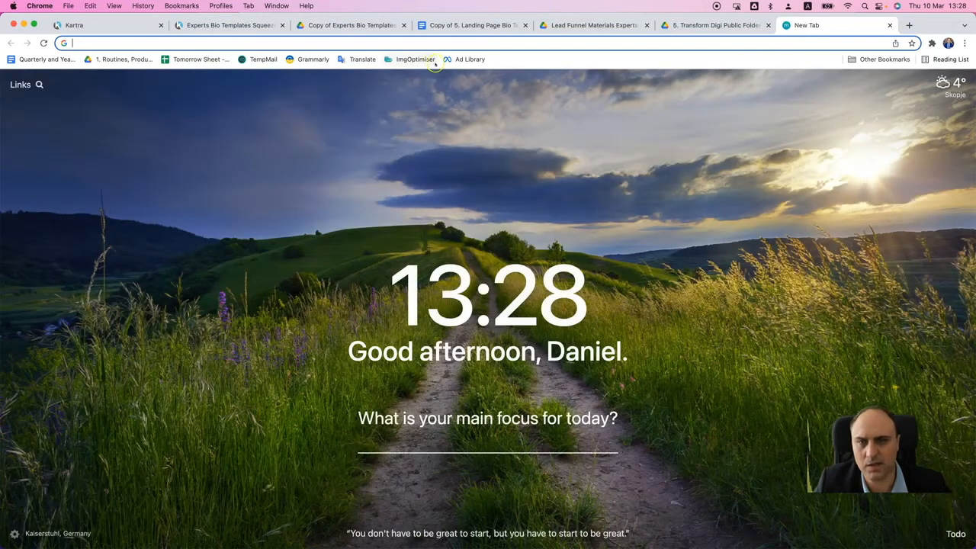
{"action": "left_click", "coordinate": [262, 60]}
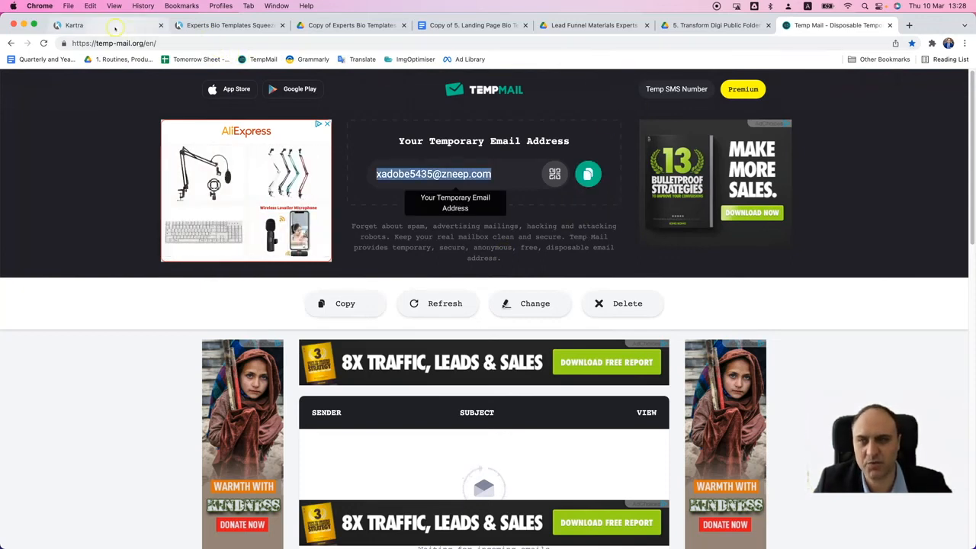
{"action": "left_click", "coordinate": [180, 25]}
{"action": "left_click", "coordinate": [493, 393]}
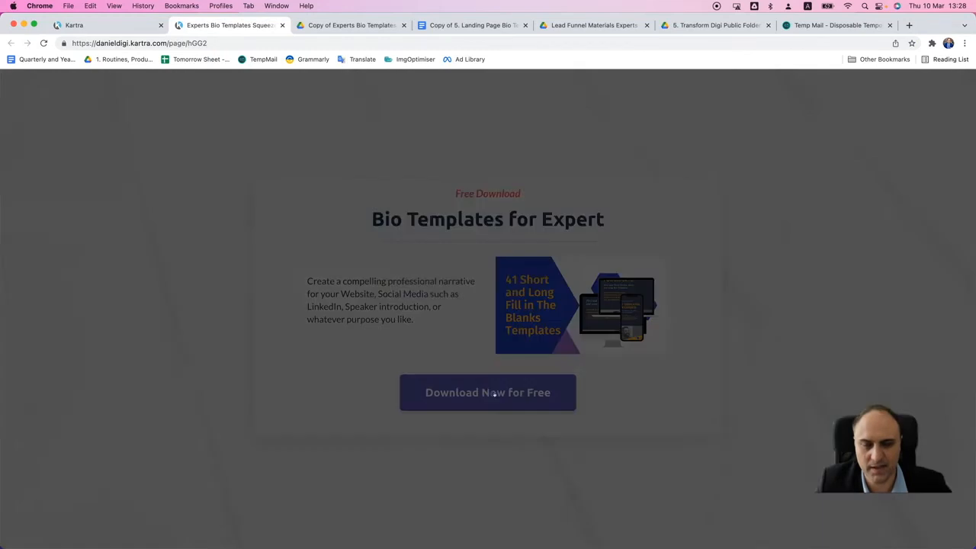
{"action": "triple_click", "coordinate": [483, 351]}
{"action": "key", "text": "super+v"}
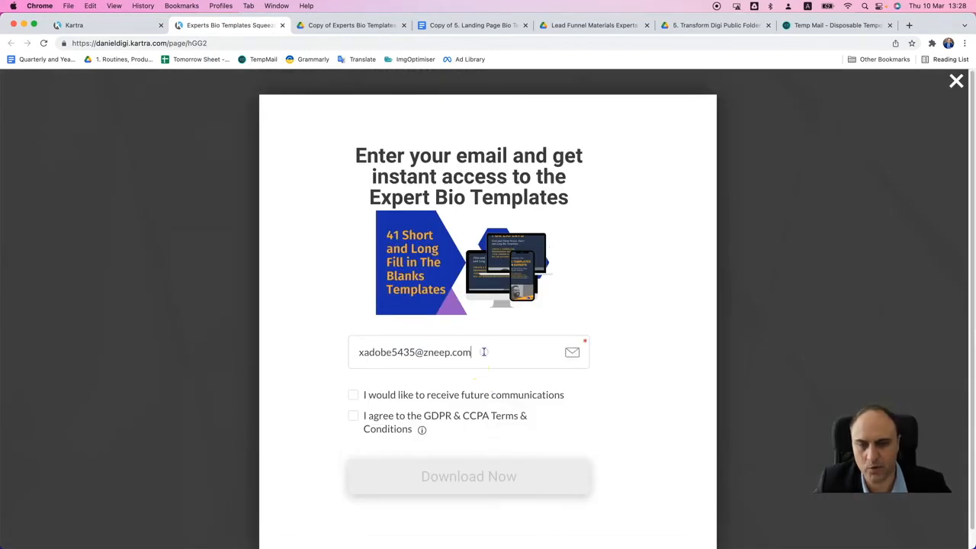
- Accept both the future communications and GDPR & CCPA consents and submit the opt-in form
{"action": "left_click", "coordinate": [355, 396]}
{"action": "left_click", "coordinate": [453, 416]}
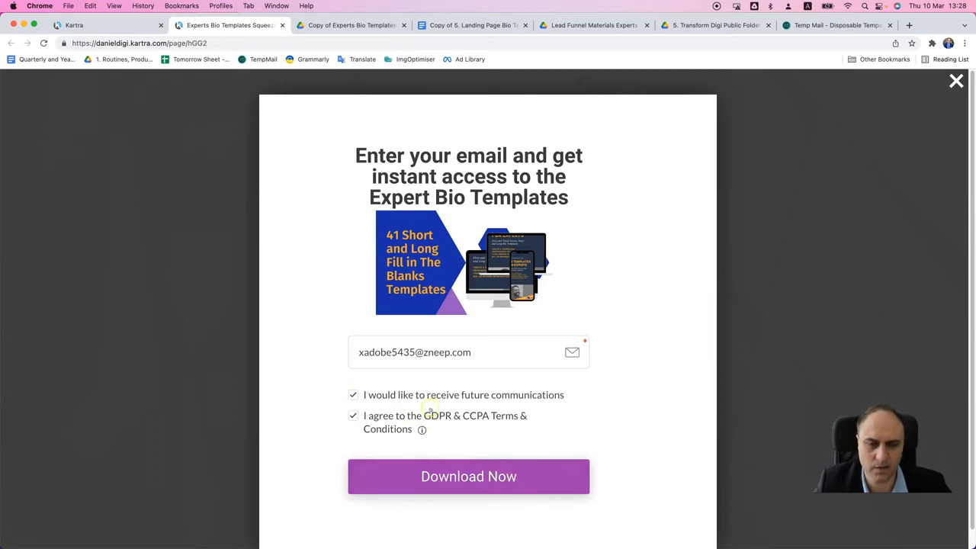
{"action": "mouse_move", "coordinate": [421, 429]}
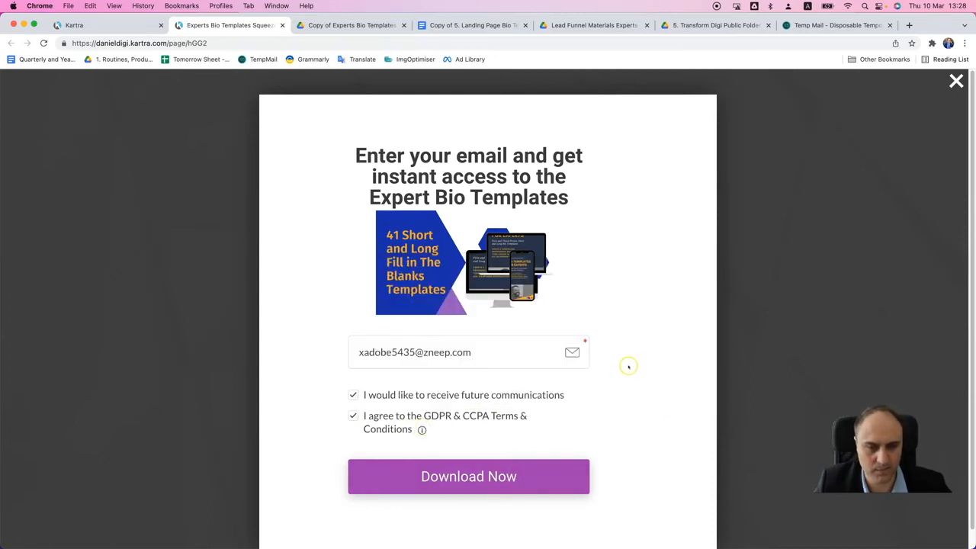
{"action": "scroll", "coordinate": [659, 365], "scroll_direction": "down", "scroll_amount": 1}
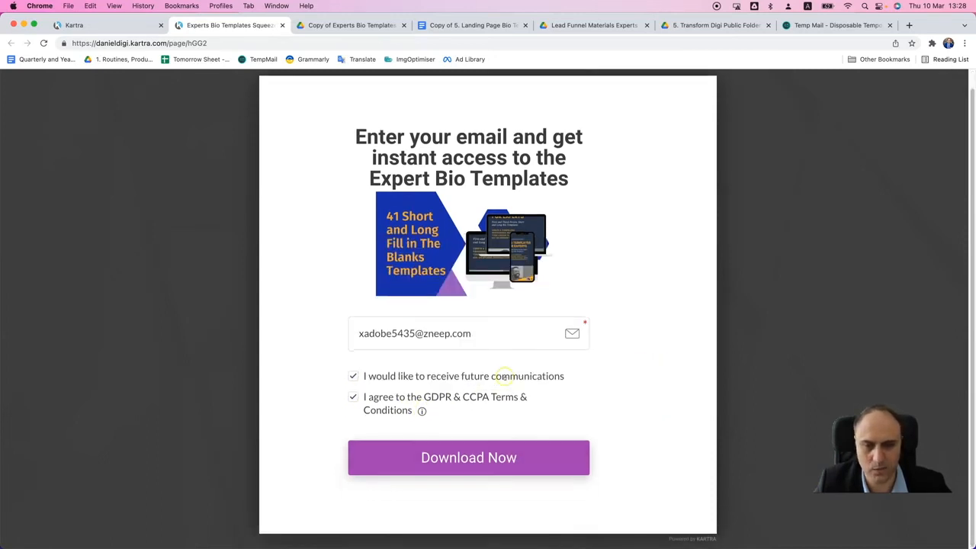
{"action": "left_click", "coordinate": [500, 458]}
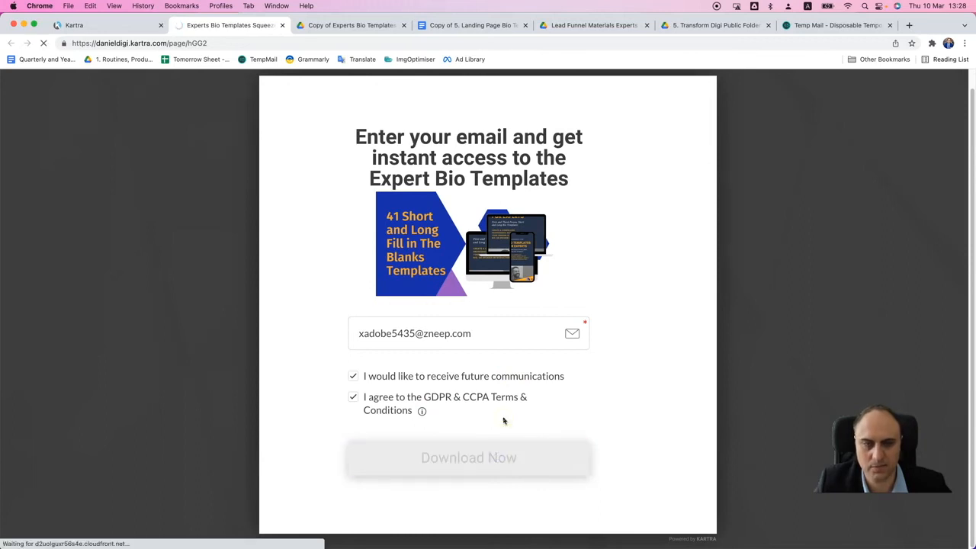
- Review the live thank-you page, follow its link to the templates and look through the opened PDF
{"action": "scroll", "coordinate": [695, 297], "scroll_direction": "down", "scroll_amount": 3}
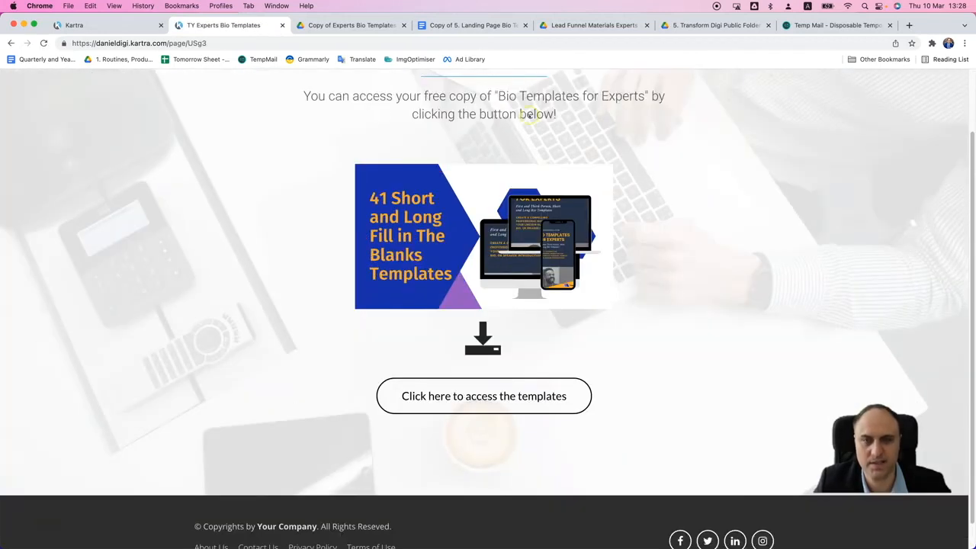
{"action": "scroll", "coordinate": [695, 296], "scroll_direction": "up", "scroll_amount": 2}
{"action": "scroll", "coordinate": [597, 224], "scroll_direction": "down", "scroll_amount": 2}
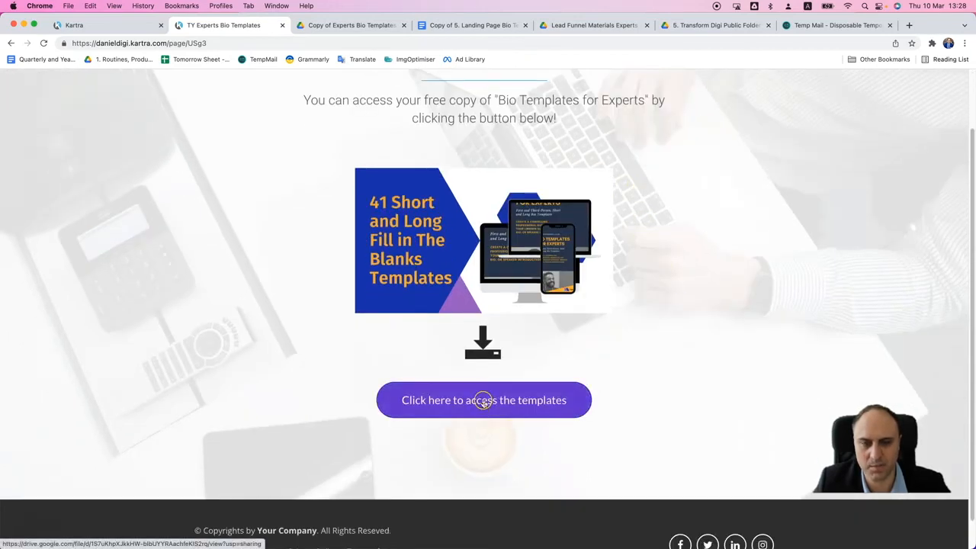
{"action": "left_click", "coordinate": [484, 402]}
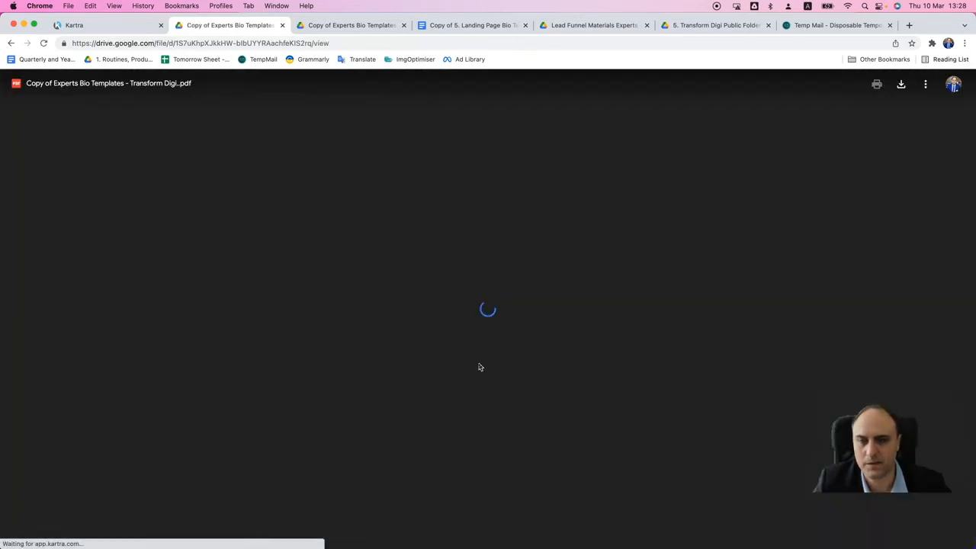
{"action": "scroll", "coordinate": [473, 320], "scroll_direction": "down", "scroll_amount": 10}
{"action": "scroll", "coordinate": [486, 330], "scroll_direction": "down", "scroll_amount": 5}
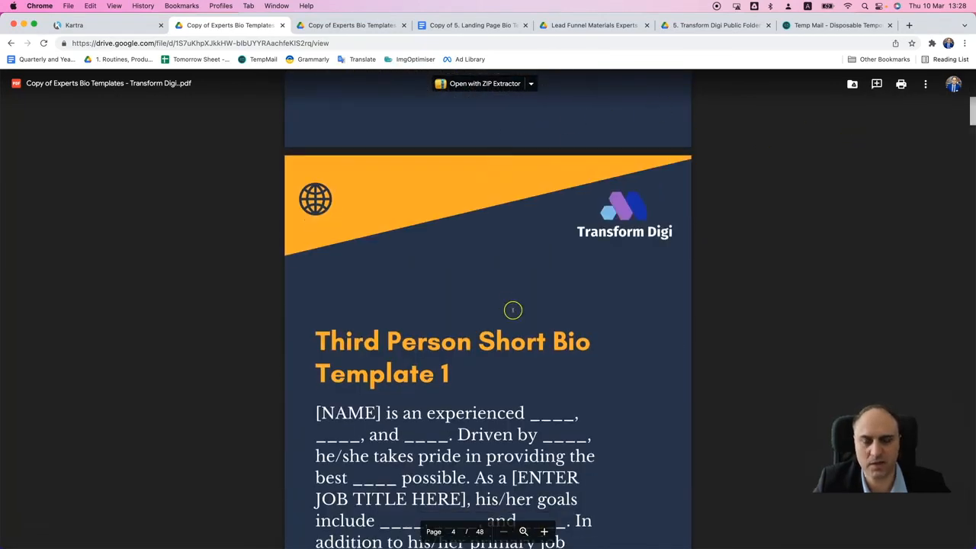
{"action": "scroll", "coordinate": [507, 312], "scroll_direction": "down", "scroll_amount": 15}
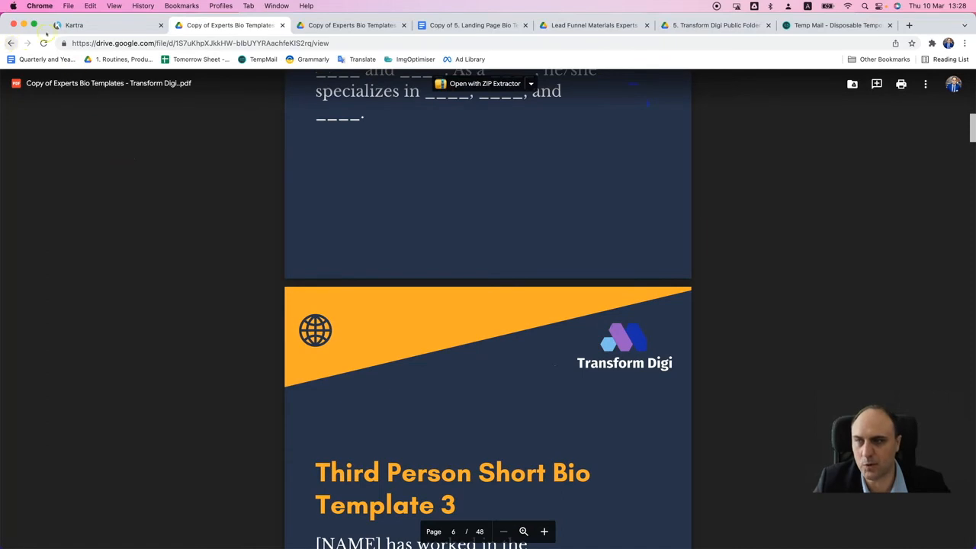
- Return to the Kartra squeeze page editor, finish editing the popup and publish the page live again
{"action": "left_click", "coordinate": [47, 29]}
{"action": "left_click", "coordinate": [659, 103]}
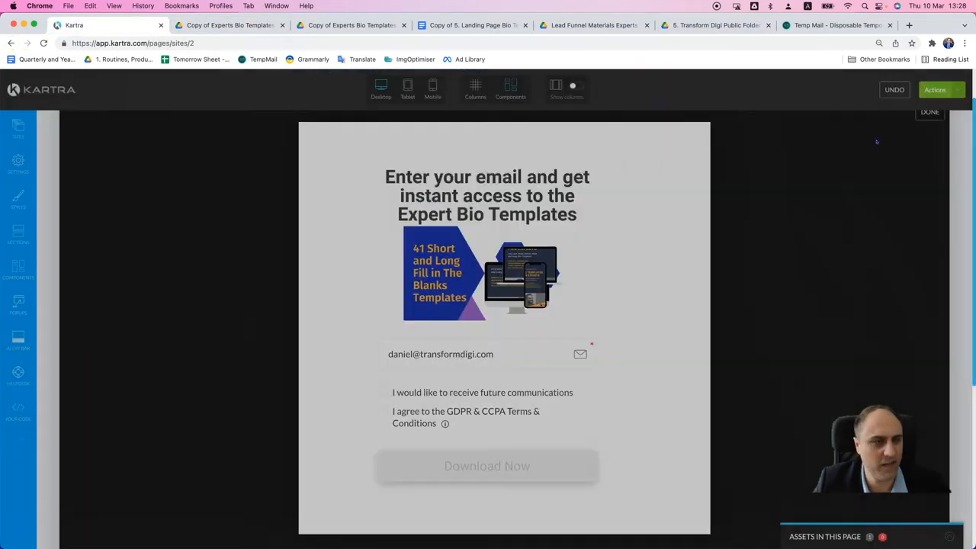
{"action": "left_click", "coordinate": [930, 114]}
{"action": "left_click", "coordinate": [948, 99]}
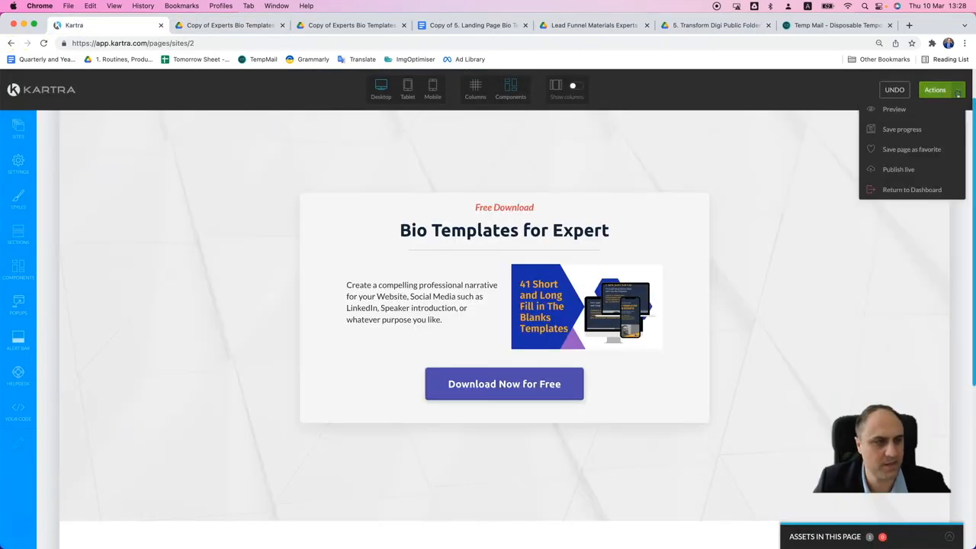
{"action": "left_click", "coordinate": [905, 169]}
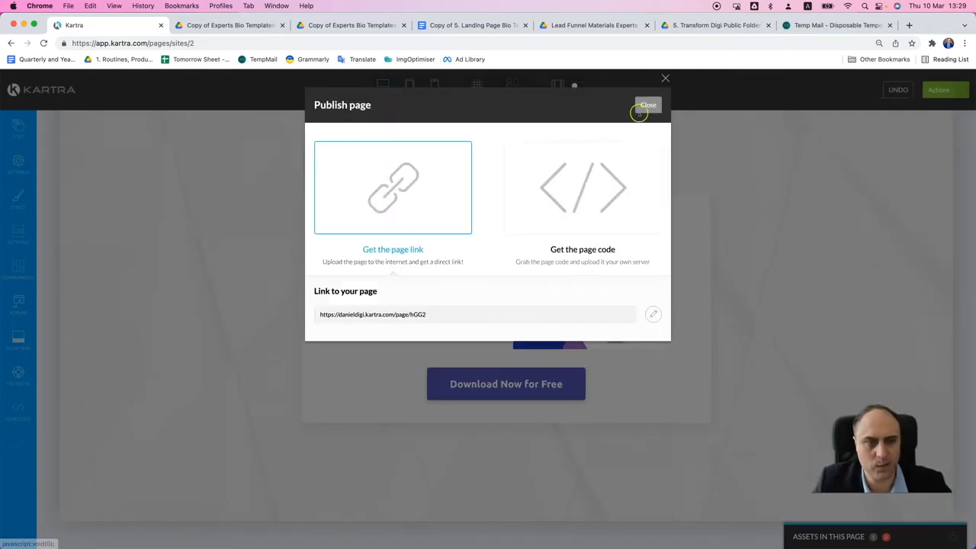
{"action": "left_click", "coordinate": [647, 104]}
- Leave the page editor for the dashboard and check the captured test contact in the communications leads
{"action": "left_click", "coordinate": [961, 91]}
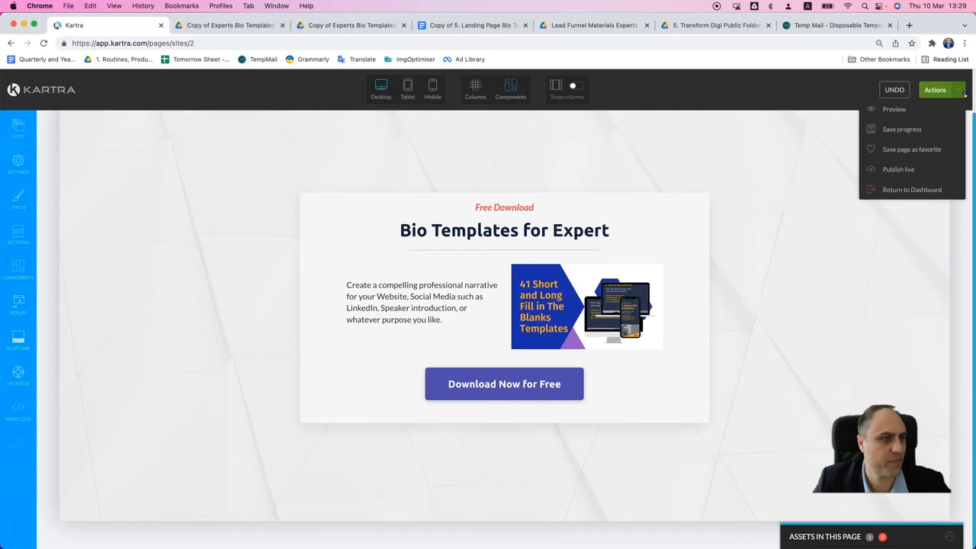
{"action": "left_click", "coordinate": [896, 188]}
{"action": "left_click", "coordinate": [572, 106]}
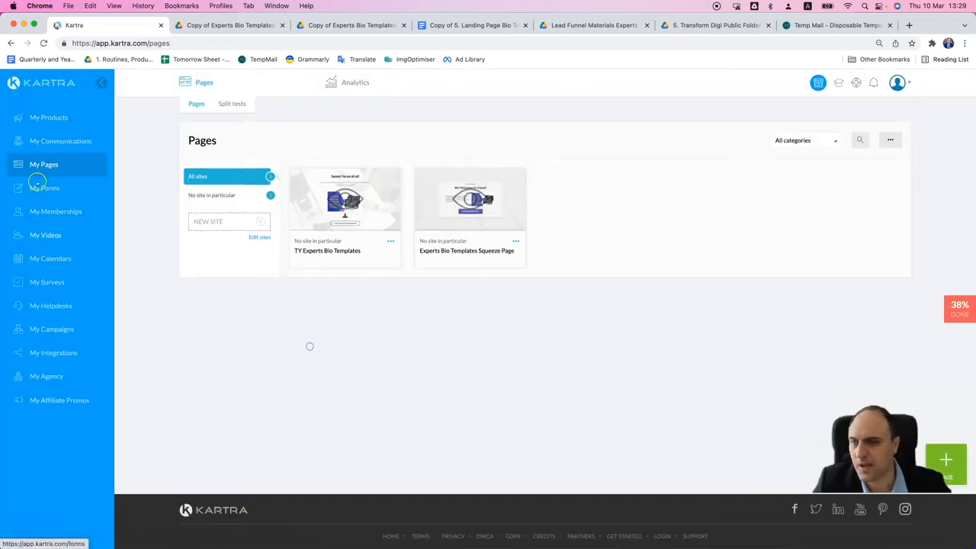
{"action": "left_click", "coordinate": [61, 141]}
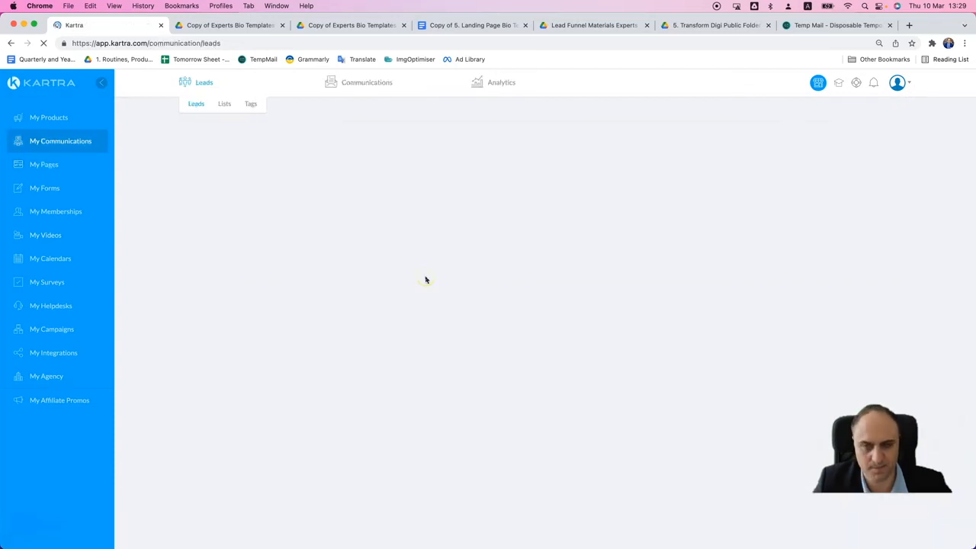
{"action": "mouse_move", "coordinate": [375, 81]}
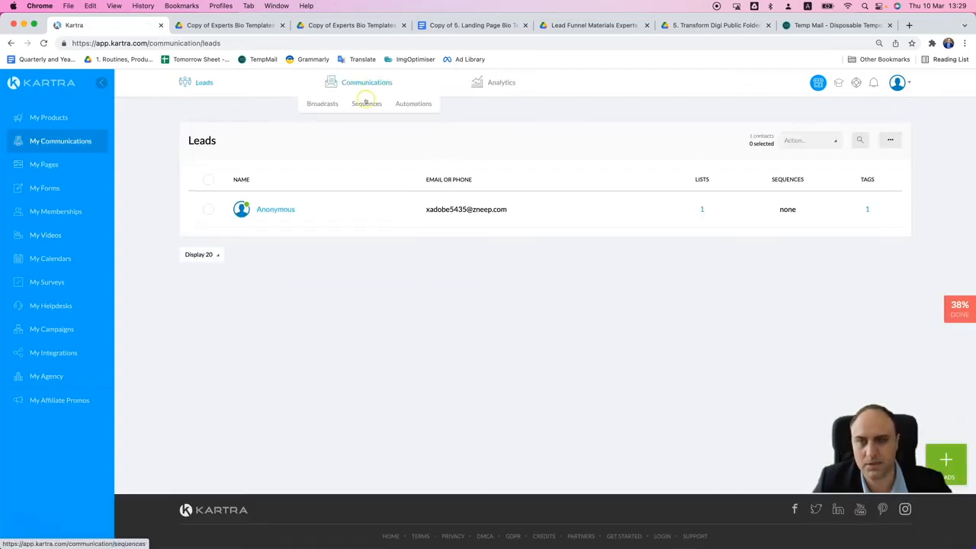
- Create an automated sequence named "Delivery of Experts Bio Templates" and fill in its public description
{"action": "left_click", "coordinate": [355, 105]}
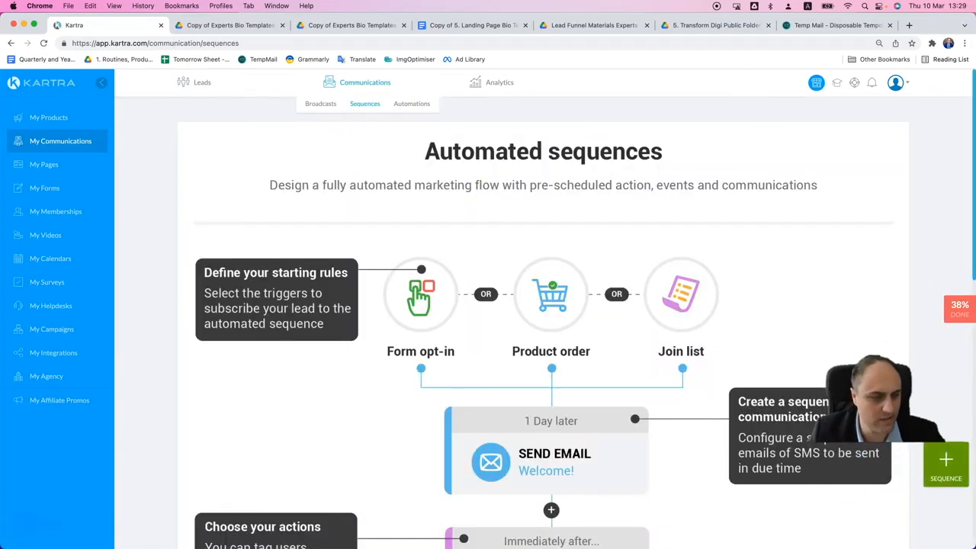
{"action": "left_click", "coordinate": [945, 461]}
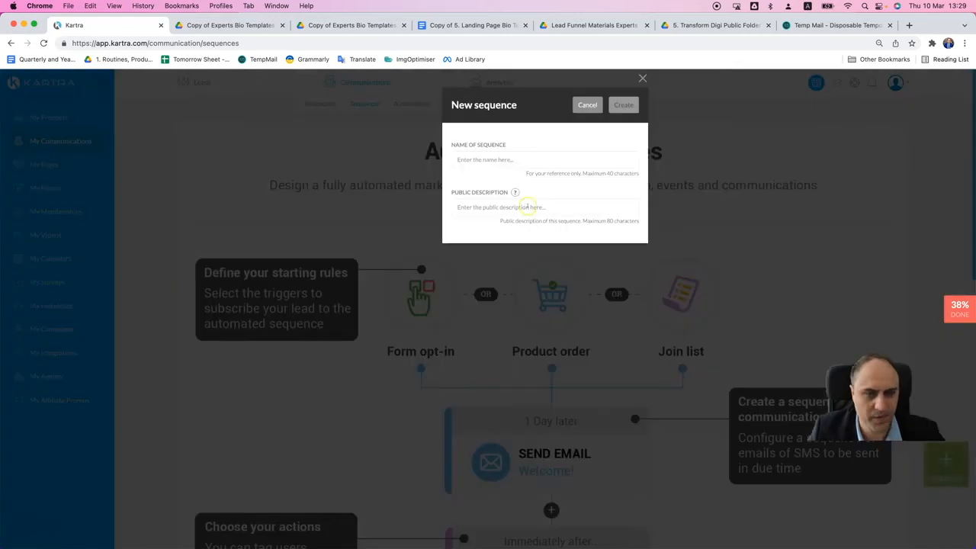
{"action": "left_click", "coordinate": [468, 160]}
{"action": "type", "text": "Delivery of Ex"}
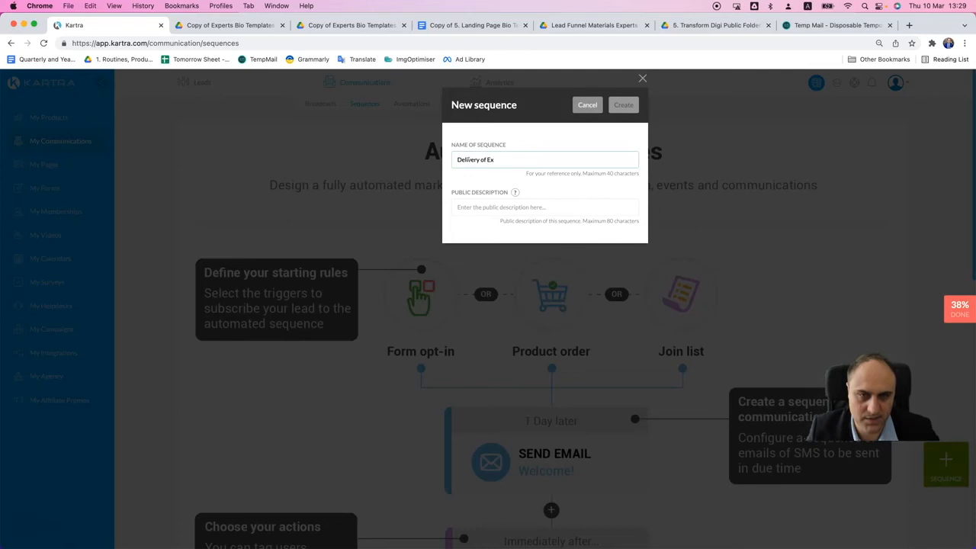
{"action": "type", "text": "perts Bio Templates"}
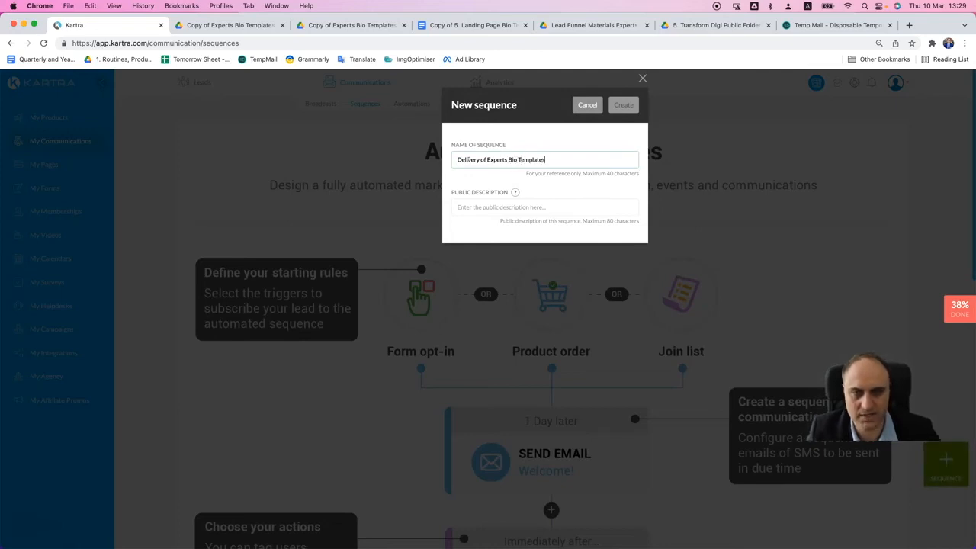
{"action": "key", "text": "super+a"}
{"action": "key", "text": "super+c"}
{"action": "key", "text": "super+s"}
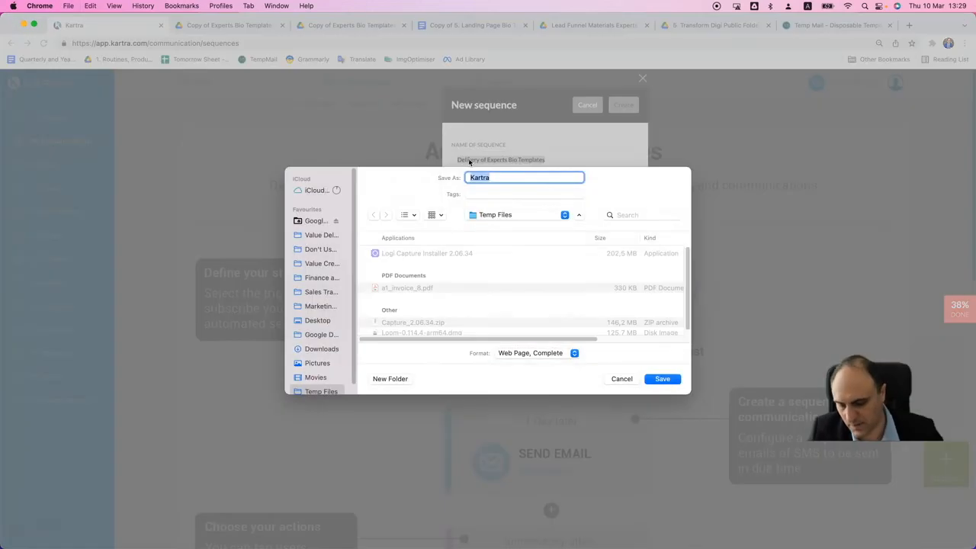
{"action": "left_click", "coordinate": [626, 379]}
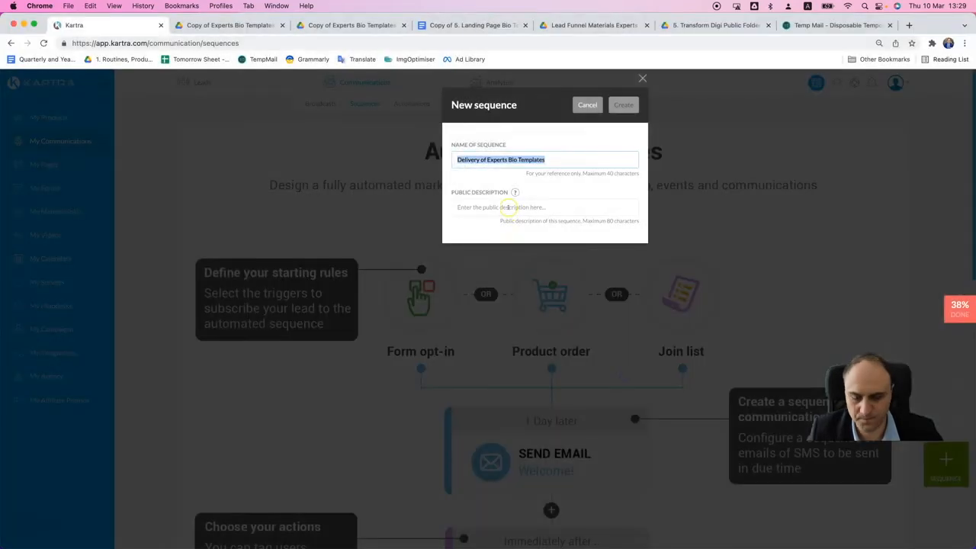
{"action": "left_click", "coordinate": [508, 207]}
{"action": "key", "text": "super+v"}
{"action": "left_click", "coordinate": [624, 104]}
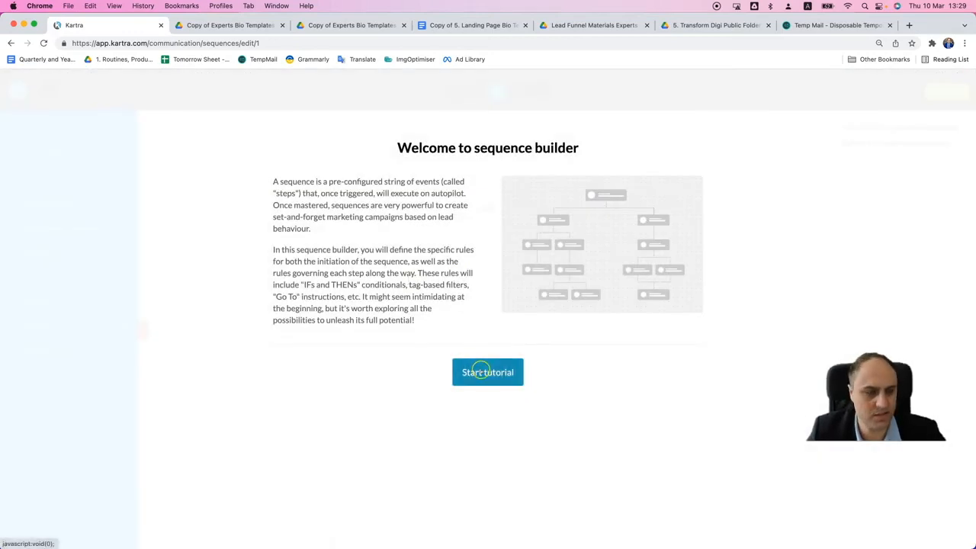
- Go through the sequence builder's introductory tutorial to its end and reach the empty canvas
{"action": "left_click", "coordinate": [482, 373]}
{"action": "left_click", "coordinate": [679, 448]}
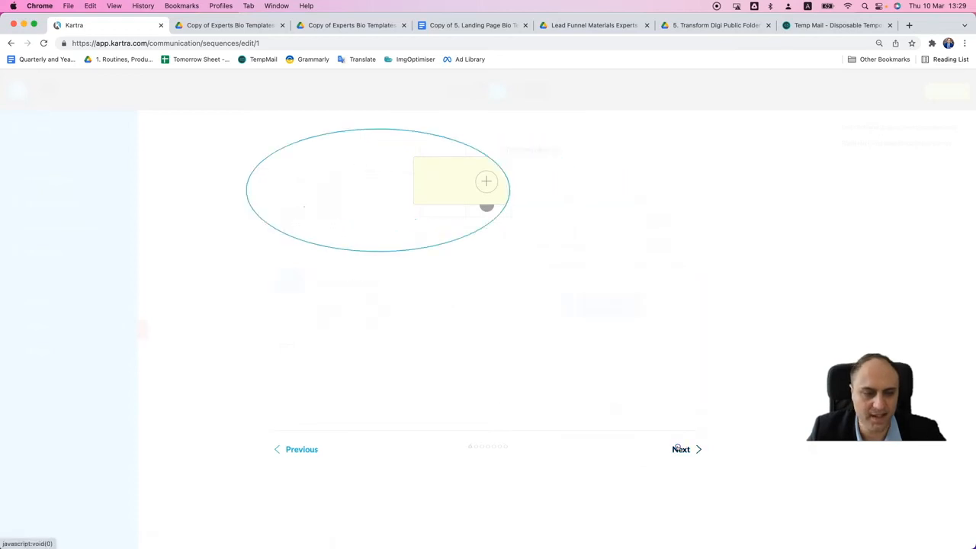
{"action": "left_click", "coordinate": [683, 359]}
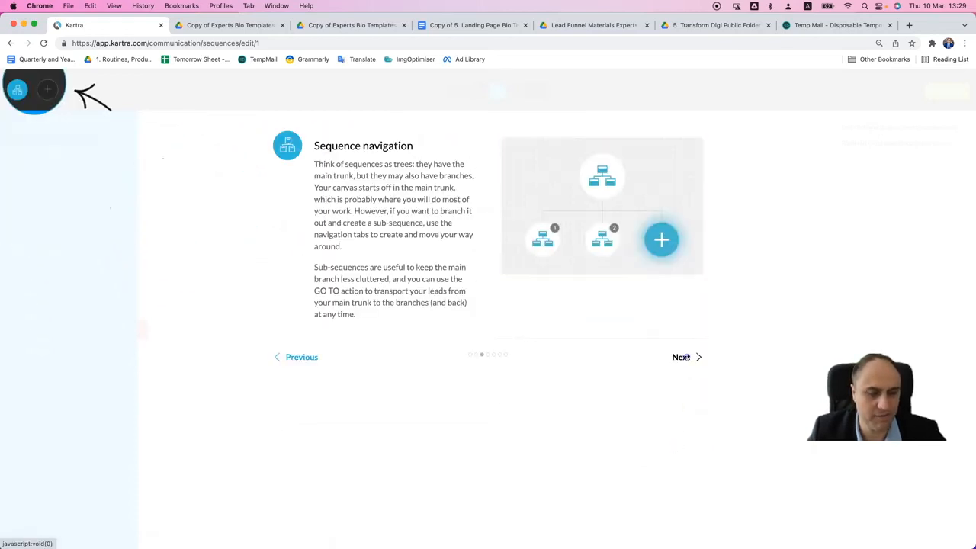
{"action": "left_click", "coordinate": [687, 359]}
{"action": "triple_click", "coordinate": [680, 313]}
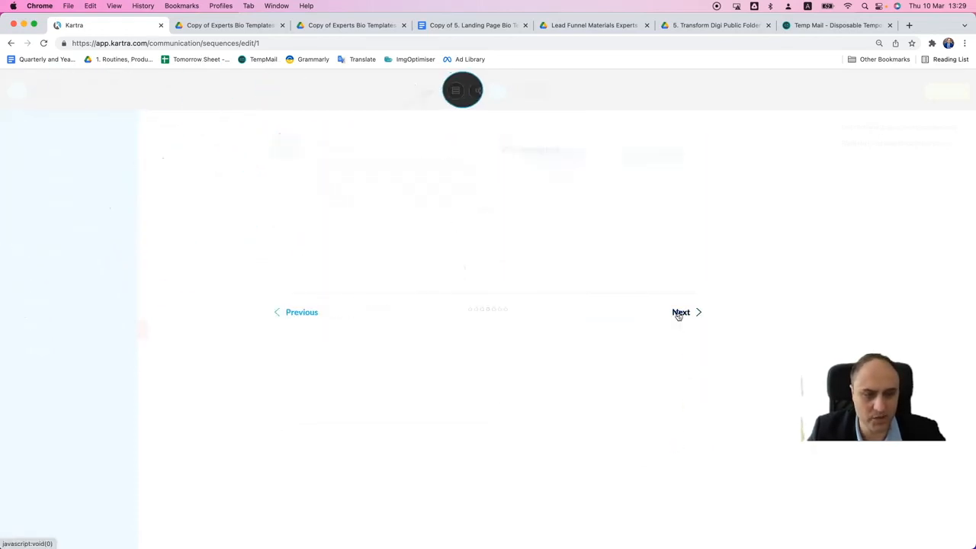
{"action": "left_click", "coordinate": [683, 385]}
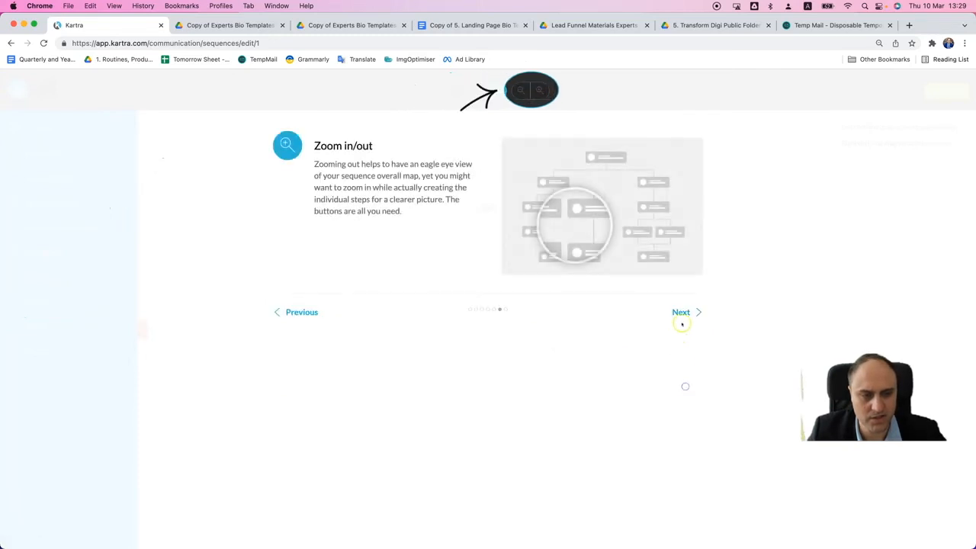
{"action": "left_click", "coordinate": [683, 313]}
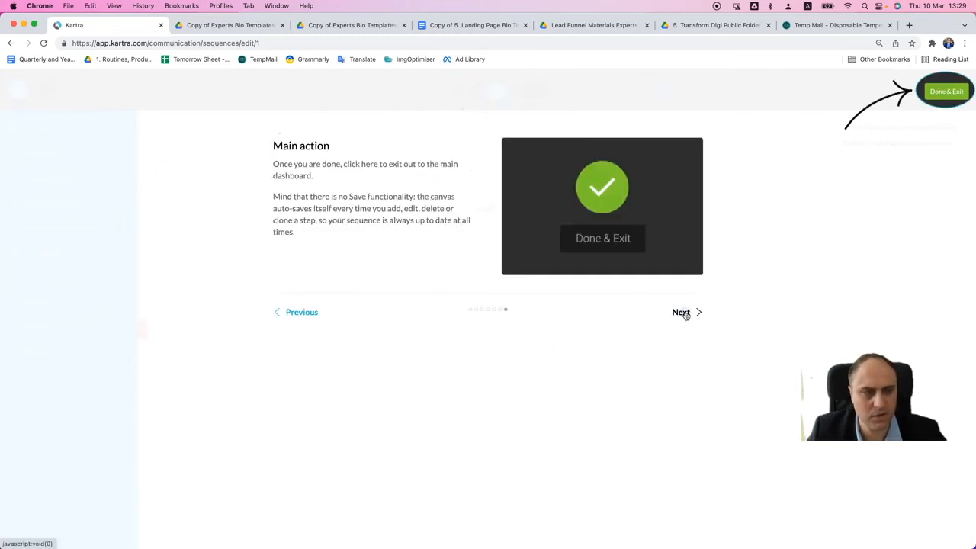
{"action": "left_click", "coordinate": [685, 313]}
{"action": "left_click", "coordinate": [539, 331]}
{"action": "left_click", "coordinate": [624, 326]}
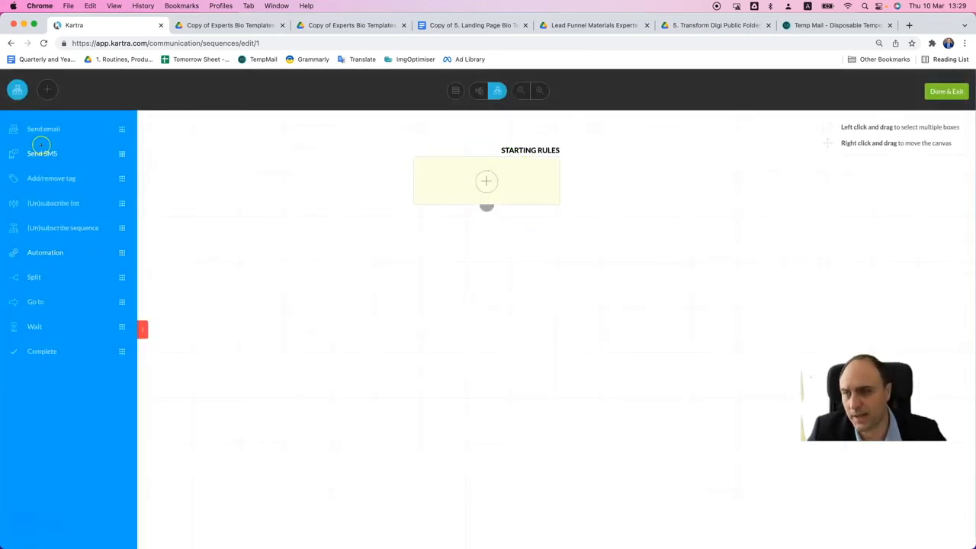
- Try to add a Send email step below the sequence's starting rules
{"action": "left_click_drag", "start_coordinate": [43, 129], "coordinate": [466, 264]}
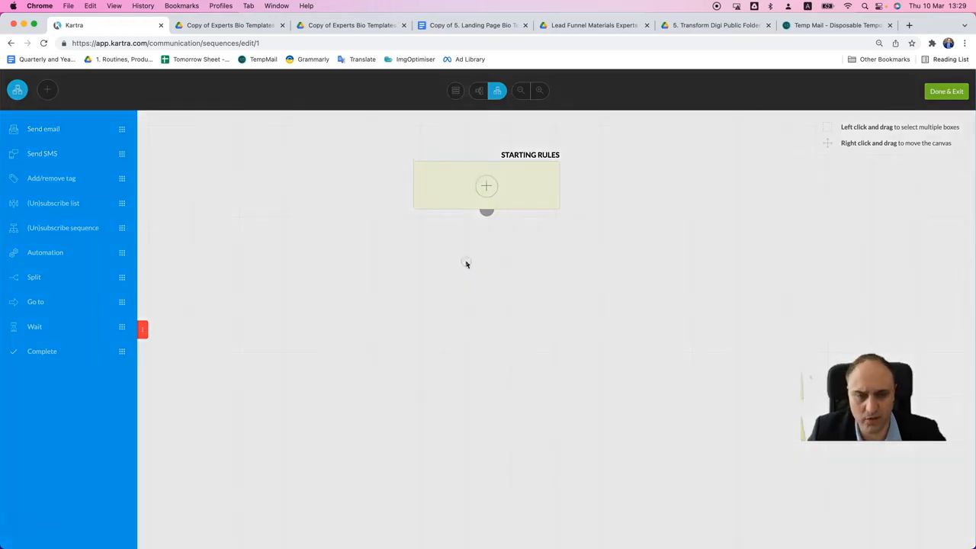
{"action": "left_click", "coordinate": [648, 105]}
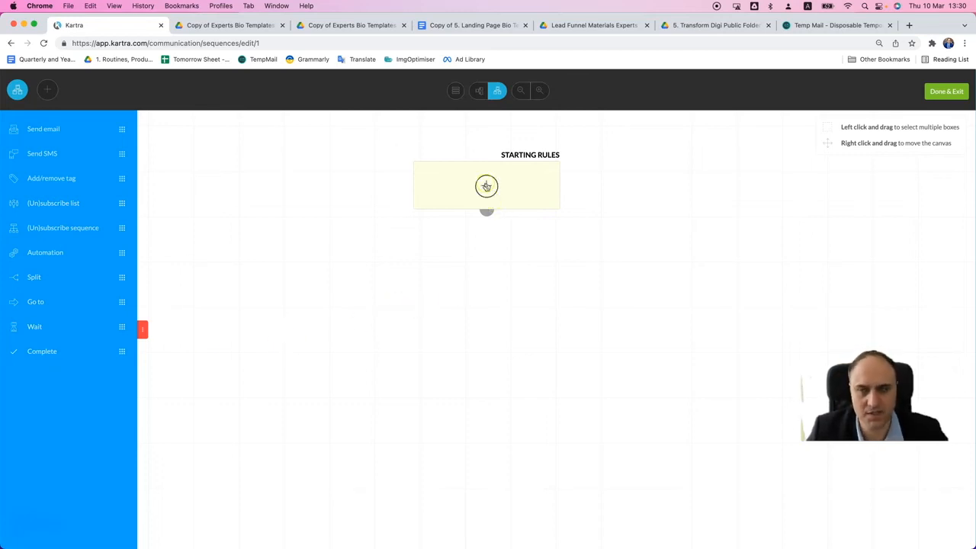
- Add a starting rule that subscribes leads assigned the tag "Experts Bio Templates OptedIn", with no category in particular, and save it
{"action": "left_click", "coordinate": [485, 187]}
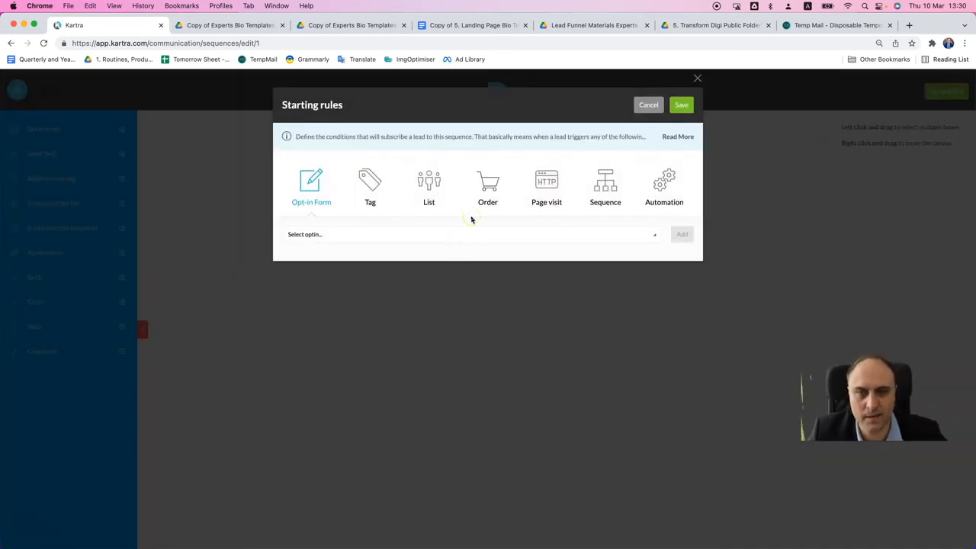
{"action": "left_click", "coordinate": [335, 233]}
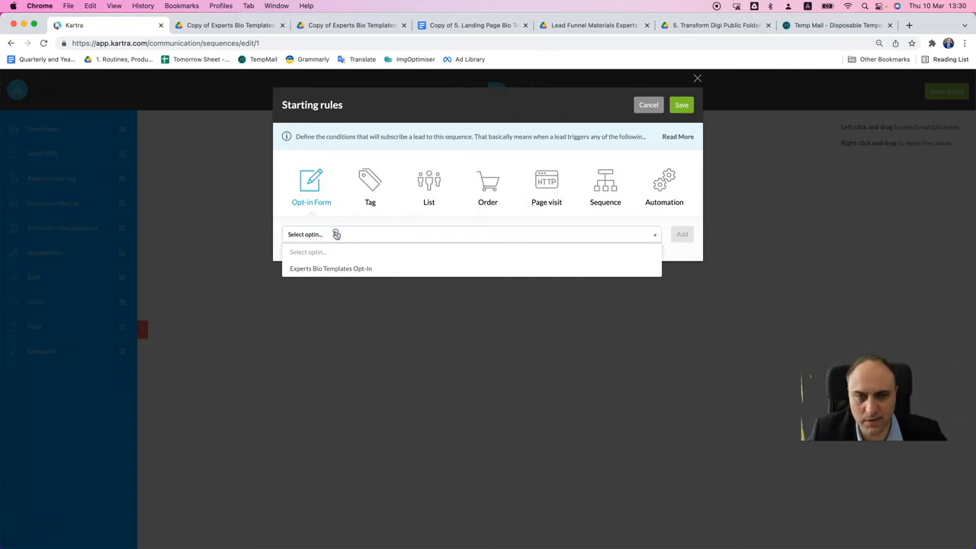
{"action": "left_click", "coordinate": [335, 234]}
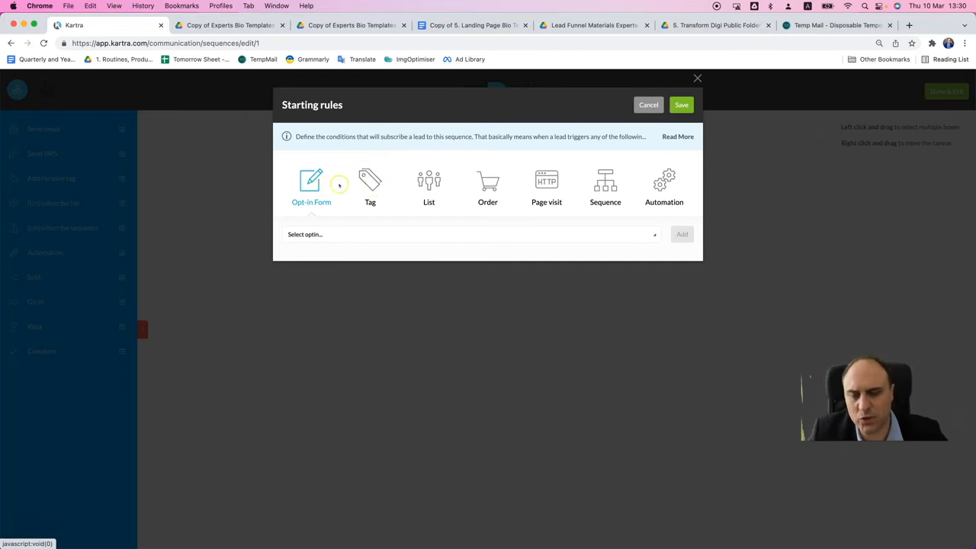
{"action": "left_click", "coordinate": [368, 181]}
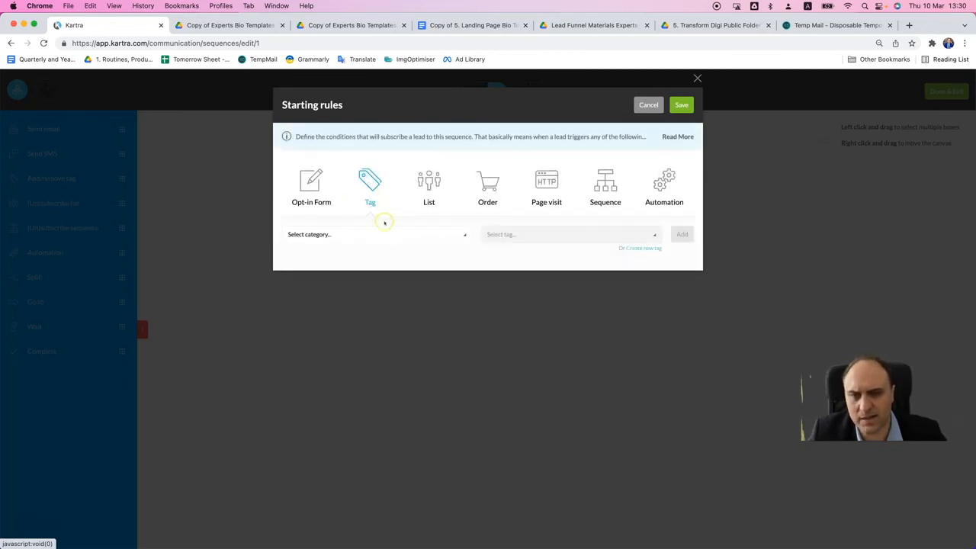
{"action": "left_click", "coordinate": [408, 236]}
{"action": "left_click", "coordinate": [369, 268]}
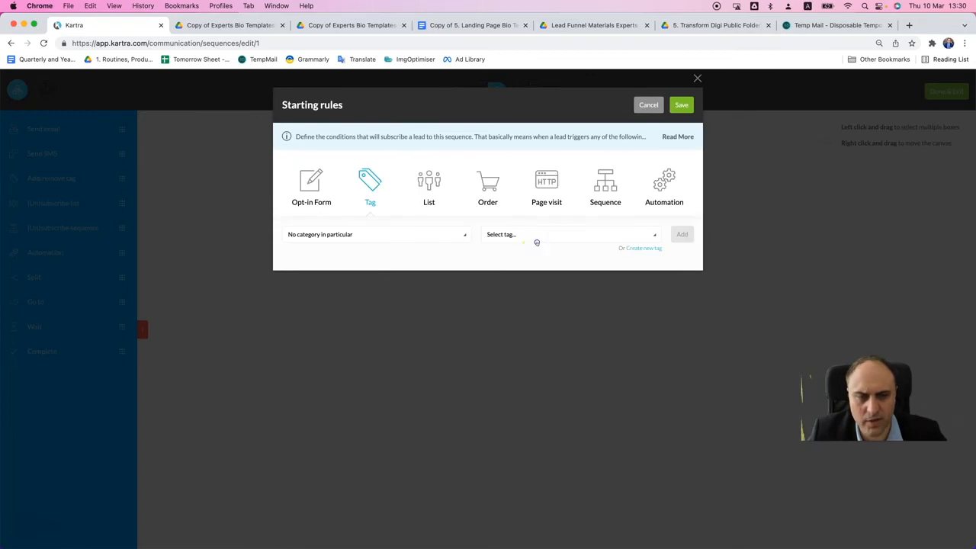
{"action": "left_click", "coordinate": [537, 241]}
{"action": "left_click", "coordinate": [537, 286]}
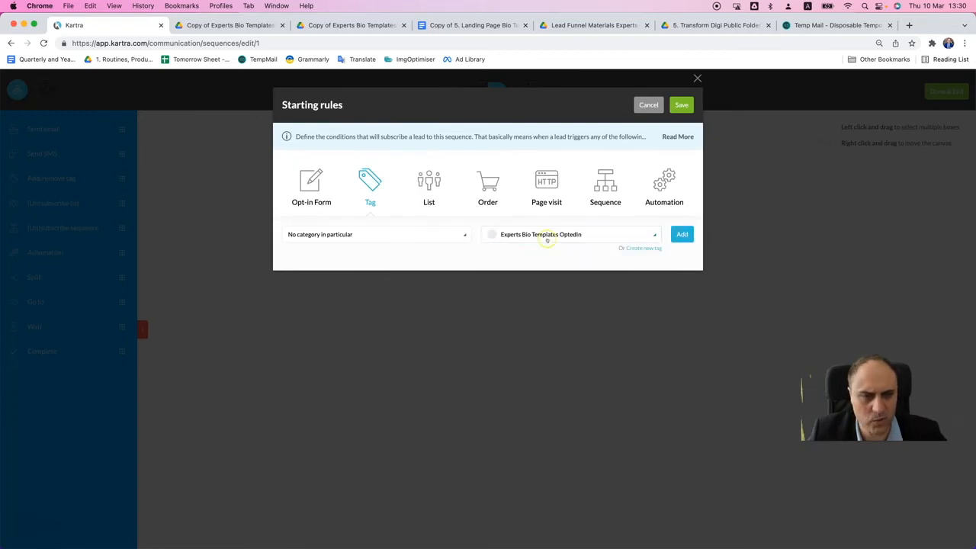
{"action": "left_click", "coordinate": [681, 234]}
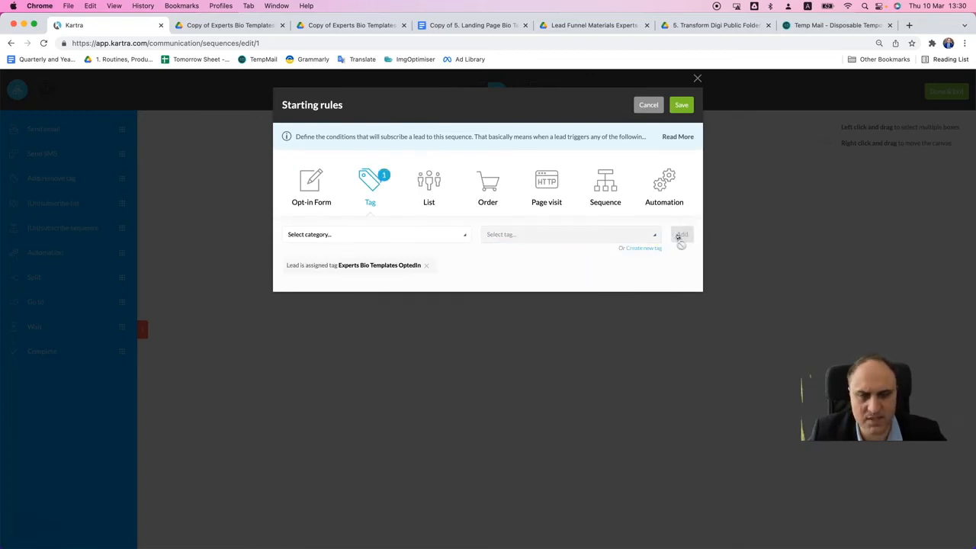
{"action": "left_click", "coordinate": [681, 104]}
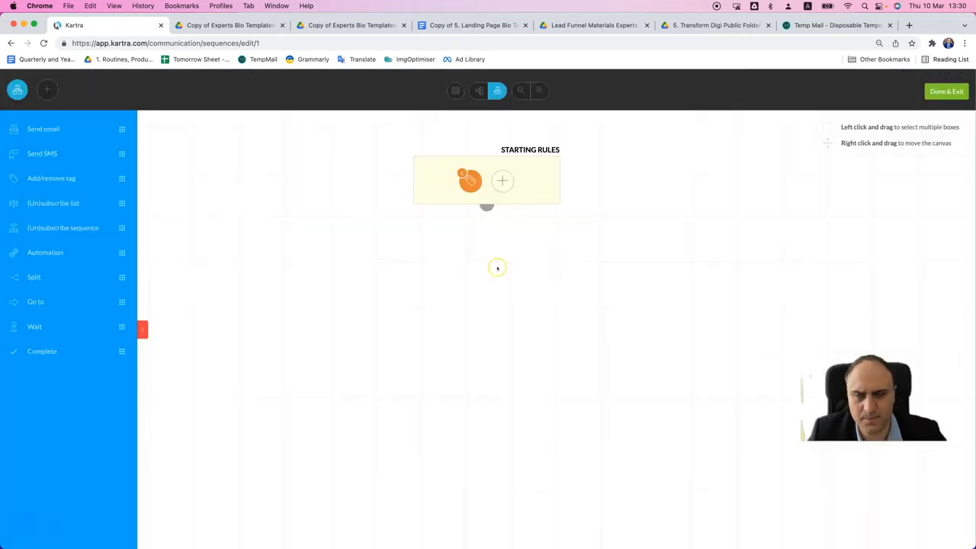
- Add a Send email step below the starting rules that runs right after the previous step, on all days at any time
{"action": "left_click_drag", "start_coordinate": [33, 130], "coordinate": [459, 260]}
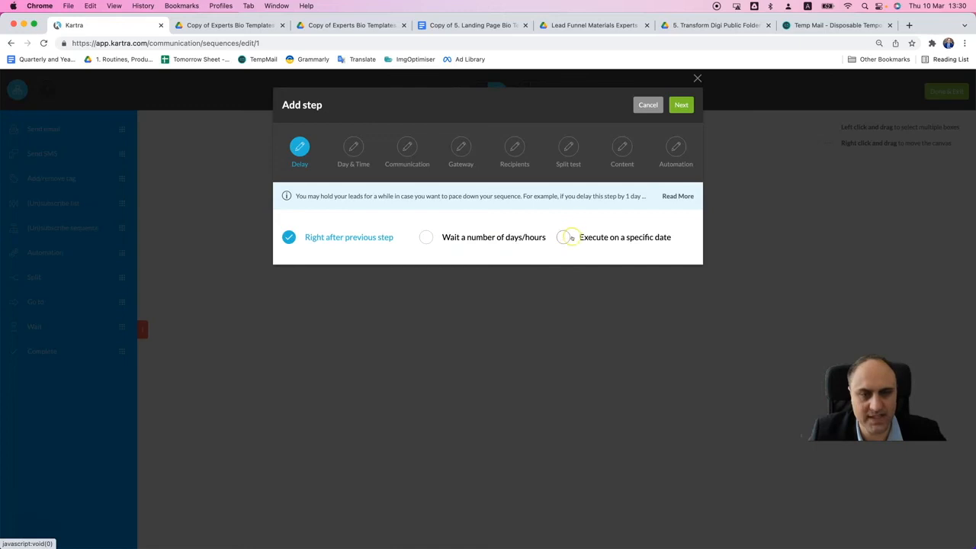
{"action": "left_click", "coordinate": [681, 105]}
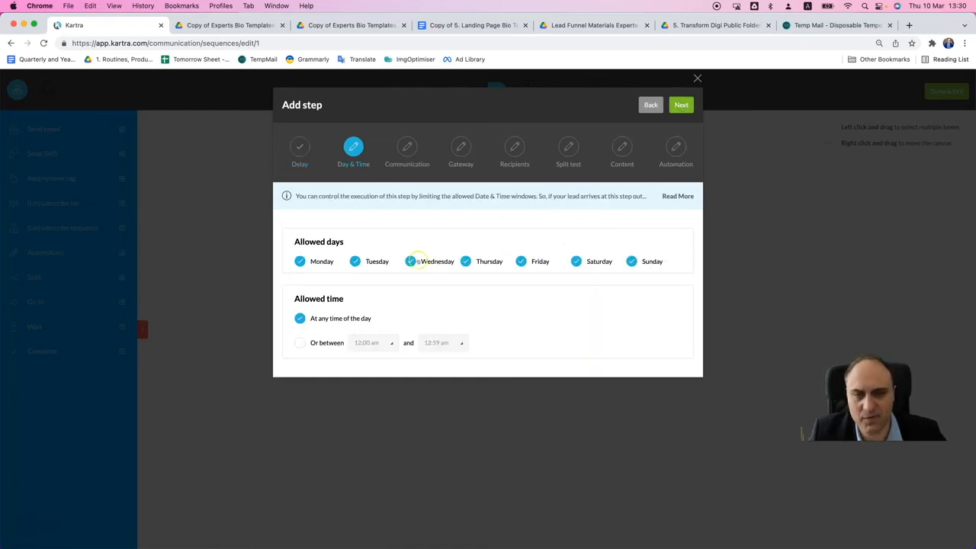
{"action": "left_click", "coordinate": [300, 343]}
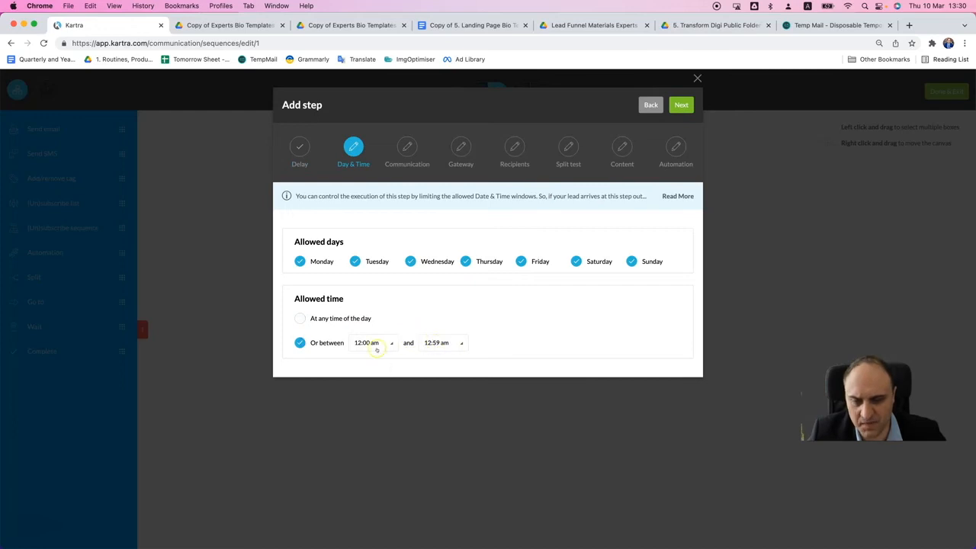
{"action": "left_click", "coordinate": [302, 319]}
{"action": "left_click", "coordinate": [672, 112]}
- Name the broadcast "Delivery of the Experts Bio Template" and continue to the gateway settings
{"action": "left_click", "coordinate": [475, 218]}
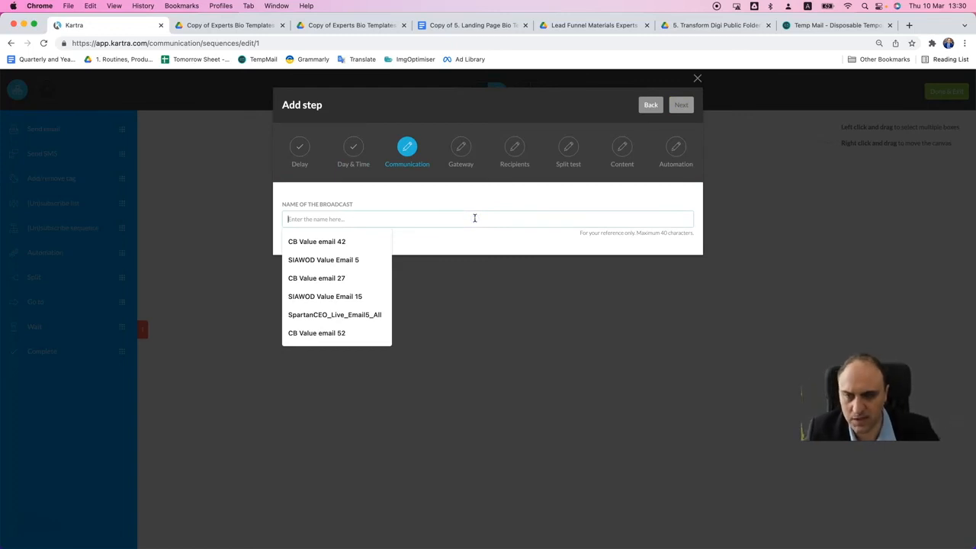
{"action": "type", "text": "De;over"}
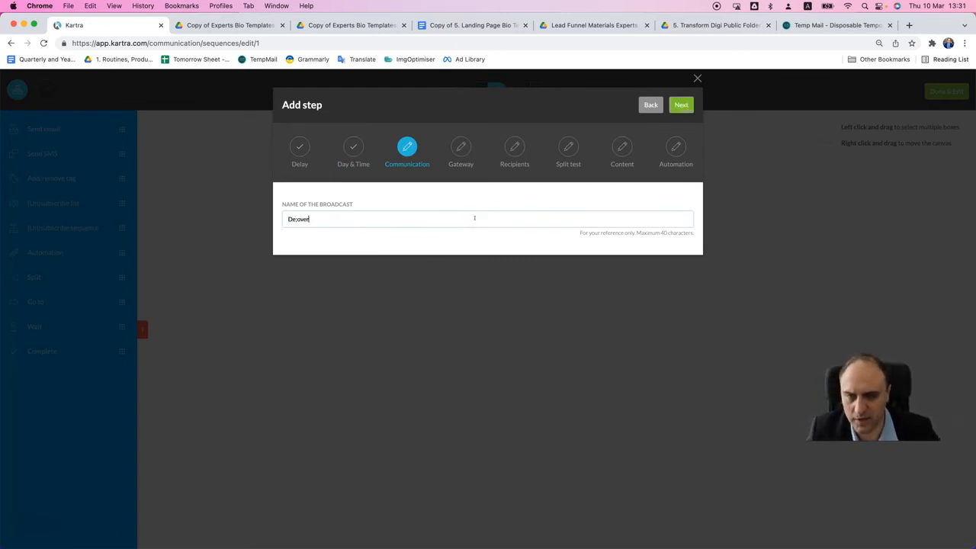
{"action": "key", "text": "BackSpace"}
{"action": "key", "text": "BackSpace"}
{"action": "type", "text": "lo"}
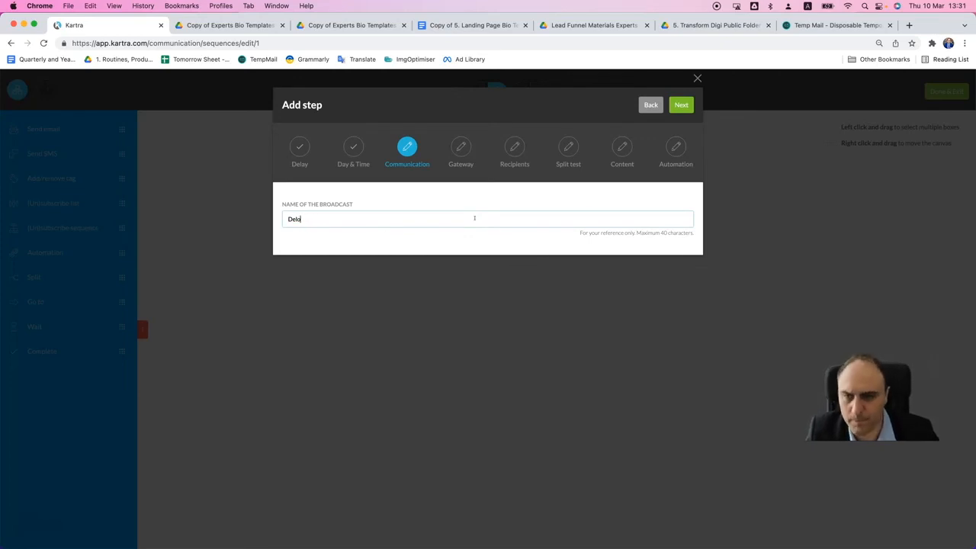
{"action": "key", "text": "BackSpace"}
{"action": "type", "text": "ivery of the Experts Bio Templates"}
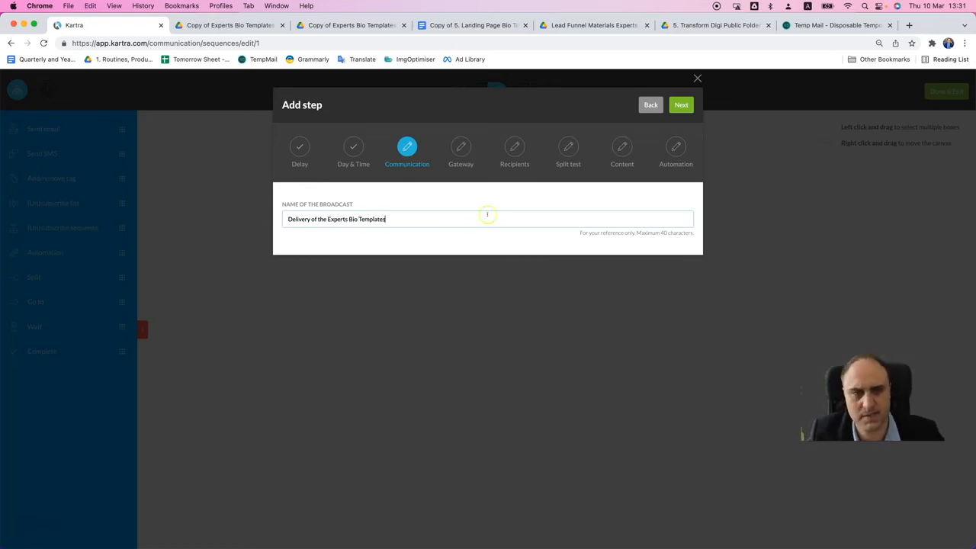
{"action": "left_click", "coordinate": [681, 104]}
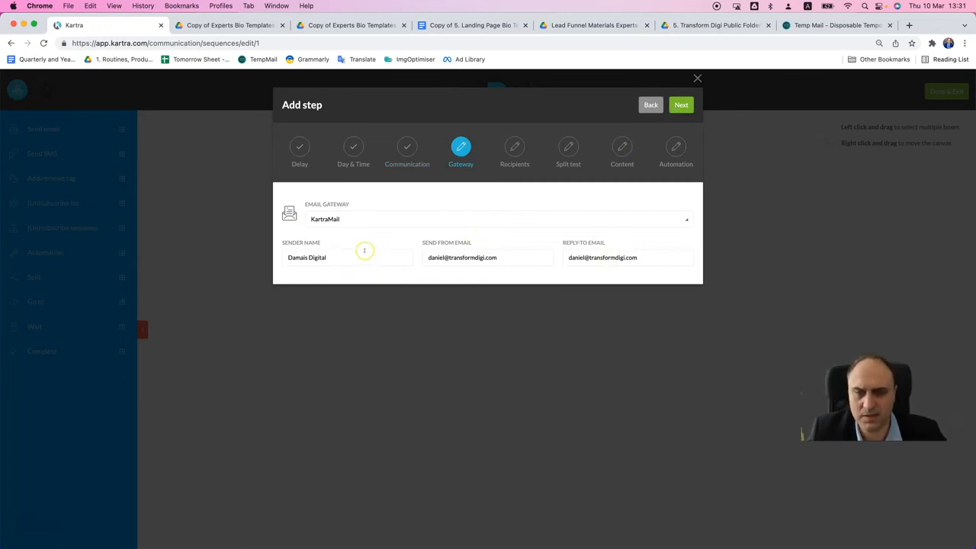
- Replace the sender name with the sender's first name followed by "from Transform Digi"
{"action": "left_click", "coordinate": [675, 107]}
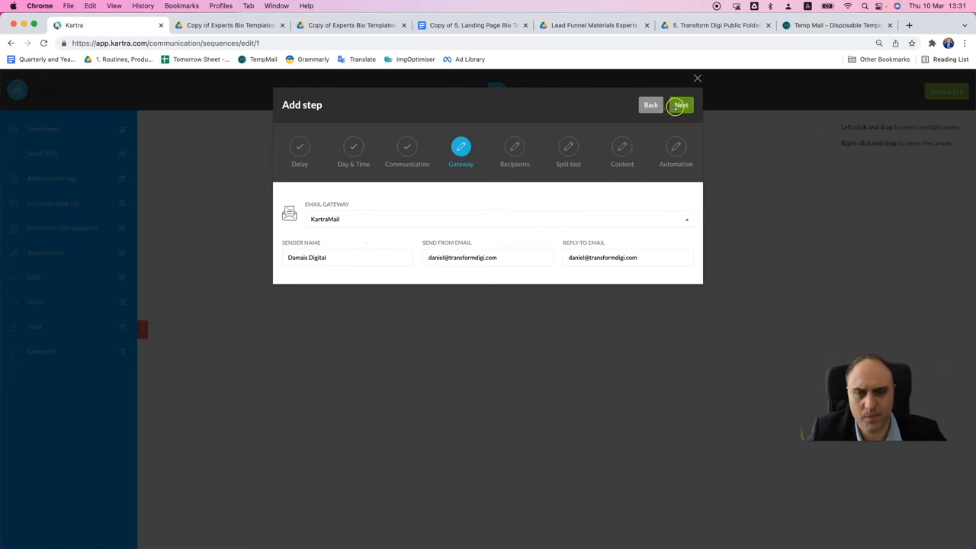
{"action": "triple_click", "coordinate": [334, 256]}
{"action": "type", "text": "Daniel from Transform"}
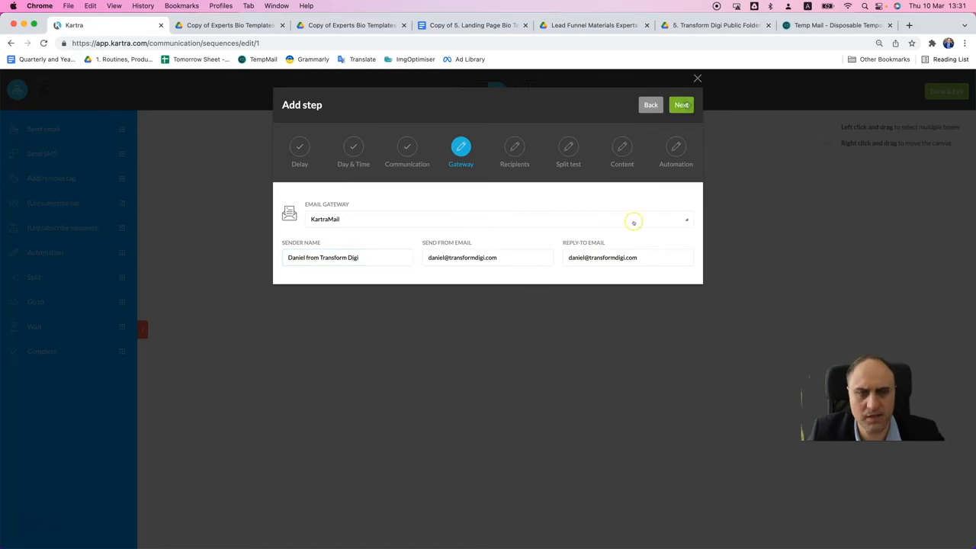
- Send to anyone reaching this step, including leads who have not agreed to receive communications, as a single email without a split test
{"action": "left_click", "coordinate": [364, 233]}
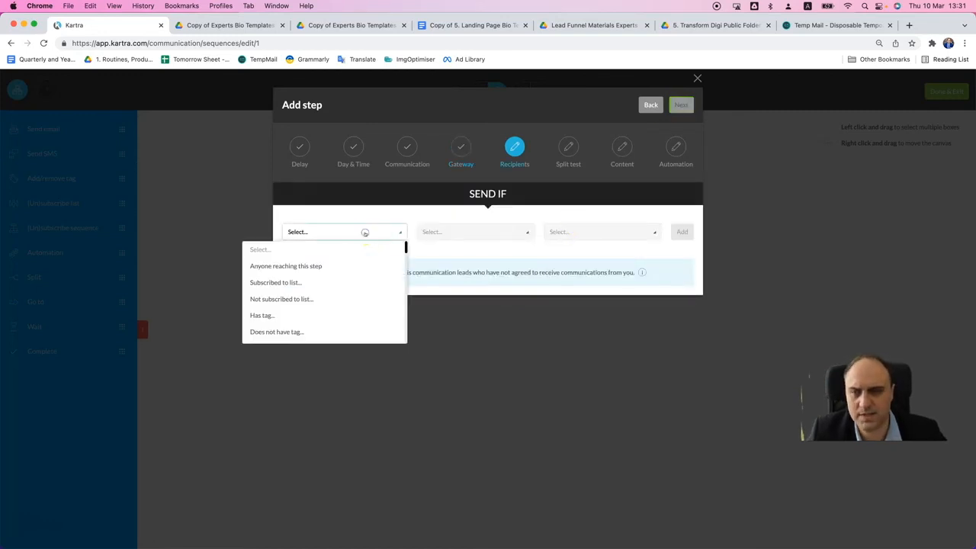
{"action": "left_click", "coordinate": [294, 265]}
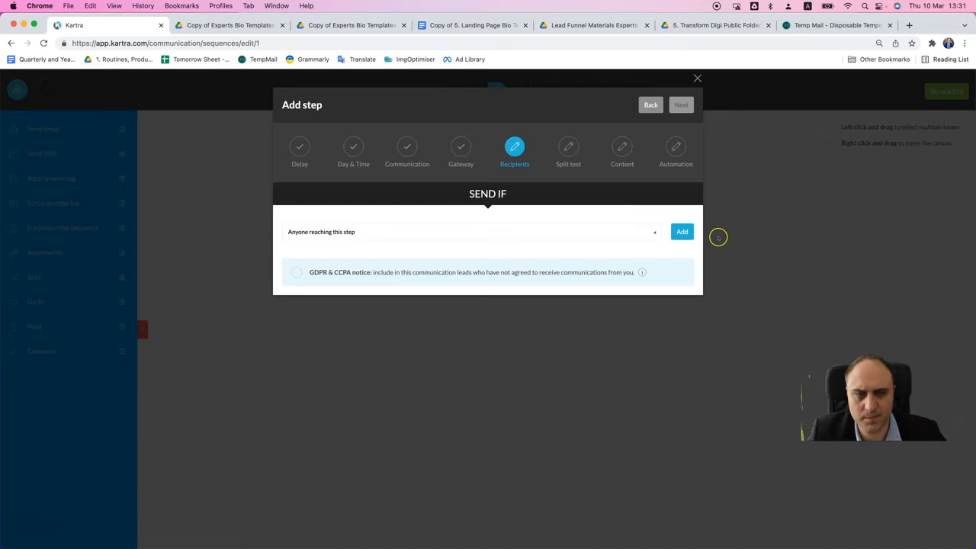
{"action": "left_click", "coordinate": [682, 232]}
{"action": "left_click", "coordinate": [296, 294]}
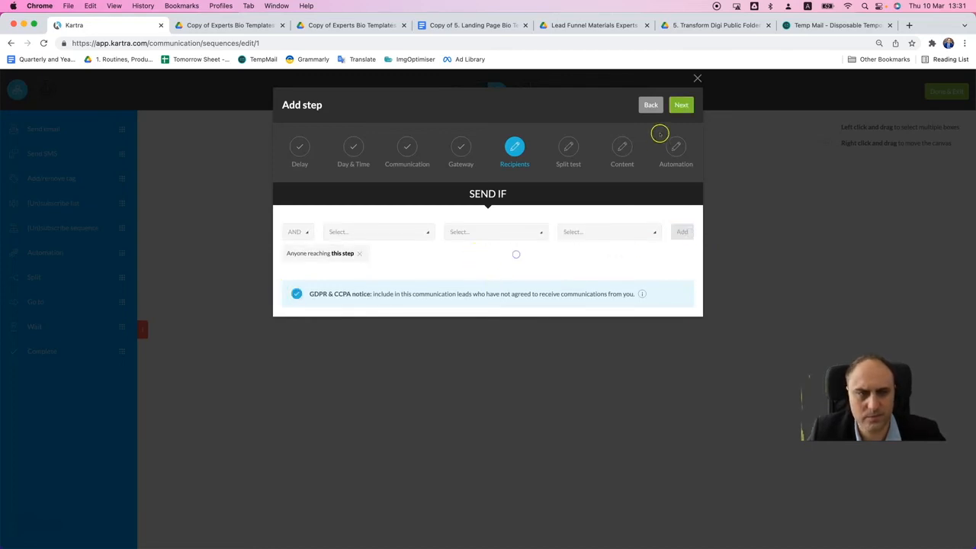
{"action": "left_click", "coordinate": [683, 105]}
{"action": "left_click", "coordinate": [289, 210]}
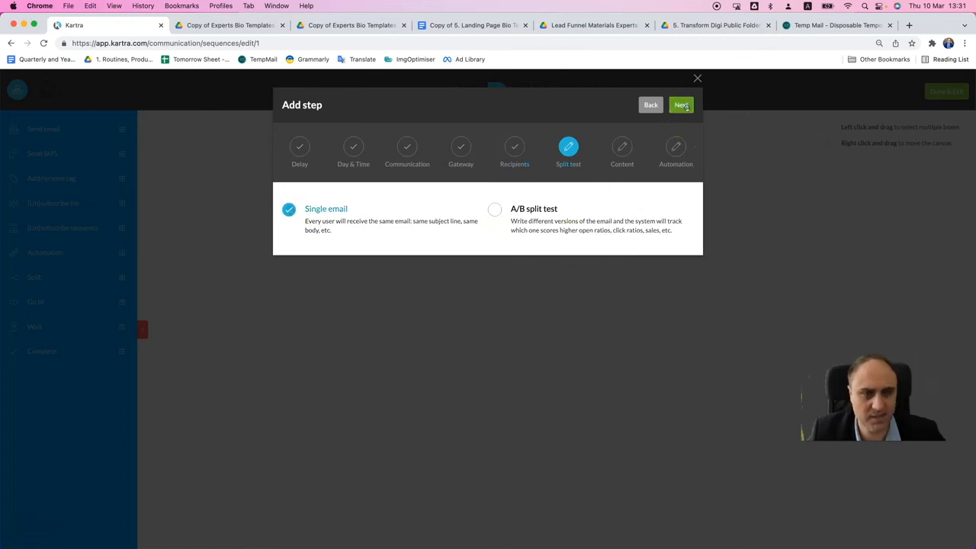
{"action": "left_click", "coordinate": [682, 106]}
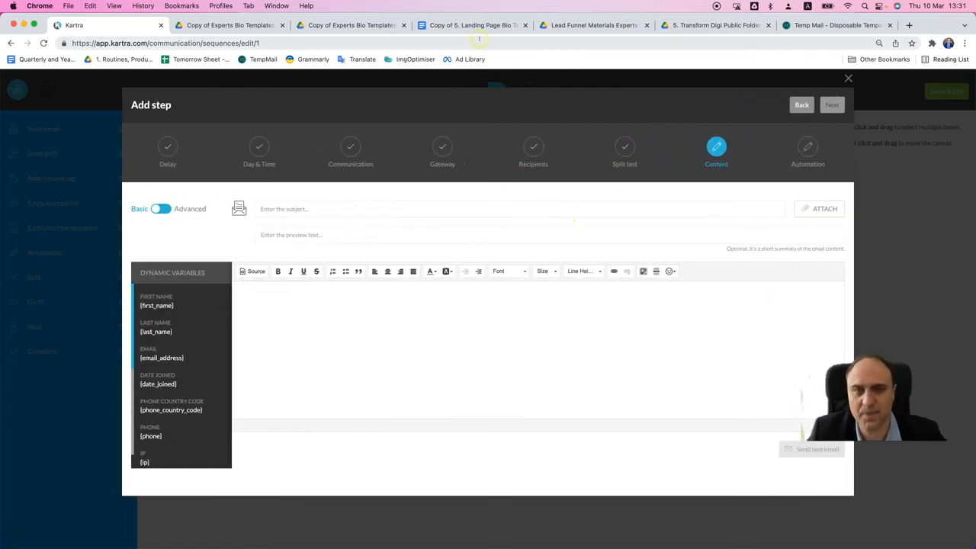
- Close the leftover template and folder tabs and open the document "Email Copy for delivery of Bio for Experts" from the Drive folder
{"action": "left_click", "coordinate": [258, 24]}
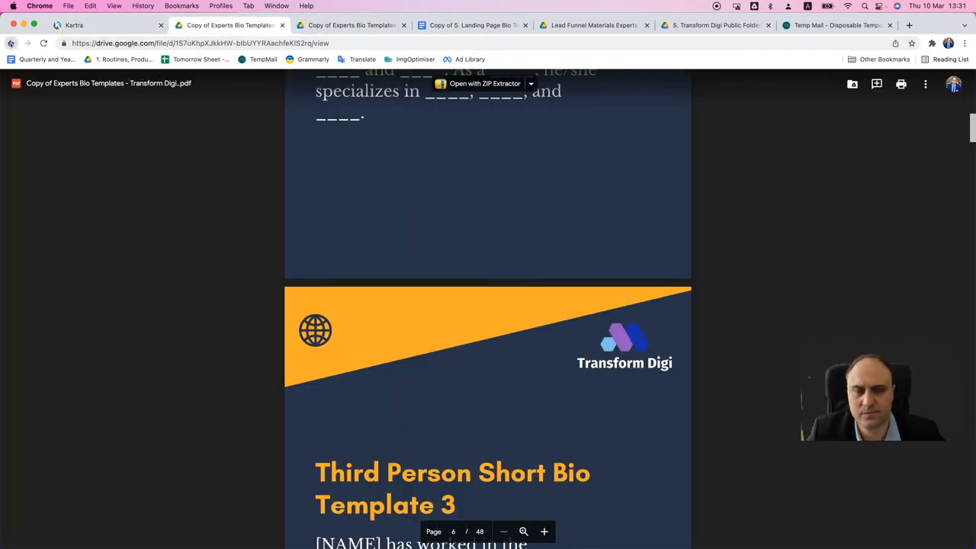
{"action": "left_click", "coordinate": [12, 44]}
{"action": "left_click", "coordinate": [282, 25]}
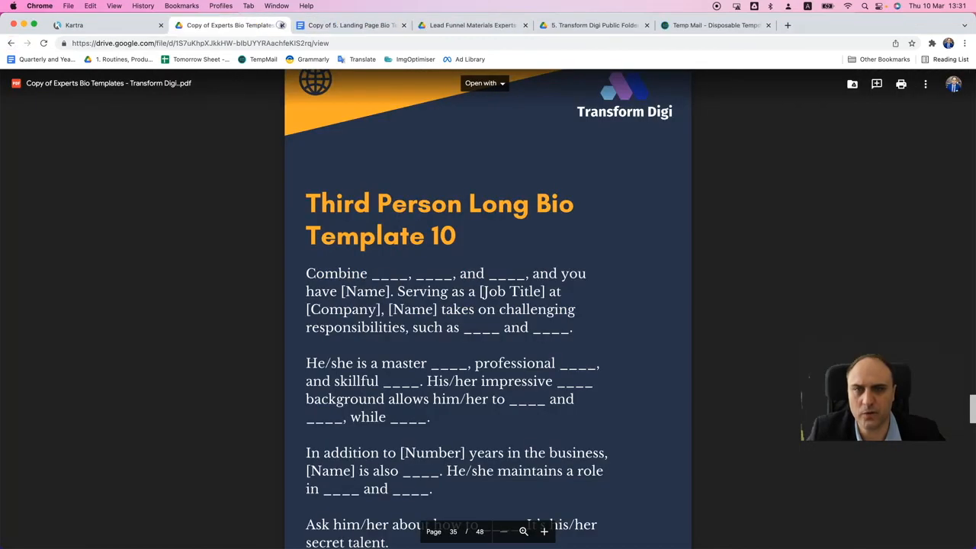
{"action": "left_click", "coordinate": [281, 25]}
{"action": "left_click", "coordinate": [281, 25]}
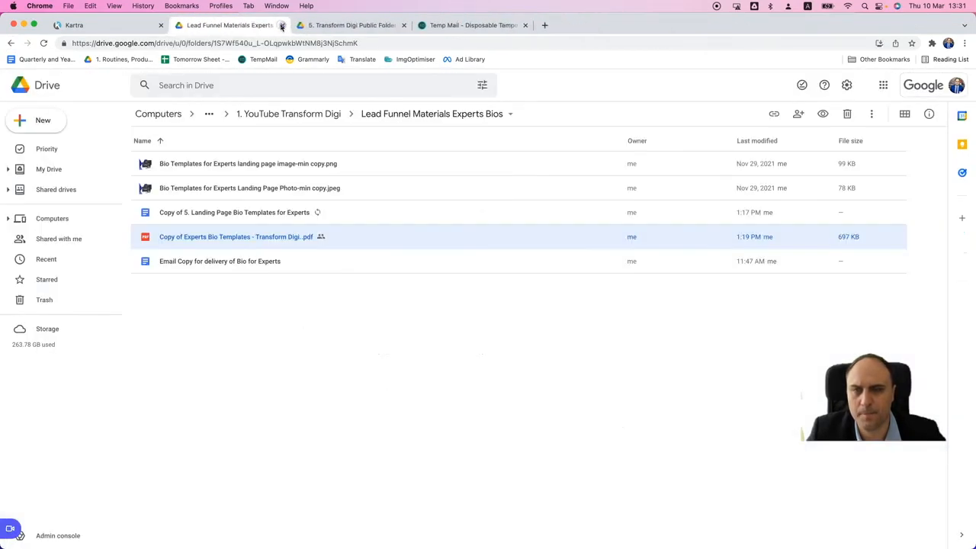
{"action": "left_click", "coordinate": [260, 260]}
{"action": "double_click", "coordinate": [259, 261]}
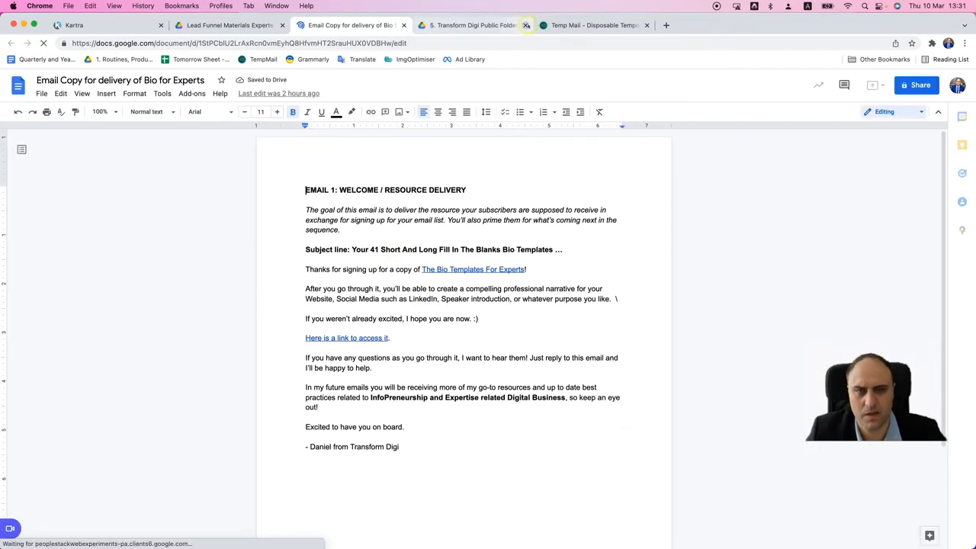
{"action": "left_click", "coordinate": [525, 25]}
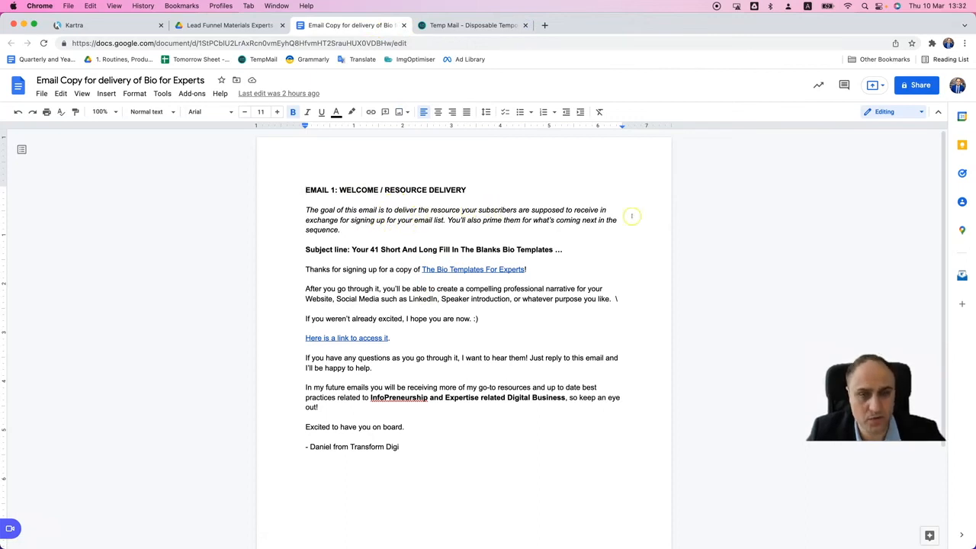
- Try inserting "to" before "your subscribers" in the email's goal description, and take it out again
{"action": "left_click", "coordinate": [459, 209]}
{"action": "type", "text": "to"}
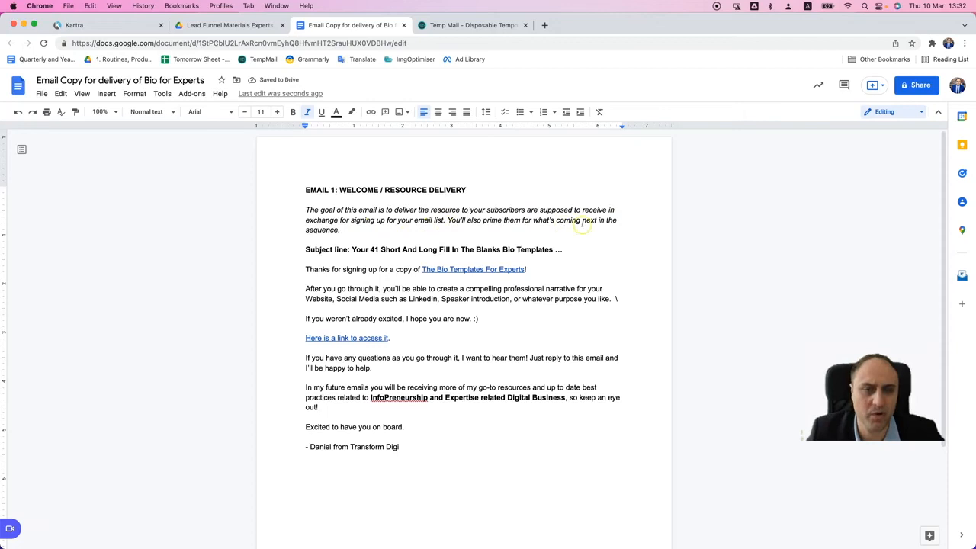
{"action": "left_click", "coordinate": [353, 250]}
{"action": "left_click_drag", "start_coordinate": [352, 250], "coordinate": [543, 248]}
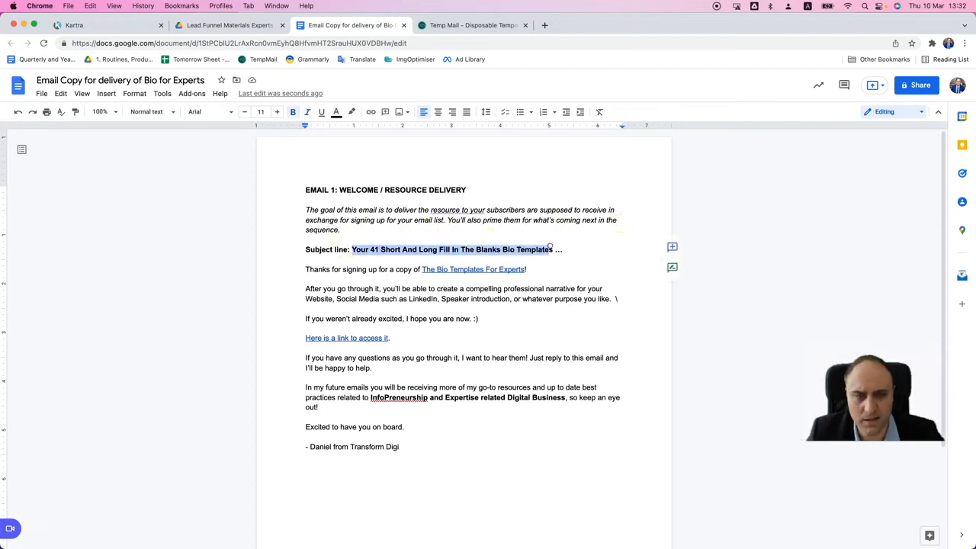
{"action": "left_click", "coordinate": [474, 210]}
{"action": "left_click", "coordinate": [461, 197]}
- Copy the subject line "Your 41 Short And Long Fill In The Blanks Bio Templates" from the document into the Kartra email's subject
{"action": "left_click_drag", "start_coordinate": [353, 248], "coordinate": [552, 247]}
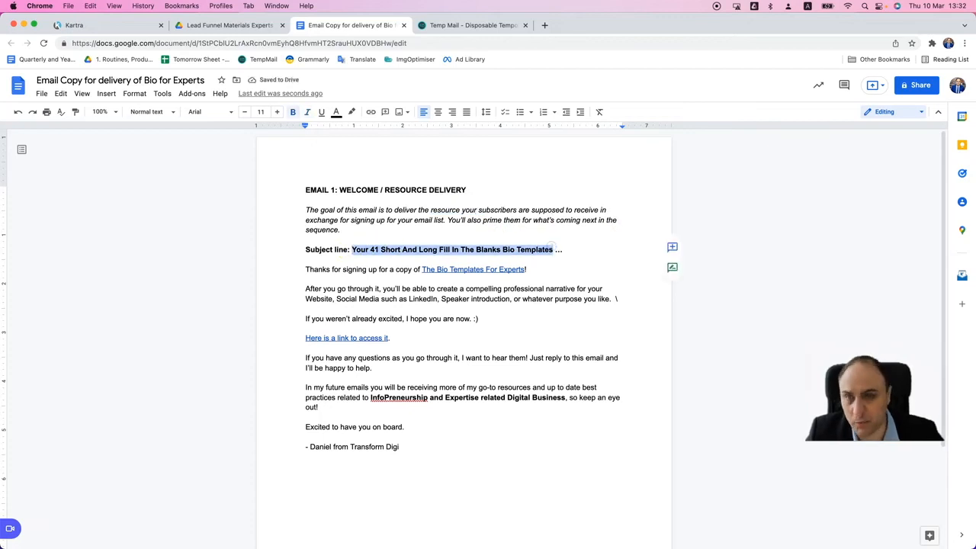
{"action": "left_click", "coordinate": [99, 26]}
{"action": "left_click", "coordinate": [388, 209]}
{"action": "type", "text": "Your 41 Short And Long Fill In The Blanks Bio Templates"}
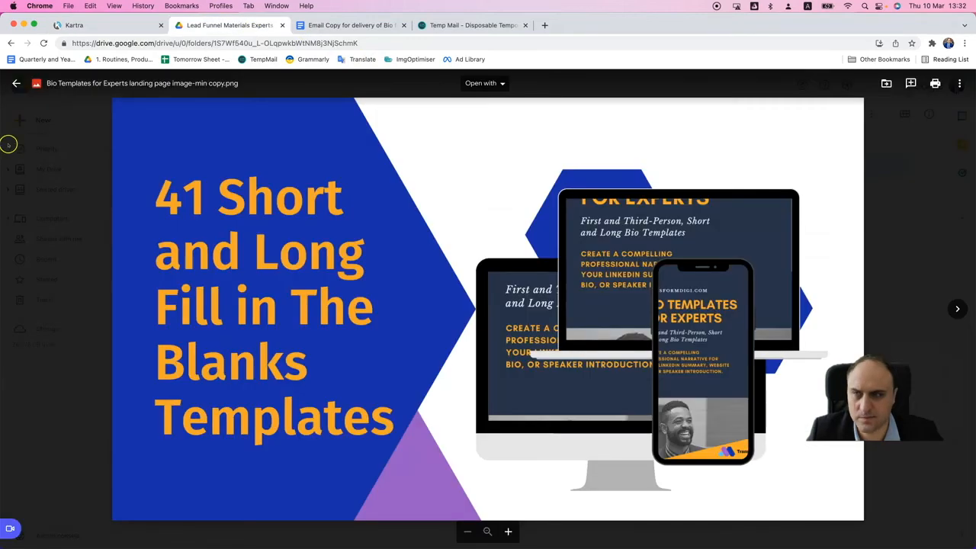
{"action": "left_click", "coordinate": [244, 26]}
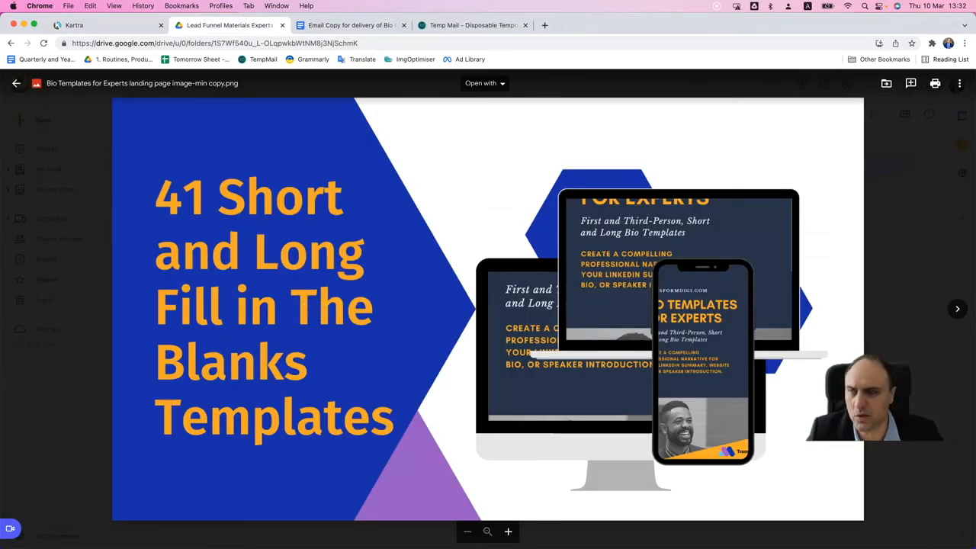
{"action": "left_click", "coordinate": [17, 83]}
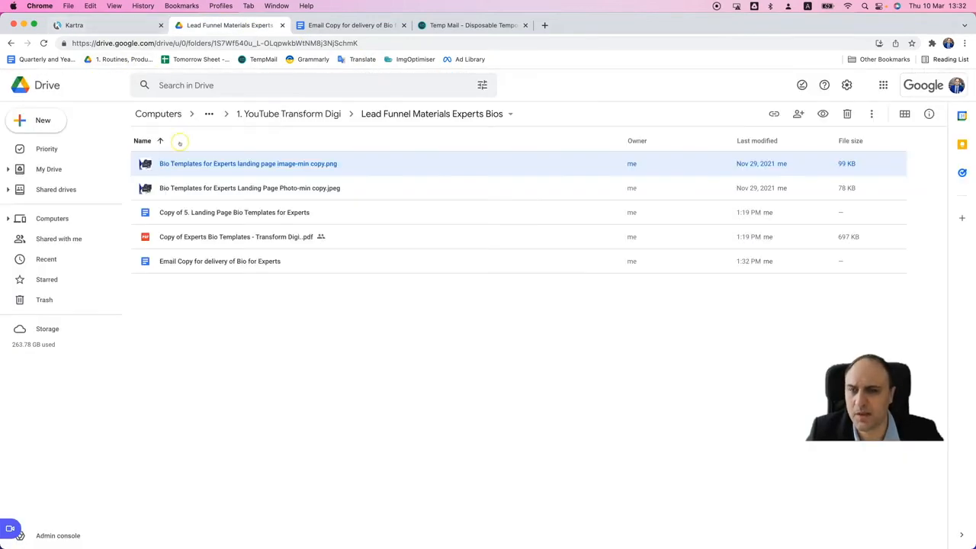
- Copy the email text from "Thanks for signing up" through the signature in the document and paste it into the Kartra email body
{"action": "left_click", "coordinate": [330, 25]}
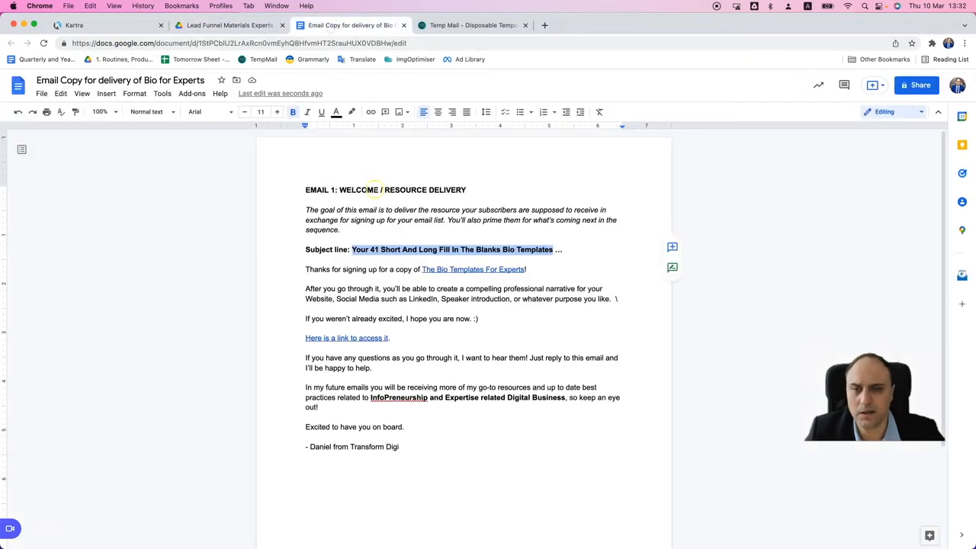
{"action": "left_click_drag", "start_coordinate": [306, 269], "coordinate": [429, 455]}
{"action": "key", "text": "super+c"}
{"action": "left_click", "coordinate": [119, 29]}
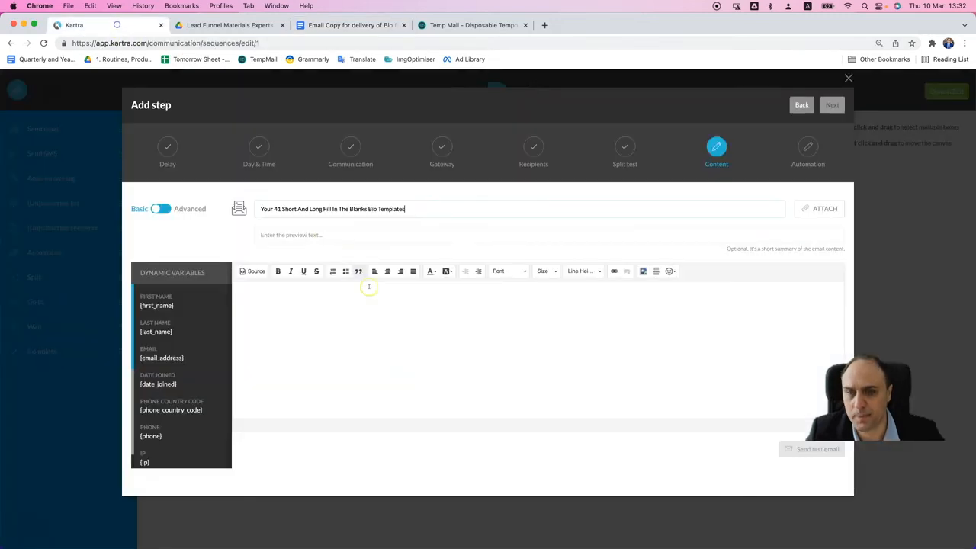
{"action": "left_click", "coordinate": [394, 315]}
{"action": "key", "text": "super+v"}
{"action": "key", "text": "super+z"}
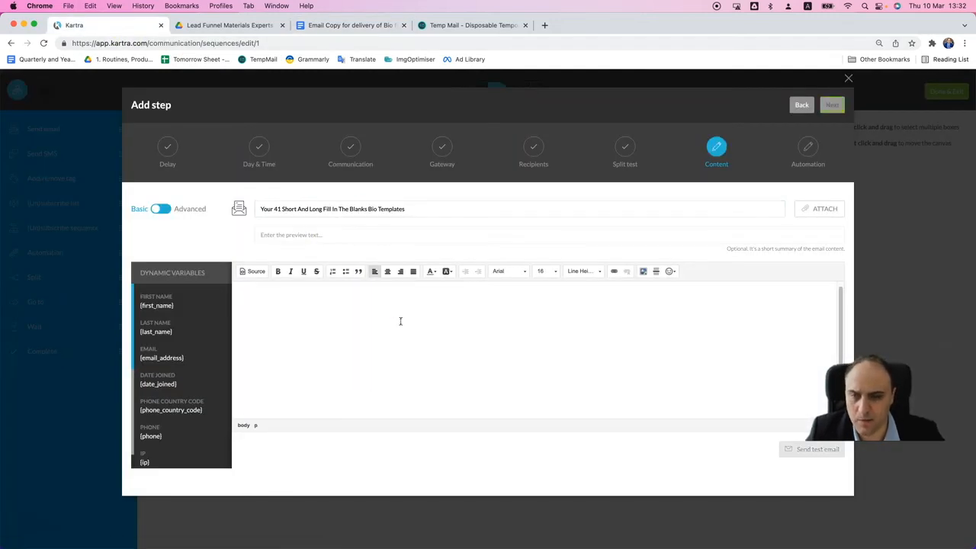
{"action": "left_click", "coordinate": [376, 326]}
{"action": "key", "text": "super+v"}
{"action": "scroll", "coordinate": [458, 358], "scroll_direction": "up", "scroll_amount": 5}
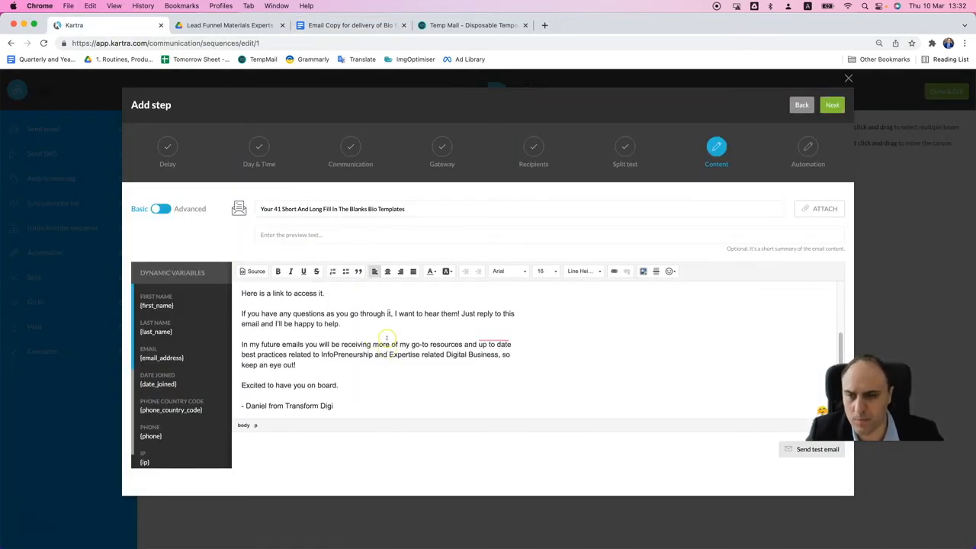
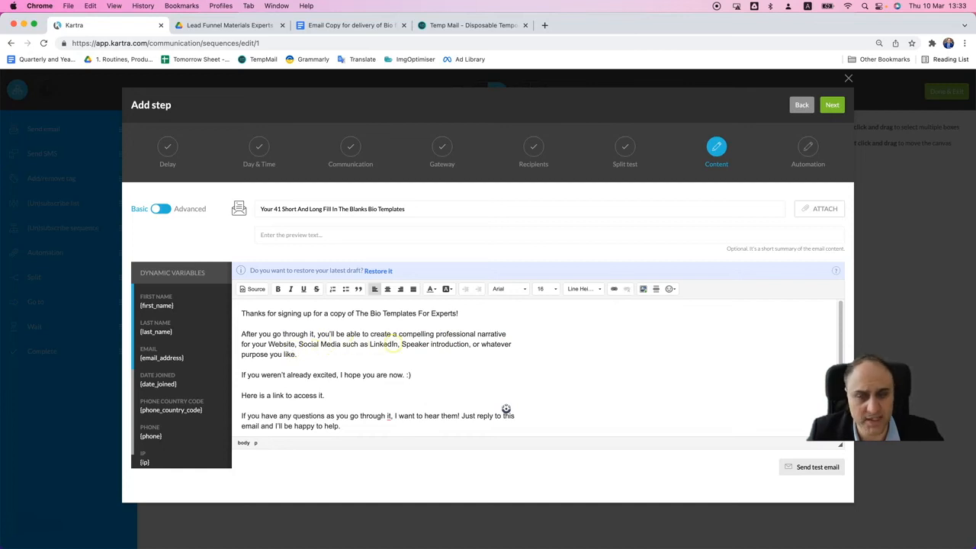
- Replace "it" with "them" in the email's sentence "If you have any questions as you go through it"
{"action": "scroll", "coordinate": [388, 353], "scroll_direction": "down", "scroll_amount": 3}
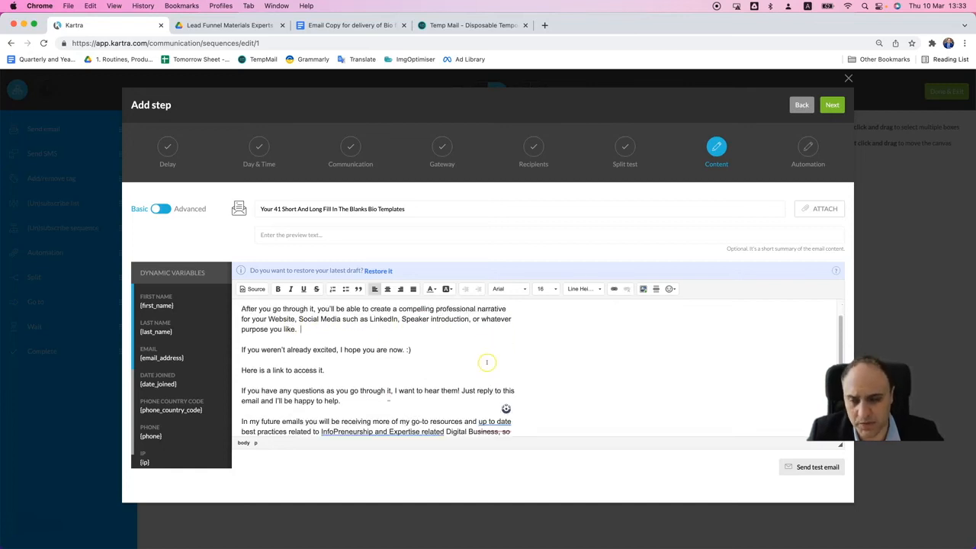
{"action": "left_click", "coordinate": [435, 330]}
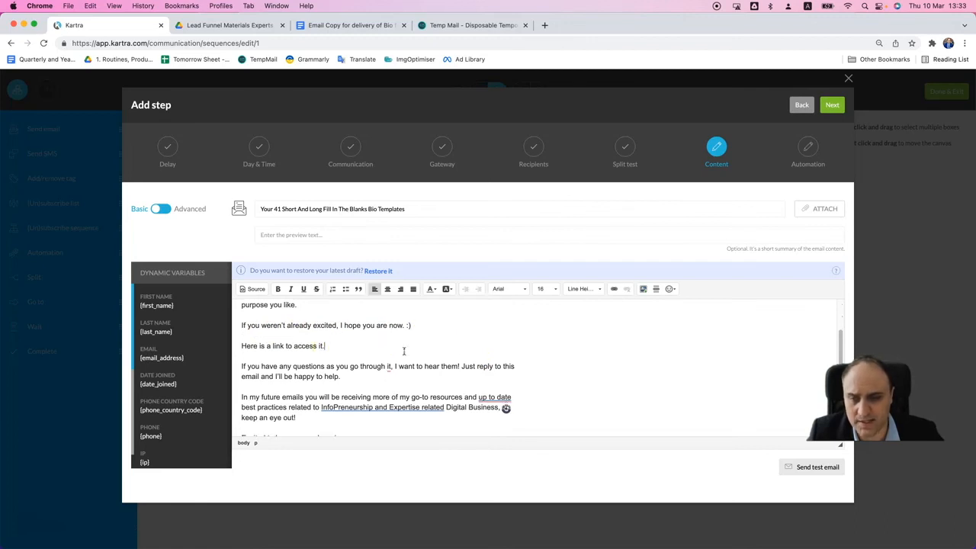
{"action": "scroll", "coordinate": [366, 355], "scroll_direction": "down", "scroll_amount": 1}
{"action": "left_click", "coordinate": [343, 368]}
{"action": "double_click", "coordinate": [387, 358]}
{"action": "type", "text": "them"}
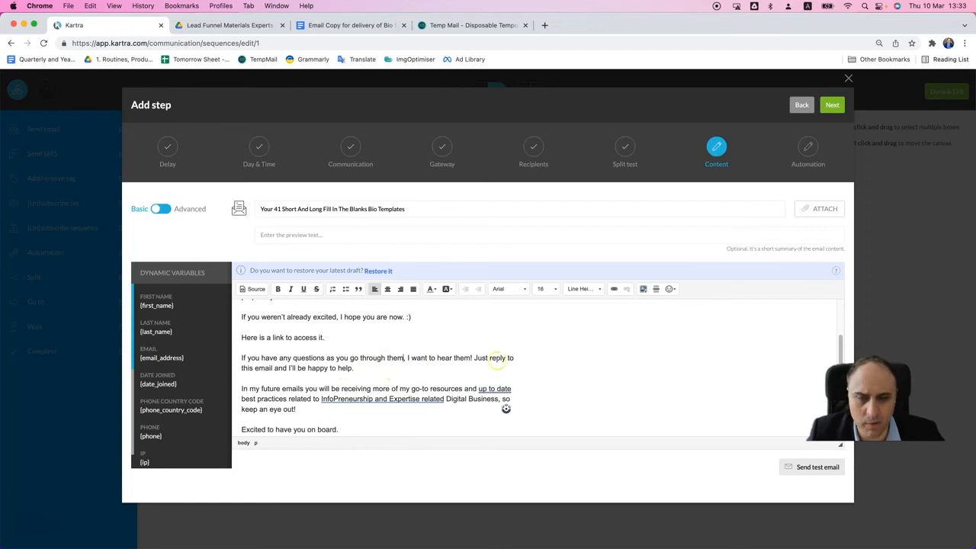
- Correct "up to date" to "up-to-date" and insert "to" before "Digital Business" in the future-emails paragraph
{"action": "scroll", "coordinate": [526, 359], "scroll_direction": "down", "scroll_amount": 1}
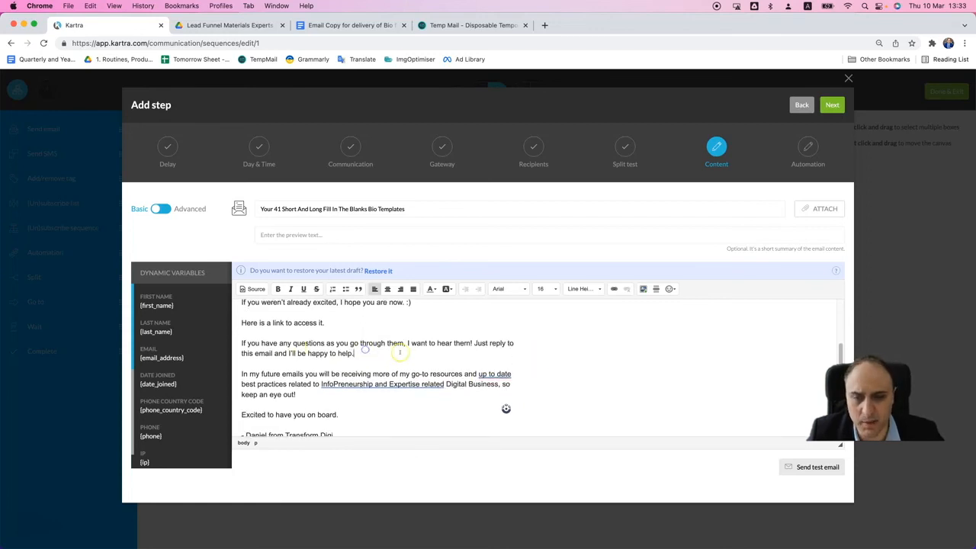
{"action": "scroll", "coordinate": [366, 351], "scroll_direction": "down", "scroll_amount": 2}
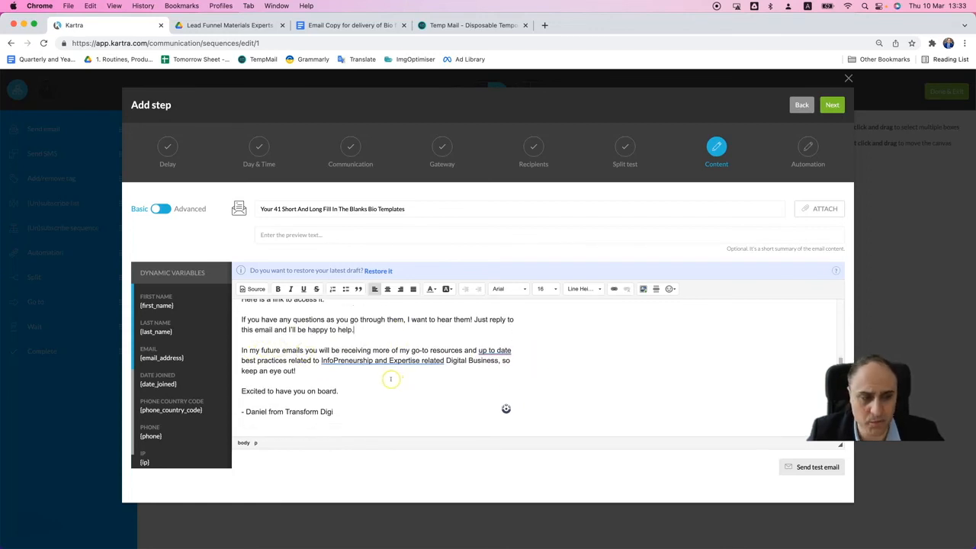
{"action": "left_click", "coordinate": [494, 370]}
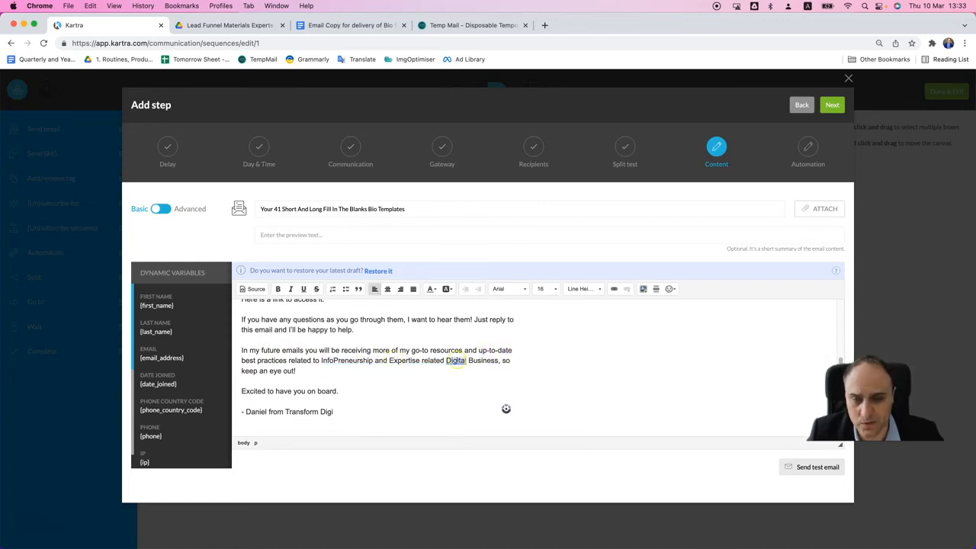
{"action": "left_click", "coordinate": [462, 374]}
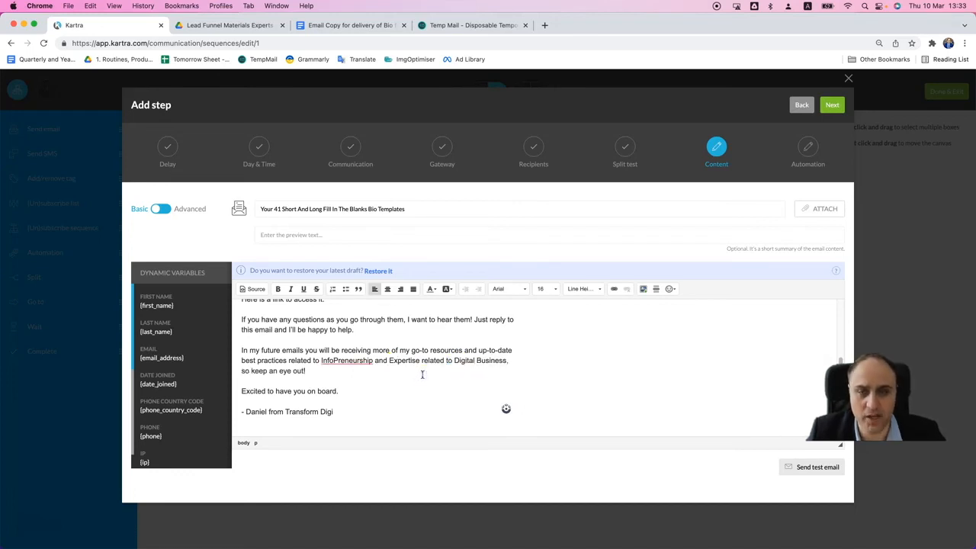
{"action": "mouse_move", "coordinate": [358, 363]}
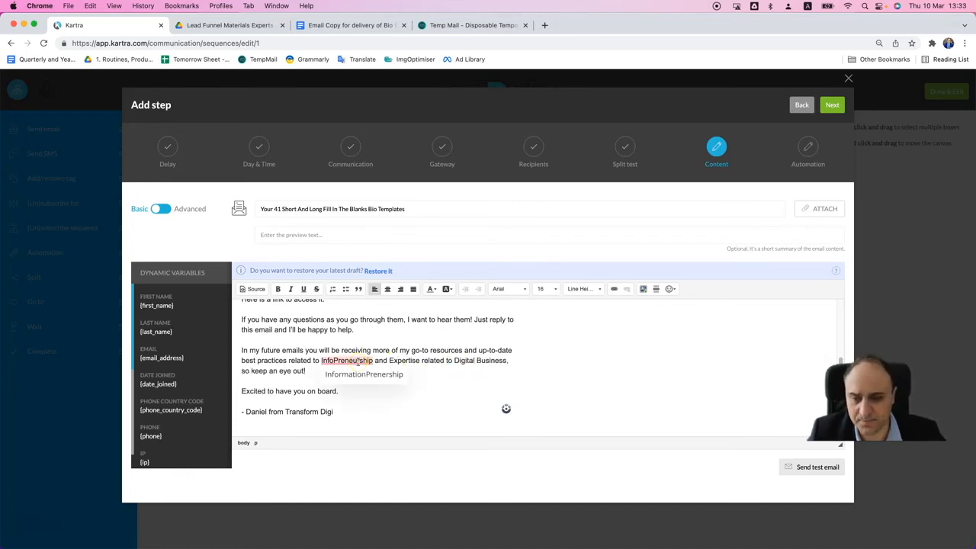
{"action": "left_click", "coordinate": [432, 372]}
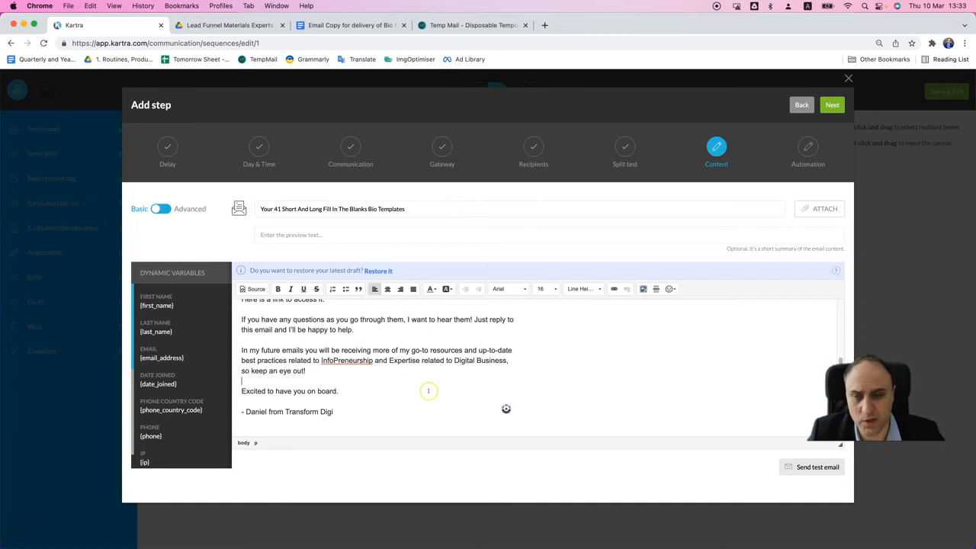
{"action": "left_click", "coordinate": [462, 397]}
- Remove "to" before "Digital" and change "Business" to "Businesses" in the future-emails paragraph
{"action": "scroll", "coordinate": [353, 383], "scroll_direction": "up", "scroll_amount": 1}
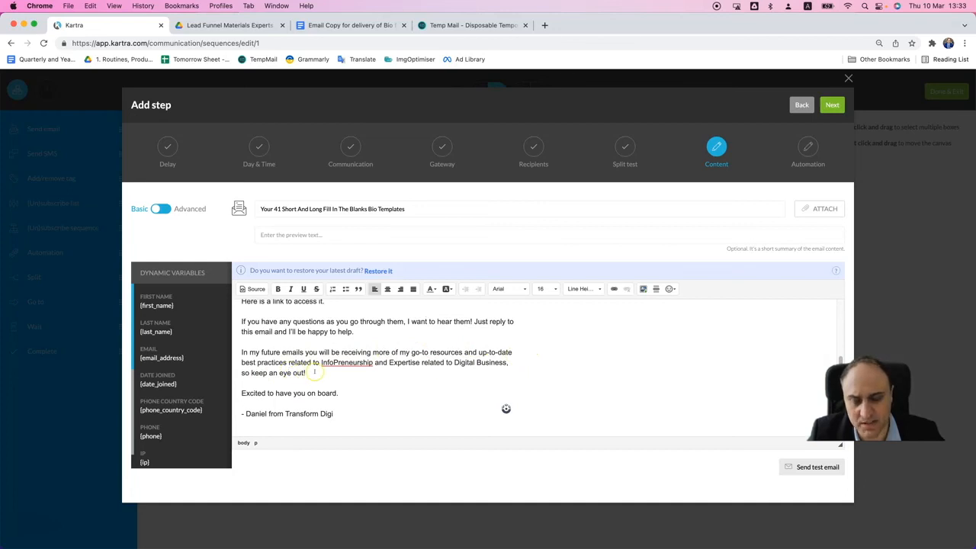
{"action": "double_click", "coordinate": [449, 363]}
{"action": "key", "text": "BackSpace"}
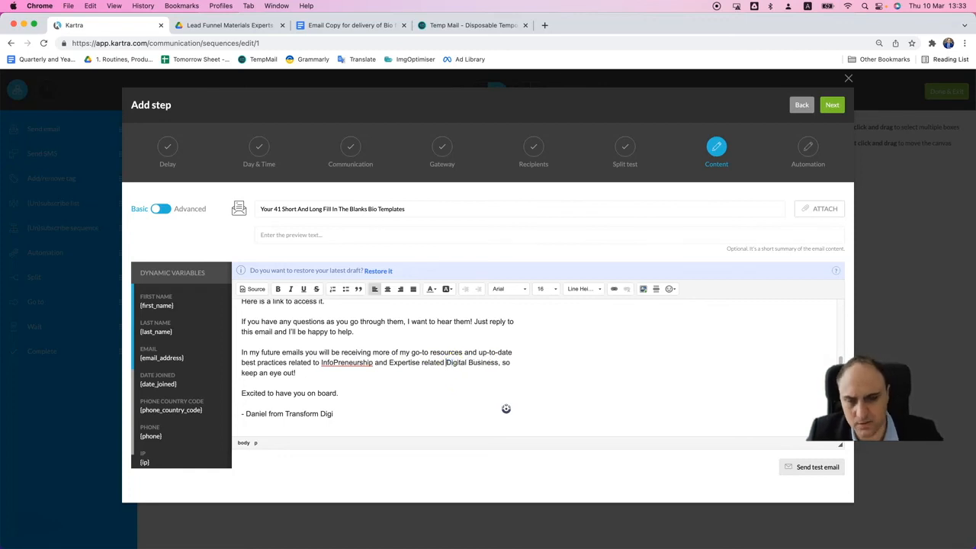
{"action": "left_click", "coordinate": [498, 362]}
{"action": "type", "text": "es"}
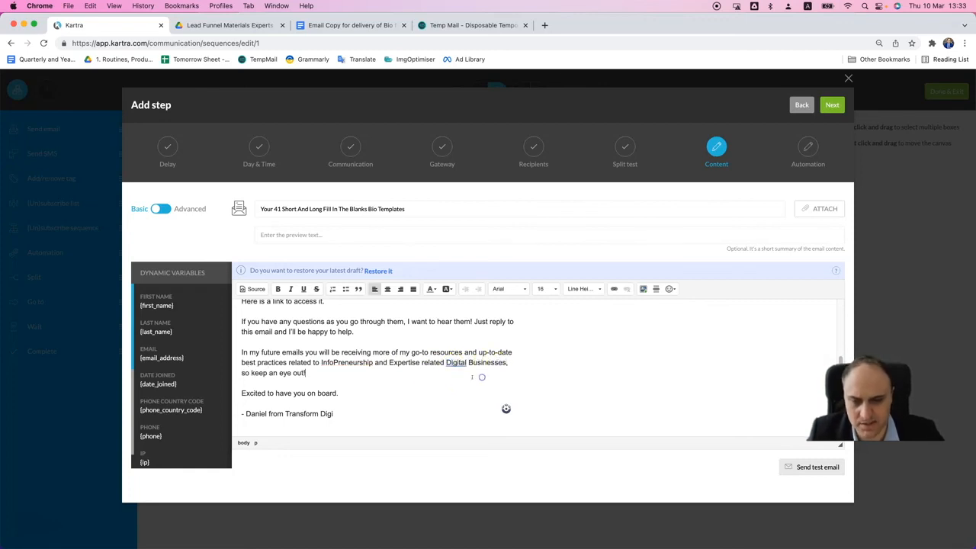
{"action": "left_click", "coordinate": [356, 391]}
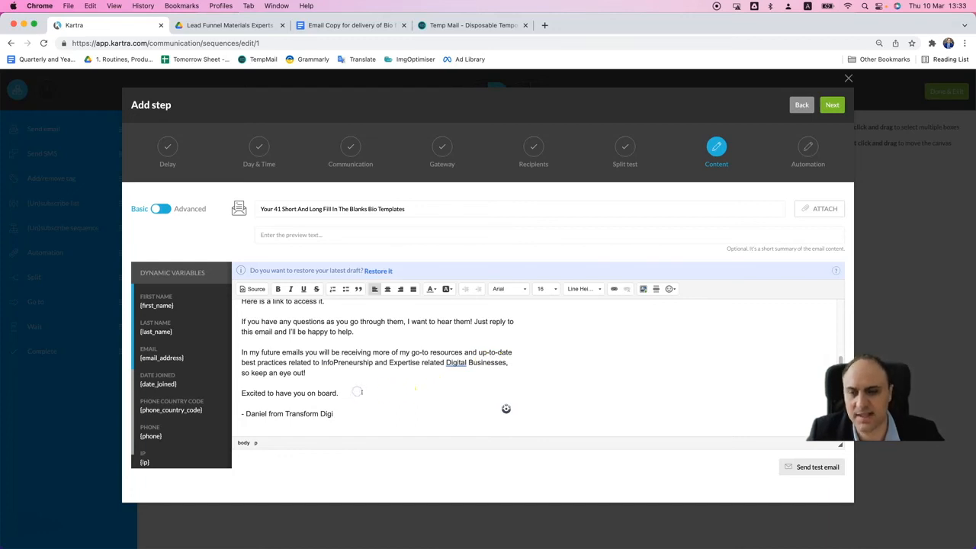
- Copy the sharing link of "Copy of Experts Bio Templates - Transform Digi..pdf" from the Google Drive folder
{"action": "scroll", "coordinate": [389, 395], "scroll_direction": "up", "scroll_amount": 1}
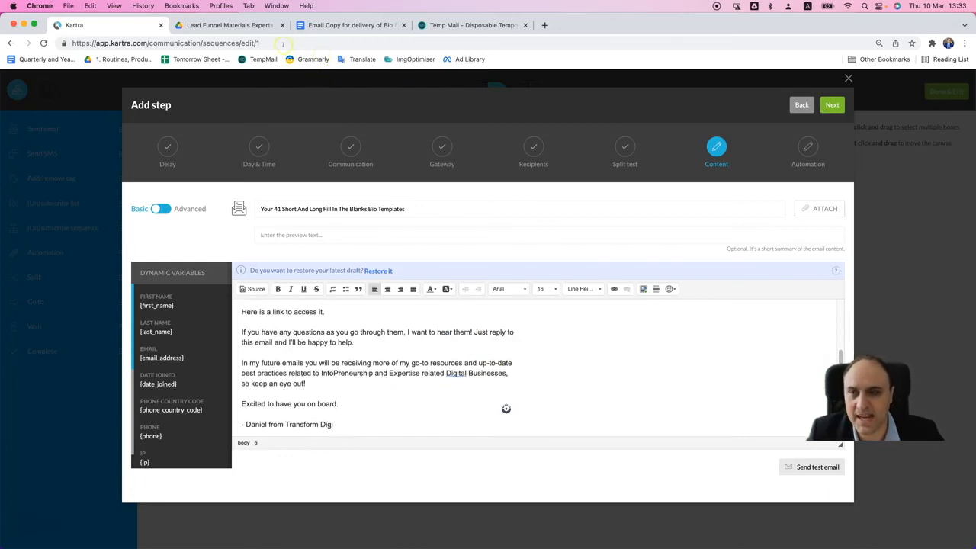
{"action": "left_click", "coordinate": [312, 26]}
{"action": "left_click", "coordinate": [267, 26]}
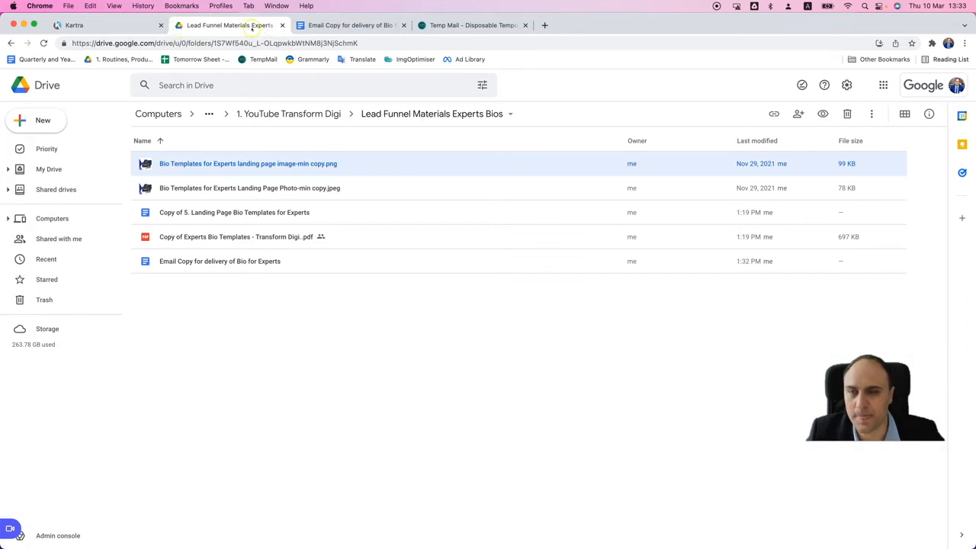
{"action": "left_click", "coordinate": [276, 236]}
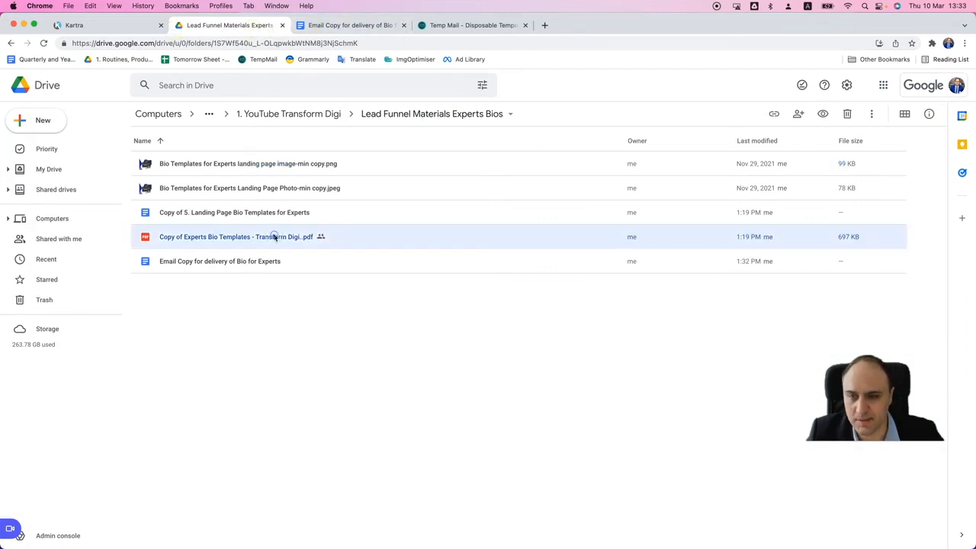
{"action": "right_click", "coordinate": [272, 240]}
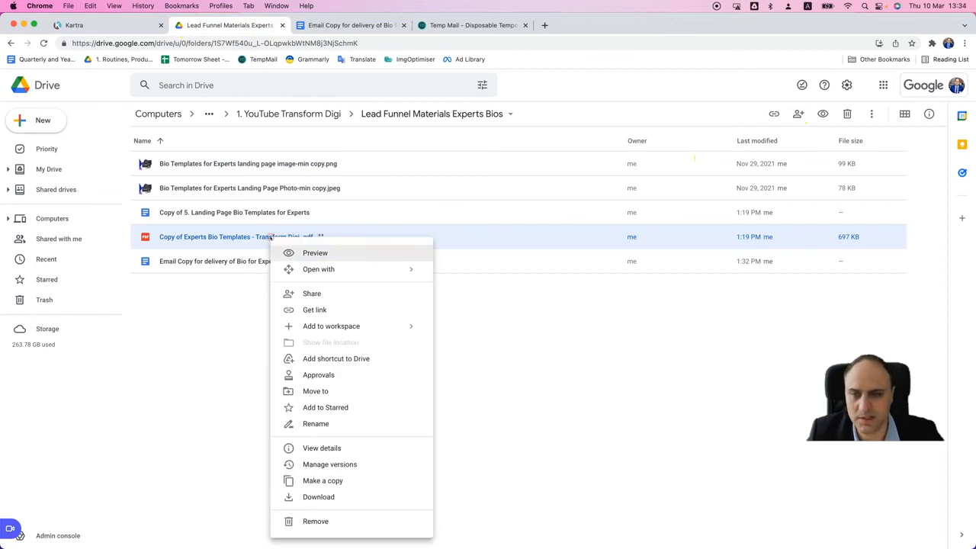
{"action": "left_click", "coordinate": [305, 310]}
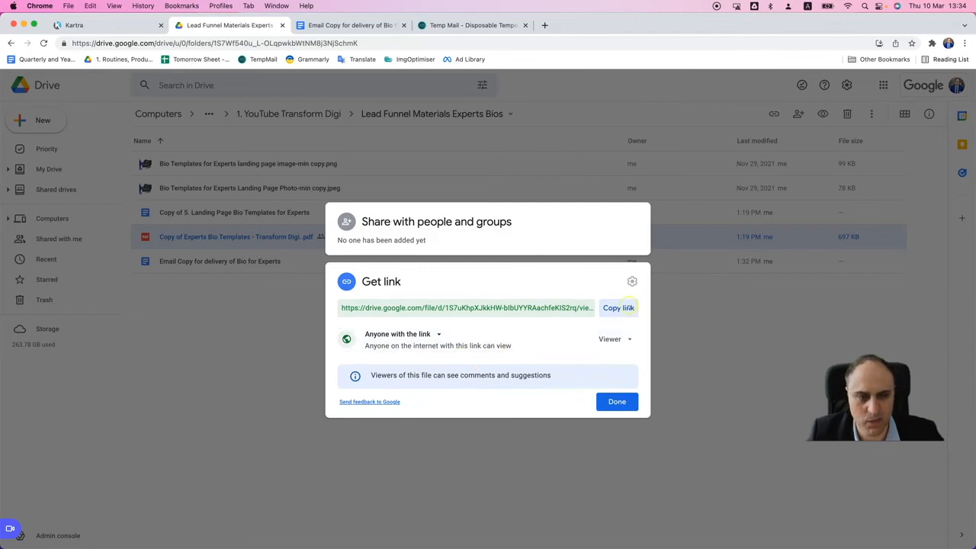
{"action": "left_click", "coordinate": [618, 308]}
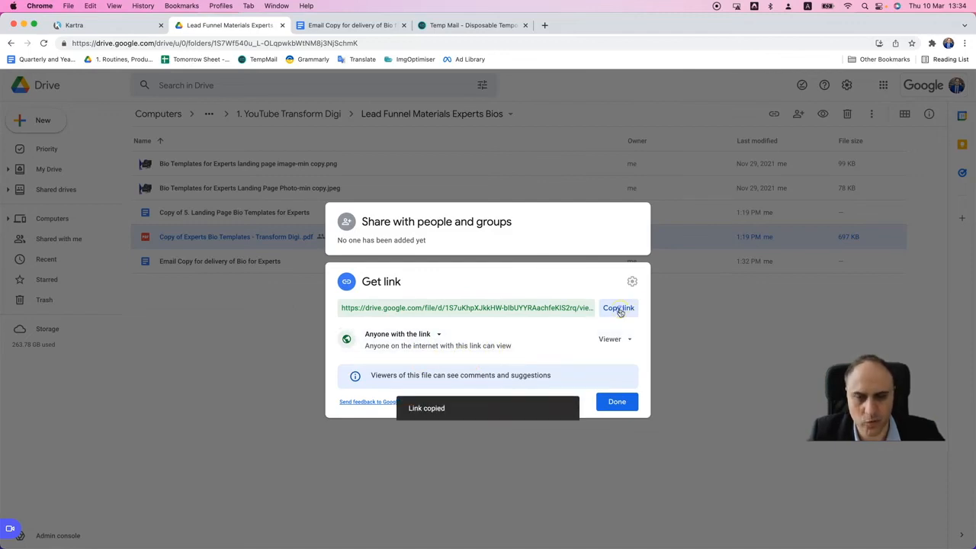
{"action": "left_click", "coordinate": [617, 401]}
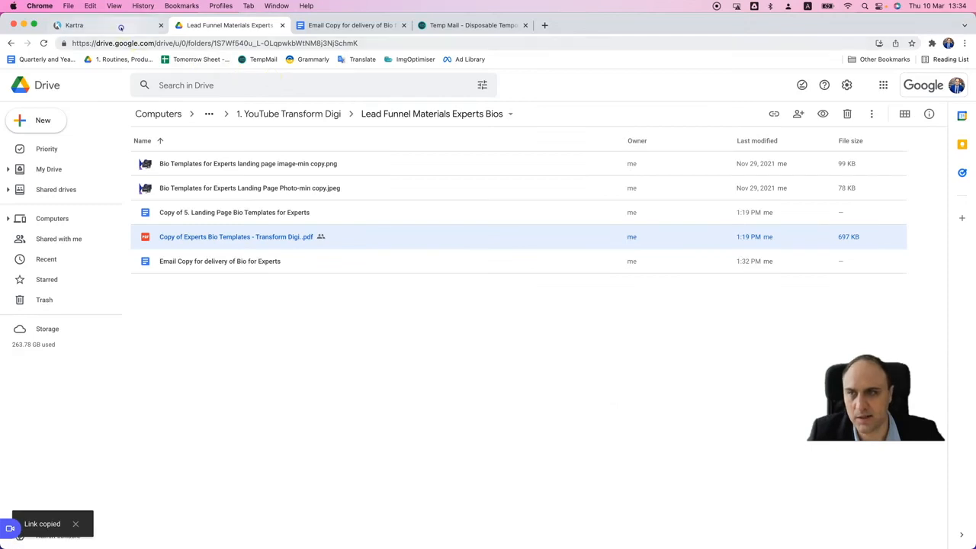
- Back in Kartra, link the words "link to access it" in the email body to the copied Drive URL
{"action": "left_click", "coordinate": [75, 25]}
{"action": "scroll", "coordinate": [352, 338], "scroll_direction": "up", "scroll_amount": 1}
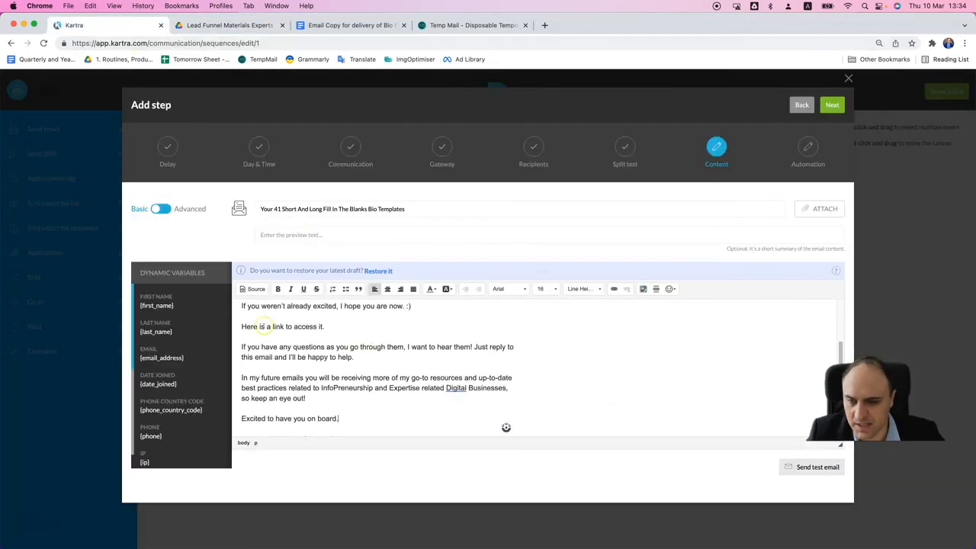
{"action": "left_click_drag", "start_coordinate": [271, 327], "coordinate": [323, 326]}
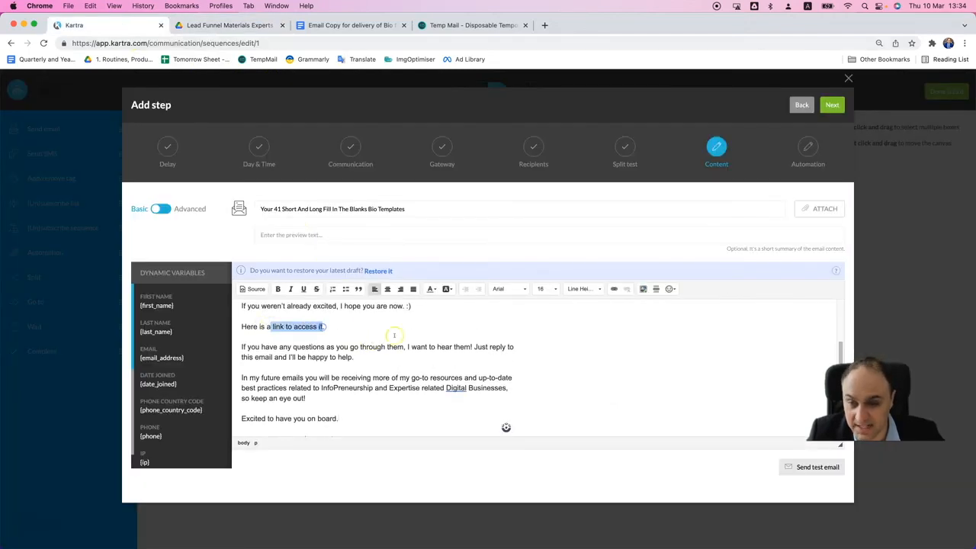
{"action": "left_click", "coordinate": [614, 288]}
{"action": "key", "text": "cmd+v"}
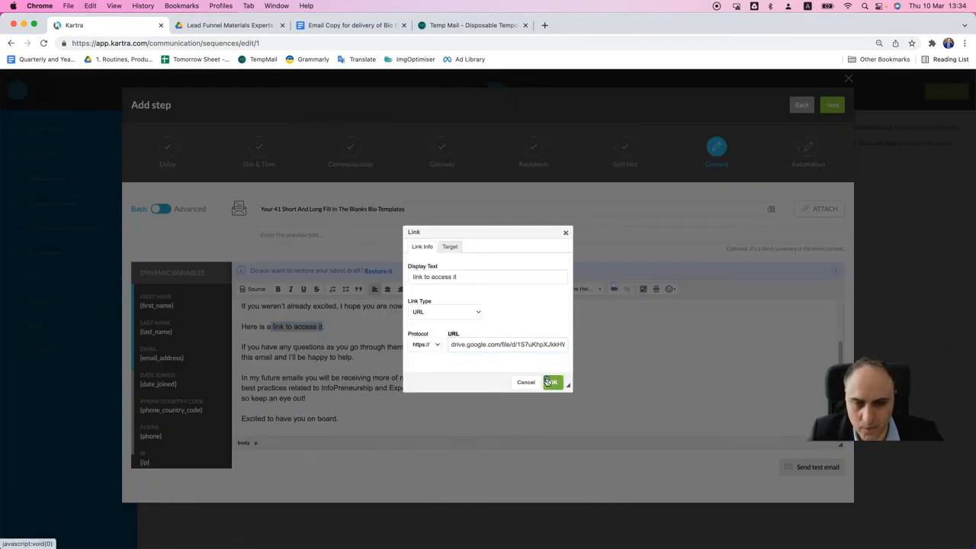
{"action": "left_click", "coordinate": [549, 382]}
- Change "The" to lowercase "the" before "Bio Templates For Experts" in the email's opening line
{"action": "scroll", "coordinate": [414, 371], "scroll_direction": "up", "scroll_amount": 3}
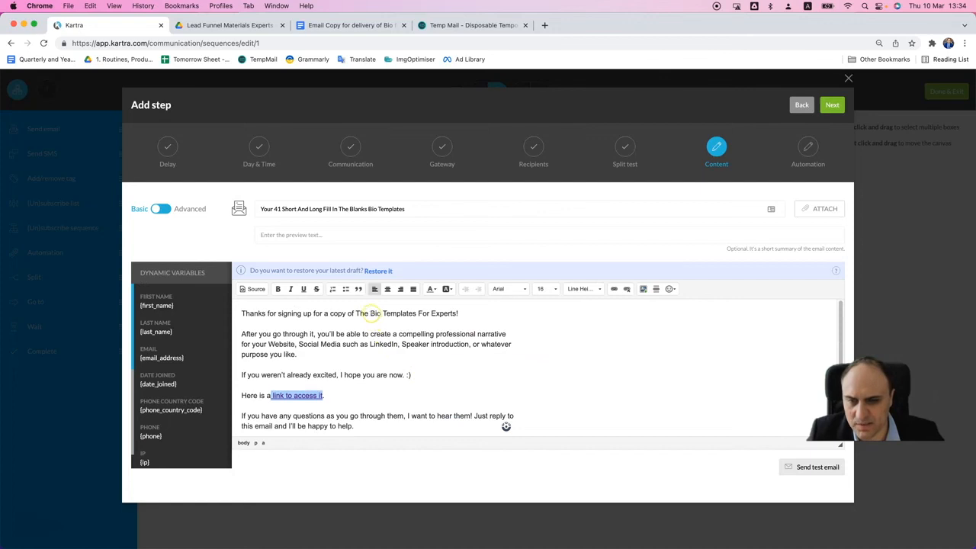
{"action": "left_click", "coordinate": [355, 313]}
{"action": "key", "text": "Delete"}
{"action": "type", "text": "t"}
- Link "Bio Templates For Experts" in the email's opening line to the copied Drive URL
{"action": "left_click_drag", "start_coordinate": [368, 314], "coordinate": [453, 314]}
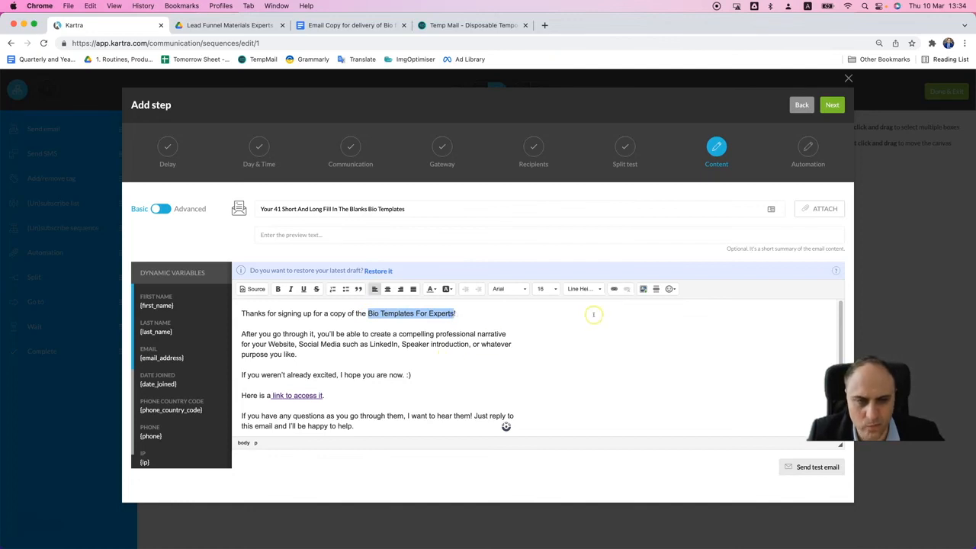
{"action": "left_click", "coordinate": [614, 289]}
{"action": "key", "text": "super+v"}
{"action": "left_click", "coordinate": [553, 382]}
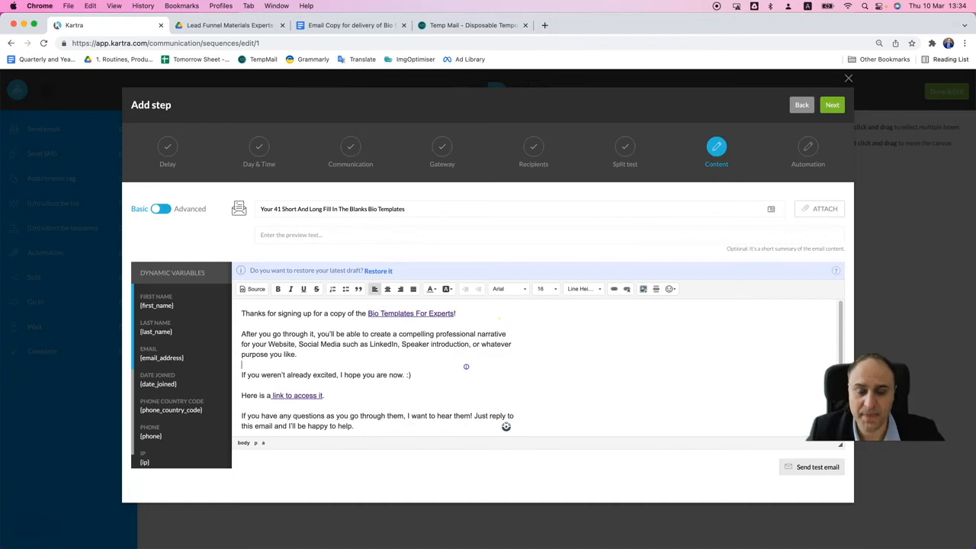
{"action": "scroll", "coordinate": [466, 367], "scroll_direction": "down", "scroll_amount": 1}
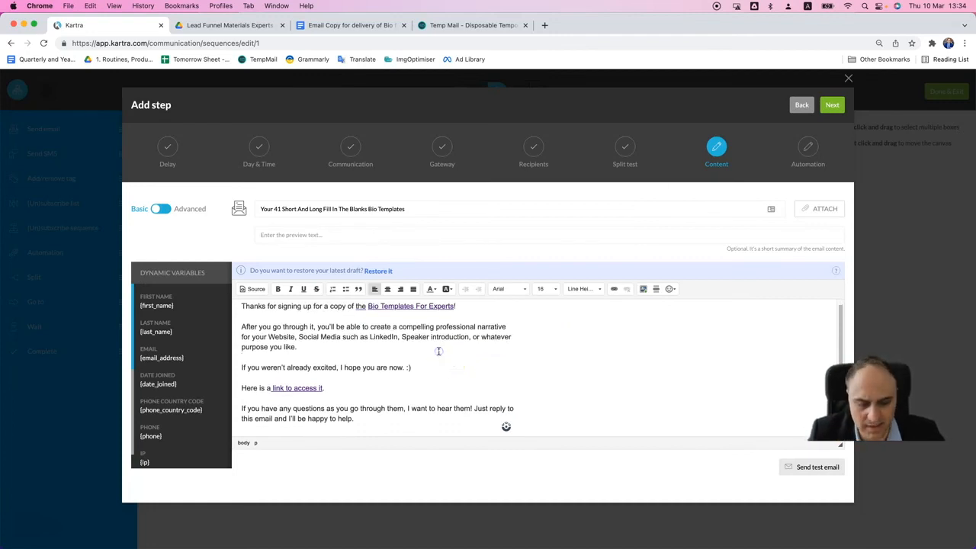
{"action": "left_click", "coordinate": [438, 350]}
{"action": "key", "text": "Return"}
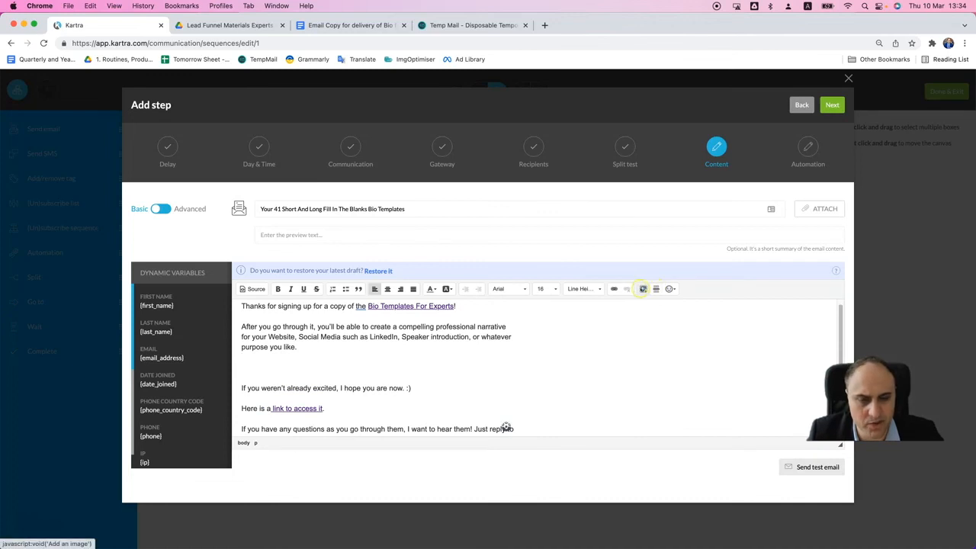
{"action": "left_click", "coordinate": [642, 289]}
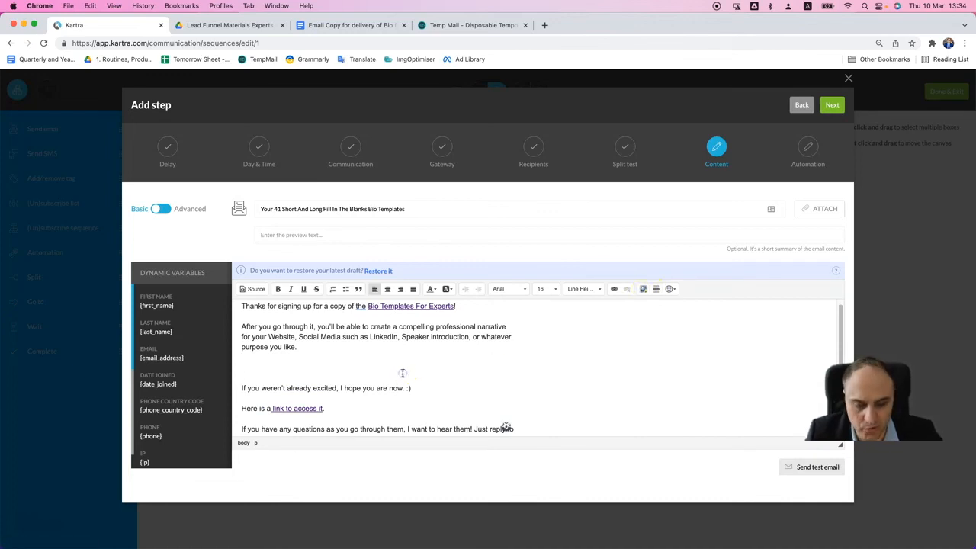
{"action": "key", "text": "BackSpace"}
- Try deleting the line "If you weren't already excited, I hope you are now. :)" and undo the deletion
{"action": "left_click", "coordinate": [416, 370]}
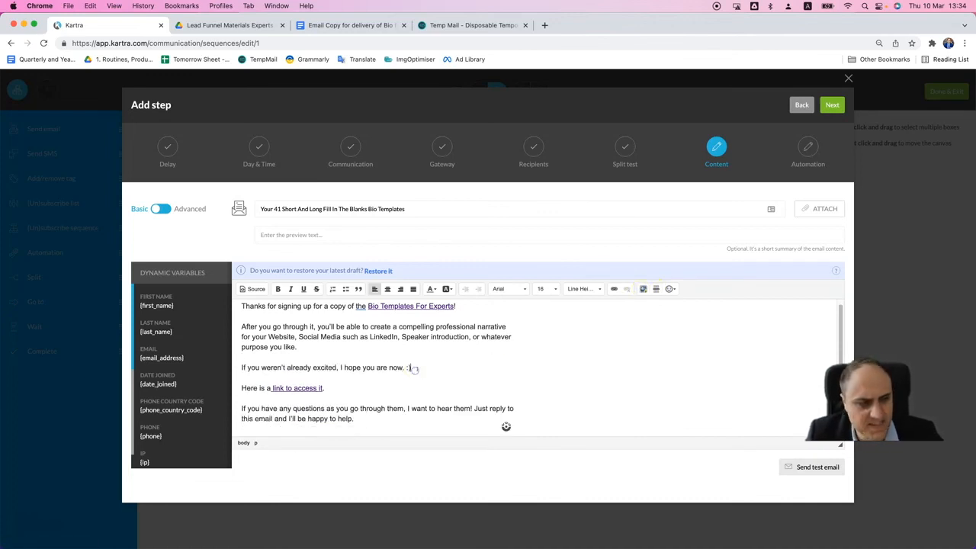
{"action": "left_click", "coordinate": [244, 368]}
{"action": "left_click", "coordinate": [420, 368]}
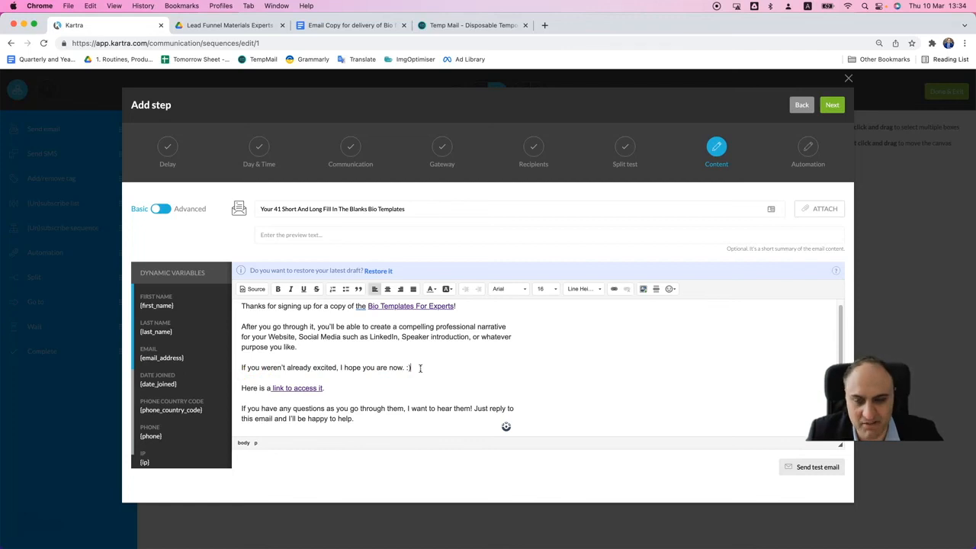
{"action": "left_click_drag", "start_coordinate": [420, 368], "coordinate": [242, 368]}
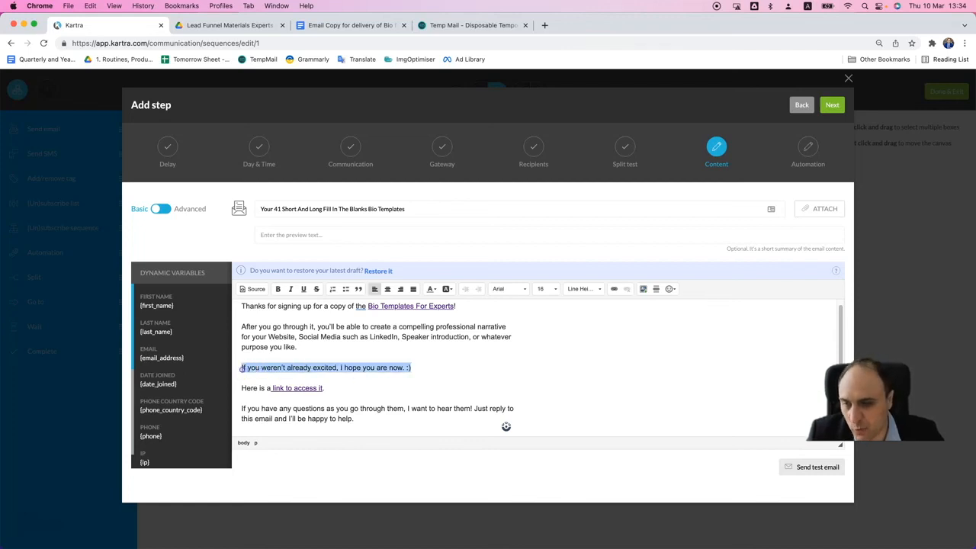
{"action": "key", "text": "BackSpace"}
{"action": "key", "text": "super+z"}
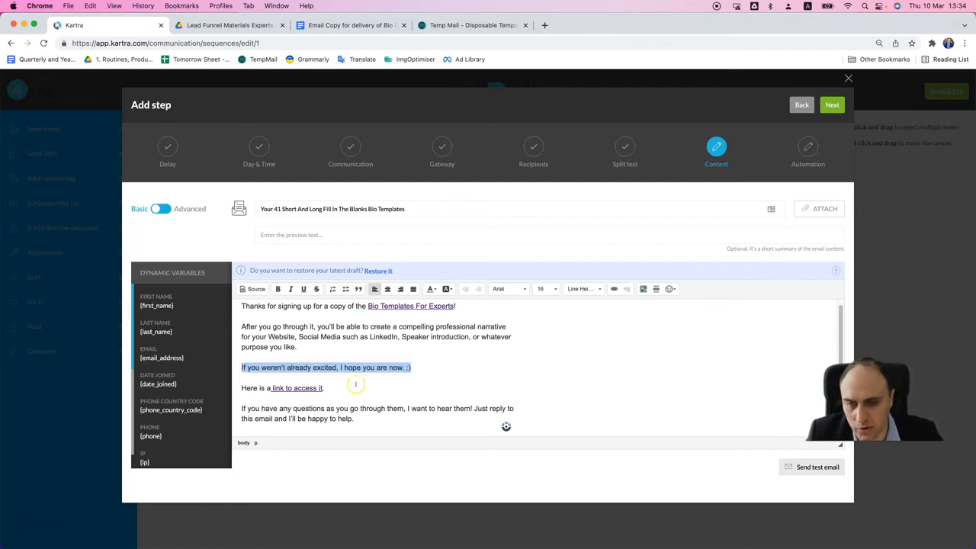
{"action": "left_click", "coordinate": [355, 384]}
- Proofread the email body from the opening line with the Bio Templates link through to the sign-off
{"action": "scroll", "coordinate": [366, 358], "scroll_direction": "down", "scroll_amount": 5}
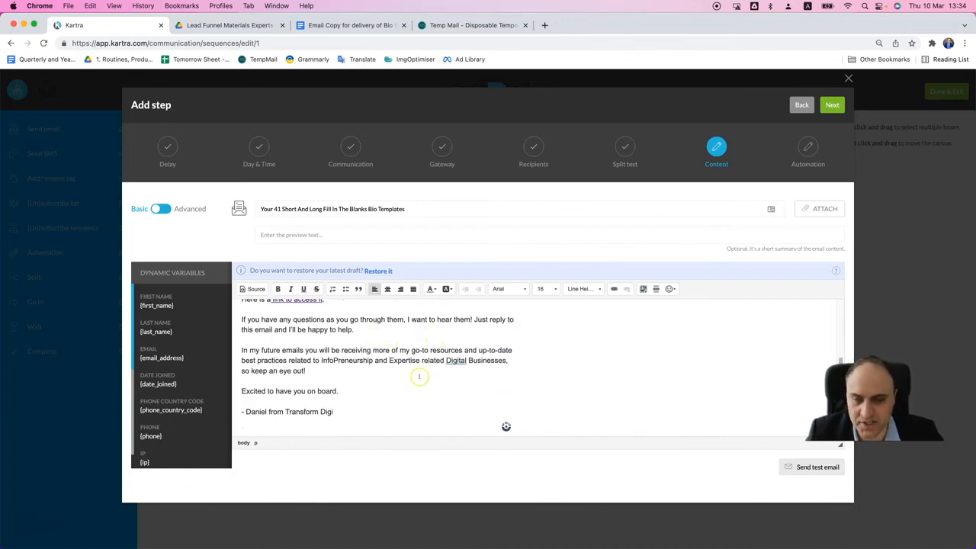
{"action": "scroll", "coordinate": [421, 377], "scroll_direction": "up", "scroll_amount": 1}
{"action": "double_click", "coordinate": [455, 379]}
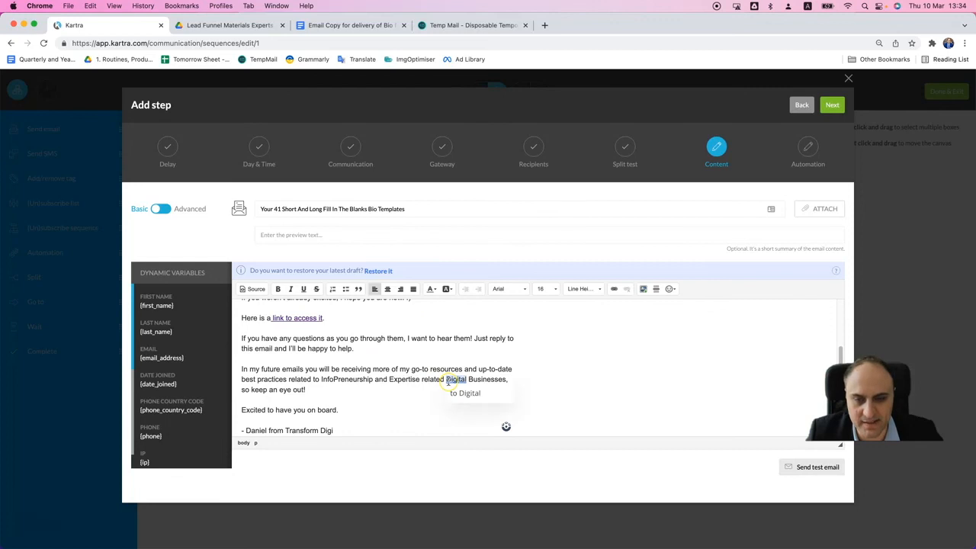
{"action": "left_click", "coordinate": [418, 397]}
{"action": "scroll", "coordinate": [419, 397], "scroll_direction": "up", "scroll_amount": 2}
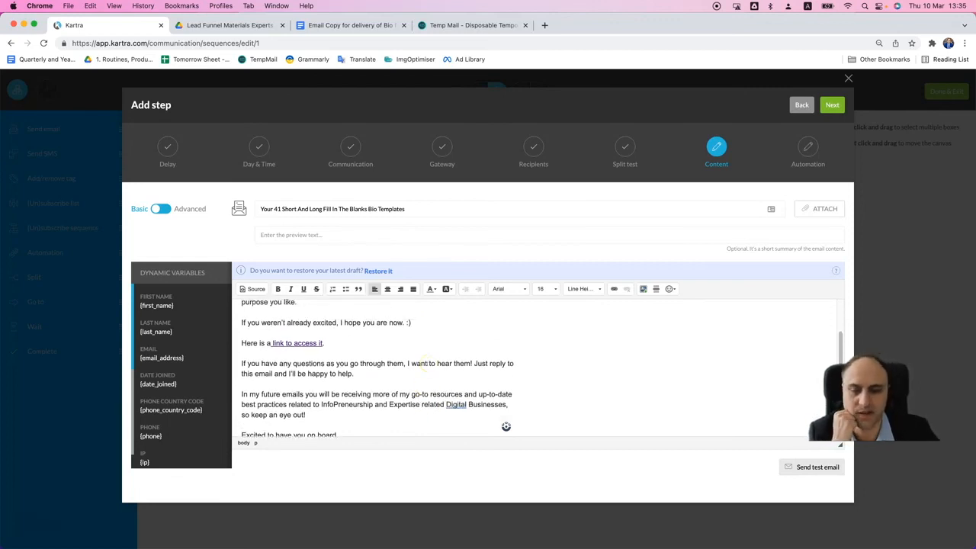
{"action": "scroll", "coordinate": [431, 366], "scroll_direction": "up", "scroll_amount": 3}
{"action": "scroll", "coordinate": [451, 366], "scroll_direction": "down", "scroll_amount": 3}
{"action": "scroll", "coordinate": [452, 365], "scroll_direction": "up", "scroll_amount": 2}
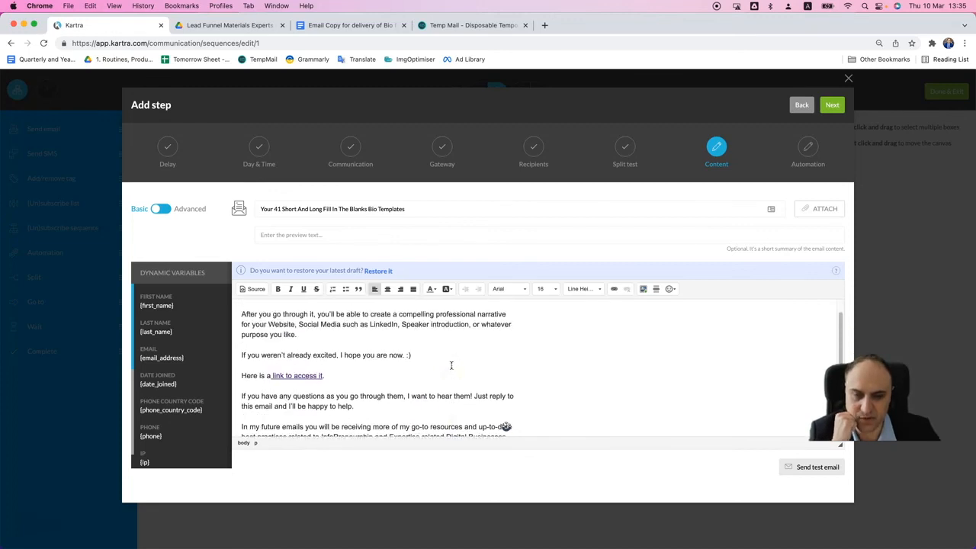
{"action": "scroll", "coordinate": [451, 365], "scroll_direction": "up", "scroll_amount": 2}
{"action": "double_click", "coordinate": [360, 313]}
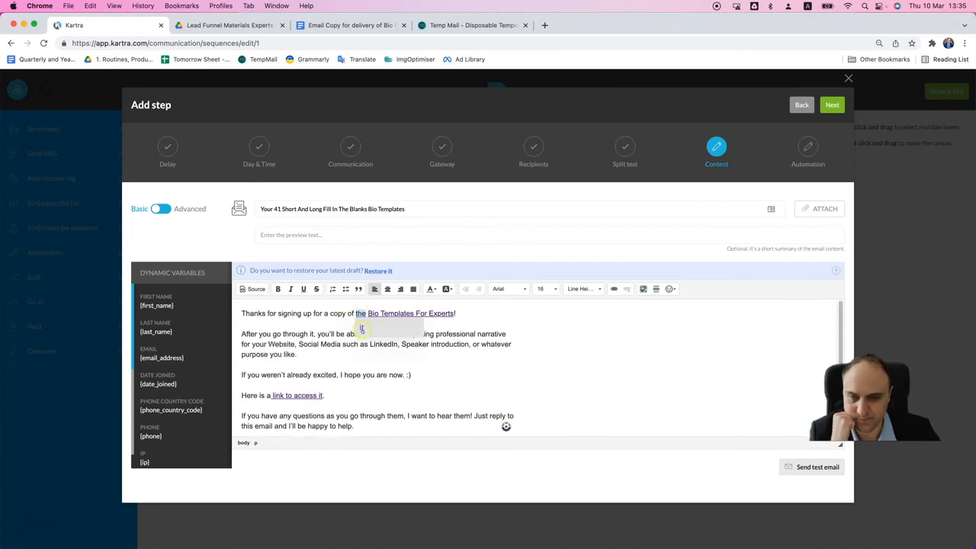
{"action": "left_click", "coordinate": [362, 332]}
{"action": "scroll", "coordinate": [643, 386], "scroll_direction": "down", "scroll_amount": 3}
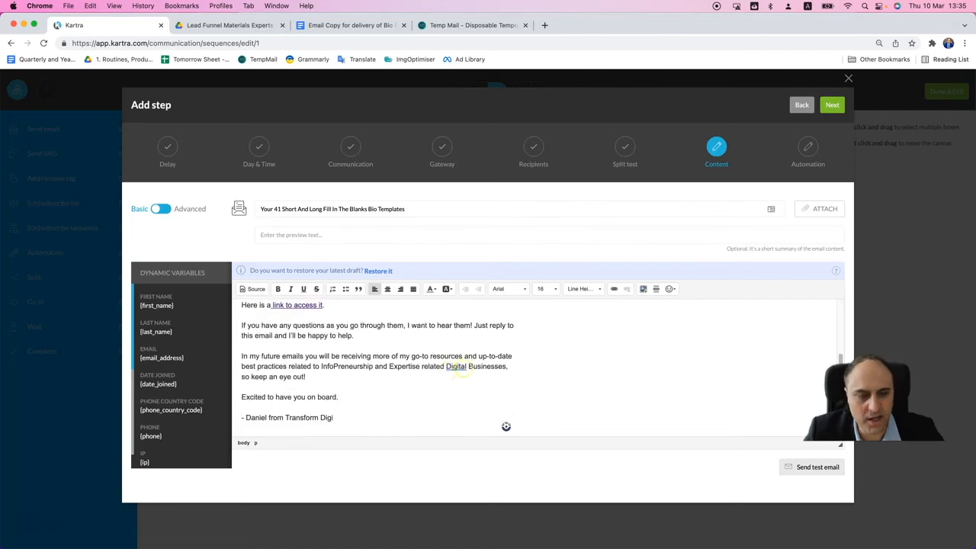
- Send a test of the email to the temporary address copied from Temp Mail
{"action": "left_click", "coordinate": [798, 472]}
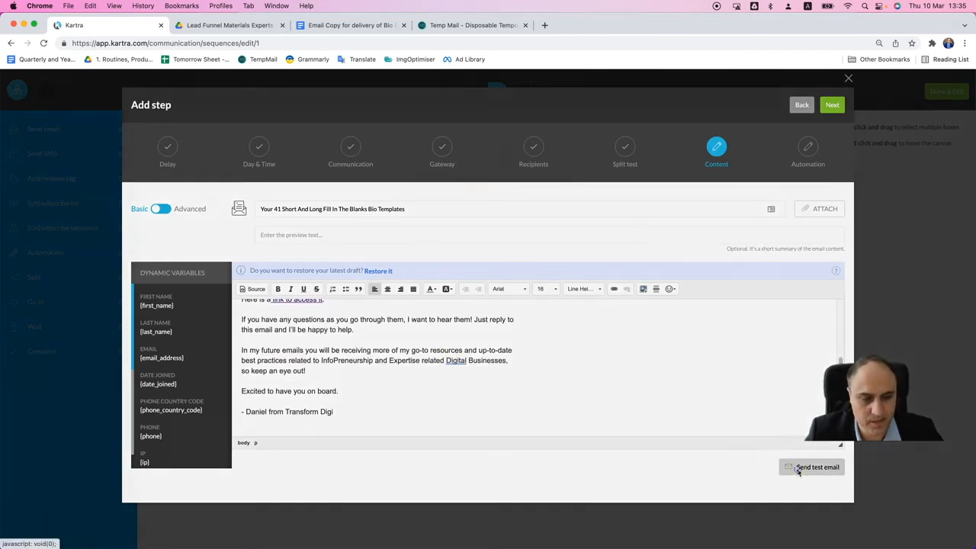
{"action": "left_click", "coordinate": [471, 25]}
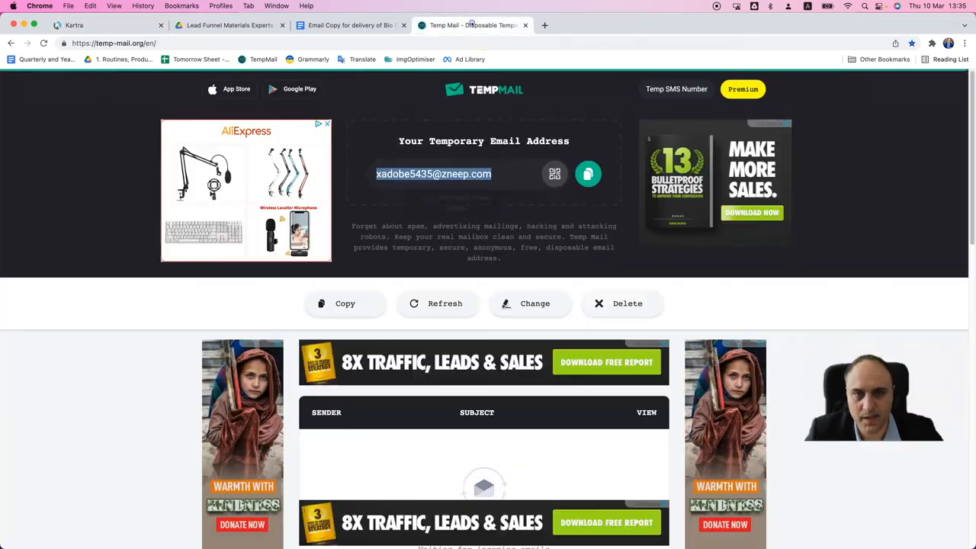
{"action": "left_click", "coordinate": [587, 175]}
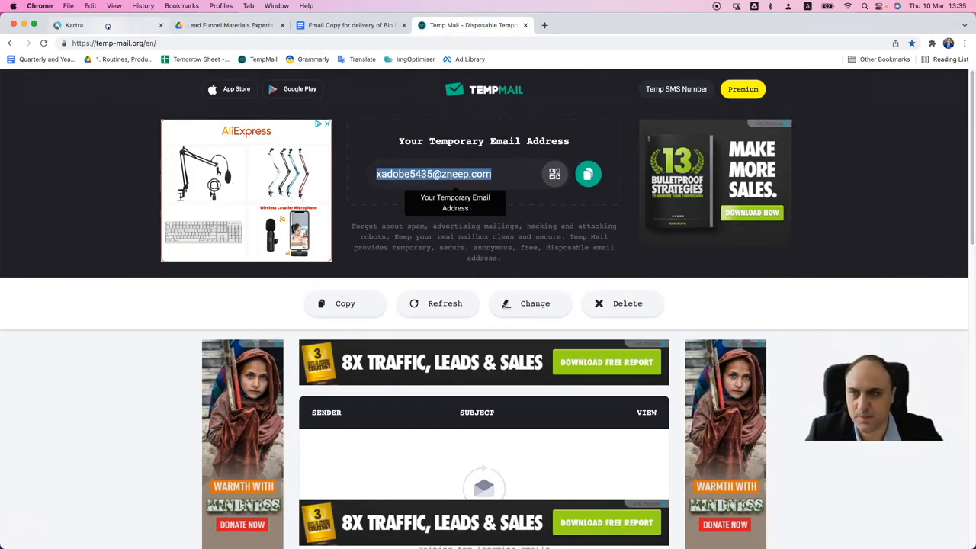
{"action": "left_click", "coordinate": [91, 25]}
{"action": "left_click", "coordinate": [415, 160]}
{"action": "key", "text": "super+v"}
{"action": "left_click", "coordinate": [561, 105]}
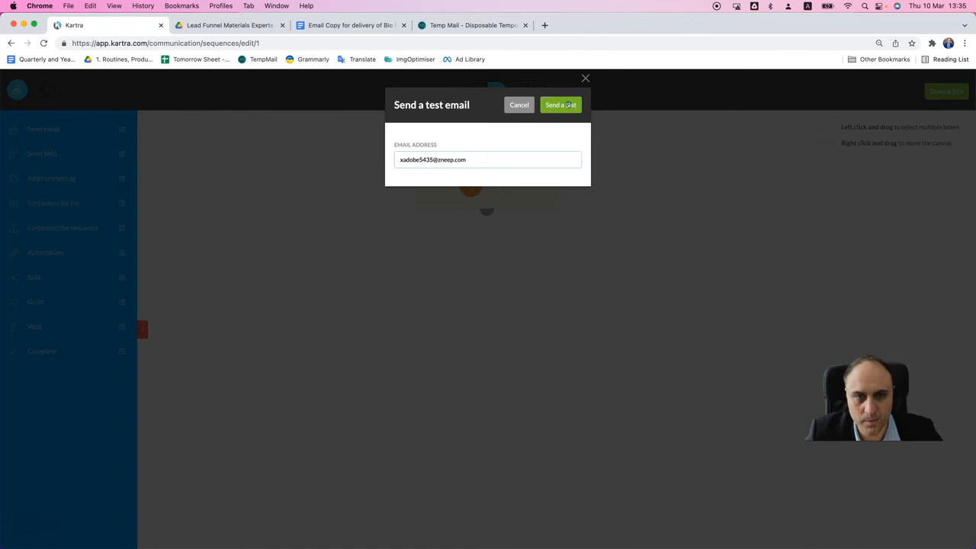
- Switch to Temp Mail and refresh the inbox to check for the test email
{"action": "left_click", "coordinate": [472, 30]}
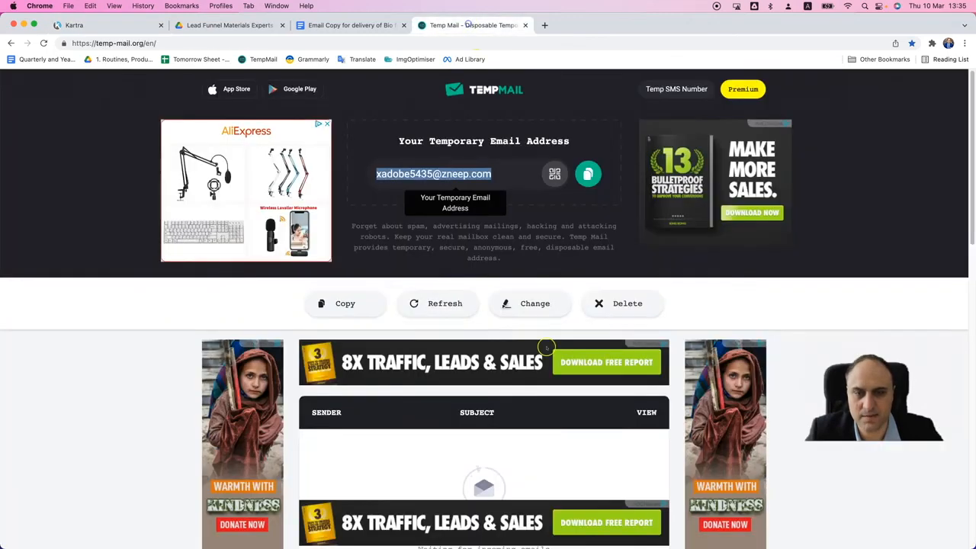
{"action": "scroll", "coordinate": [541, 381], "scroll_direction": "down", "scroll_amount": 5}
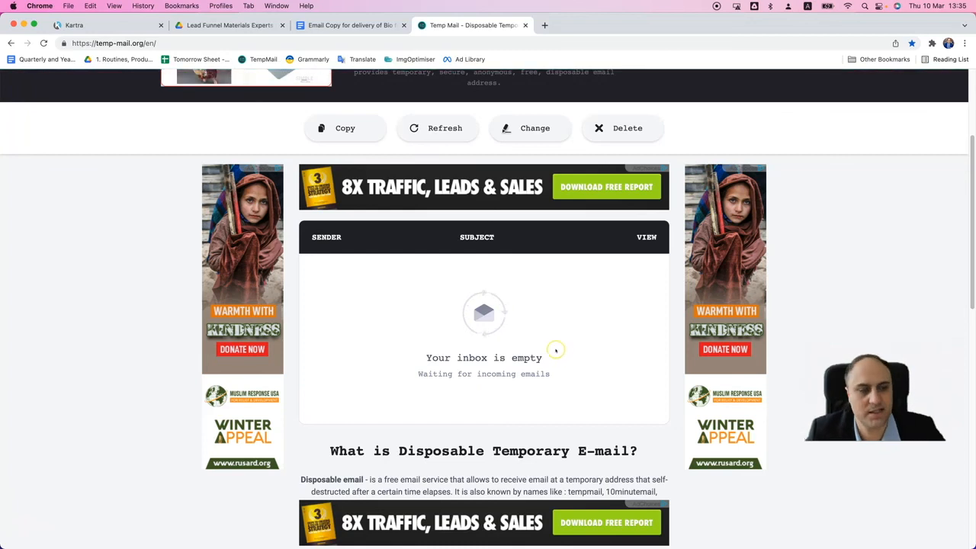
{"action": "scroll", "coordinate": [524, 352], "scroll_direction": "up", "scroll_amount": 3}
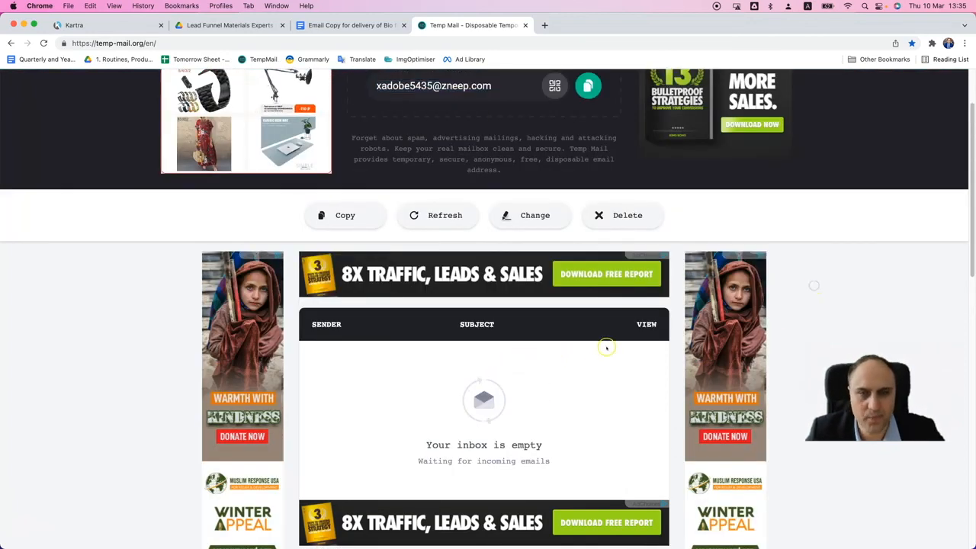
{"action": "scroll", "coordinate": [606, 348], "scroll_direction": "down", "scroll_amount": 5}
{"action": "scroll", "coordinate": [544, 354], "scroll_direction": "up", "scroll_amount": 8}
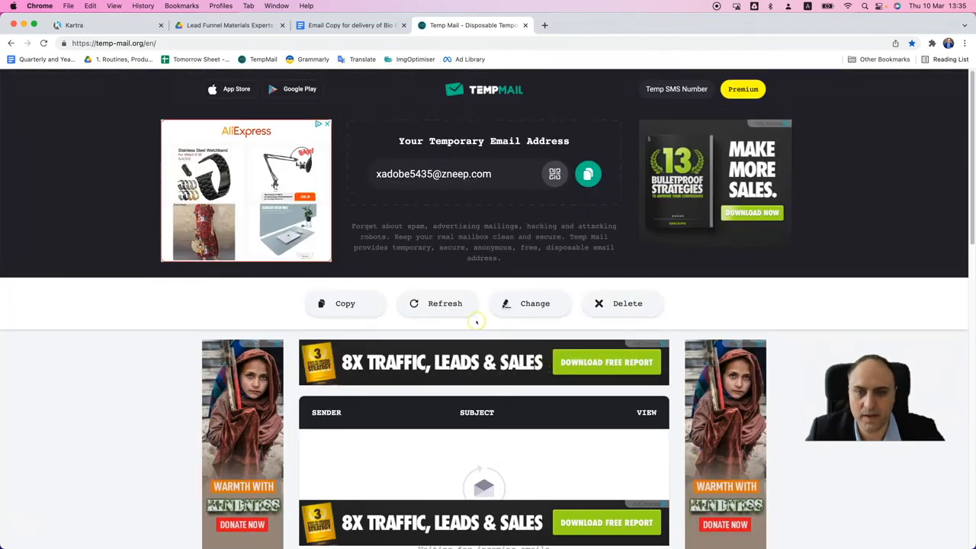
{"action": "scroll", "coordinate": [432, 314], "scroll_direction": "down", "scroll_amount": 3}
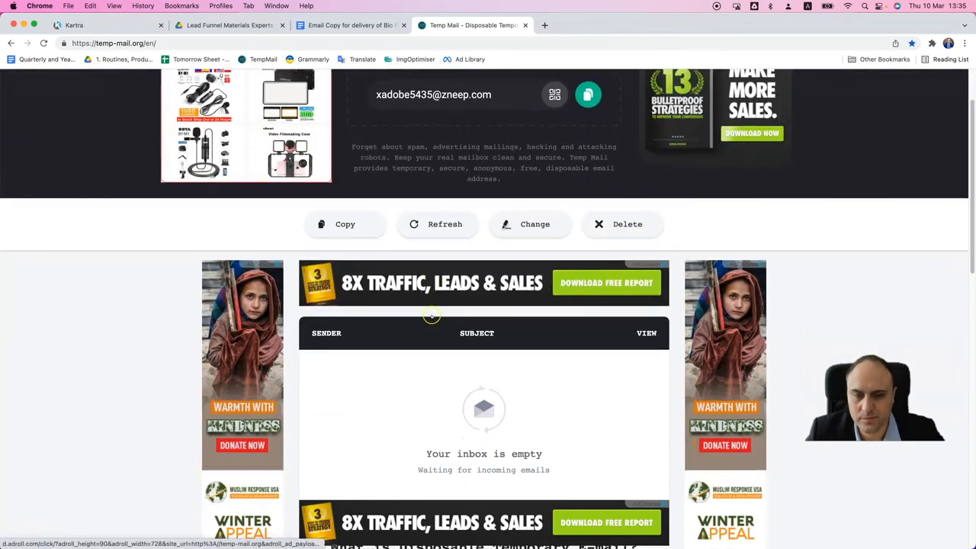
{"action": "left_click", "coordinate": [436, 225]}
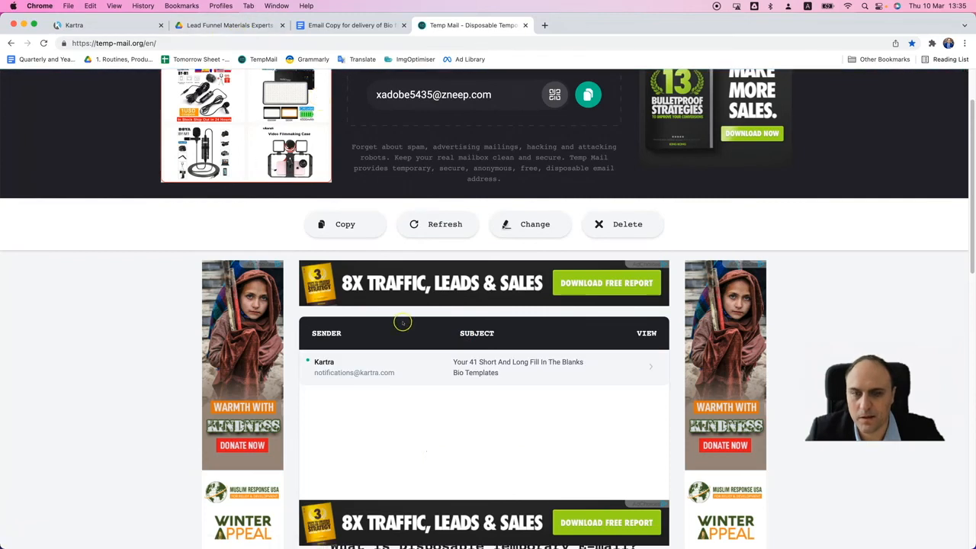
{"action": "scroll", "coordinate": [512, 423], "scroll_direction": "down", "scroll_amount": 1}
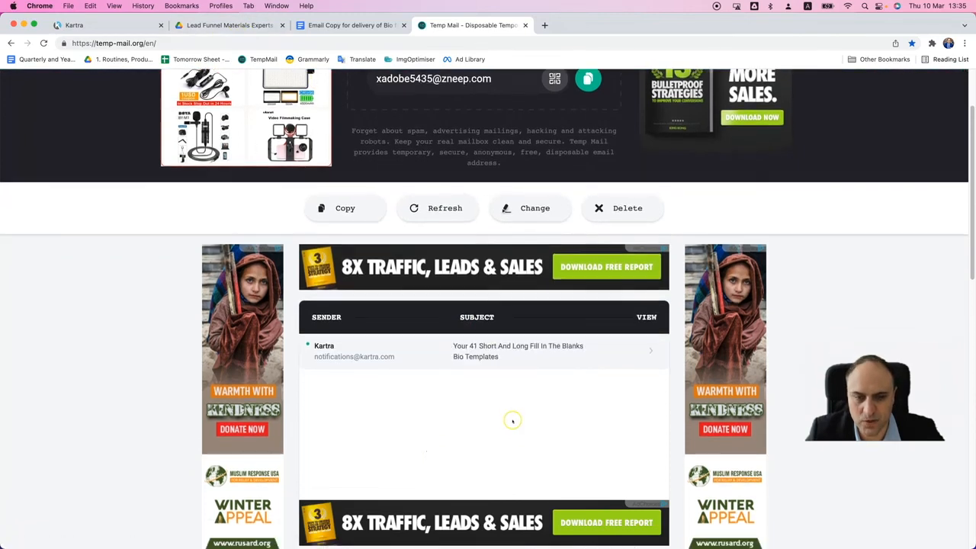
- Open the received email "Your 41 Short And Long Fill In The Blanks Bio Templates" and read it through to the footer
{"action": "left_click", "coordinate": [493, 359]}
{"action": "scroll", "coordinate": [503, 363], "scroll_direction": "down", "scroll_amount": 3}
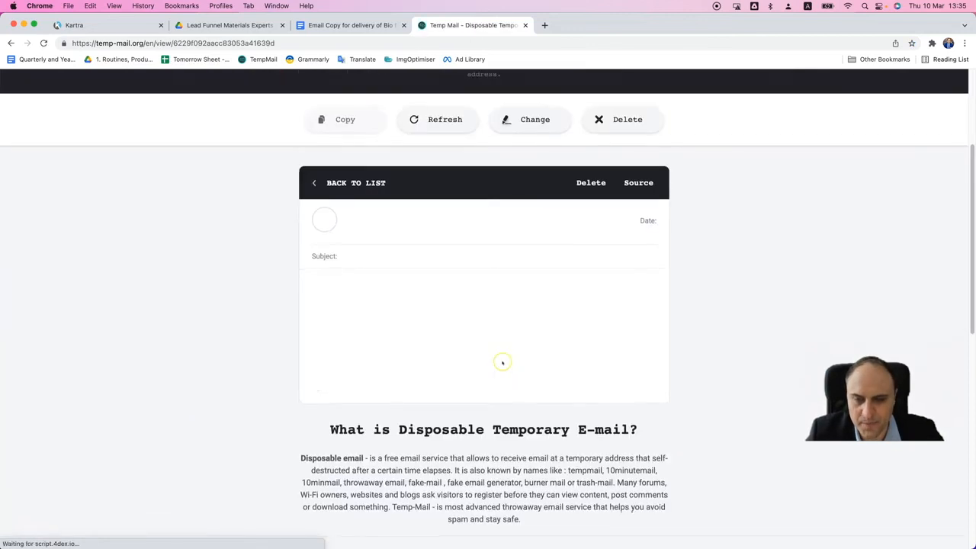
{"action": "scroll", "coordinate": [471, 362], "scroll_direction": "down", "scroll_amount": 1}
{"action": "scroll", "coordinate": [469, 358], "scroll_direction": "down", "scroll_amount": 1}
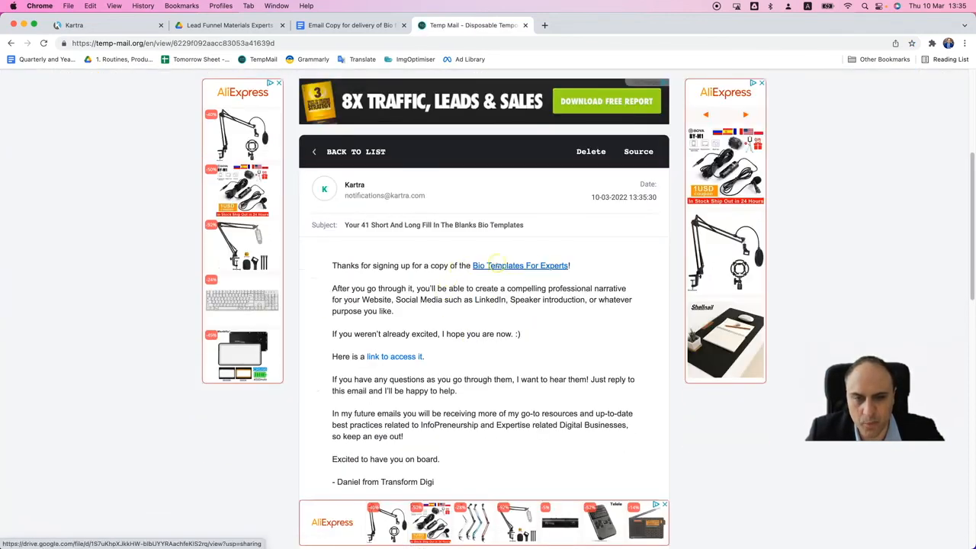
{"action": "scroll", "coordinate": [472, 359], "scroll_direction": "down", "scroll_amount": 3}
{"action": "scroll", "coordinate": [480, 311], "scroll_direction": "up", "scroll_amount": 2}
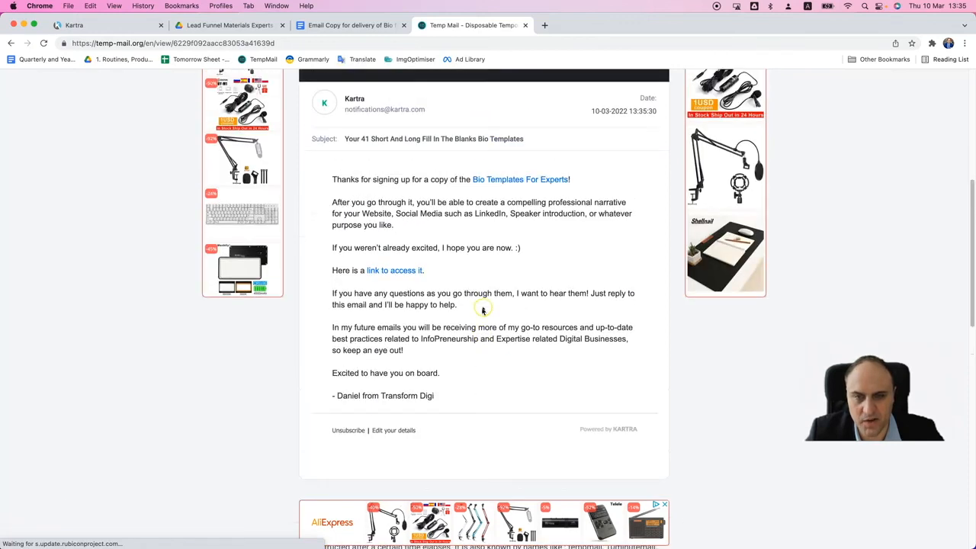
- Test the "Bio Templates For Experts" and "link to access it" links in separate new tabs, then close both tabs
{"action": "right_click", "coordinate": [505, 182]}
{"action": "left_click", "coordinate": [534, 186]}
{"action": "right_click", "coordinate": [421, 270]}
{"action": "left_click", "coordinate": [439, 275]}
{"action": "left_click", "coordinate": [551, 28]}
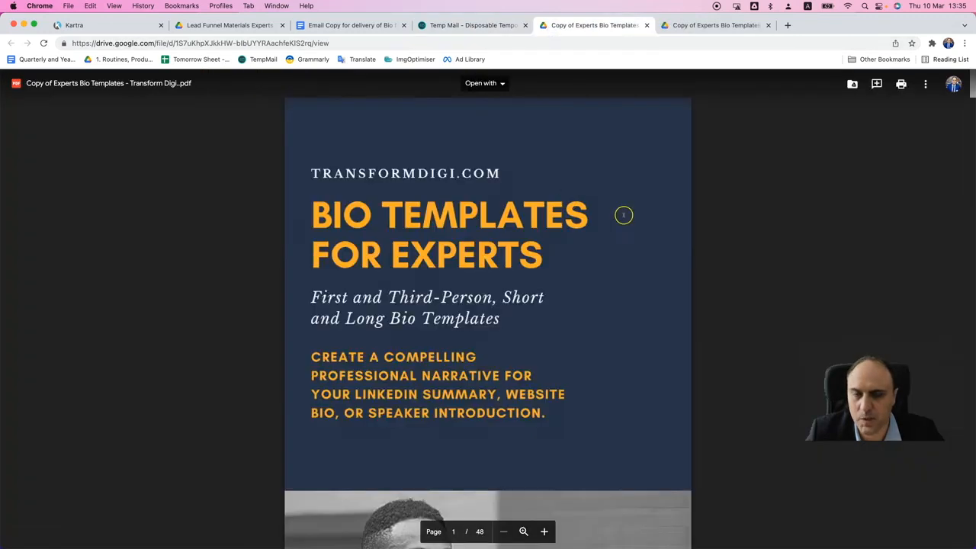
{"action": "key", "text": "super+w"}
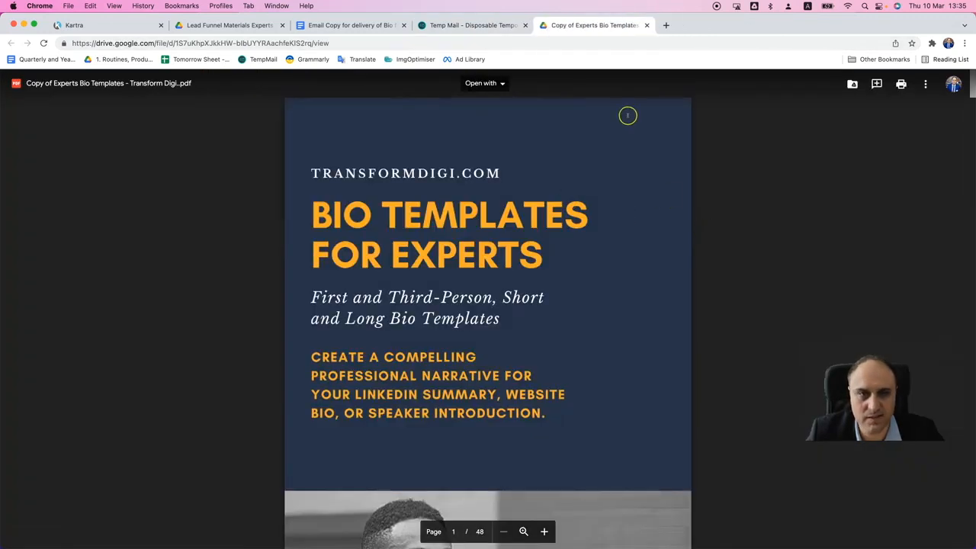
{"action": "scroll", "coordinate": [584, 272], "scroll_direction": "down", "scroll_amount": 10}
{"action": "key", "text": "super+w"}
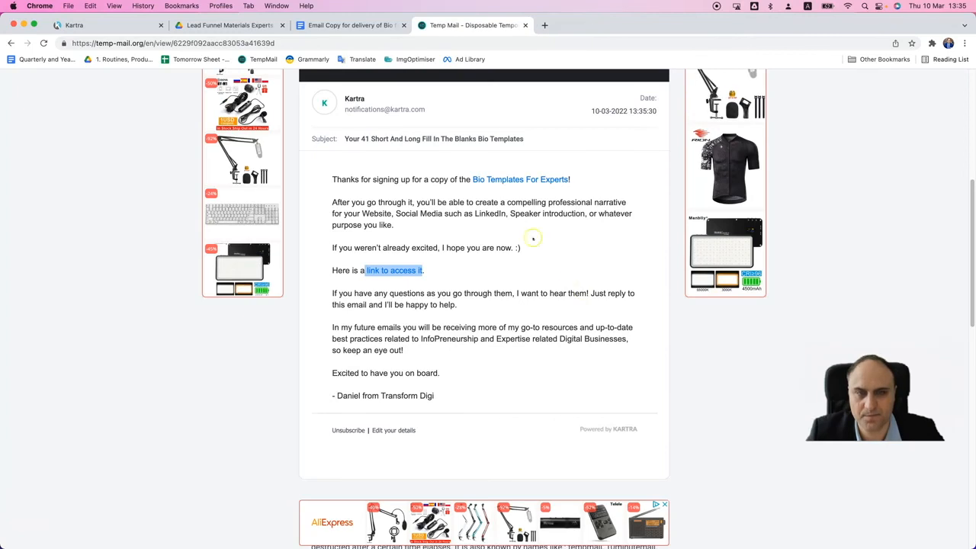
- Back in Kartra, dismiss the test email dialog and create the email step without adding an automation
{"action": "left_click", "coordinate": [367, 29]}
{"action": "left_click", "coordinate": [115, 30]}
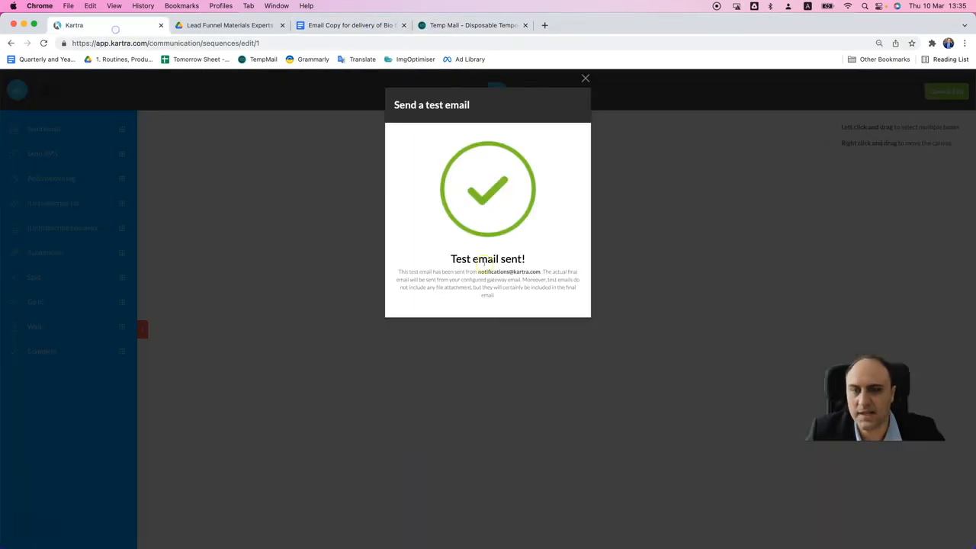
{"action": "left_click", "coordinate": [585, 78]}
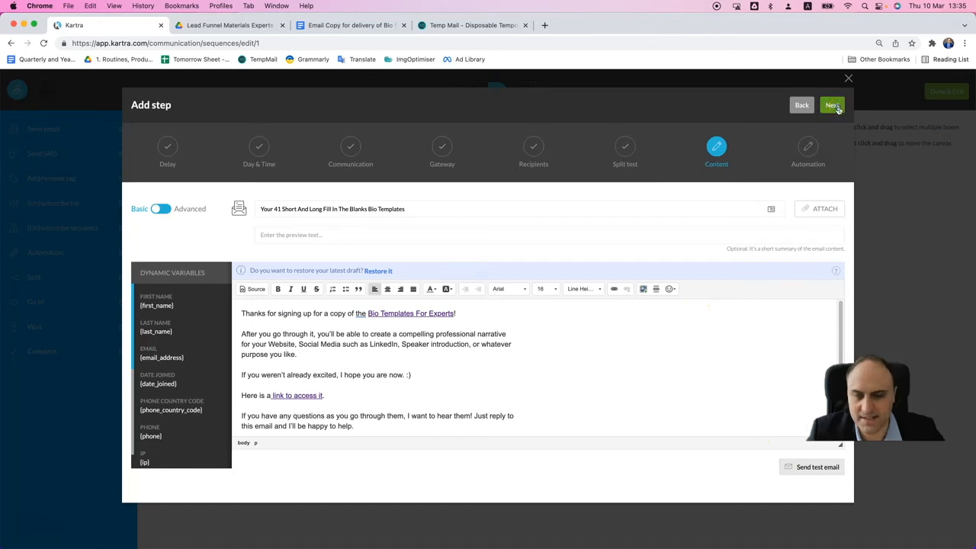
{"action": "left_click", "coordinate": [832, 106]}
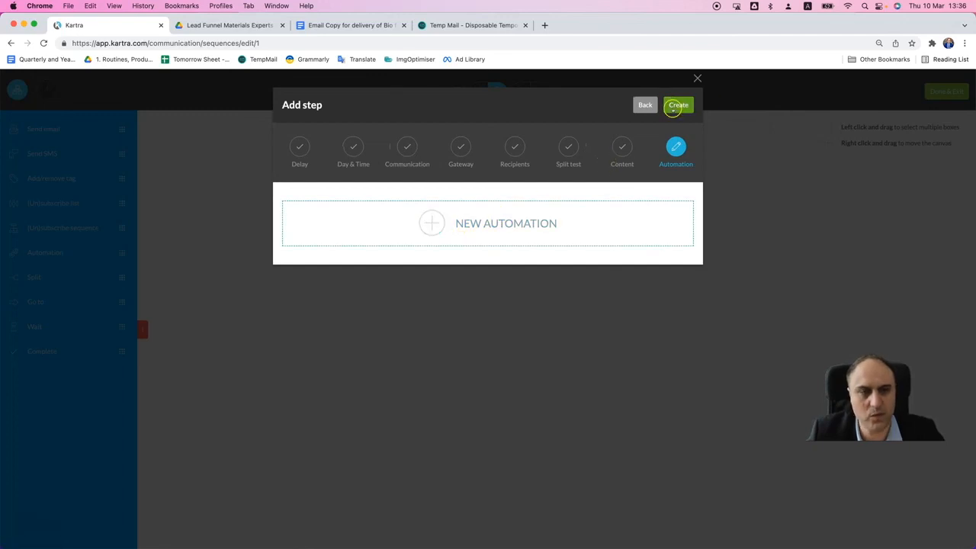
{"action": "left_click", "coordinate": [679, 105]}
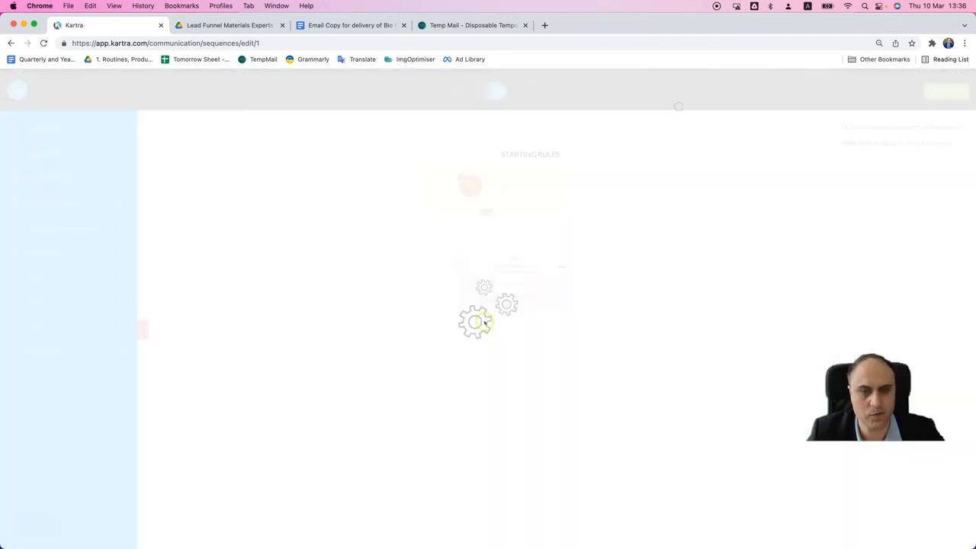
- Connect the Starting Rules box to the "Delivery of the Experts Bio Templates" send email step
{"action": "left_click", "coordinate": [556, 289]}
{"action": "left_click", "coordinate": [588, 244]}
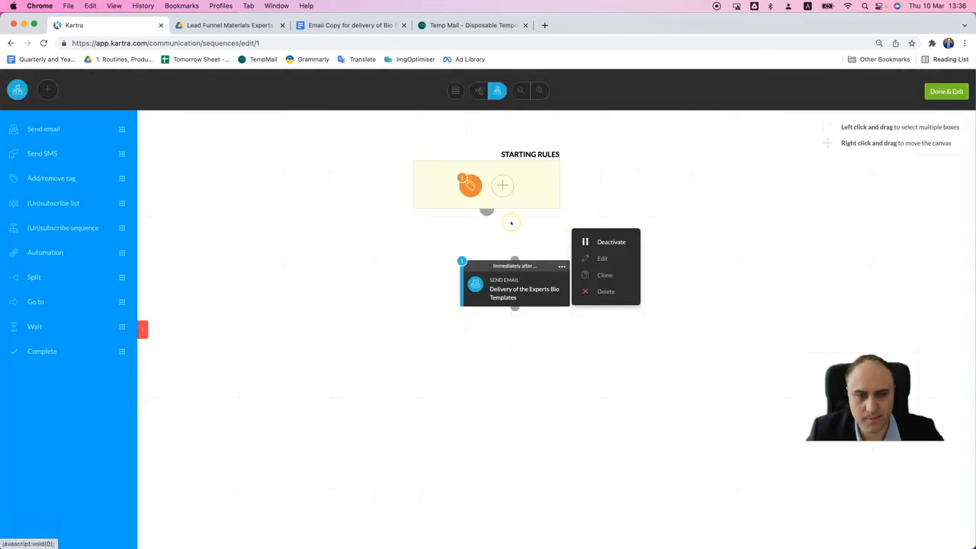
{"action": "left_click_drag", "start_coordinate": [487, 212], "coordinate": [489, 215]}
{"action": "left_click_drag", "start_coordinate": [508, 252], "coordinate": [515, 259]}
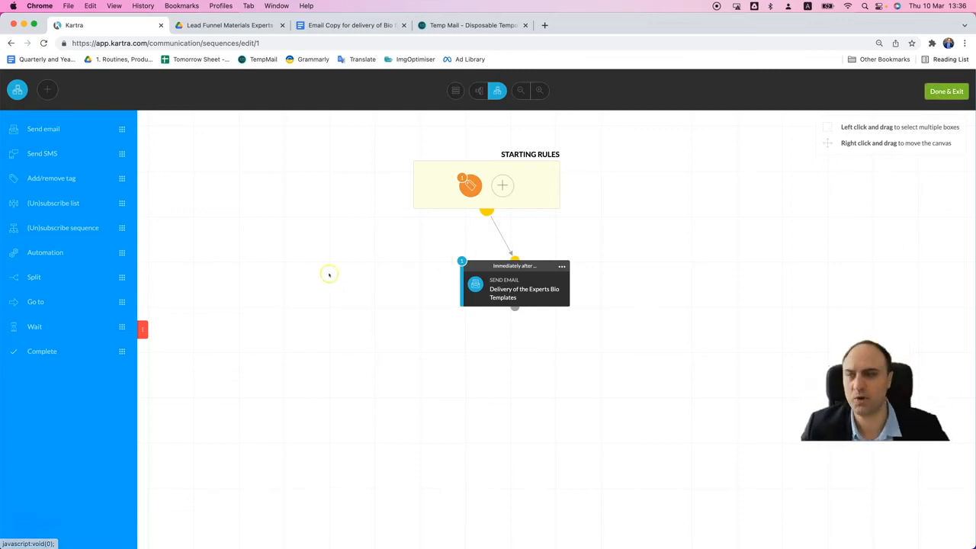
{"action": "left_click_drag", "start_coordinate": [43, 129], "coordinate": [475, 356]}
{"action": "left_click", "coordinate": [426, 239]}
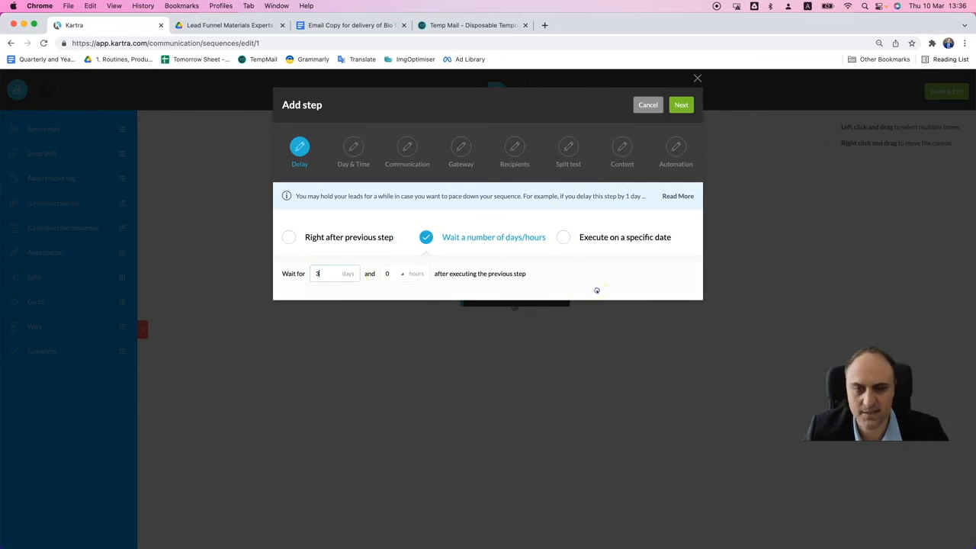
{"action": "left_click", "coordinate": [650, 107]}
- Finish and exit the sequence, and open the published link of the Experts Bio Templates Squeeze Page in a new tab
{"action": "left_click", "coordinate": [948, 92]}
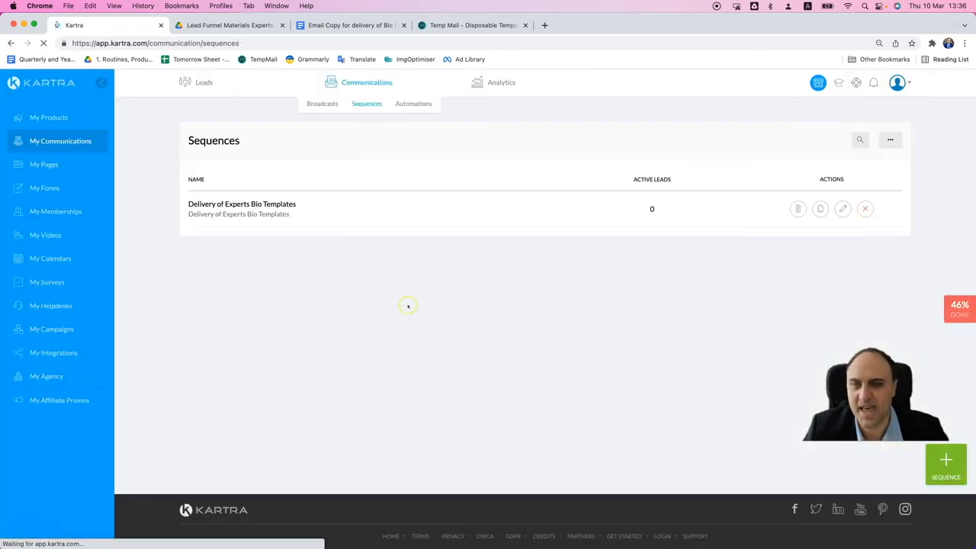
{"action": "left_click", "coordinate": [46, 165]}
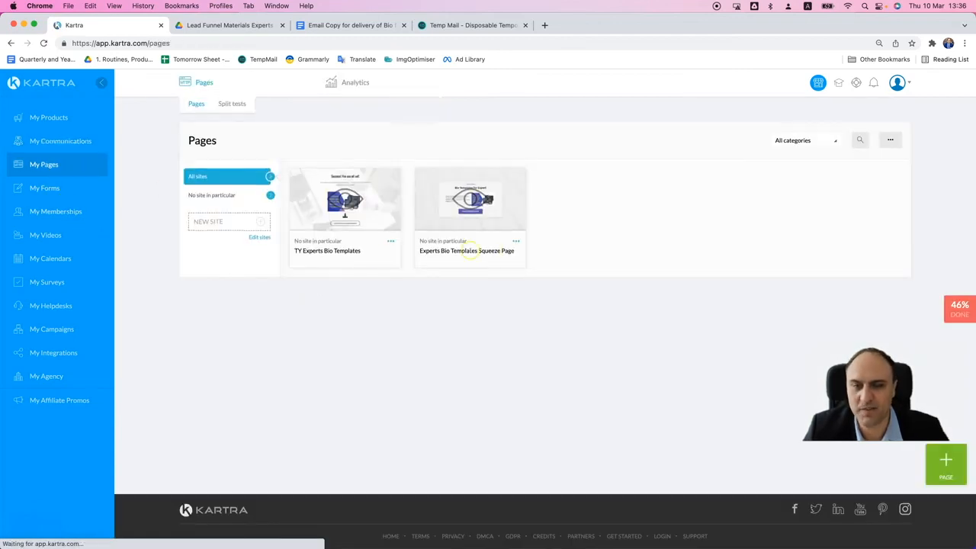
{"action": "left_click", "coordinate": [517, 242]}
{"action": "left_click", "coordinate": [551, 225]}
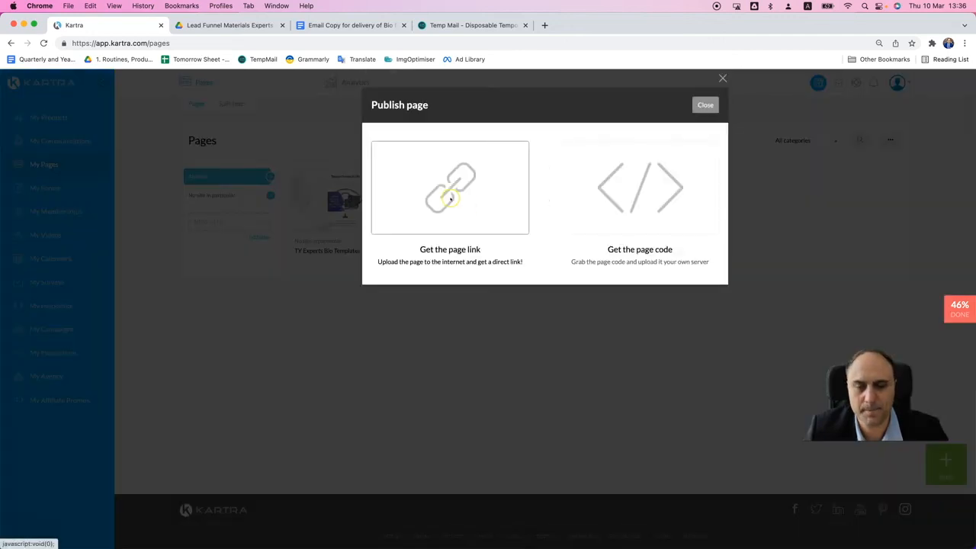
{"action": "left_click", "coordinate": [450, 195]}
{"action": "triple_click", "coordinate": [440, 319]}
{"action": "right_click", "coordinate": [442, 321]}
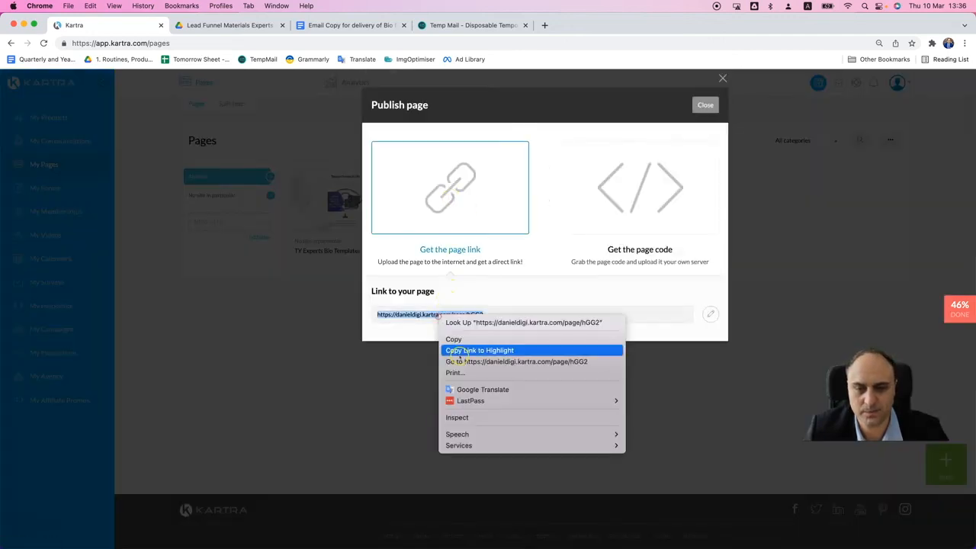
{"action": "left_click", "coordinate": [472, 359]}
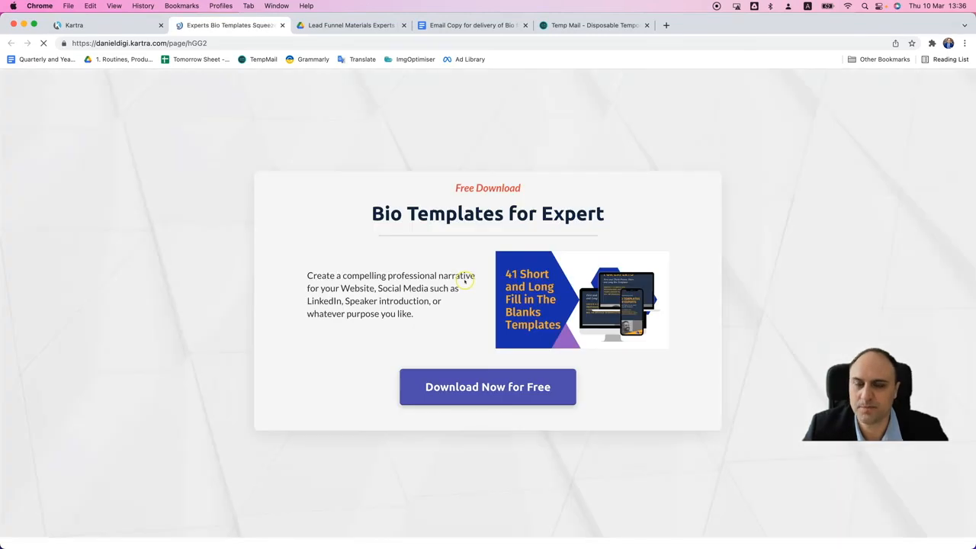
- Switch to Temp Mail and copy the temporary email address
{"action": "left_click", "coordinate": [595, 25]}
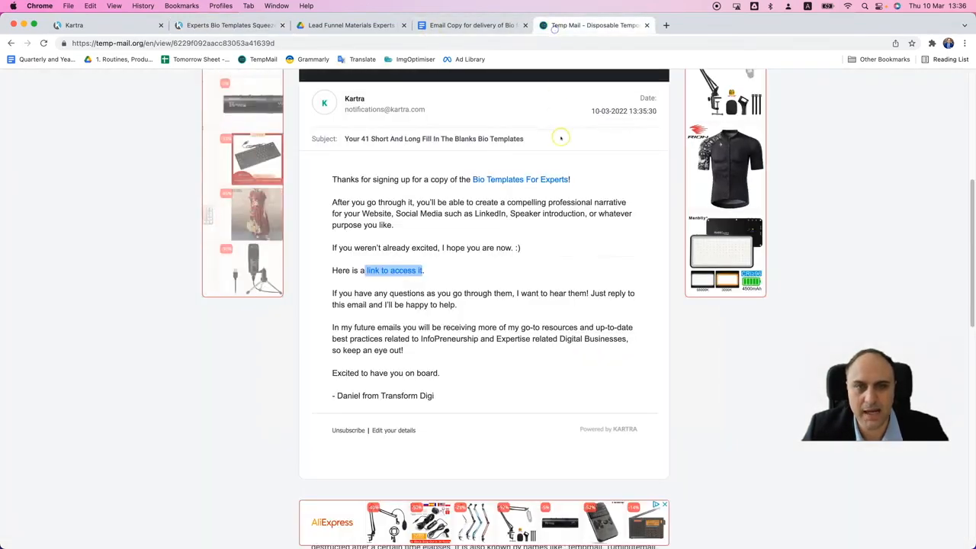
{"action": "scroll", "coordinate": [488, 267], "scroll_direction": "up", "scroll_amount": 10}
{"action": "left_click", "coordinate": [585, 174]}
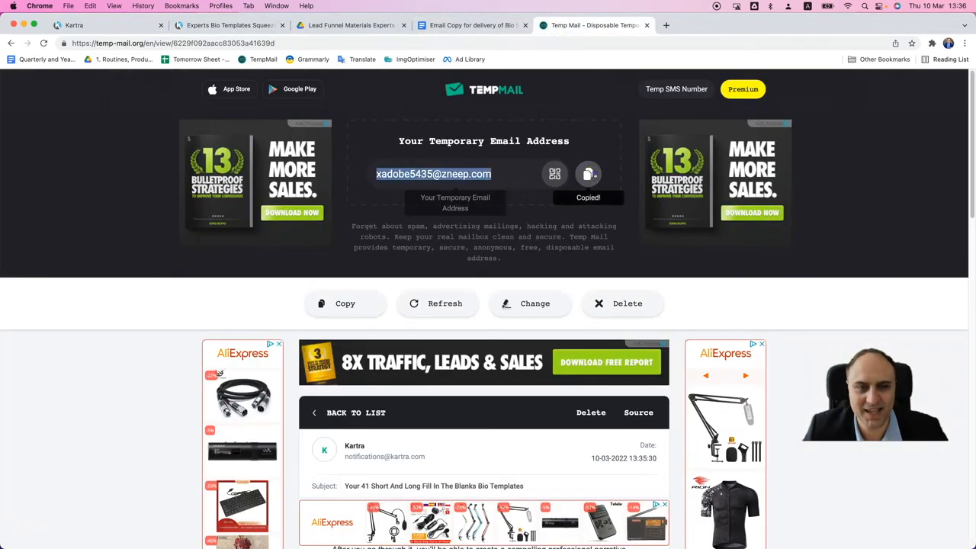
- Sign up on the Experts Bio Templates Squeeze Page with the copied email address and open the templates from the thank-you page
{"action": "left_click", "coordinate": [216, 25]}
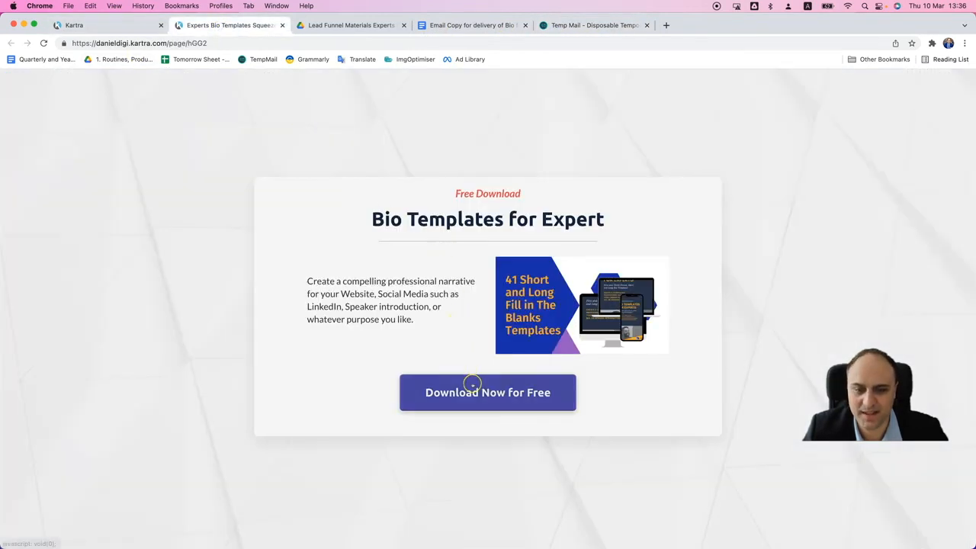
{"action": "left_click", "coordinate": [469, 389]}
{"action": "left_click", "coordinate": [484, 348]}
{"action": "key", "text": "super+v"}
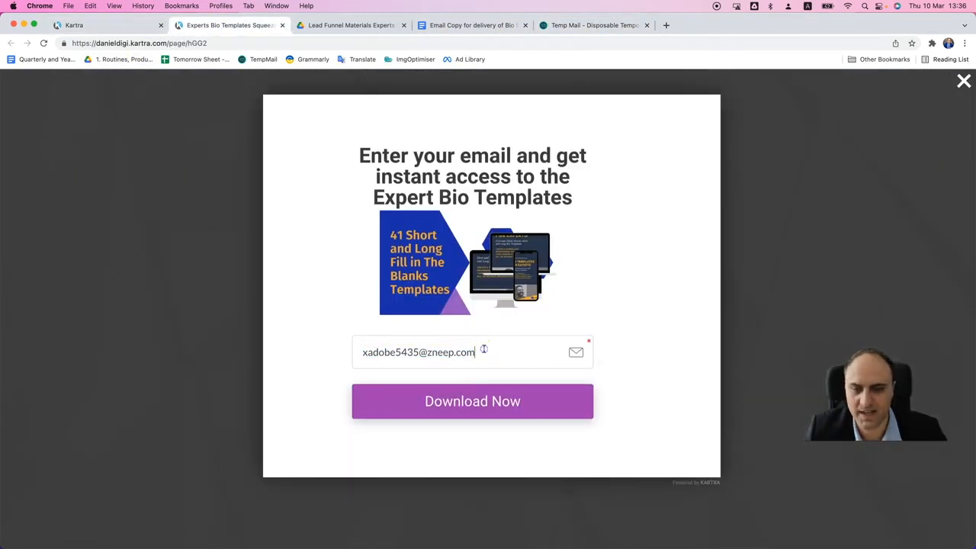
{"action": "left_click", "coordinate": [491, 390]}
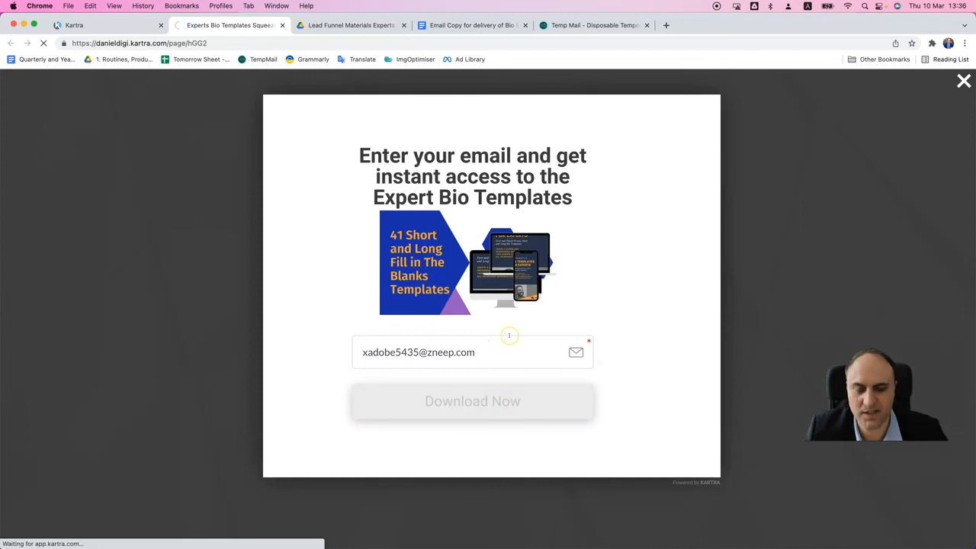
{"action": "scroll", "coordinate": [510, 335], "scroll_direction": "down", "scroll_amount": 3}
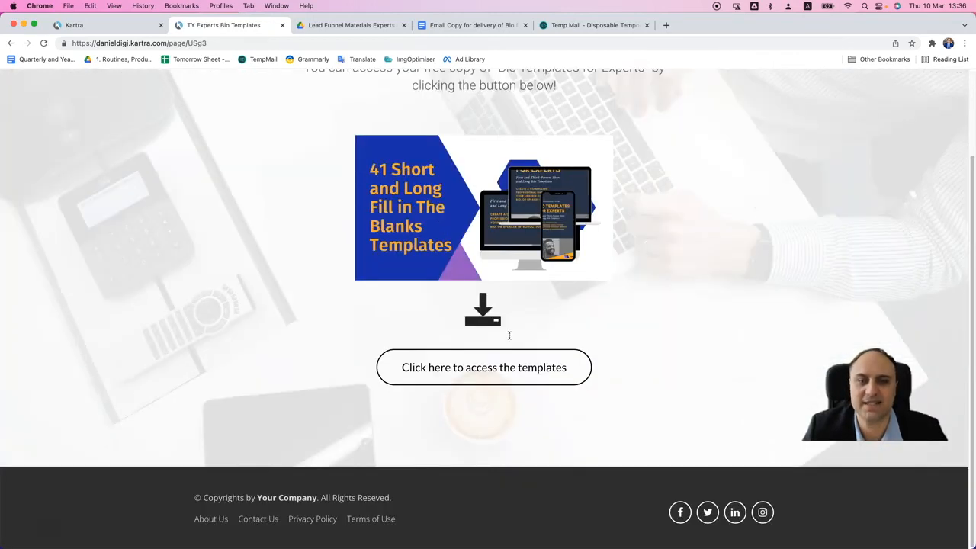
{"action": "left_click", "coordinate": [504, 376]}
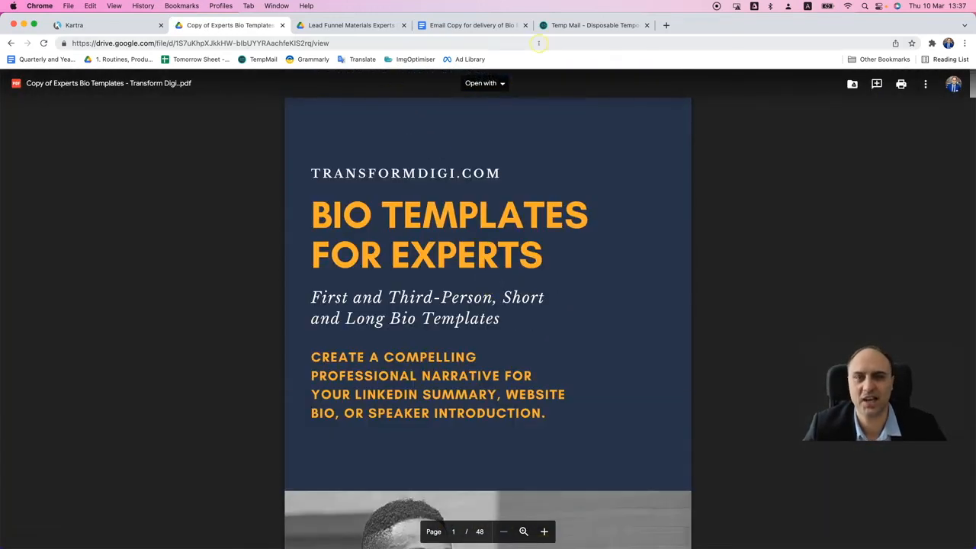
- Return to the Temp Mail inbox list and check for the bio templates delivery email
{"action": "left_click", "coordinate": [573, 25]}
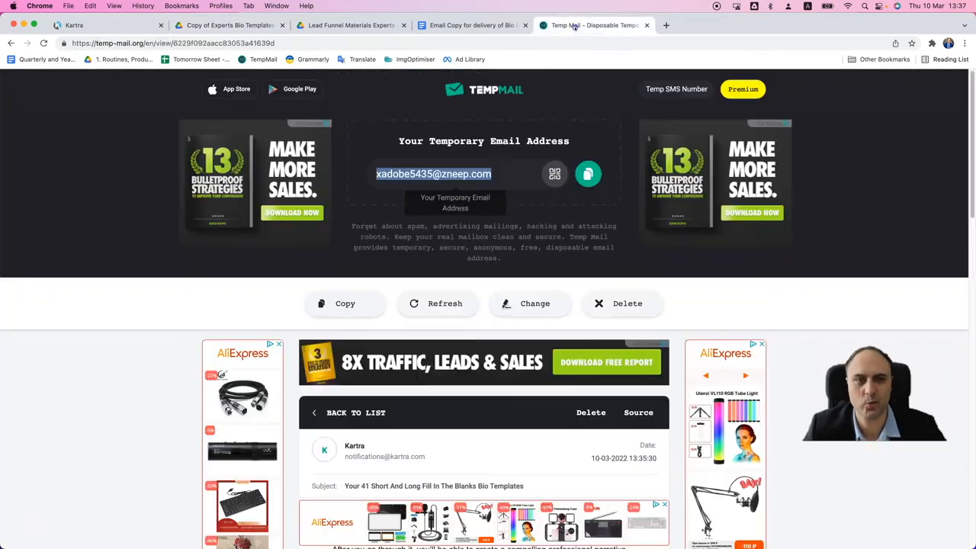
{"action": "scroll", "coordinate": [465, 347], "scroll_direction": "down", "scroll_amount": 5}
{"action": "scroll", "coordinate": [374, 289], "scroll_direction": "up", "scroll_amount": 5}
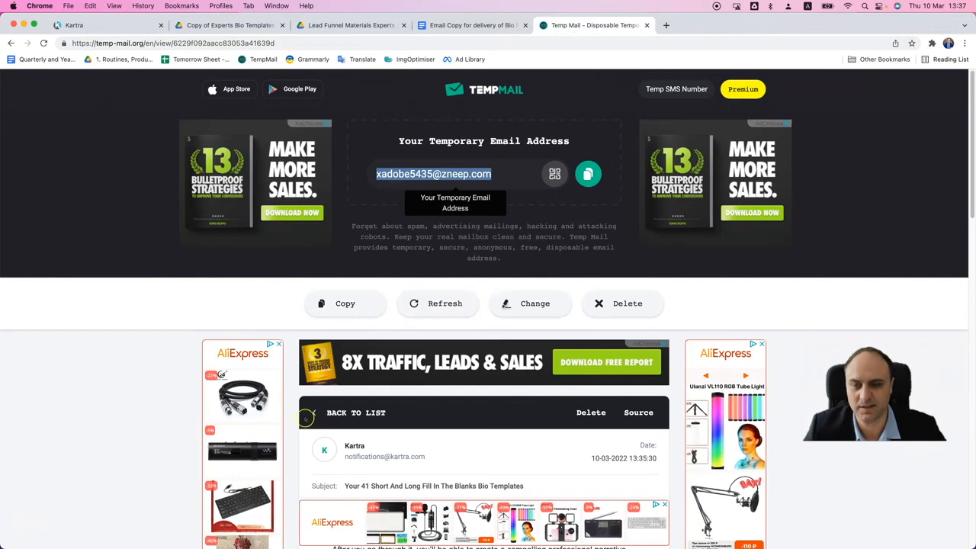
{"action": "left_click", "coordinate": [339, 413]}
{"action": "scroll", "coordinate": [495, 347], "scroll_direction": "down", "scroll_amount": 4}
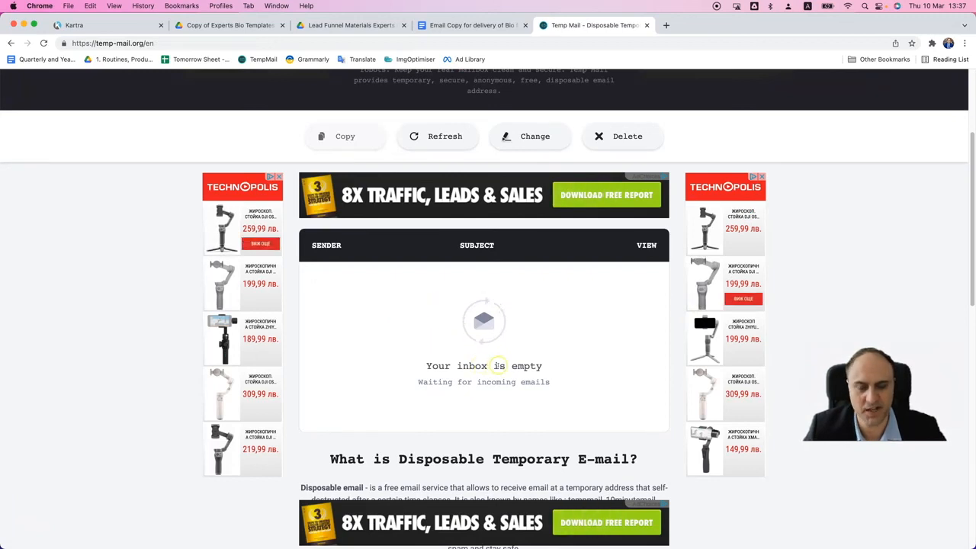
{"action": "scroll", "coordinate": [525, 353], "scroll_direction": "up", "scroll_amount": 4}
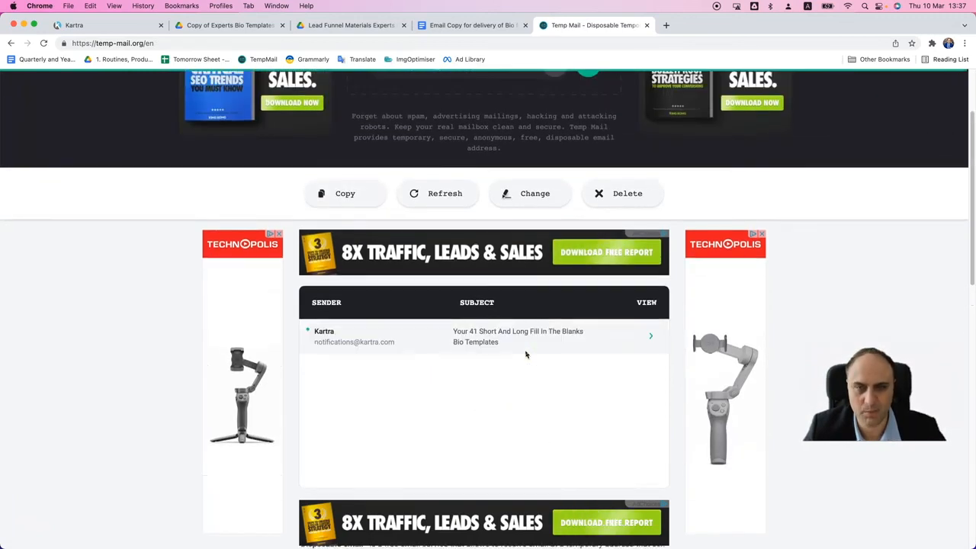
{"action": "scroll", "coordinate": [524, 354], "scroll_direction": "down", "scroll_amount": 4}
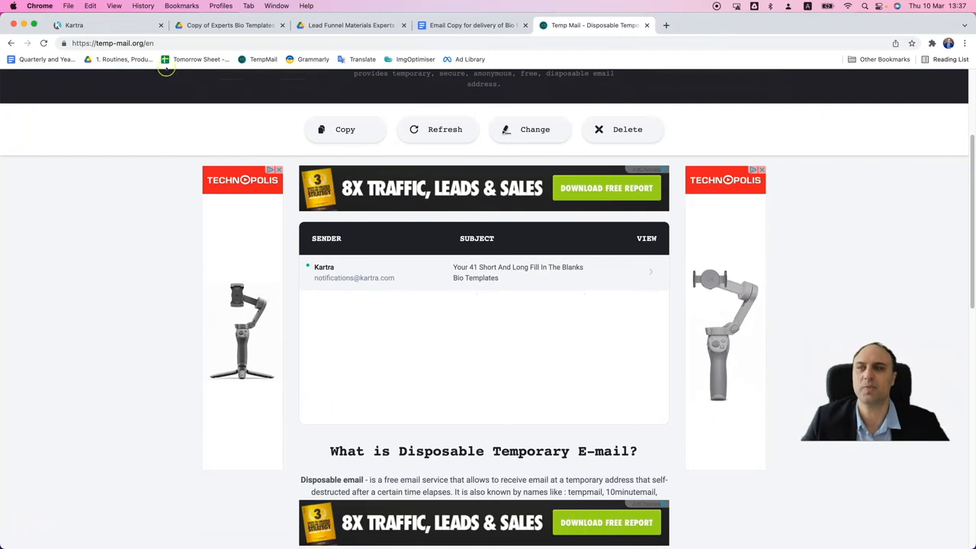
- Back in Kartra, close the squeeze page's publish dialog and open the published link of the TY Experts Bio Templates page in a new tab
{"action": "left_click", "coordinate": [128, 28]}
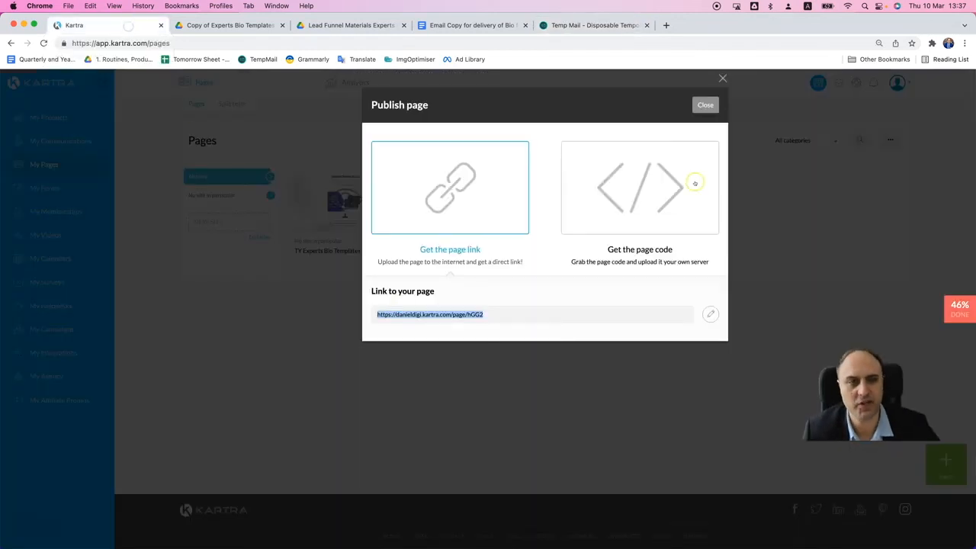
{"action": "left_click", "coordinate": [705, 104]}
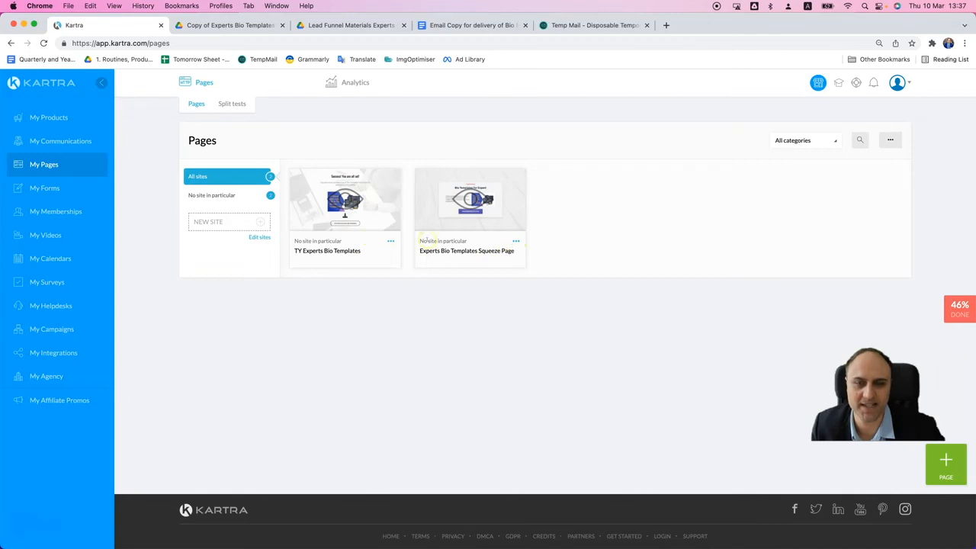
{"action": "left_click", "coordinate": [388, 243]}
{"action": "left_click", "coordinate": [410, 221]}
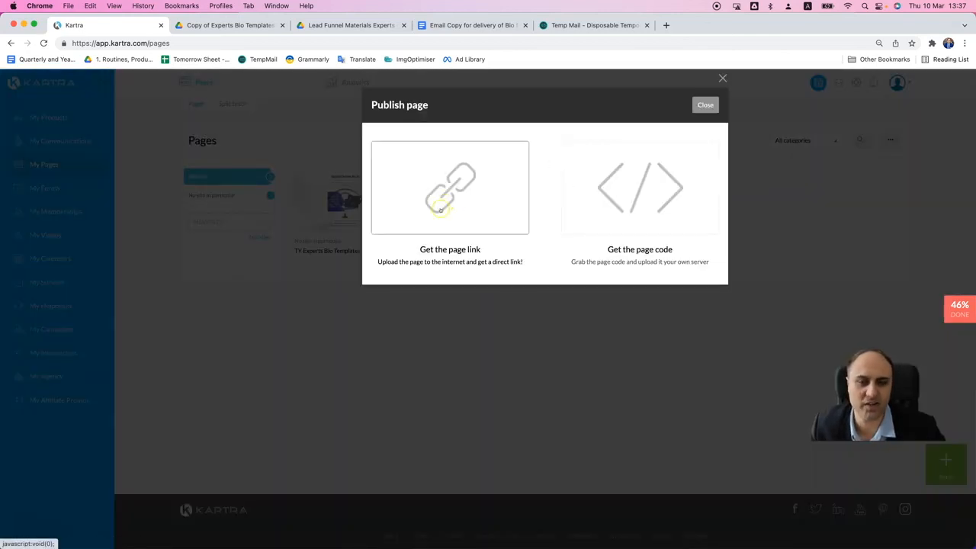
{"action": "left_click", "coordinate": [445, 203]}
{"action": "right_click", "coordinate": [453, 315]}
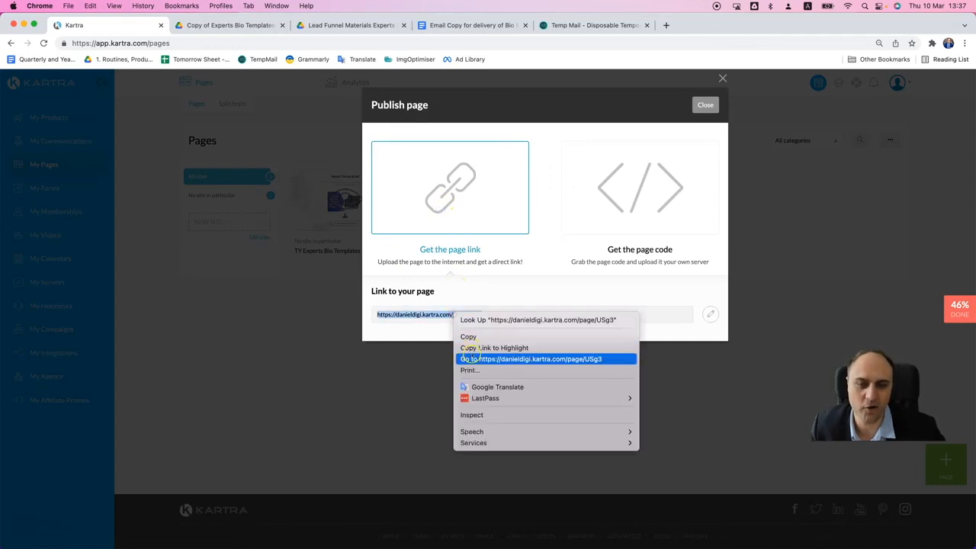
{"action": "left_click", "coordinate": [473, 359]}
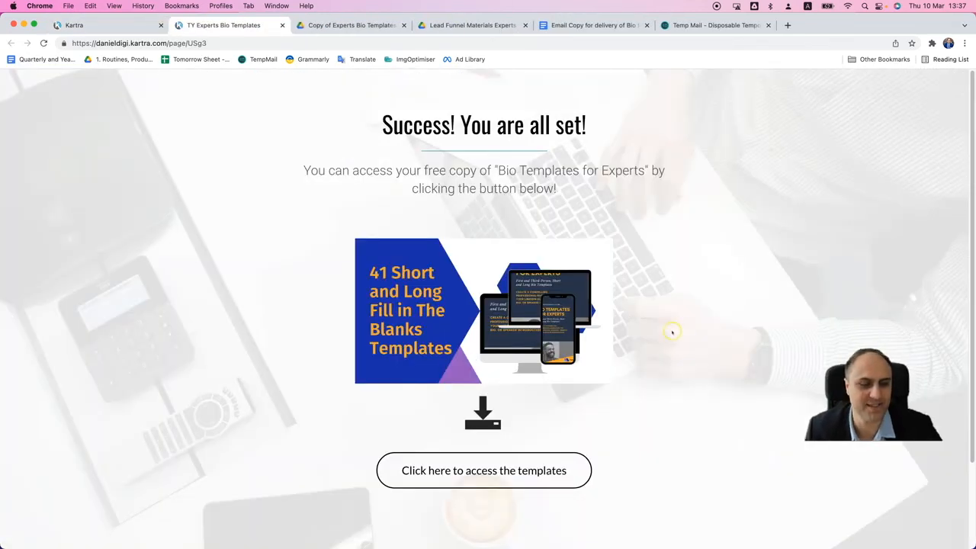
- Review the TY Experts Bio Templates page from its success headline and templates image to the access button and footer
{"action": "scroll", "coordinate": [672, 333], "scroll_direction": "down", "scroll_amount": 2}
{"action": "scroll", "coordinate": [672, 333], "scroll_direction": "up", "scroll_amount": 2}
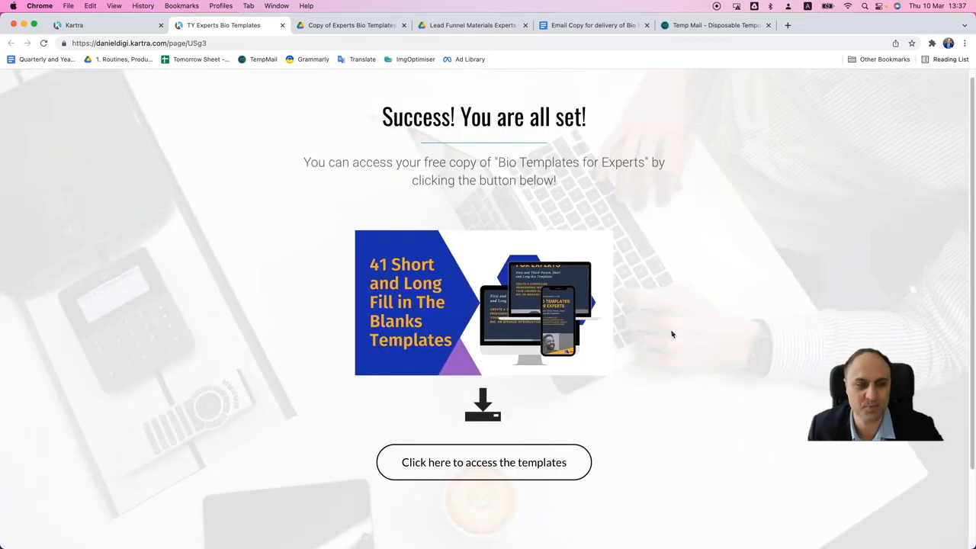
{"action": "scroll", "coordinate": [671, 332], "scroll_direction": "down", "scroll_amount": 2}
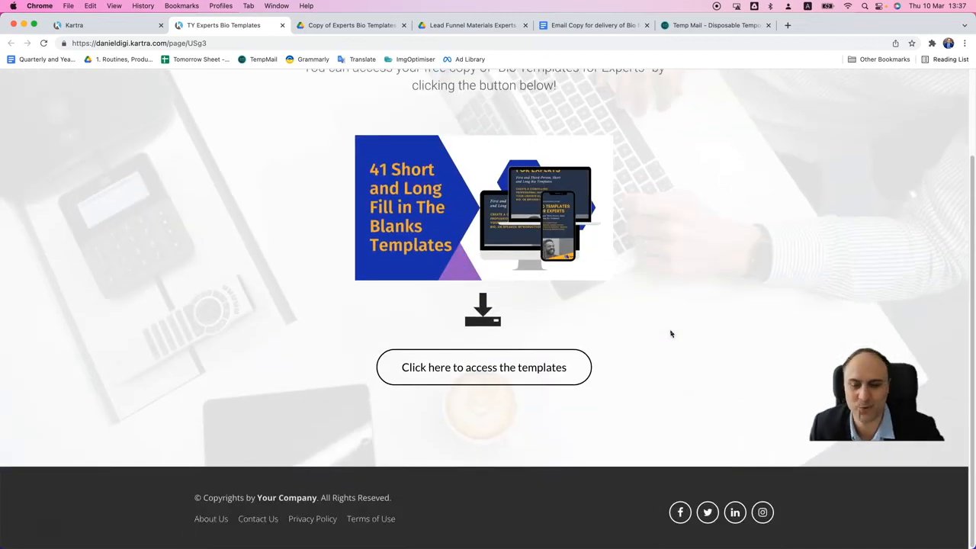
{"action": "scroll", "coordinate": [648, 358], "scroll_direction": "up", "scroll_amount": 2}
{"action": "scroll", "coordinate": [648, 361], "scroll_direction": "down", "scroll_amount": 3}
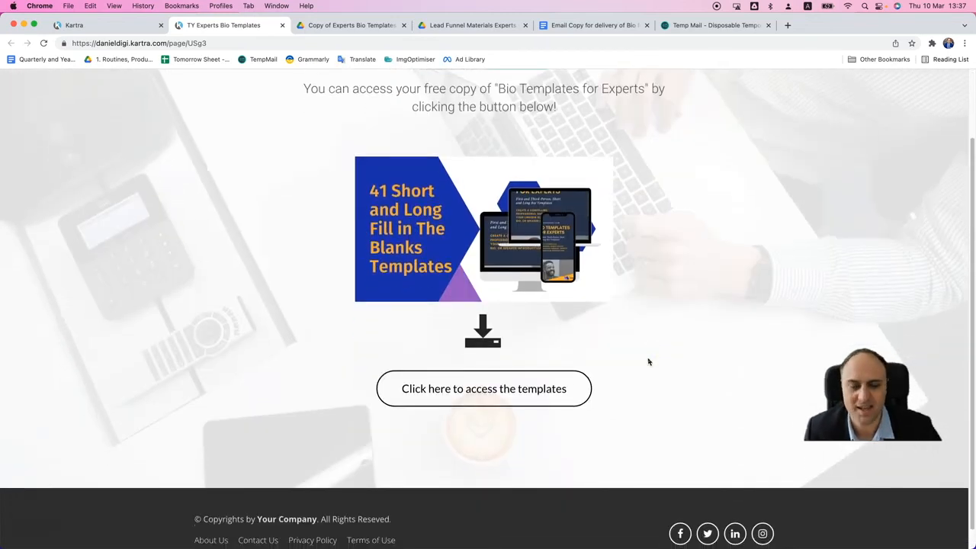
{"action": "scroll", "coordinate": [648, 362], "scroll_direction": "up", "scroll_amount": 2}
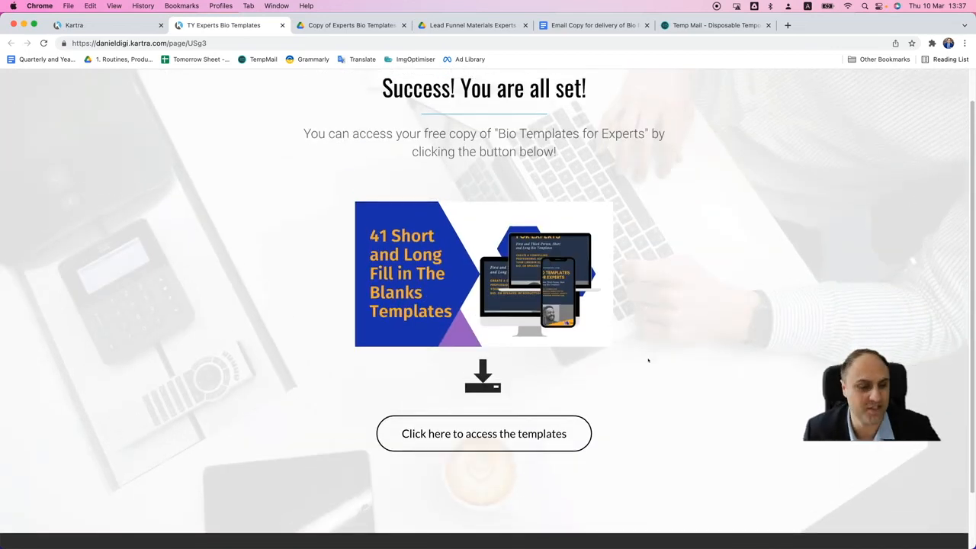
{"action": "scroll", "coordinate": [648, 360], "scroll_direction": "down", "scroll_amount": 2}
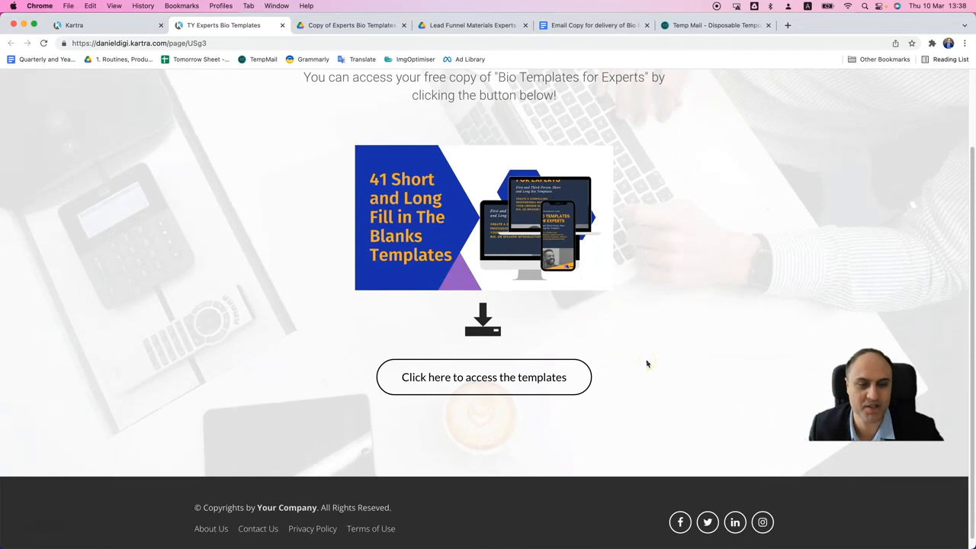
{"action": "scroll", "coordinate": [647, 364], "scroll_direction": "up", "scroll_amount": 2}
{"action": "scroll", "coordinate": [646, 364], "scroll_direction": "down", "scroll_amount": 3}
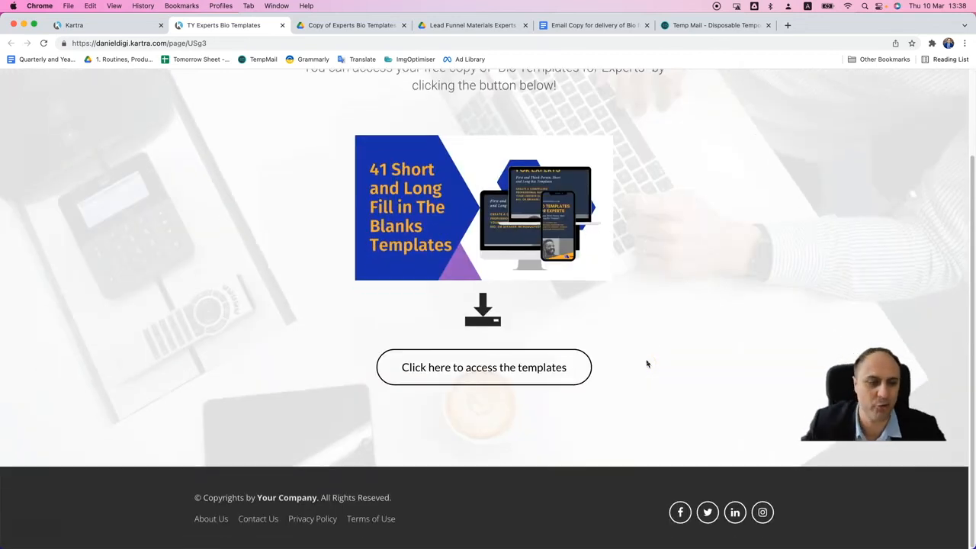
{"action": "left_click", "coordinate": [605, 356]}
{"action": "scroll", "coordinate": [606, 356], "scroll_direction": "up", "scroll_amount": 3}
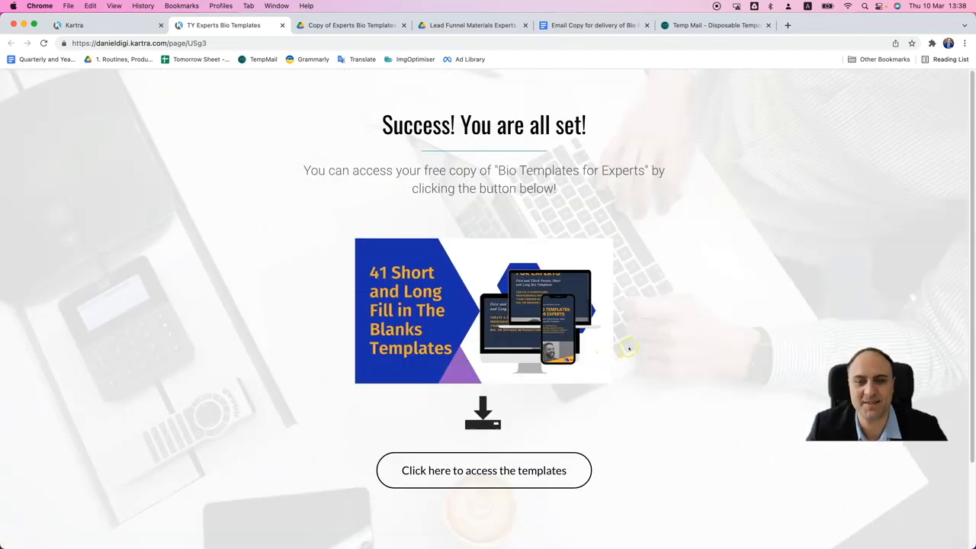